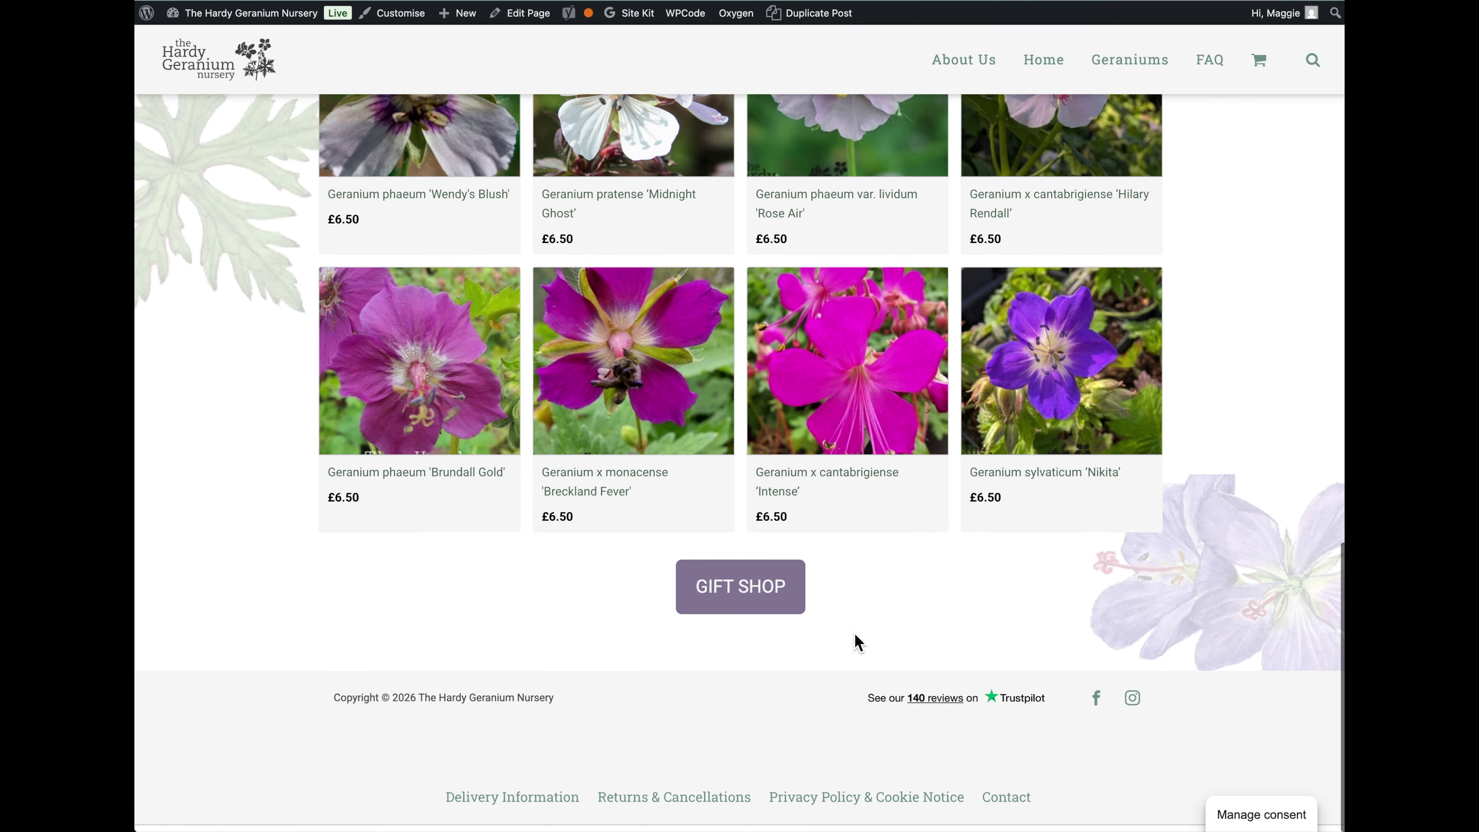
# - Open the site's admin dashboard from the homepage and show the list of all pages
pyautogui.scroll(8, 857, 641)
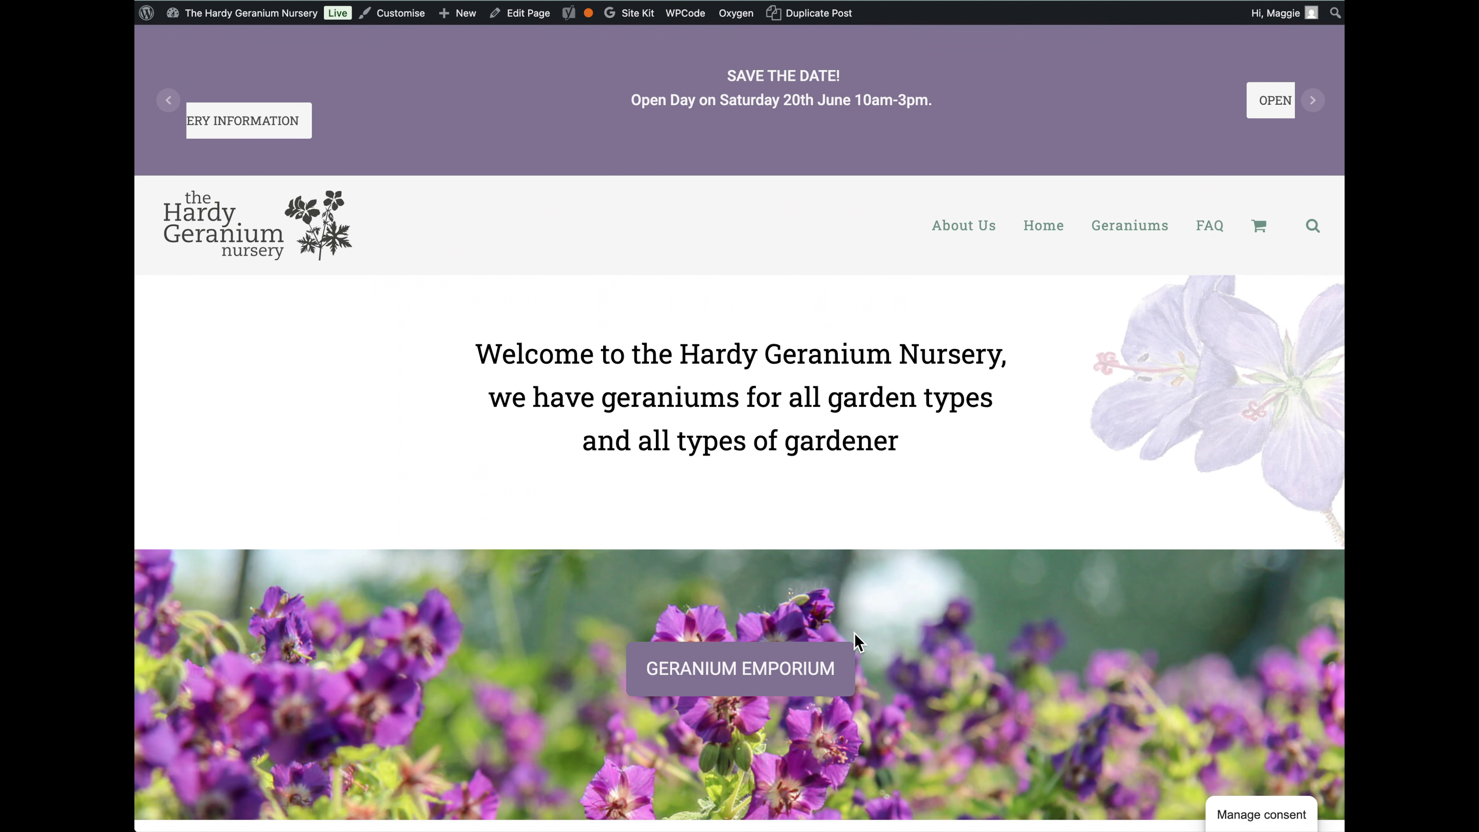
pyautogui.moveTo(208, 13)
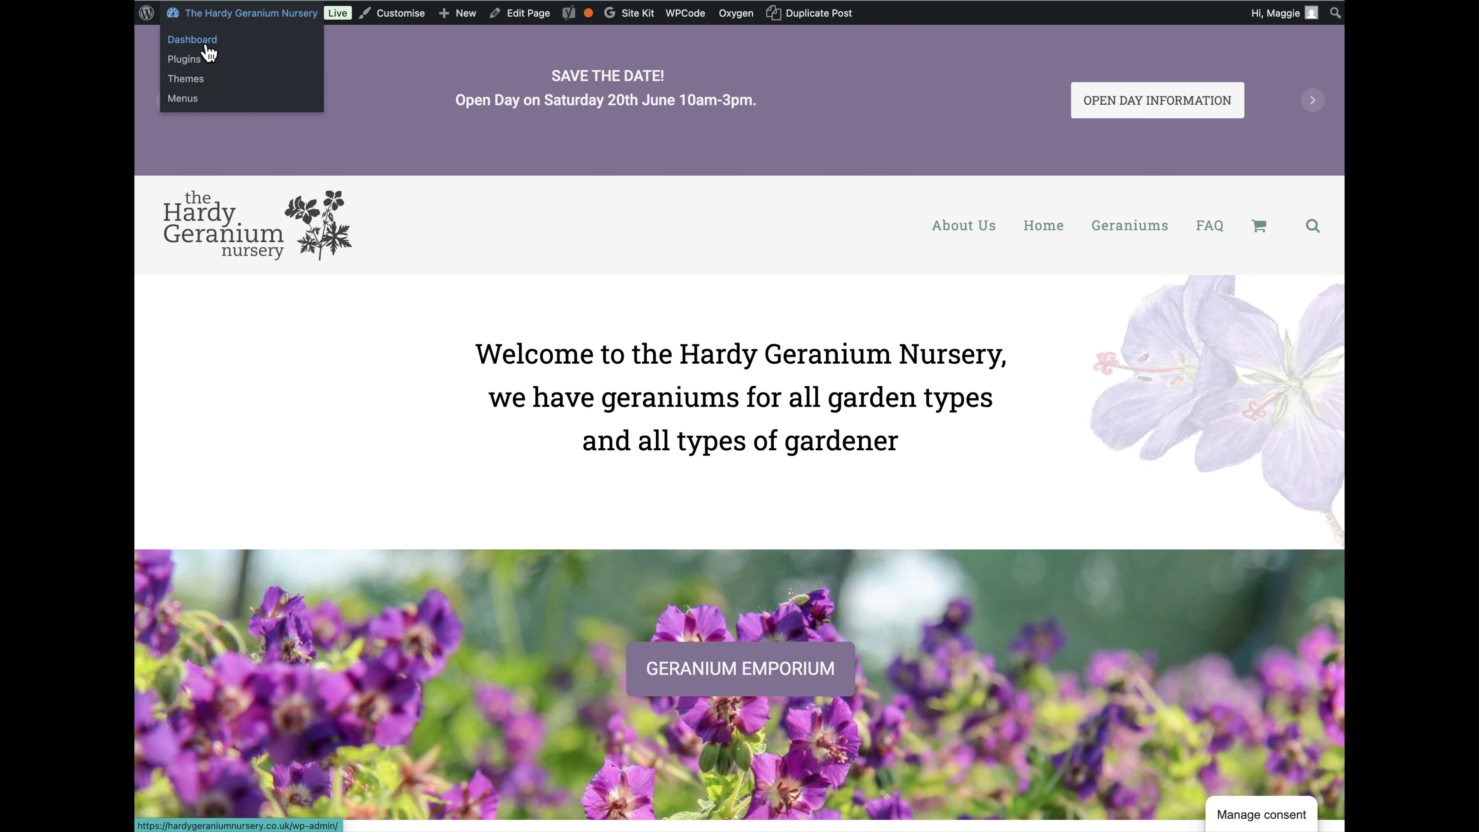
pyautogui.click(207, 46)
pyautogui.moveTo(178, 217)
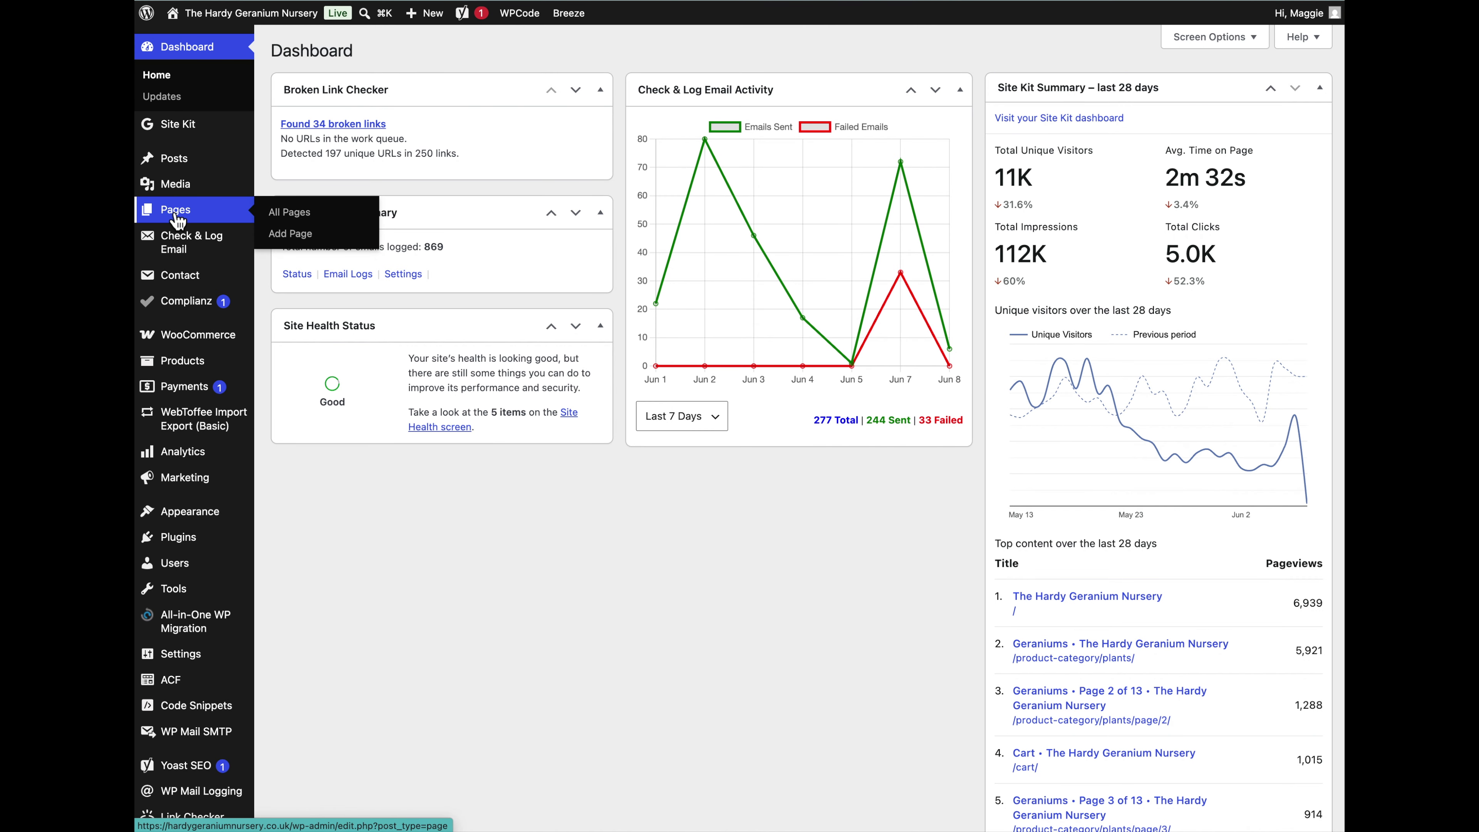
pyautogui.click(176, 217)
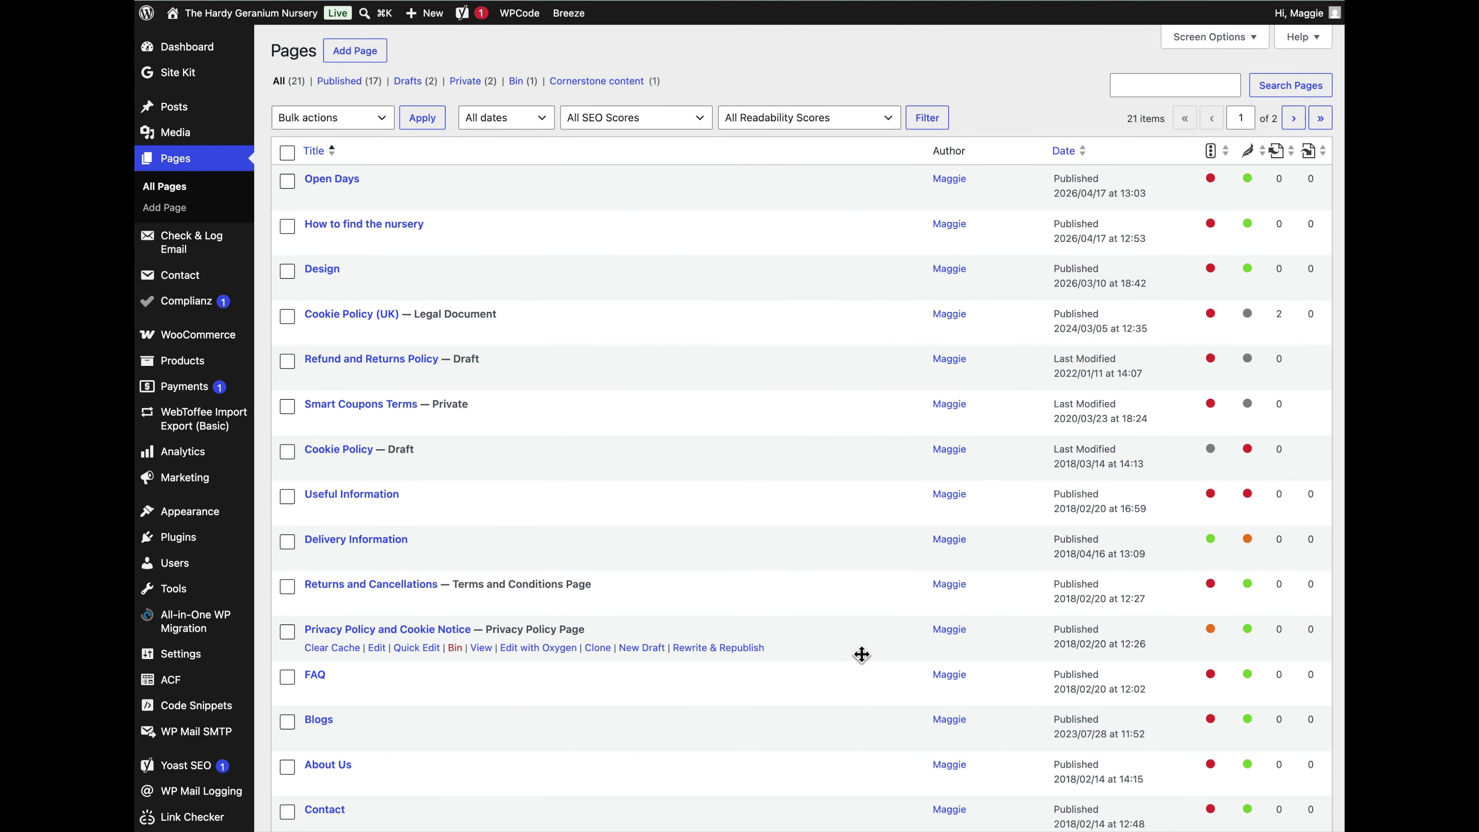
# - Filter the list to published pages and open the Hardy Geraniums front page for editing
pyautogui.click(353, 88)
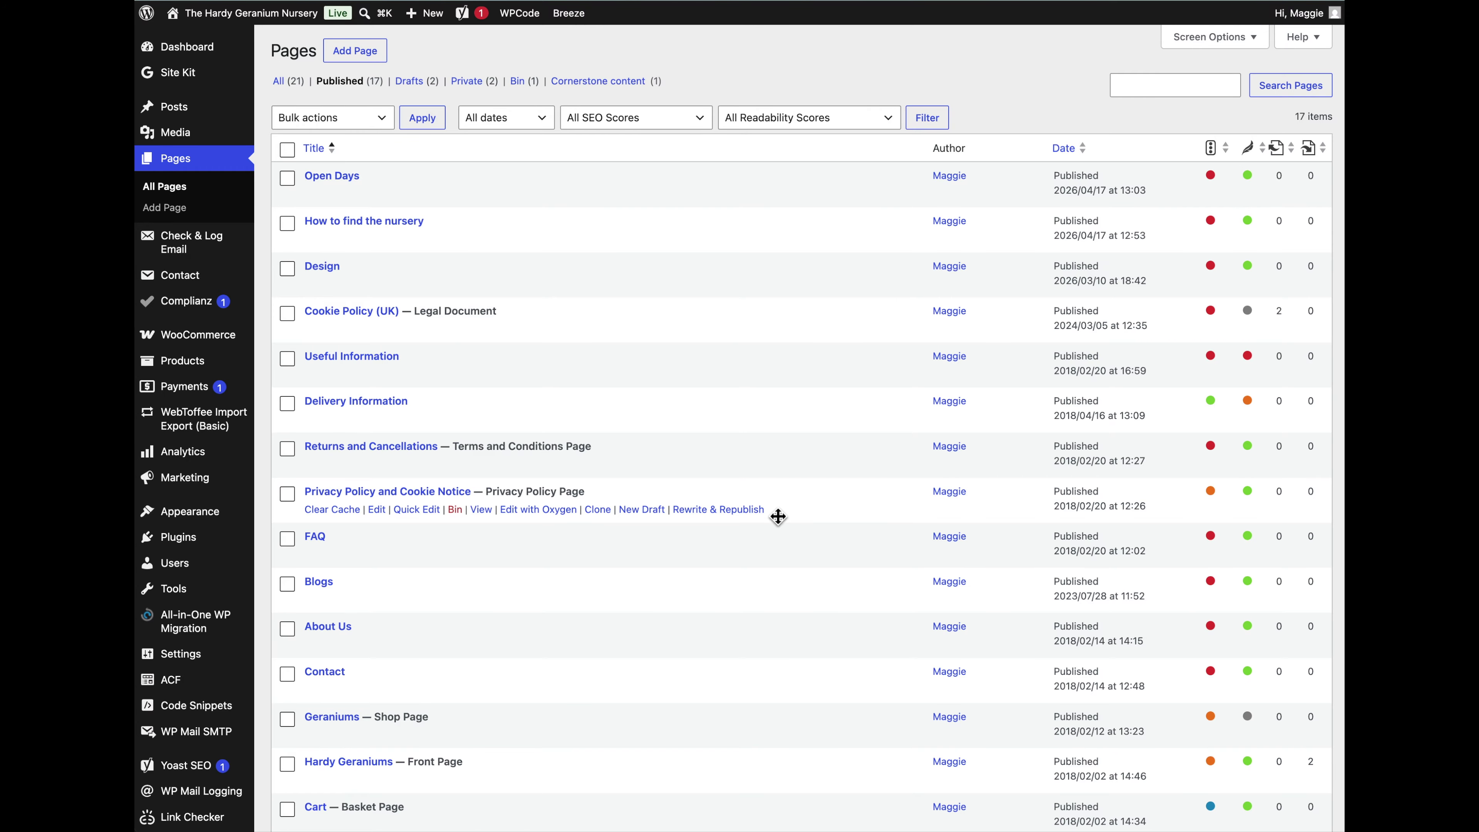
pyautogui.scroll(-5, 778, 516)
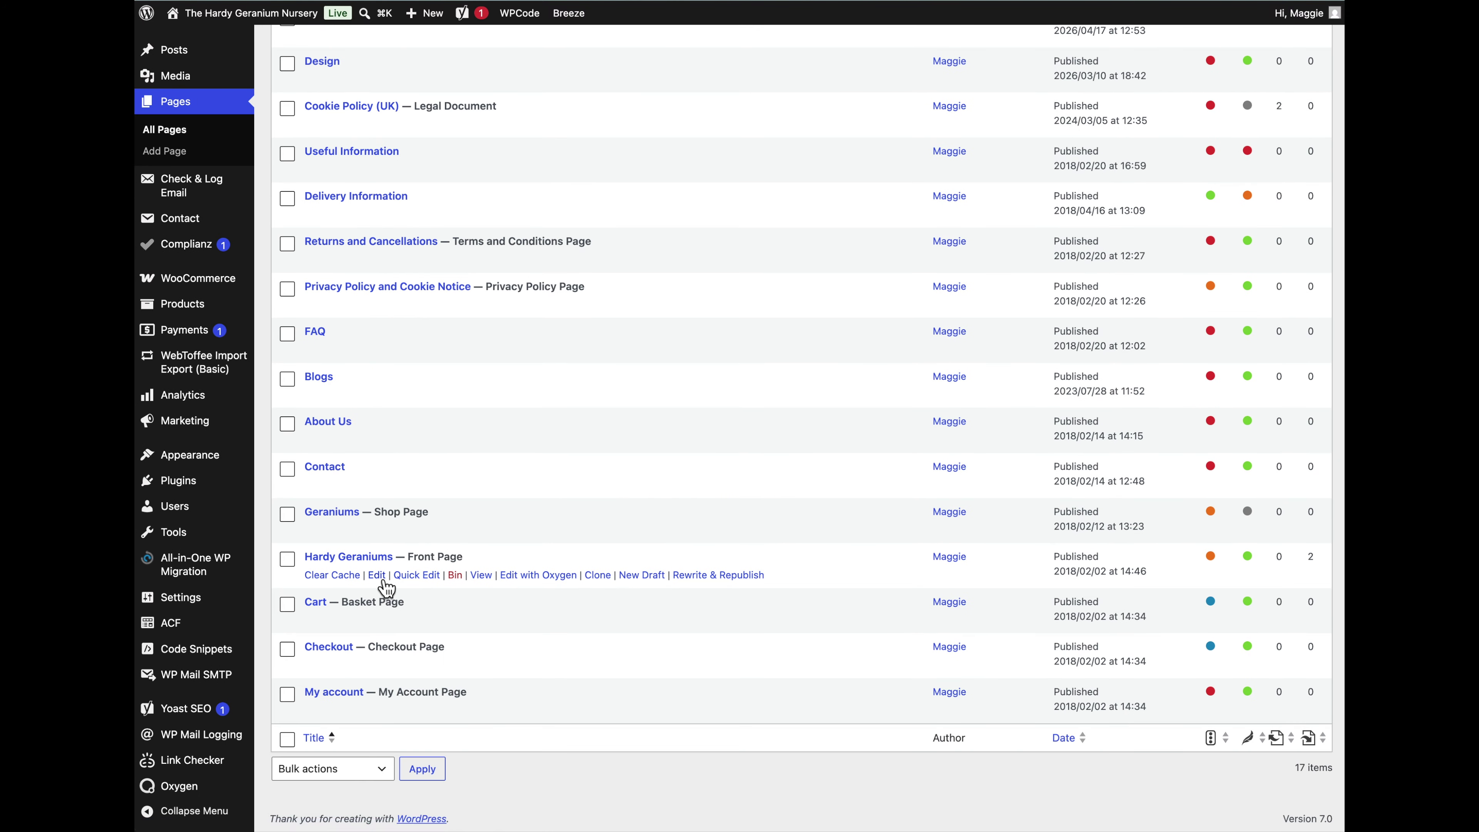
pyautogui.click(379, 577)
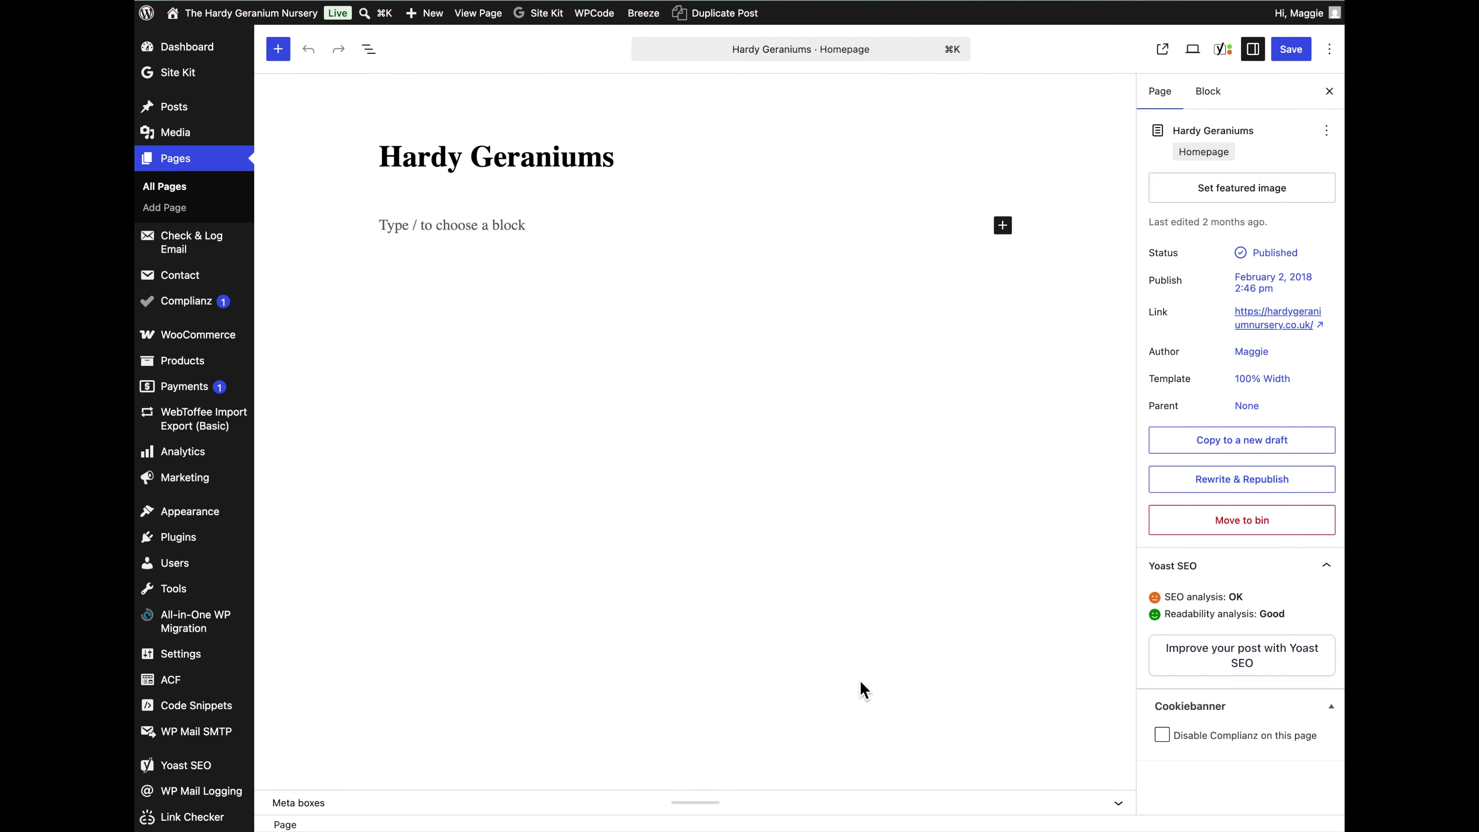
# - Expand the page's meta boxes and review the Yoast SEO readability results and search appearance settings
pyautogui.click(1119, 806)
pyautogui.scroll(-7, 1066, 760)
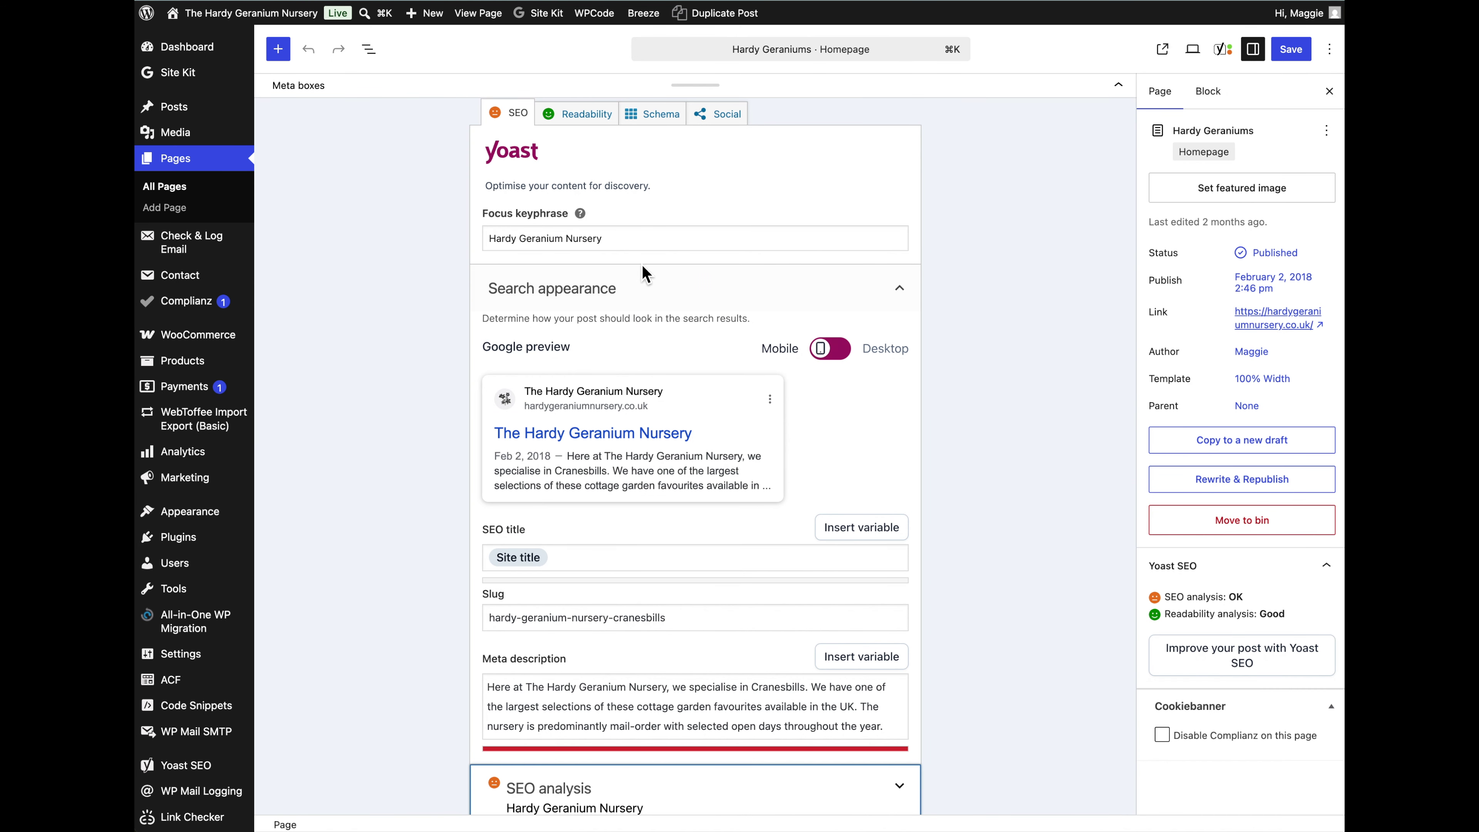
pyautogui.click(581, 108)
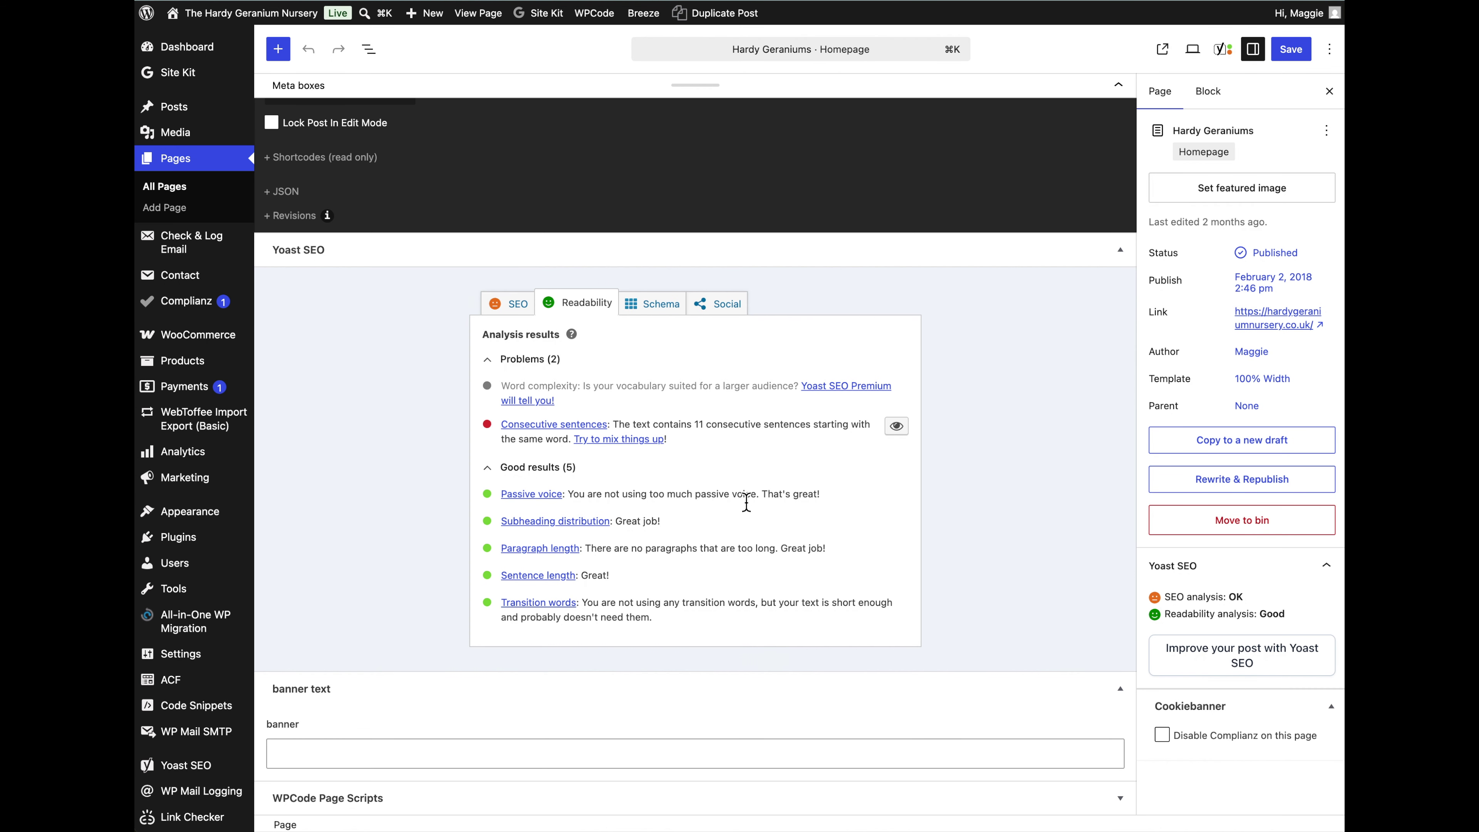
pyautogui.click(512, 312)
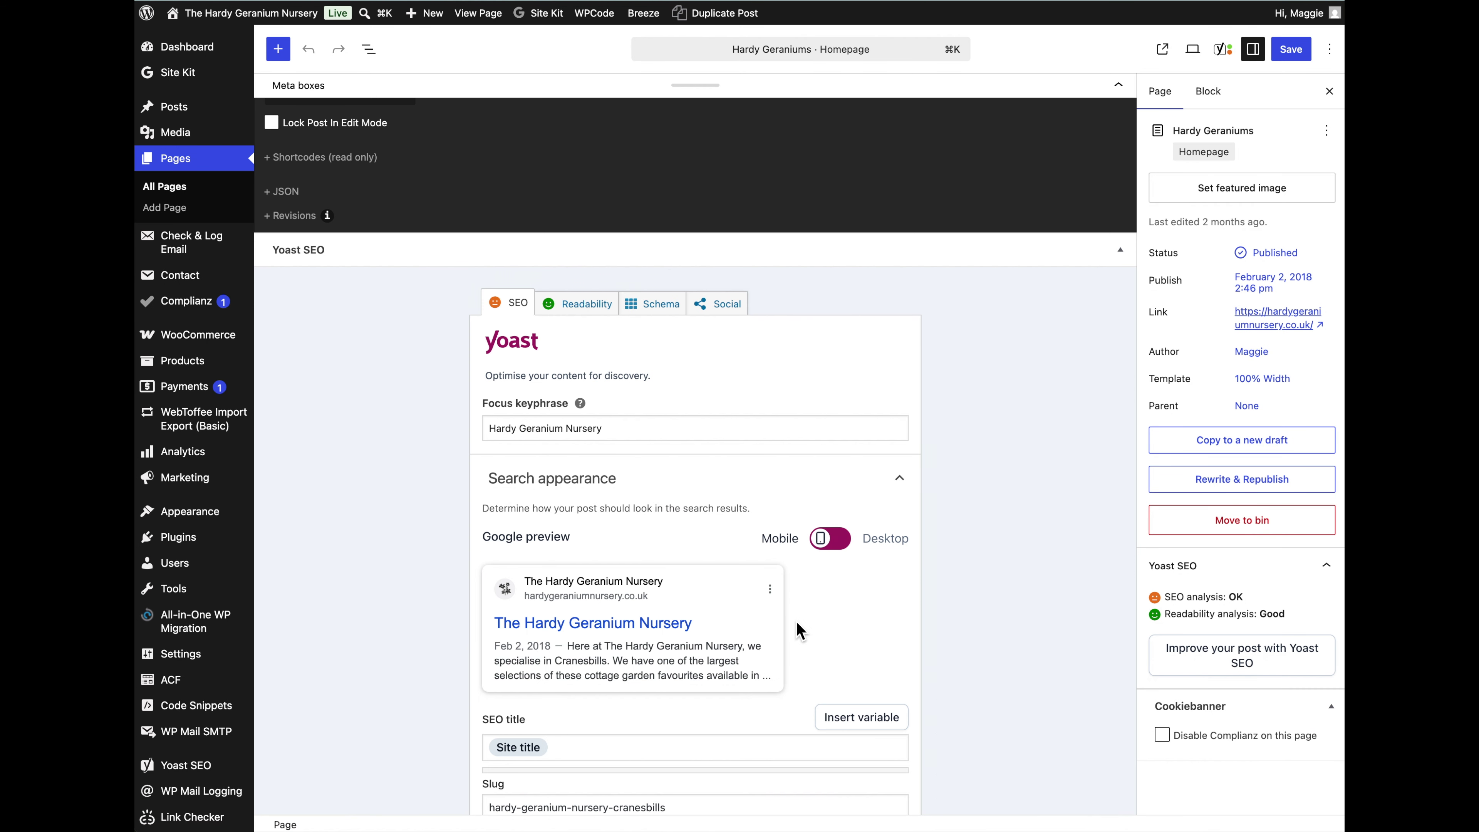
pyautogui.scroll(3, 800, 629)
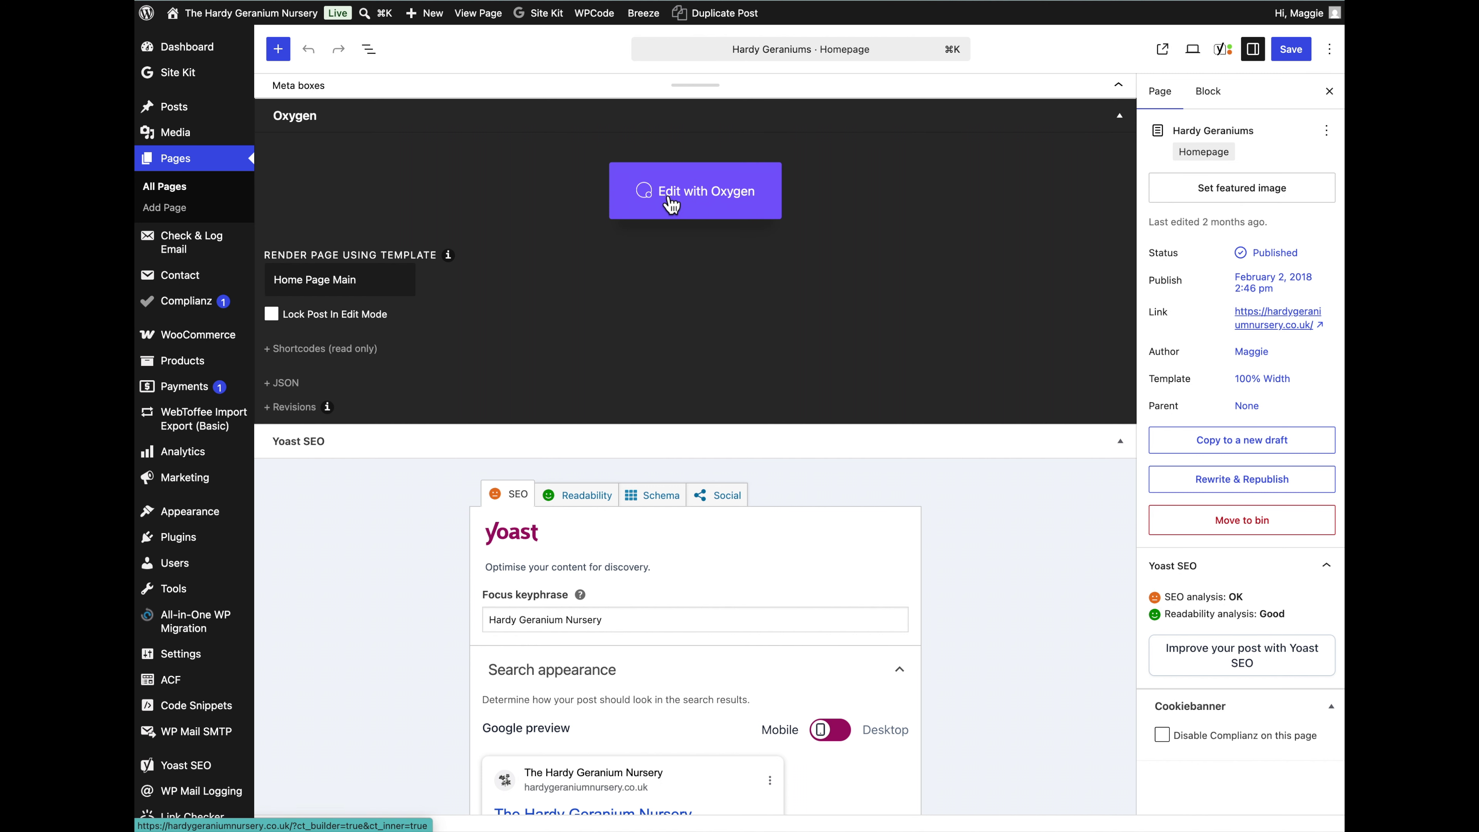
# - Open the Hardy Geraniums page in the Oxygen builder and look through its whole layout
pyautogui.click(694, 184)
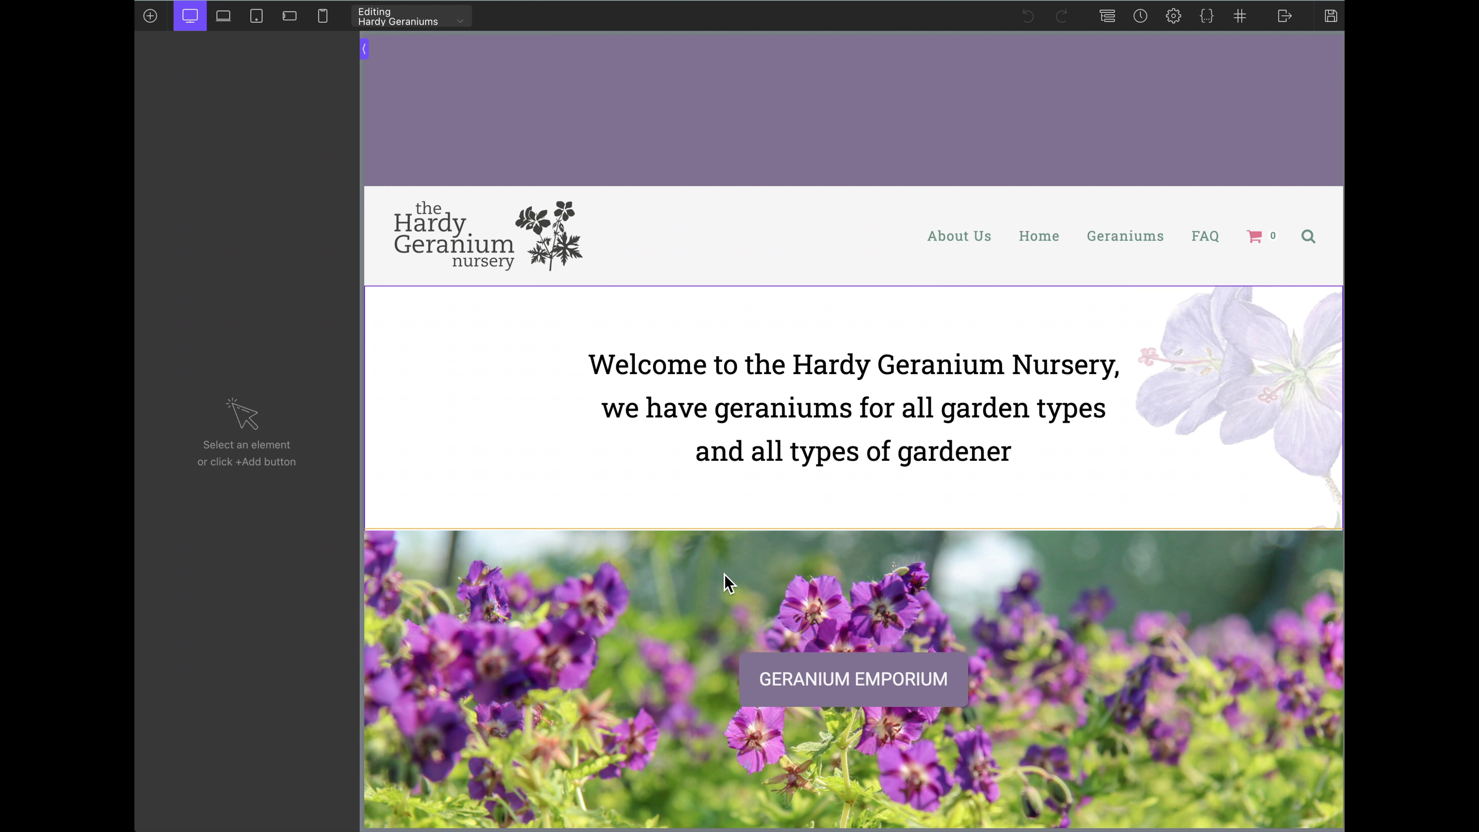
pyautogui.scroll(-8, 909, 431)
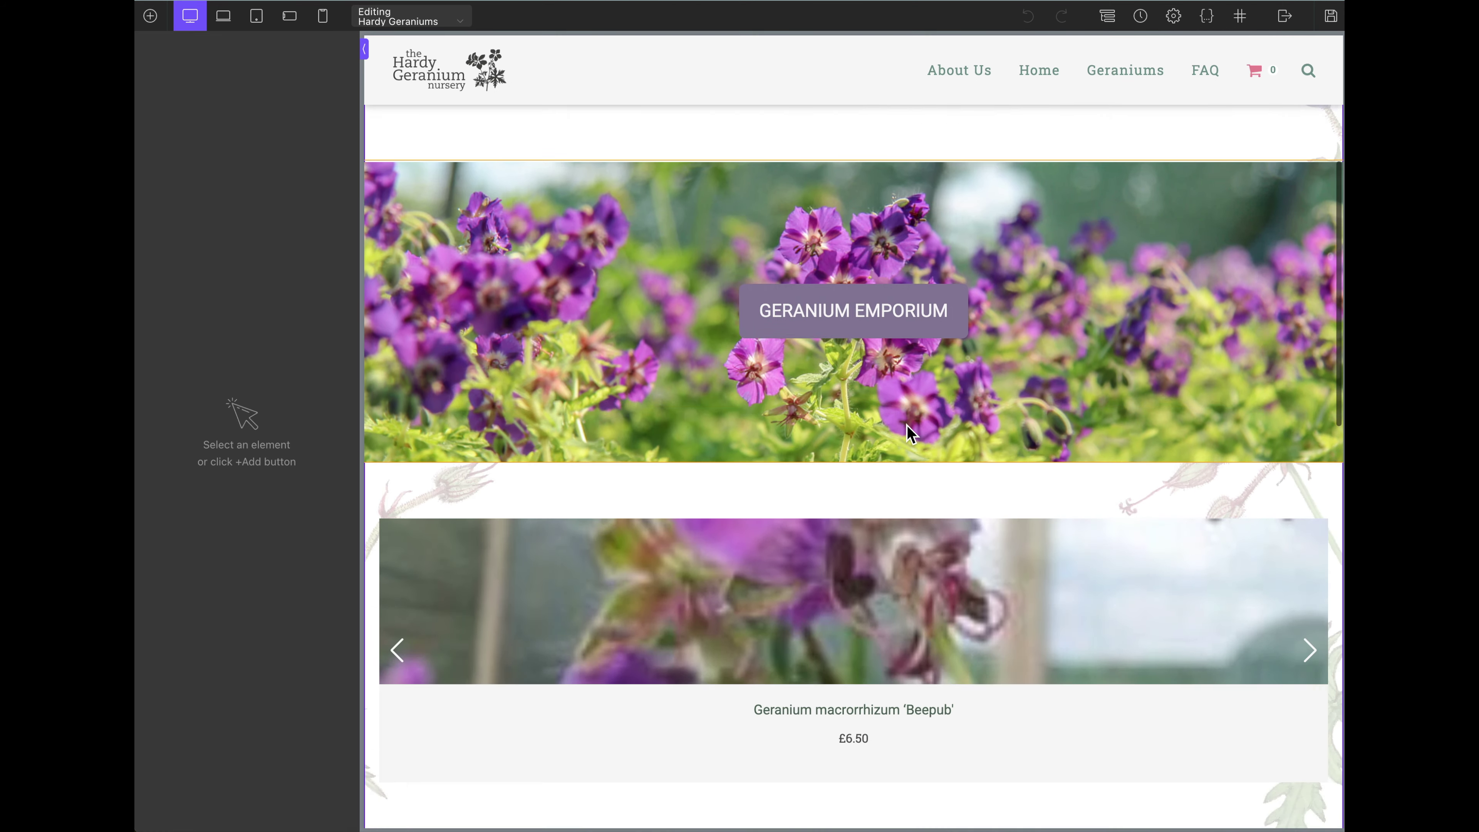
pyautogui.scroll(-16, 913, 435)
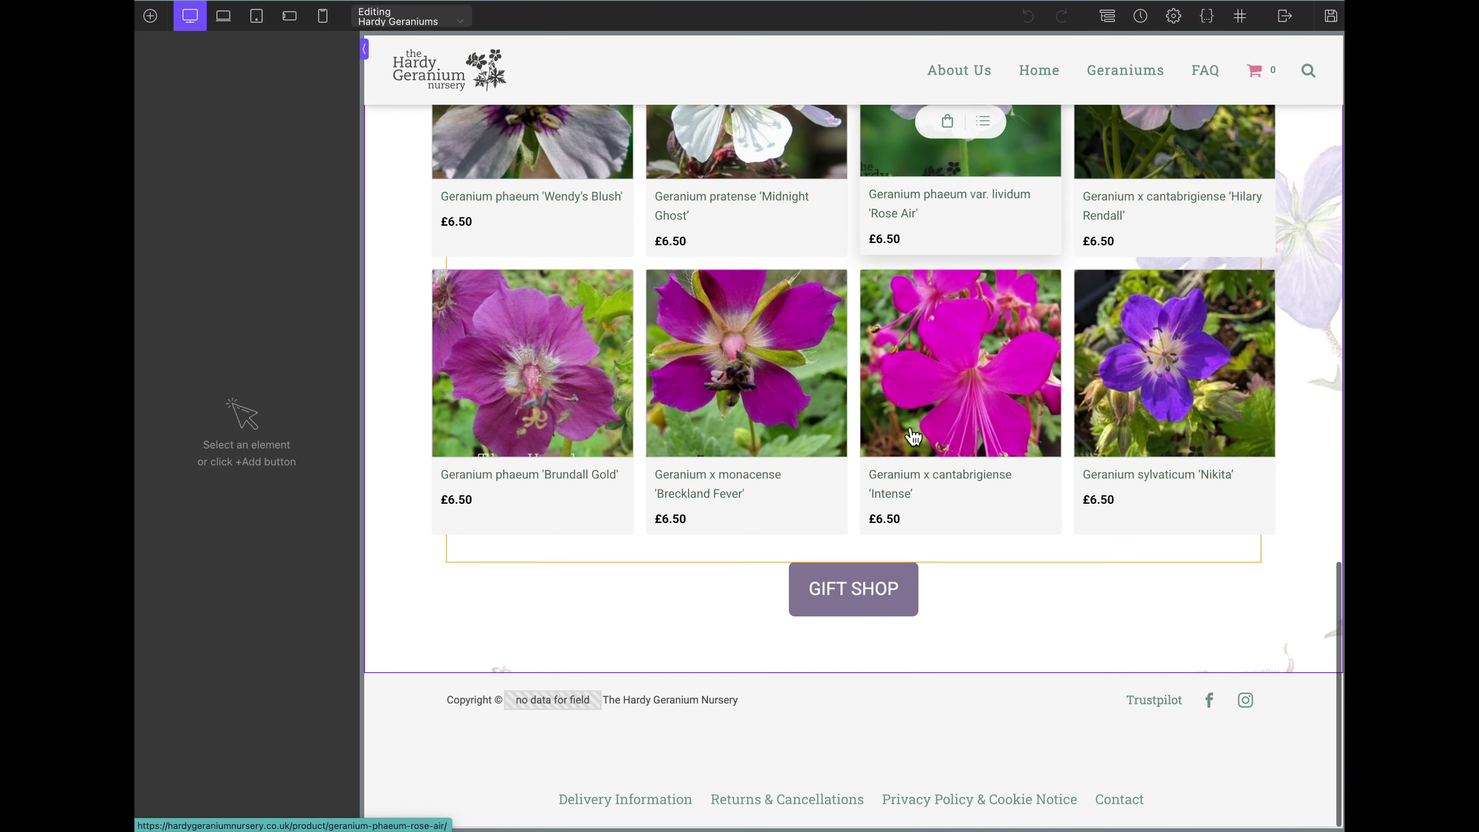
pyautogui.scroll(15, 913, 435)
pyautogui.scroll(10, 913, 434)
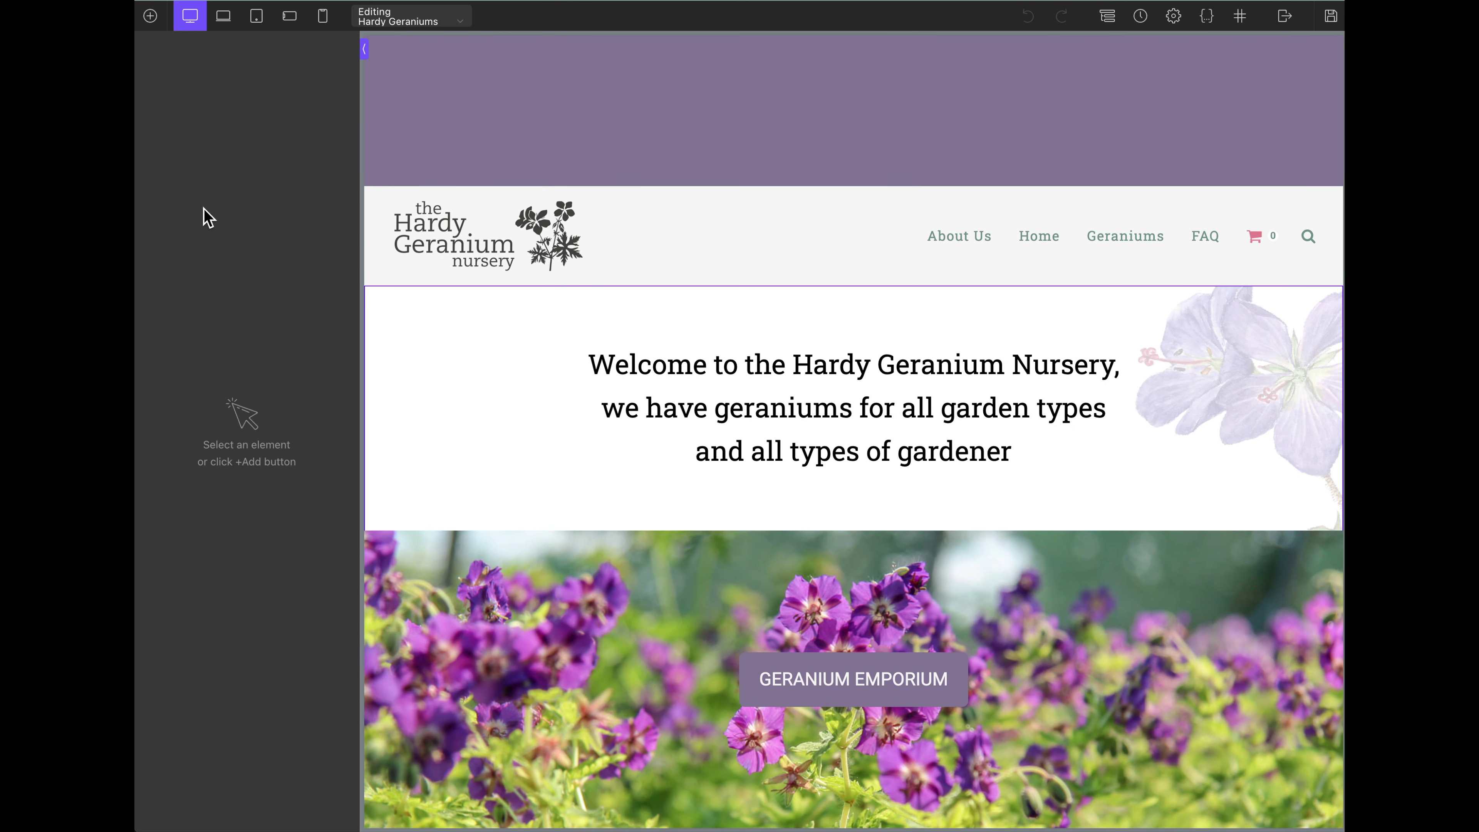
# - Select the homepage welcome heading, delete "for" from its content and retype the word
pyautogui.click(816, 408)
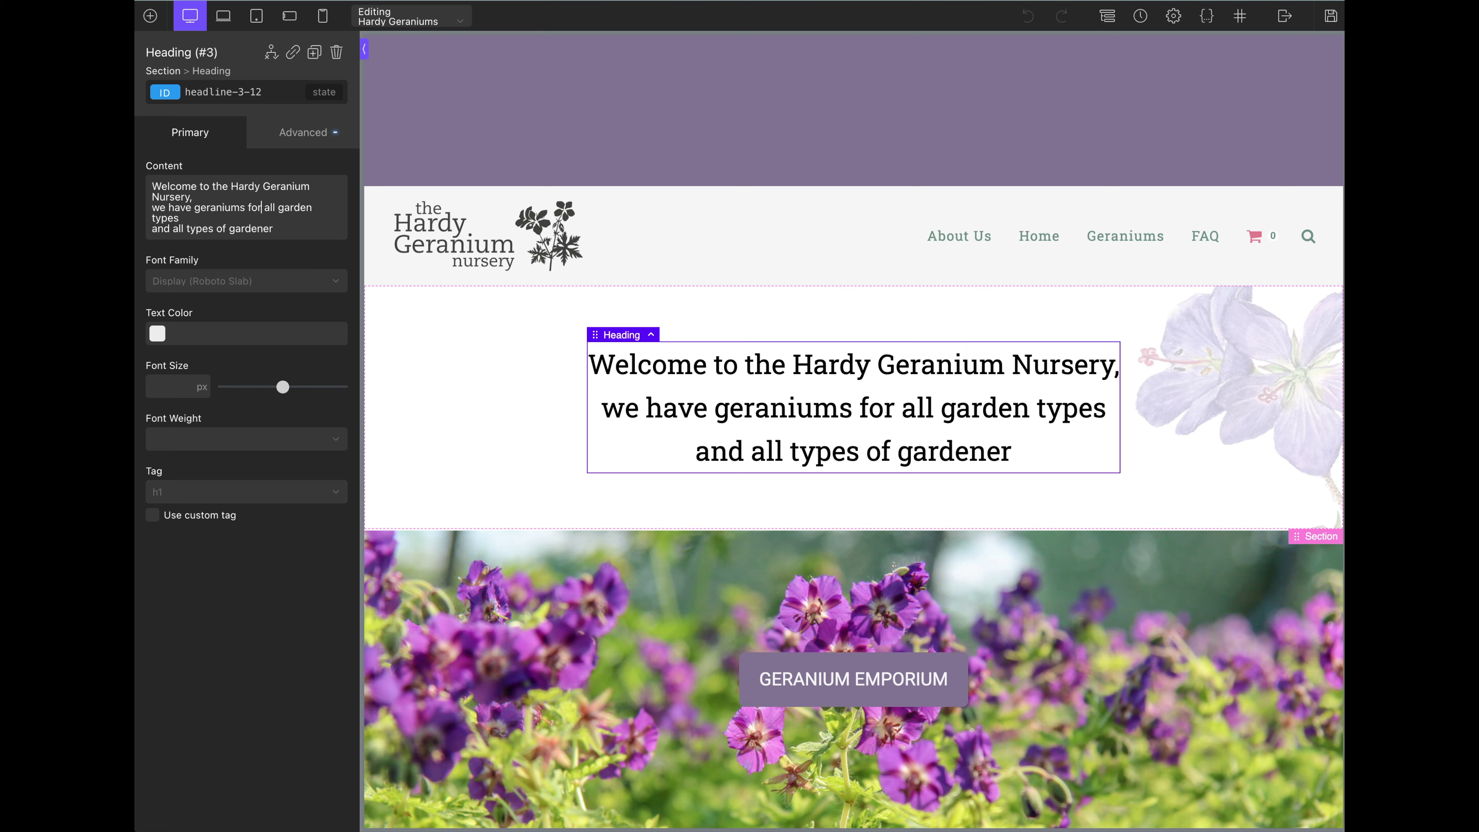
pyautogui.click(260, 207)
pyautogui.press('BackSpace')
pyautogui.press('BackSpace')
pyautogui.press('BackSpace')
pyautogui.press('BackSpace')
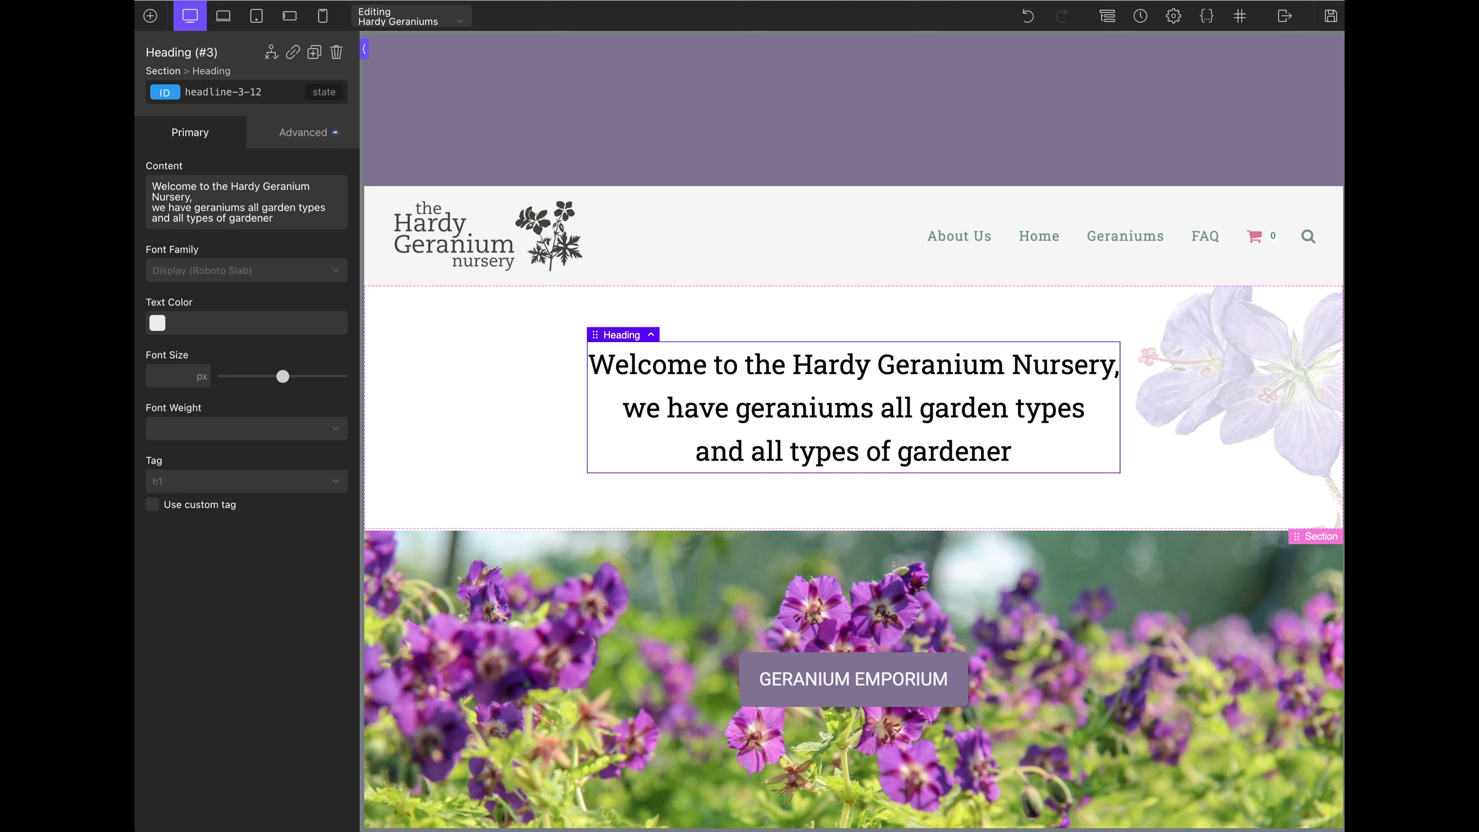
pyautogui.write('for')
# - Try deleting the word "types" from the heading directly on the page and undo the heading edits
pyautogui.doubleClick(1072, 408)
pyautogui.press('BackSpace')
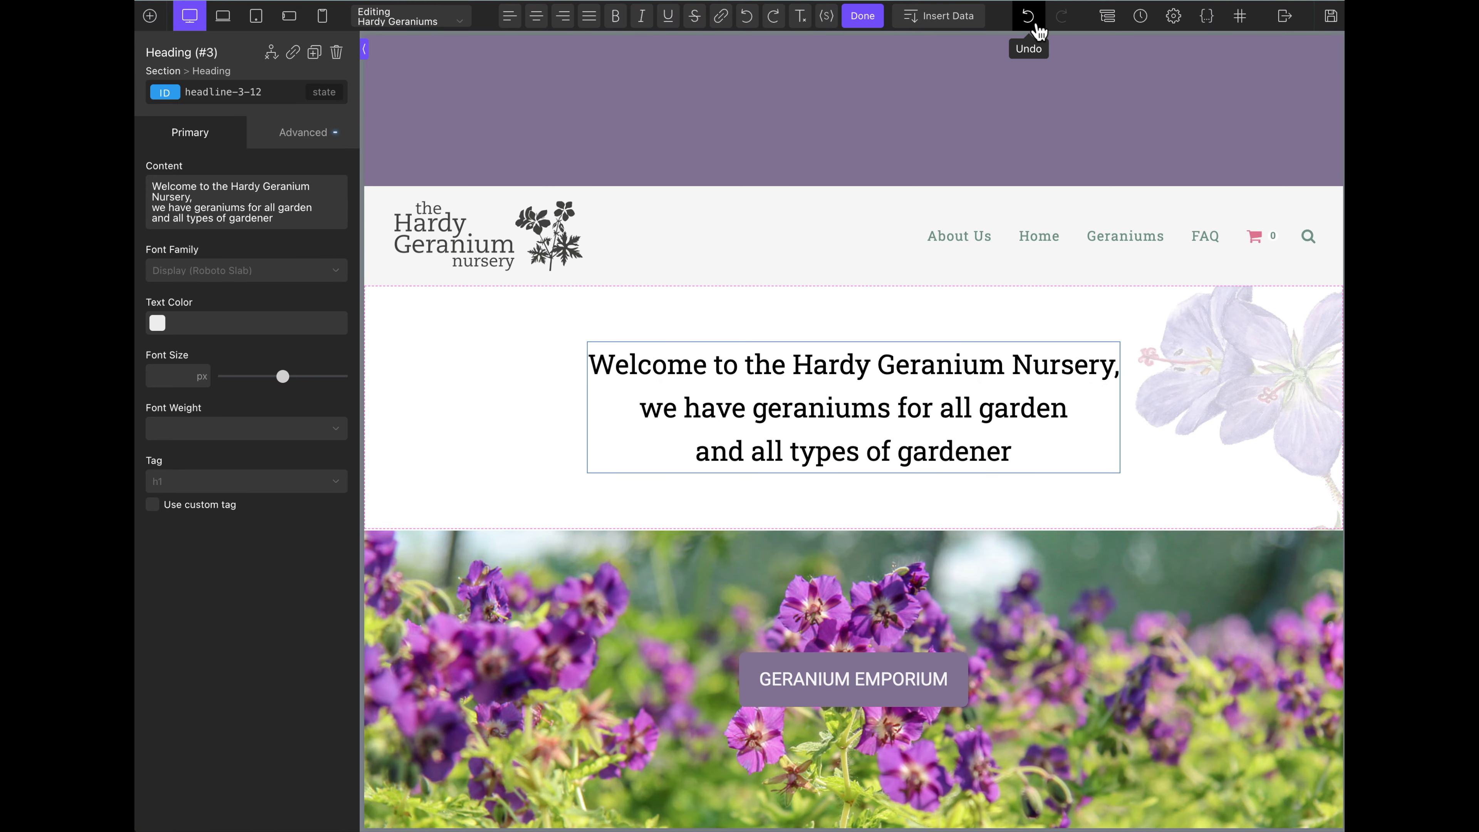
pyautogui.click(1027, 16)
# - Exit the builder to WP Admin, leaving without saving the changes
pyautogui.click(1285, 16)
pyautogui.click(1301, 40)
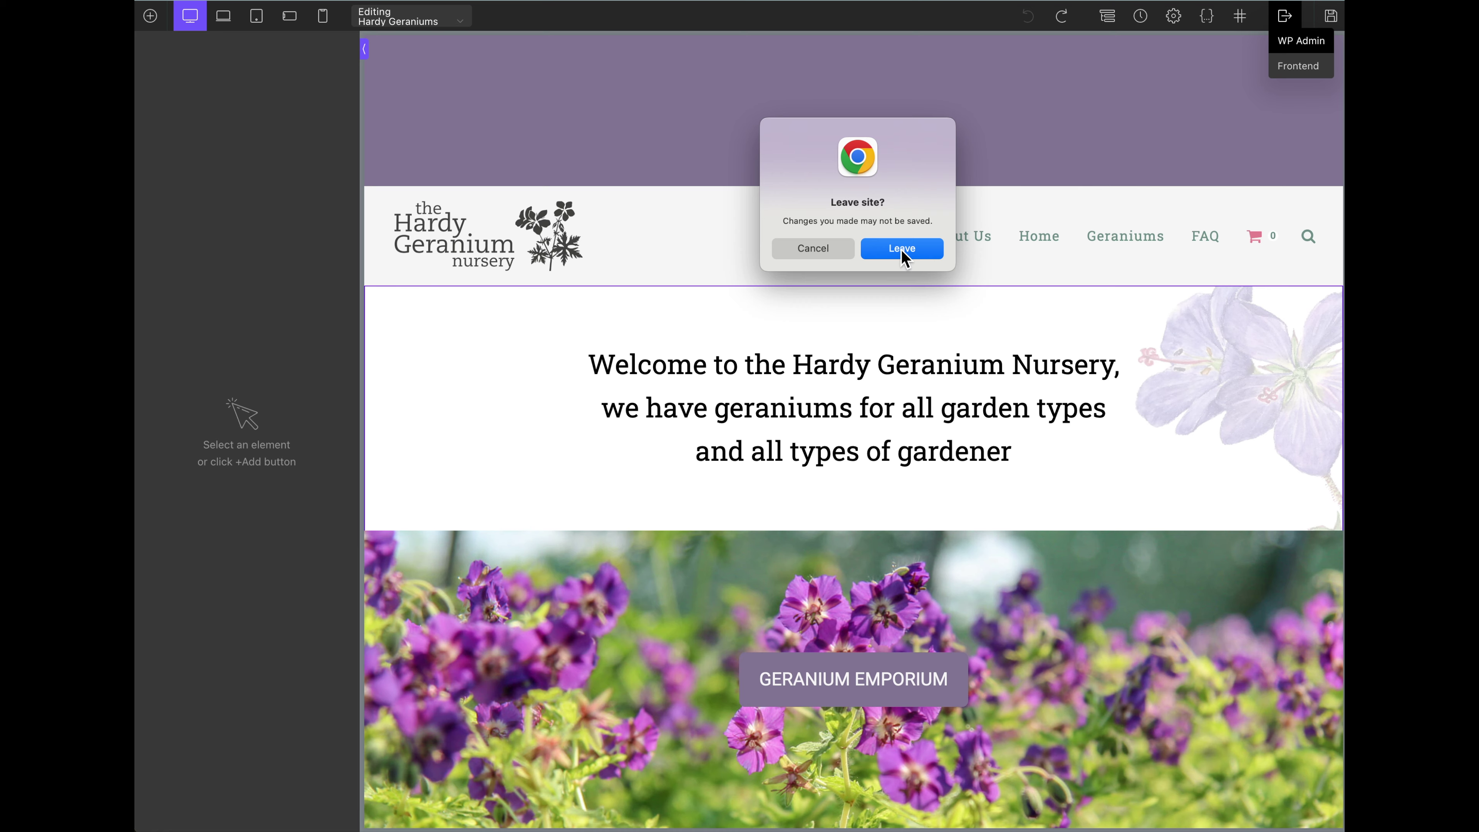
pyautogui.click(914, 249)
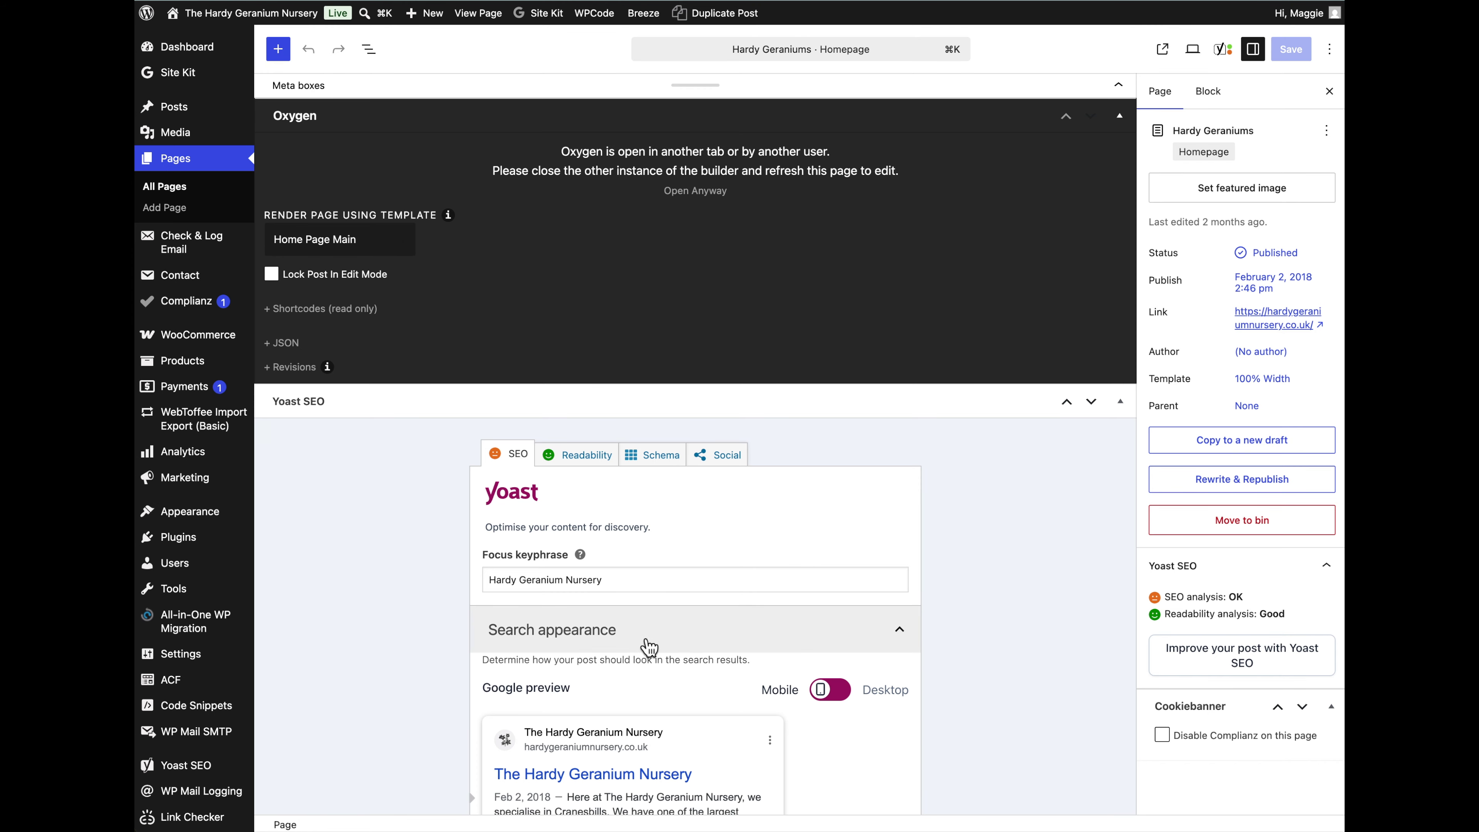
# - Visit the live site, go to its About Us page and open that page in Oxygen
pyautogui.moveTo(243, 14)
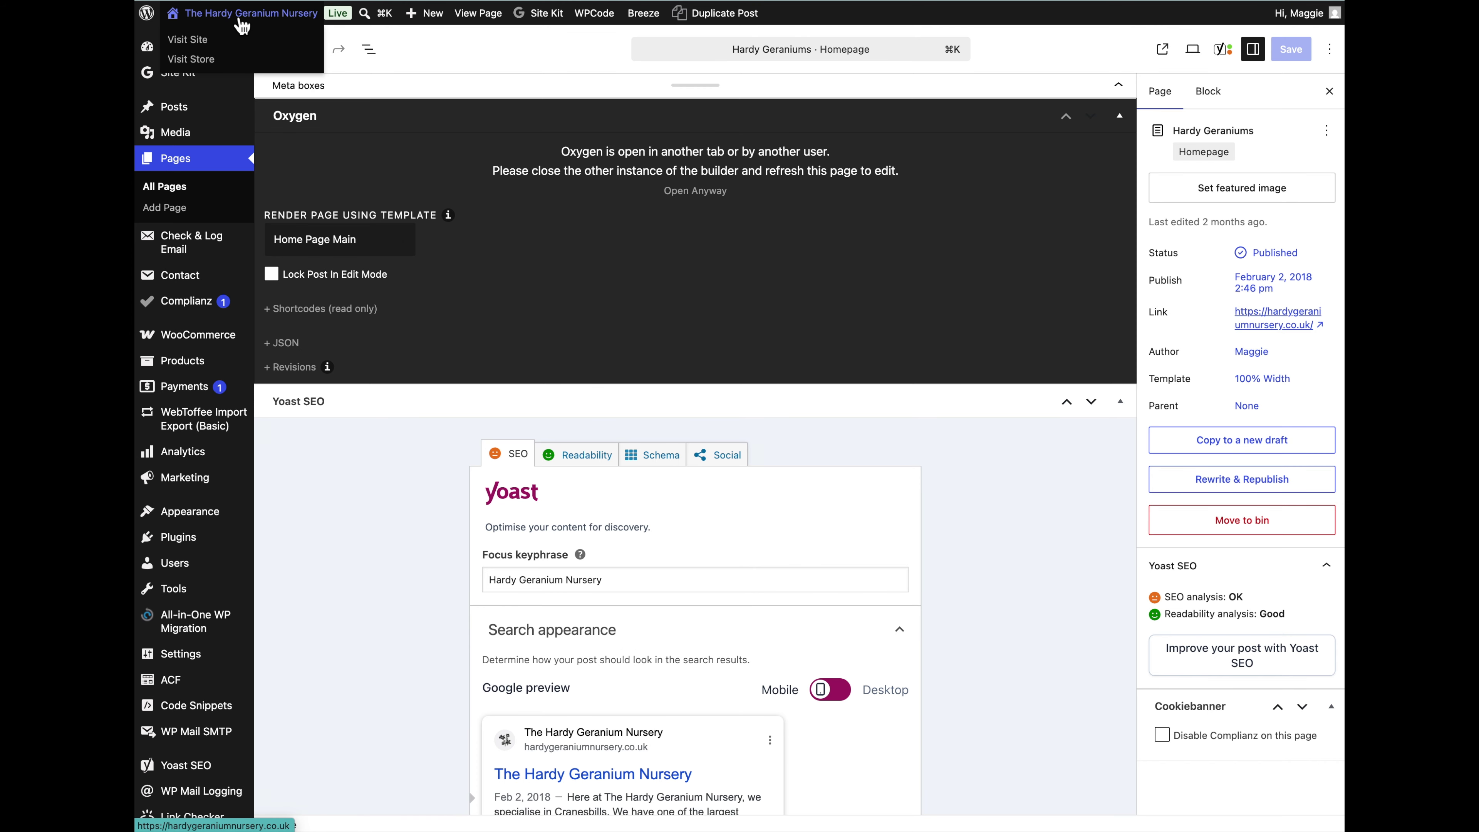
pyautogui.click(196, 48)
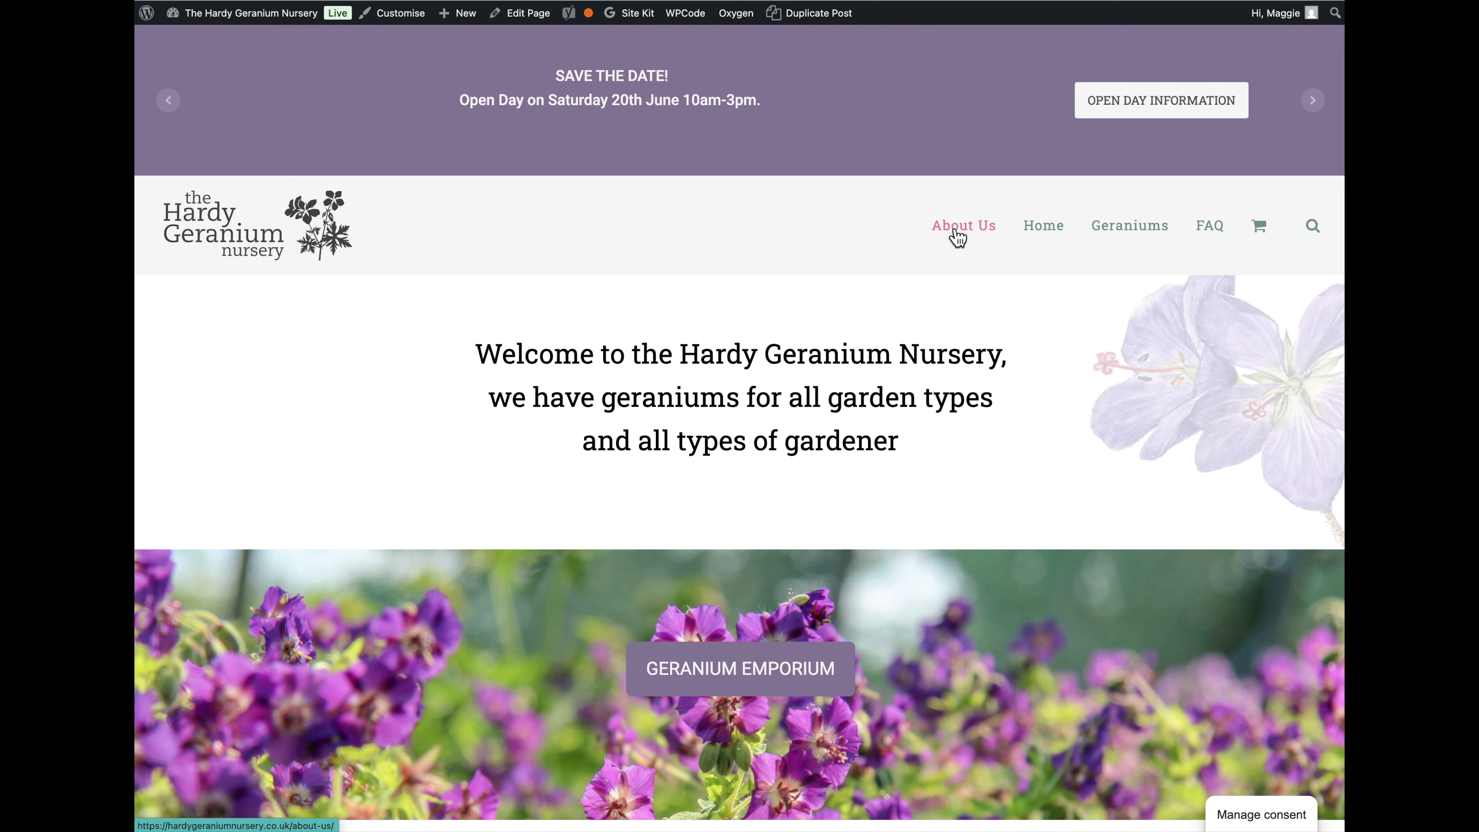
pyautogui.click(958, 233)
pyautogui.moveTo(740, 24)
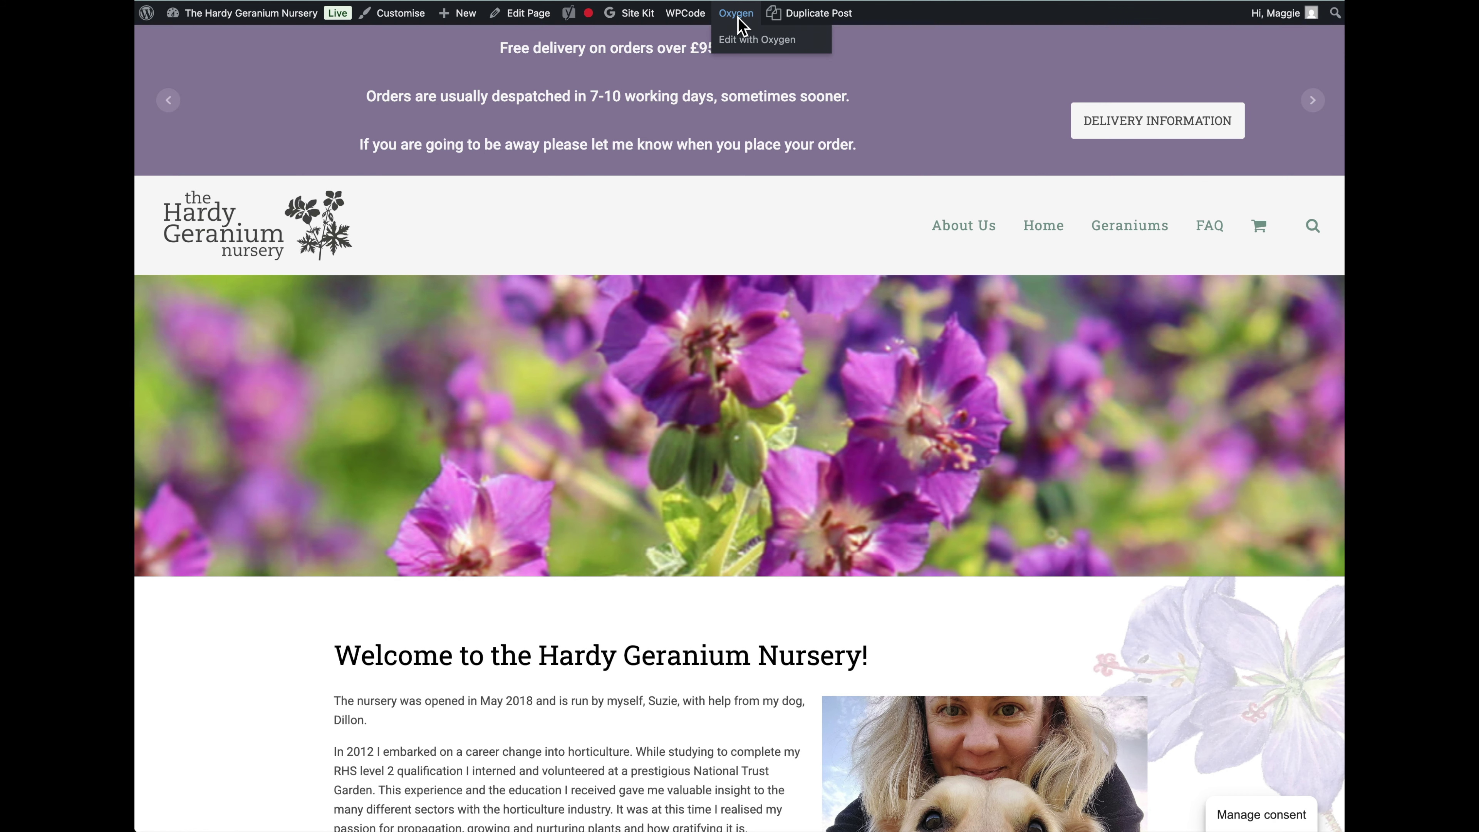
pyautogui.click(745, 47)
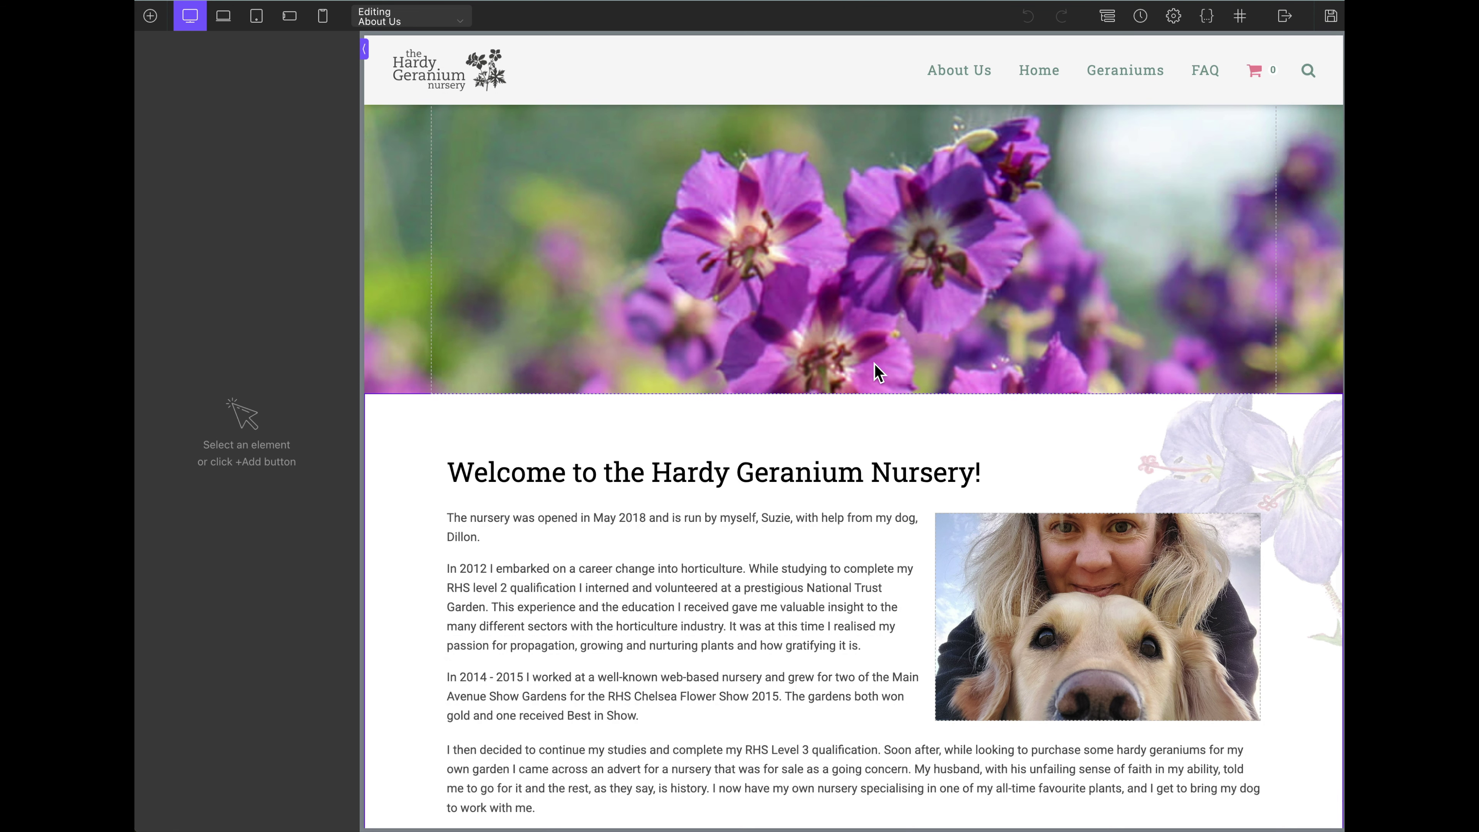
# - Display the About Us page structure and select its upper and lower rich text blocks to compare them
pyautogui.scroll(-3, 862, 379)
pyautogui.click(765, 424)
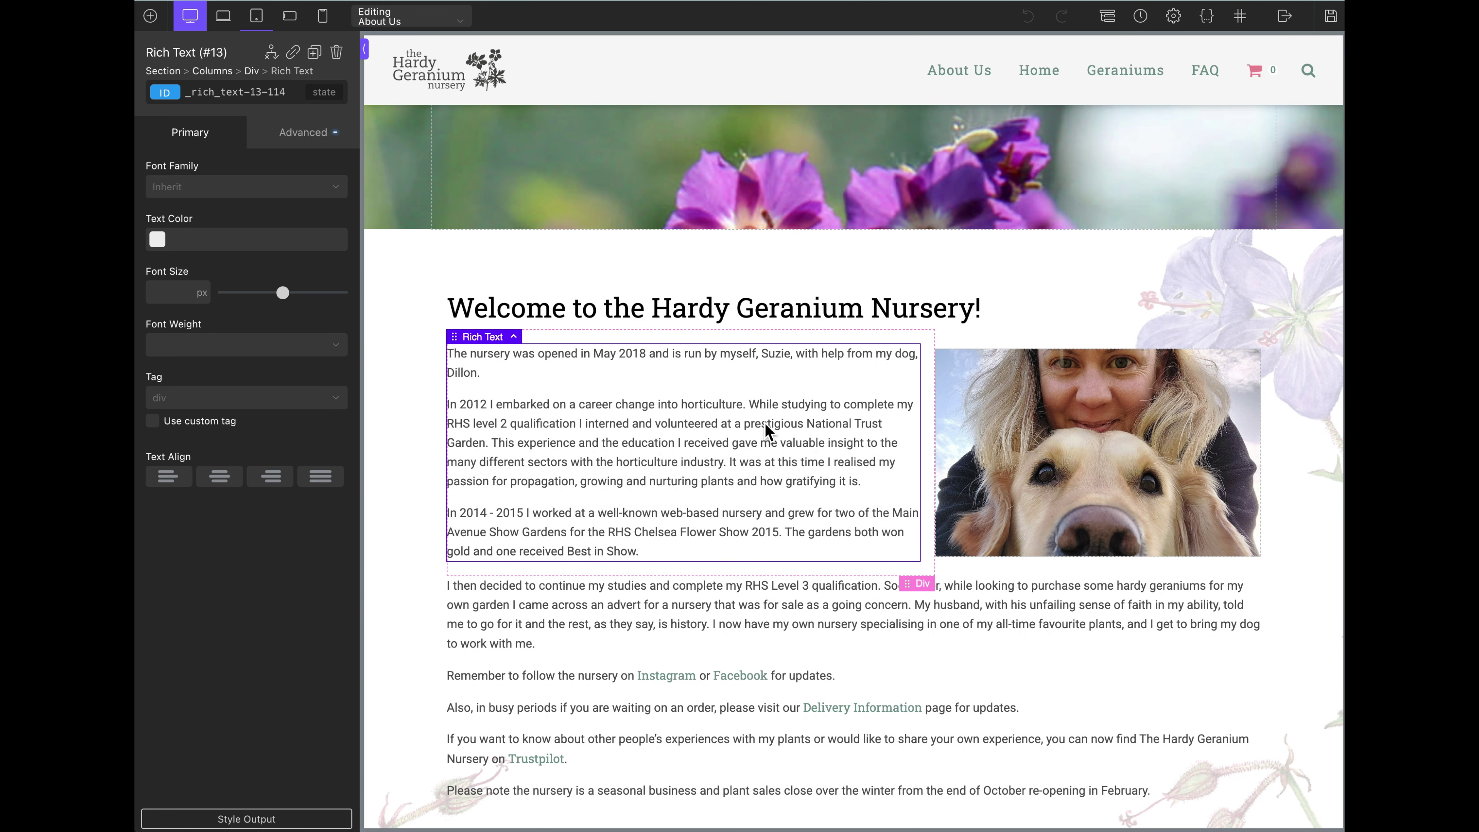
pyautogui.scroll(4, 765, 423)
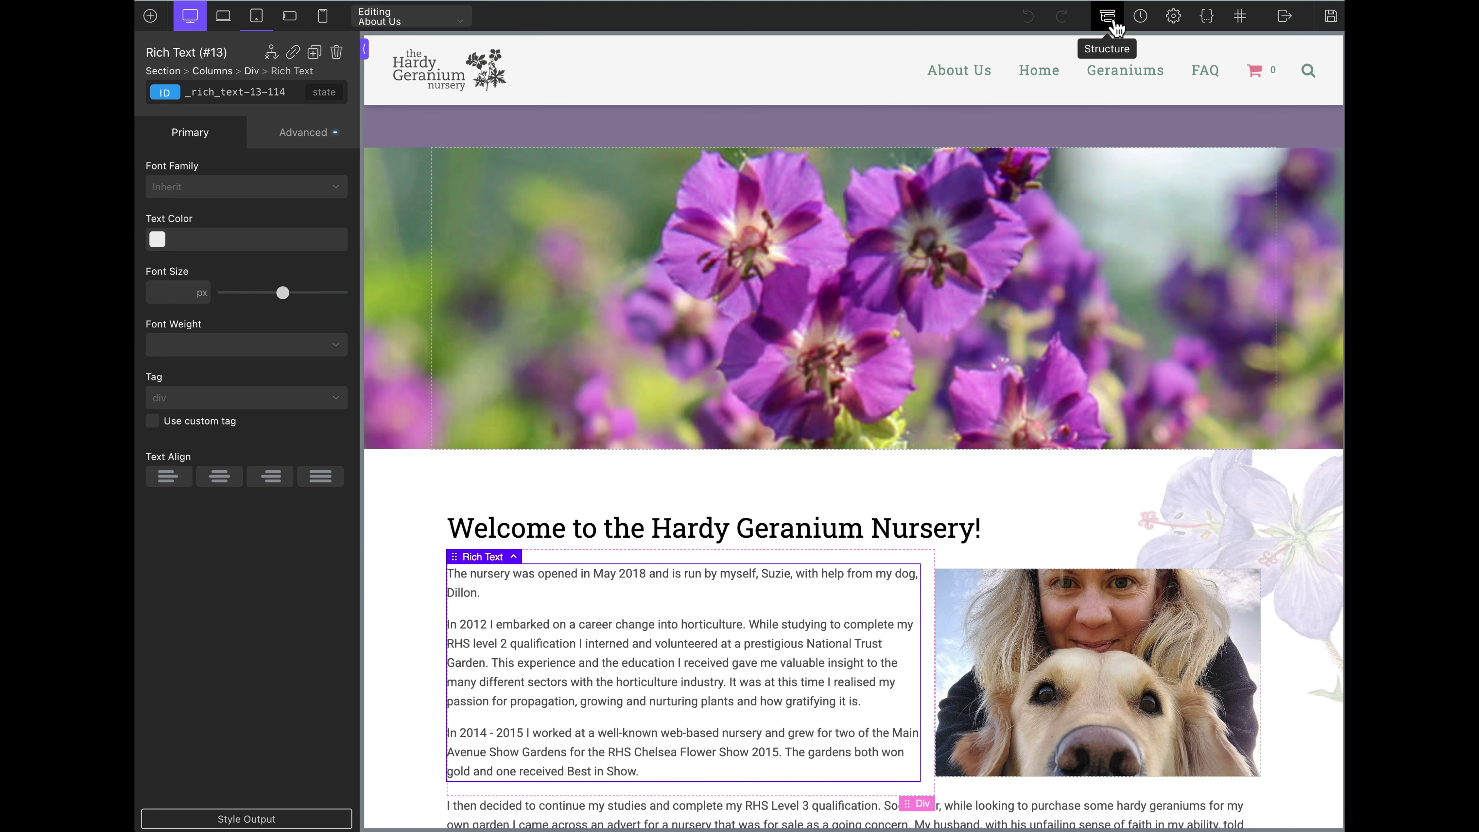
pyautogui.click(1108, 18)
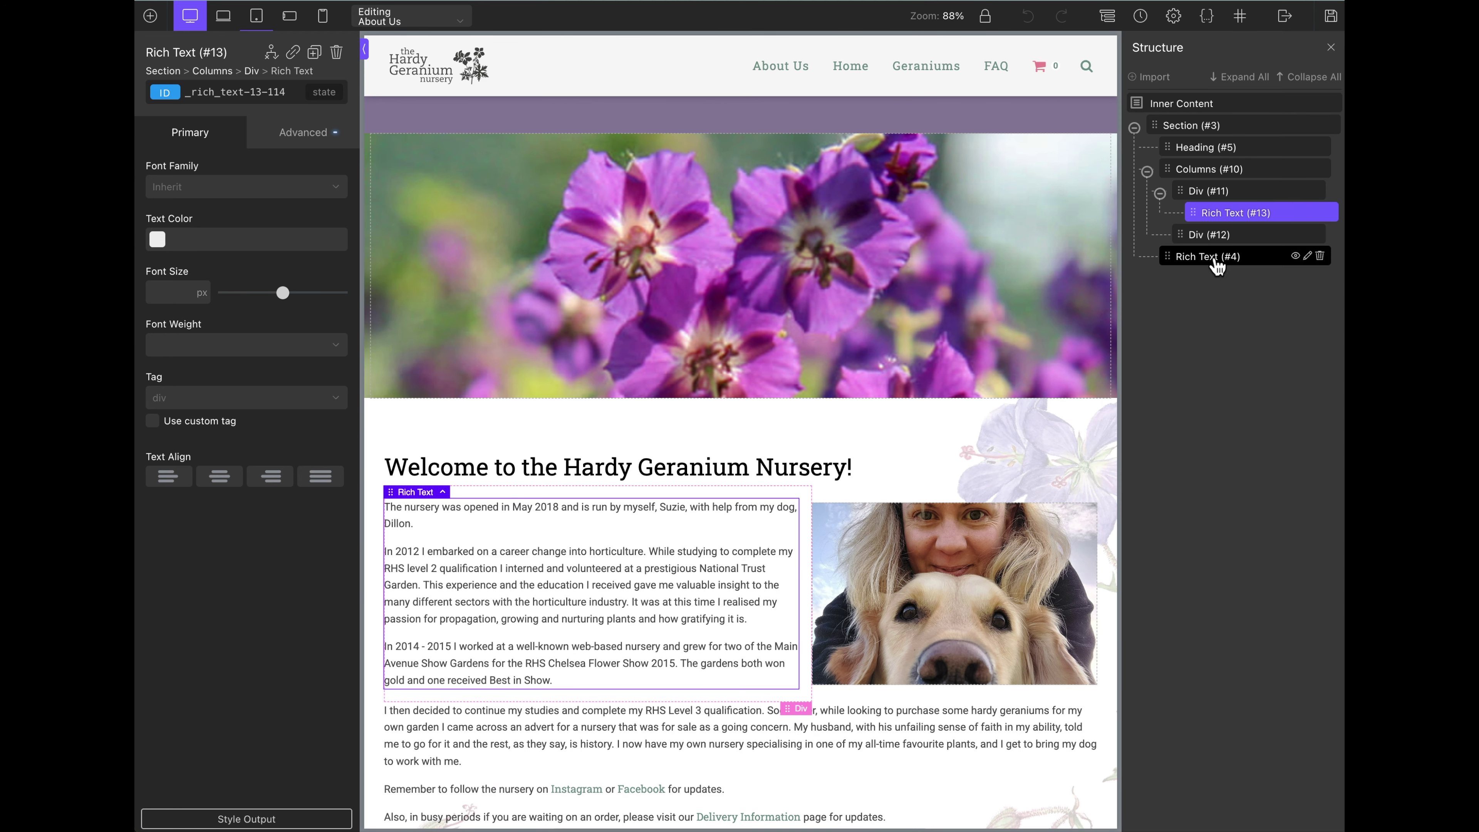
pyautogui.click(647, 748)
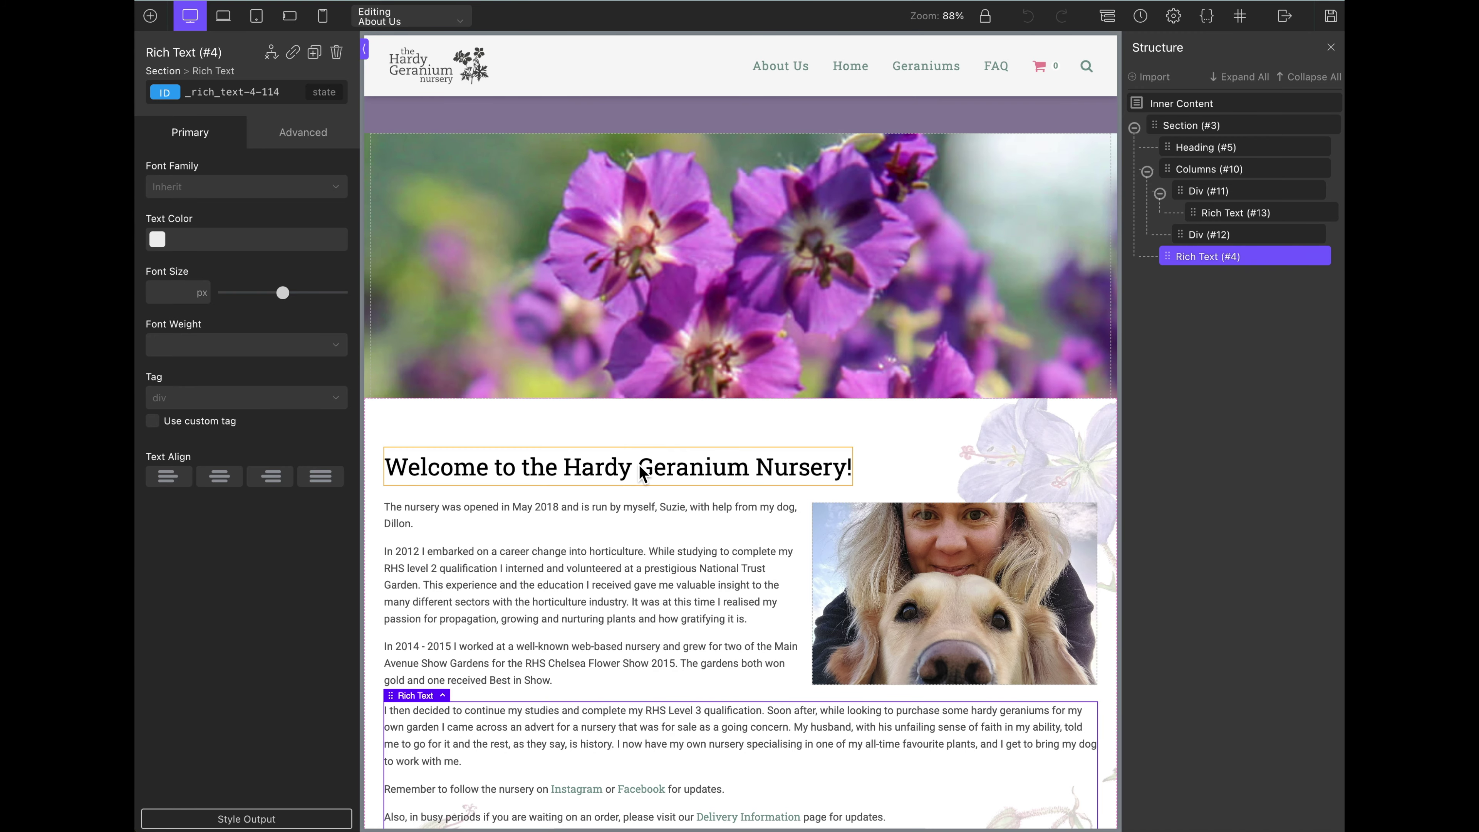
# - Select the About Us welcome heading and examine its text colour and font family options
pyautogui.scroll(-5, 611, 466)
pyautogui.click(608, 224)
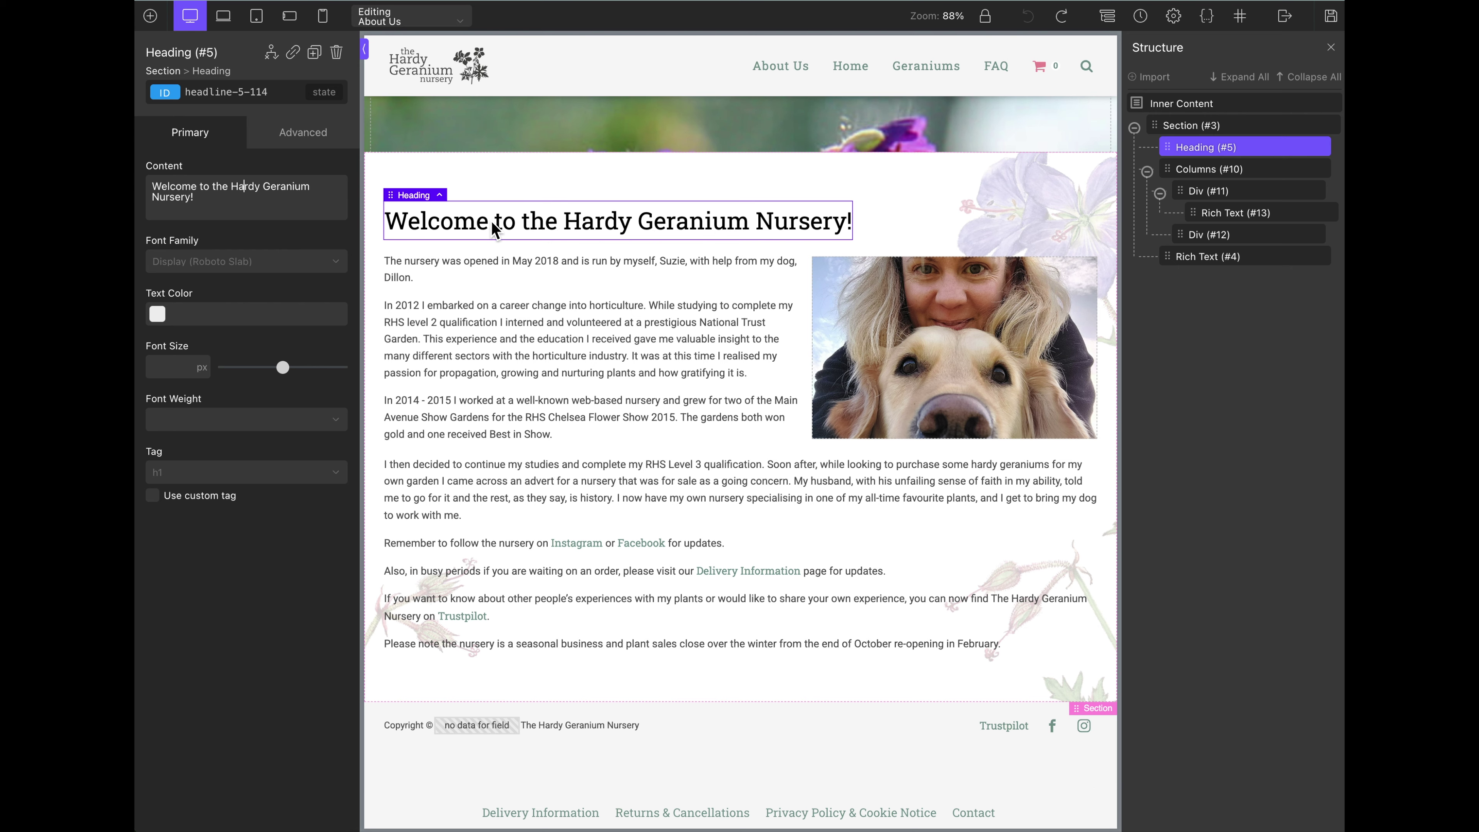
pyautogui.click(495, 391)
pyautogui.click(162, 320)
pyautogui.click(159, 317)
pyautogui.click(340, 267)
pyautogui.click(343, 267)
# - Examine the heading's advanced style categories and background options, and return to its primary settings
pyautogui.click(291, 139)
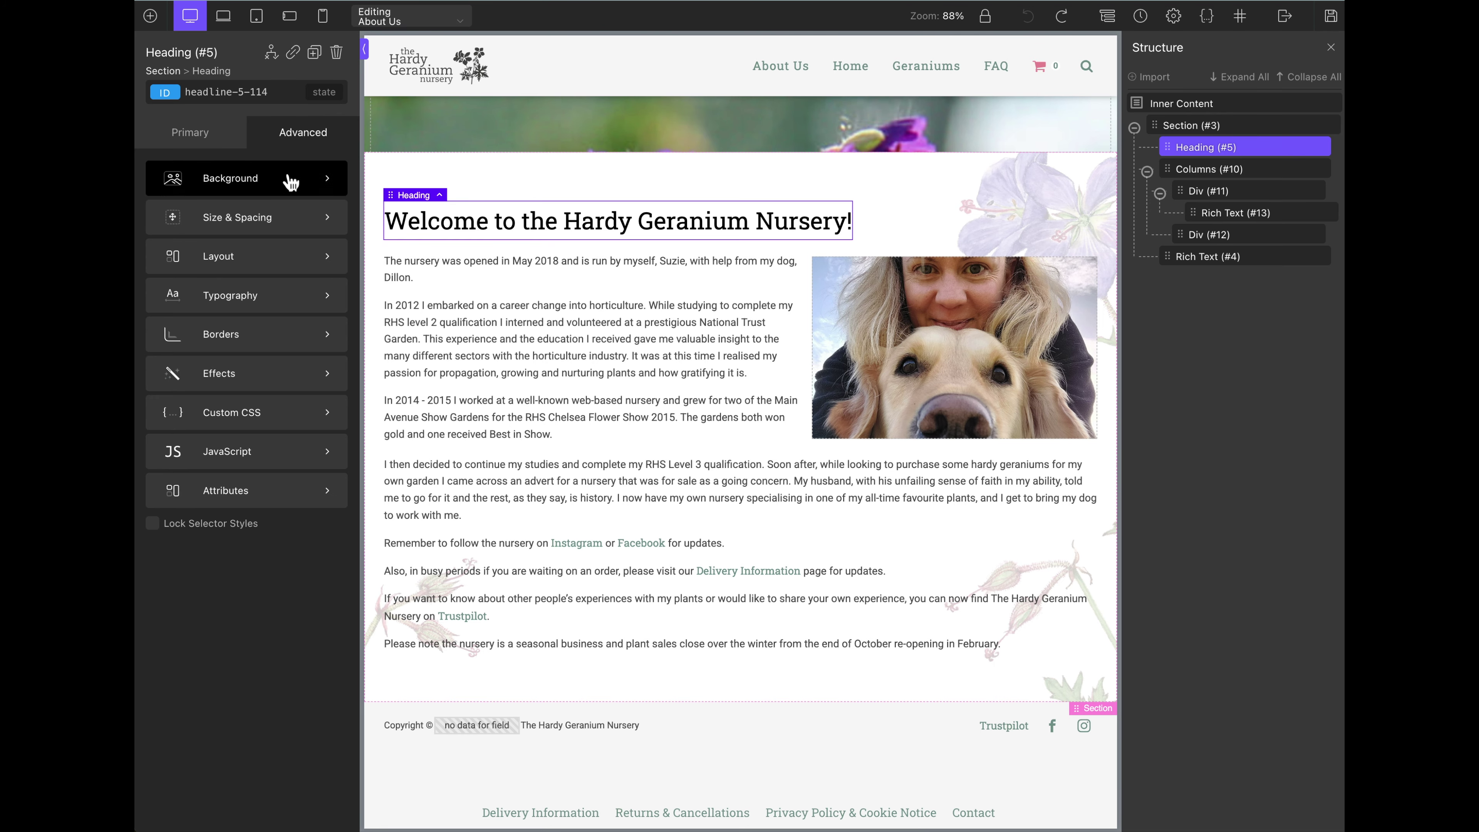
pyautogui.click(300, 182)
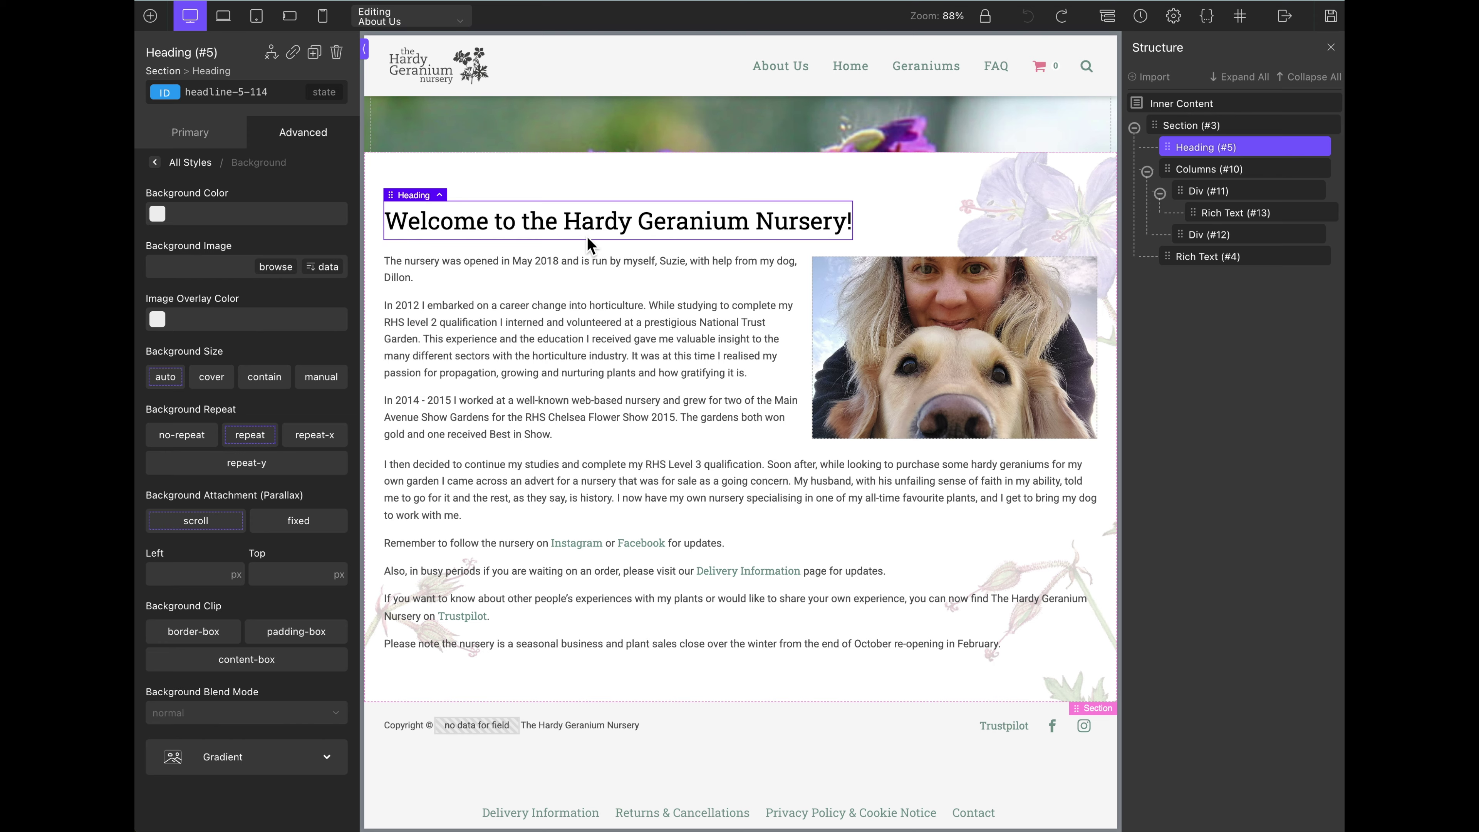
pyautogui.click(164, 162)
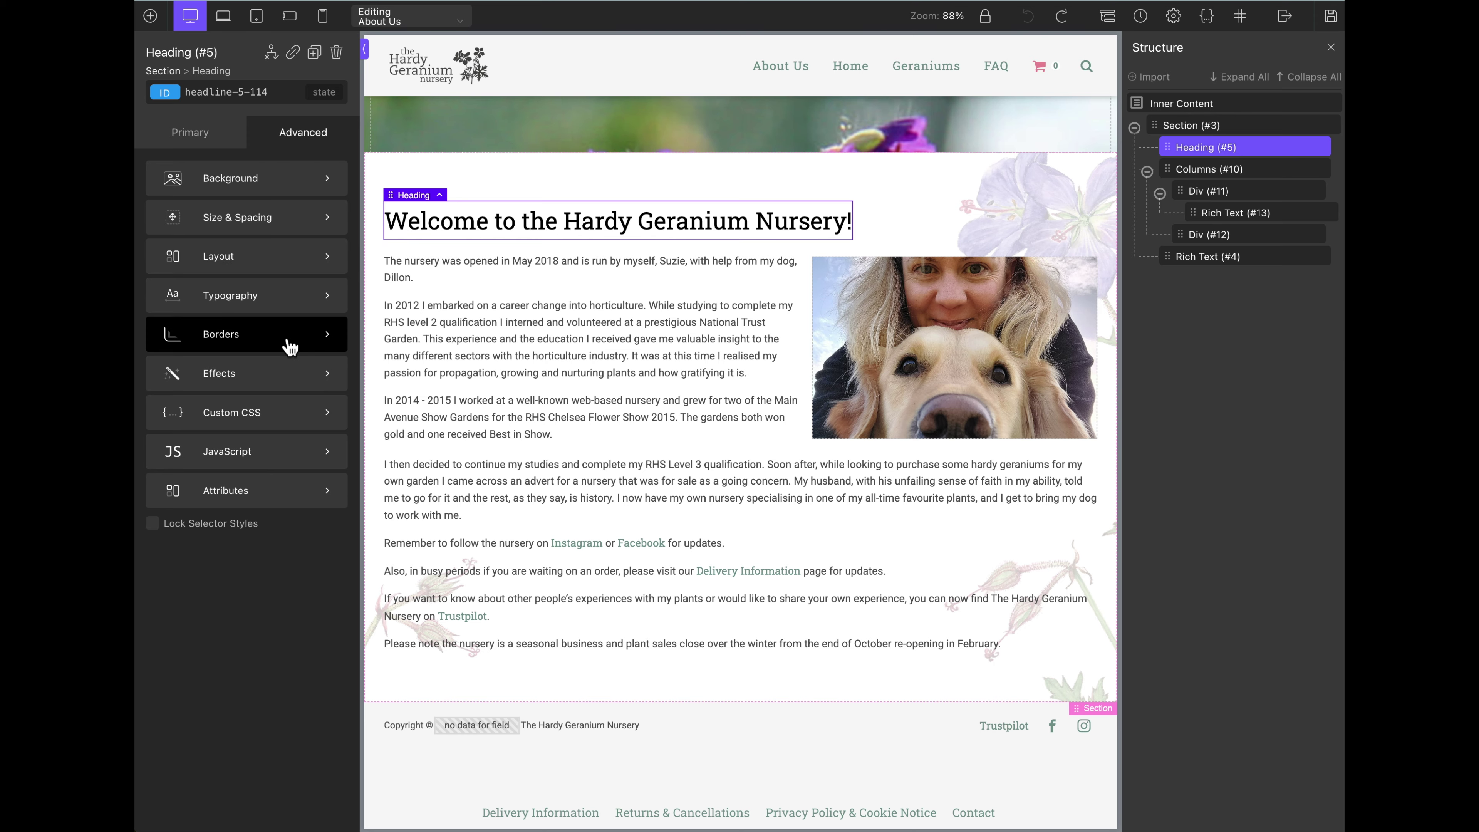
pyautogui.click(208, 136)
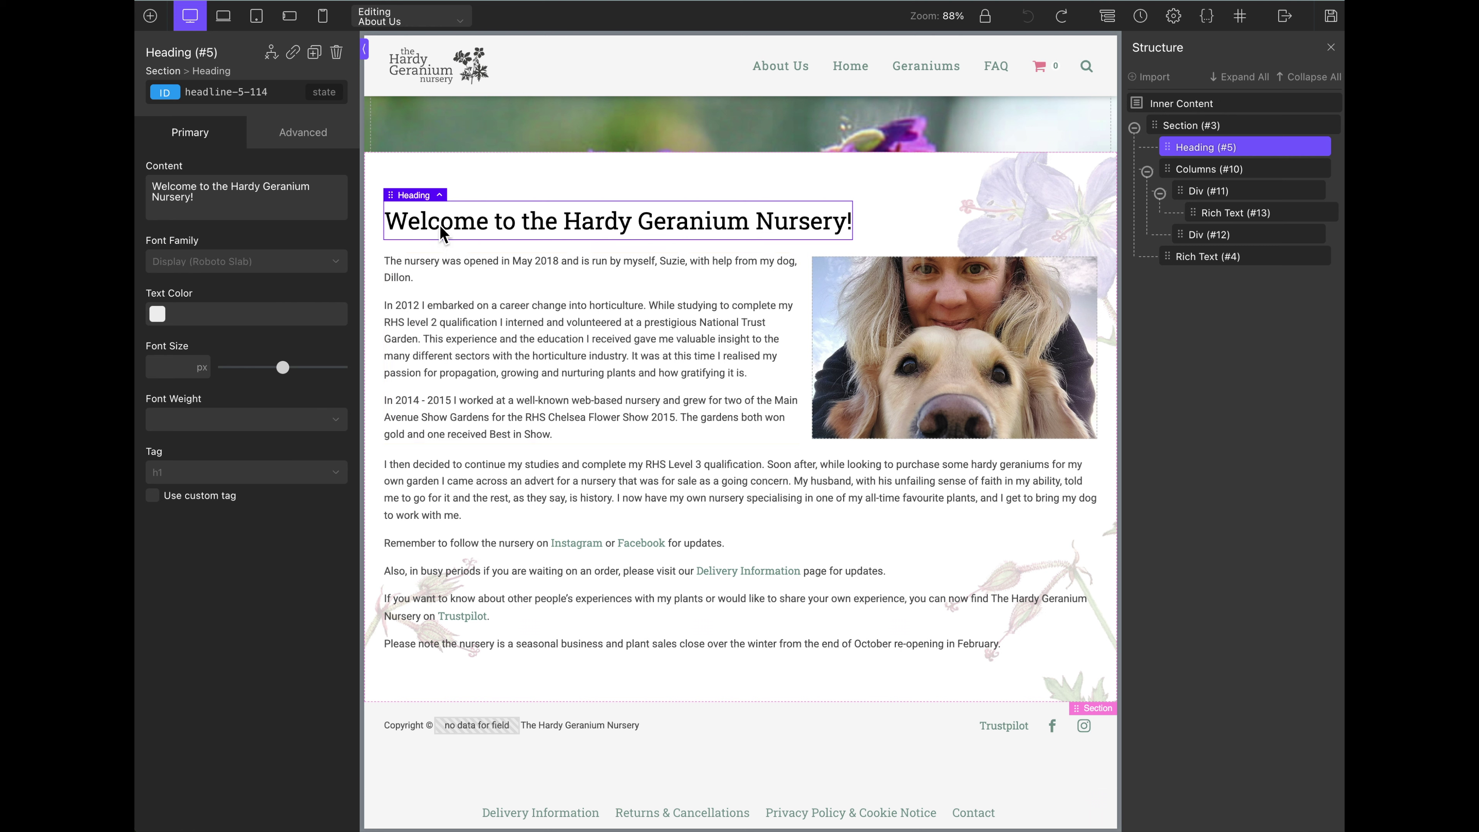
# - Delete the word "the" from the About Us welcome heading directly on the page
pyautogui.doubleClick(547, 224)
pyautogui.doubleClick(547, 224)
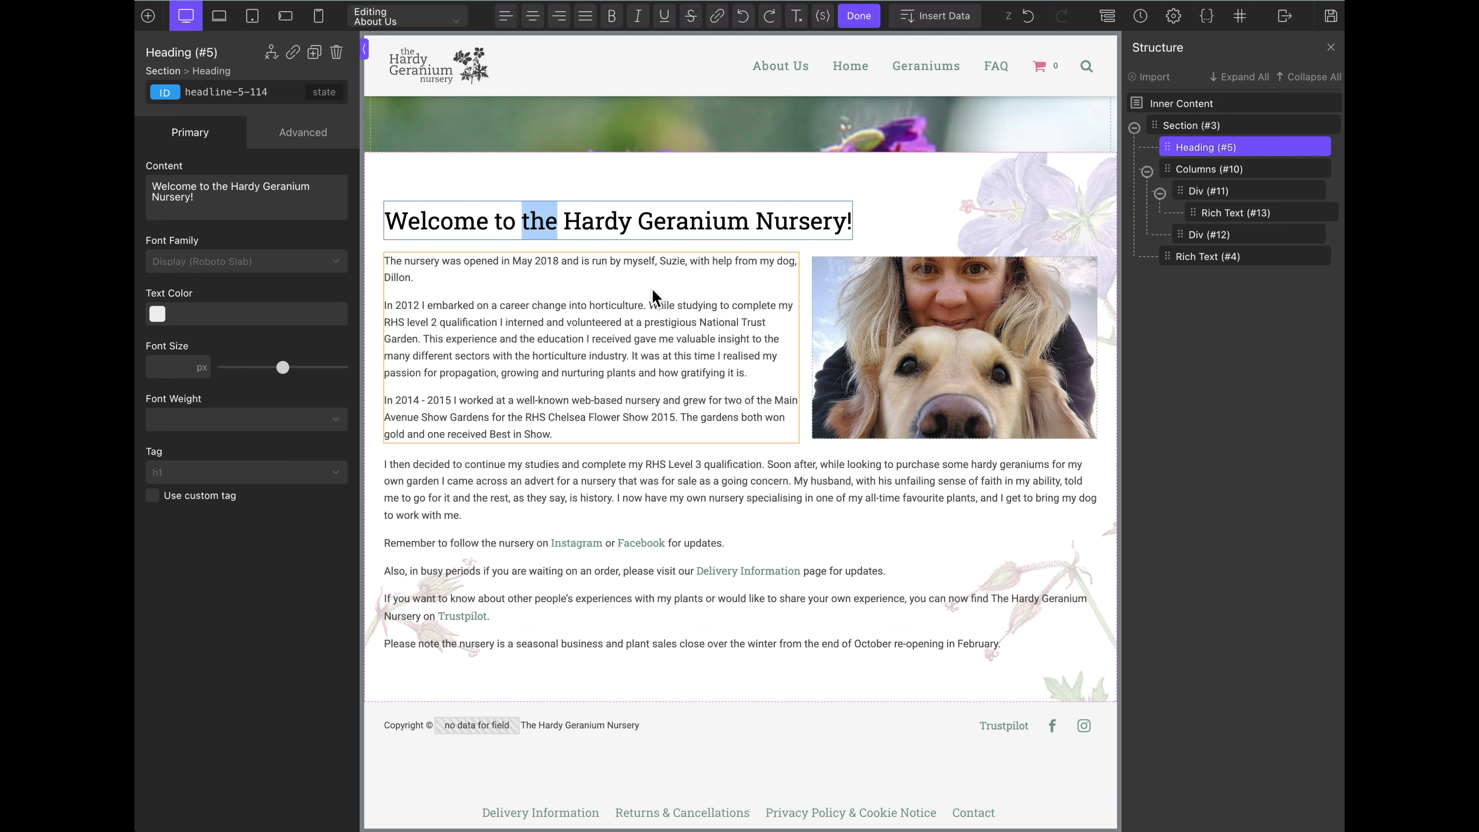
pyautogui.press('BackSpace')
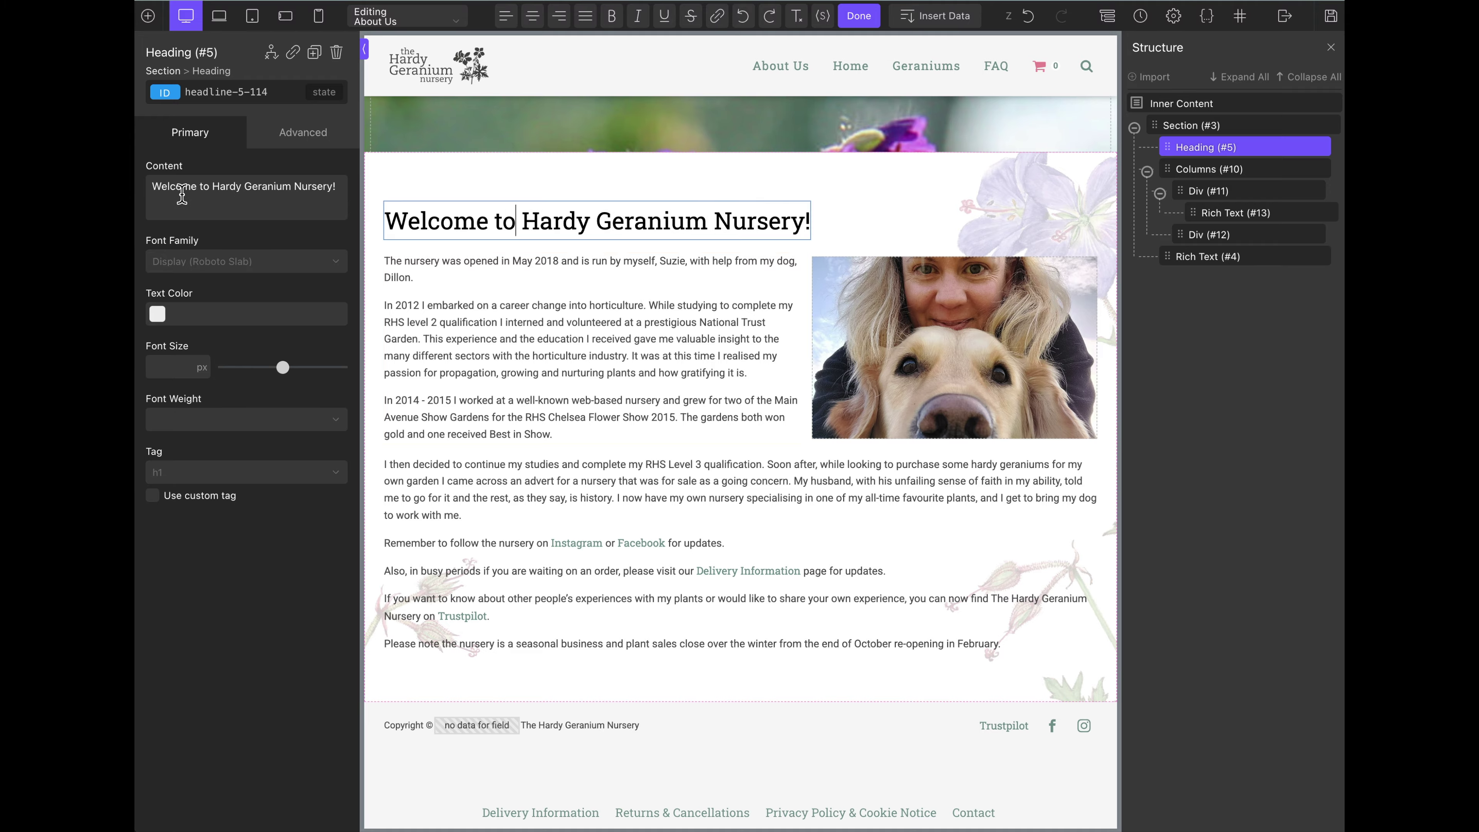
# - Add the word "the" back before "Hardy Geranium Nursery!" in the welcome heading's content text
pyautogui.click(216, 190)
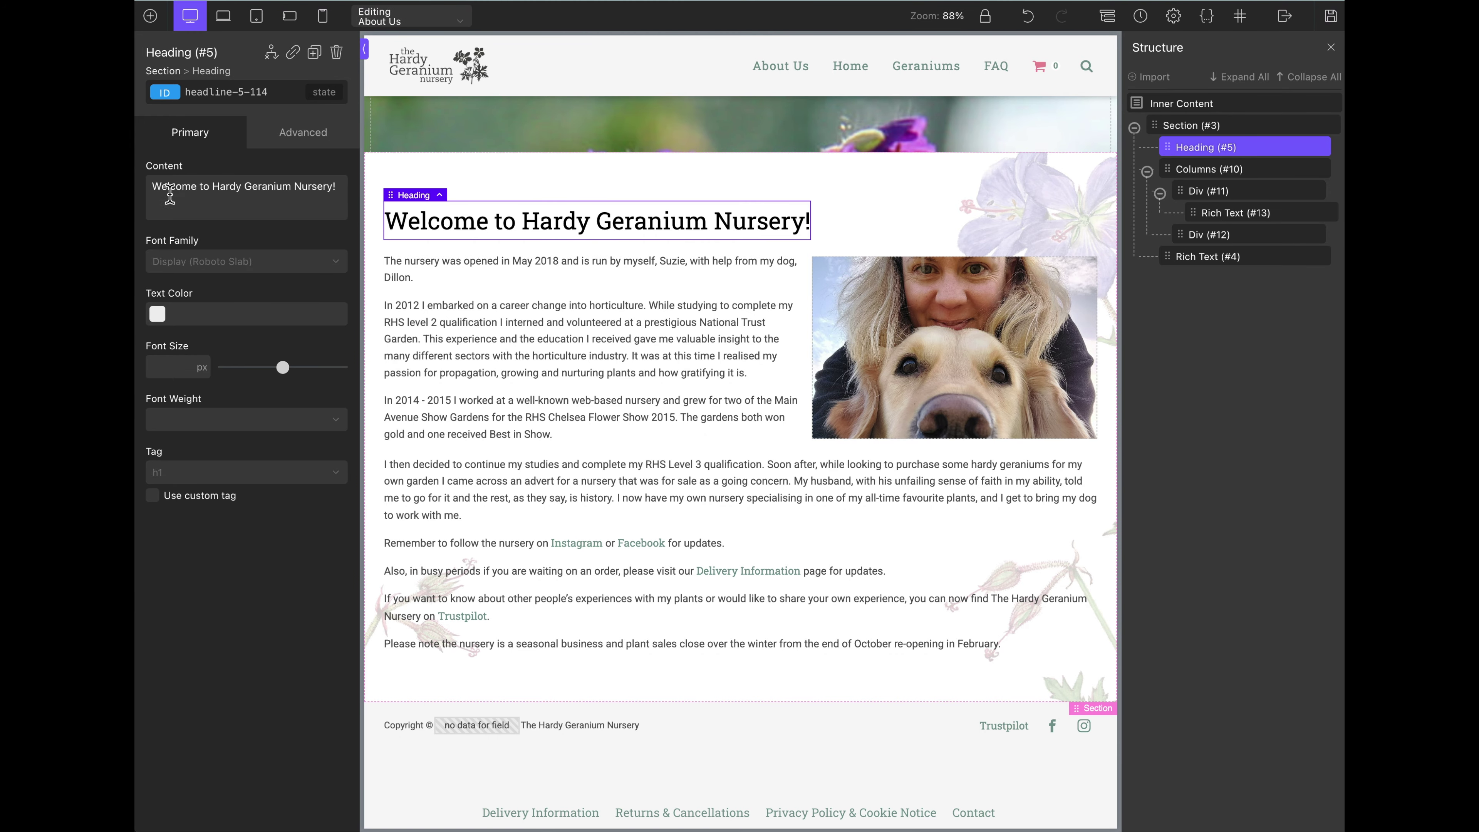
pyautogui.write('the')
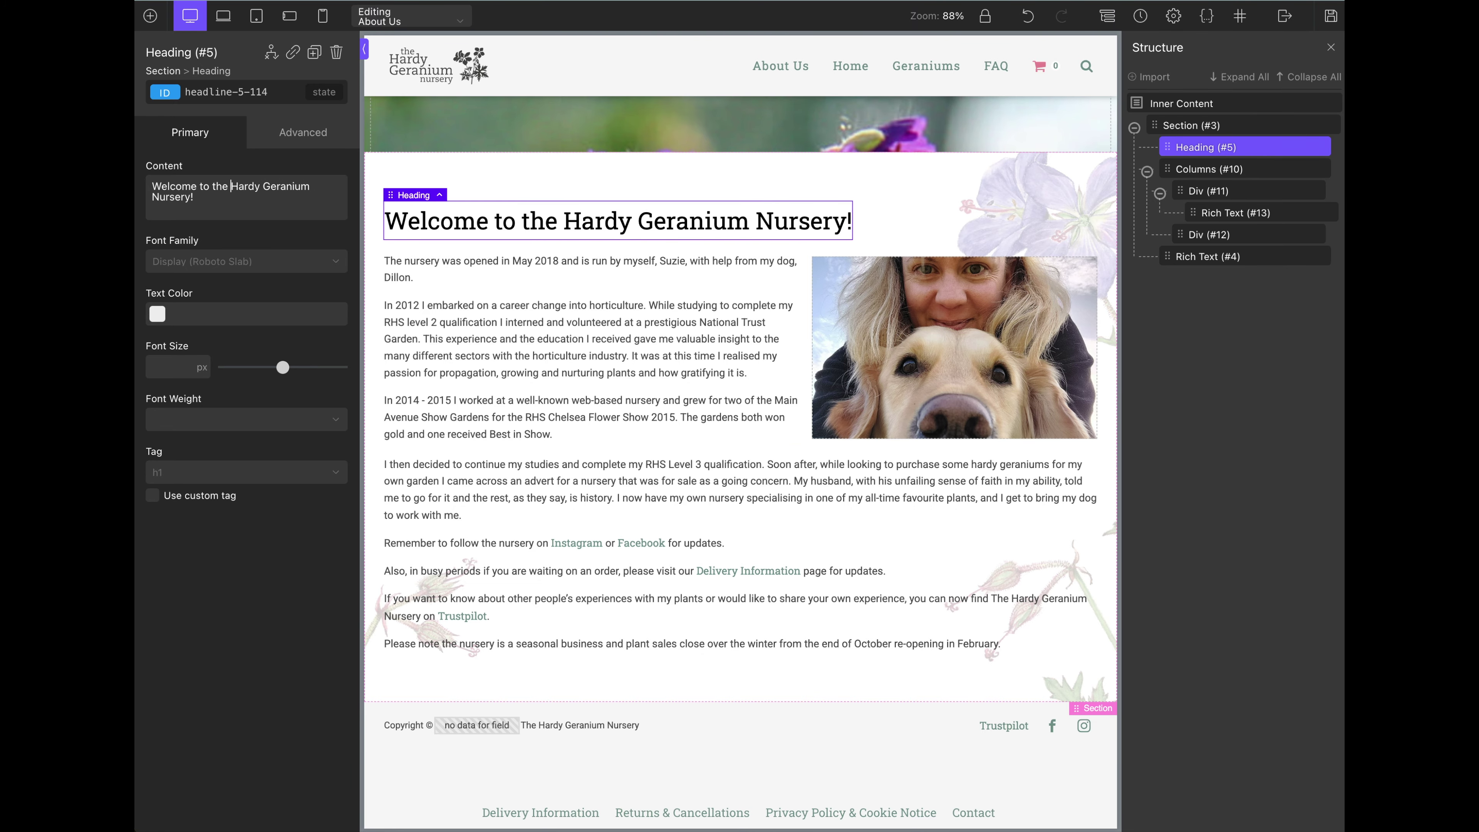
# - Open the upper rich text block's text editor, examine its paragraph format and bold options, and save and close it
pyautogui.click(422, 259)
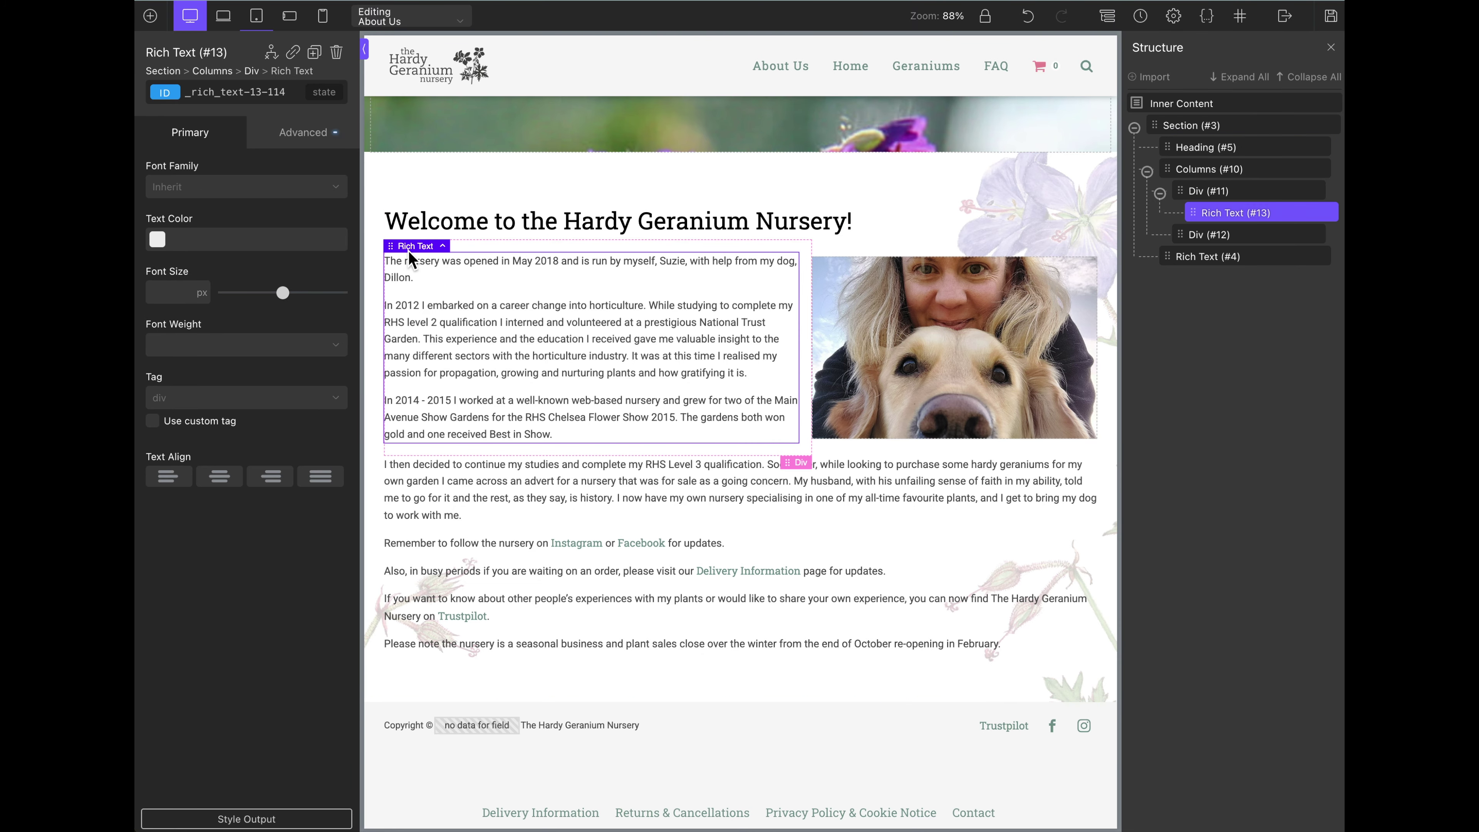
pyautogui.doubleClick(493, 329)
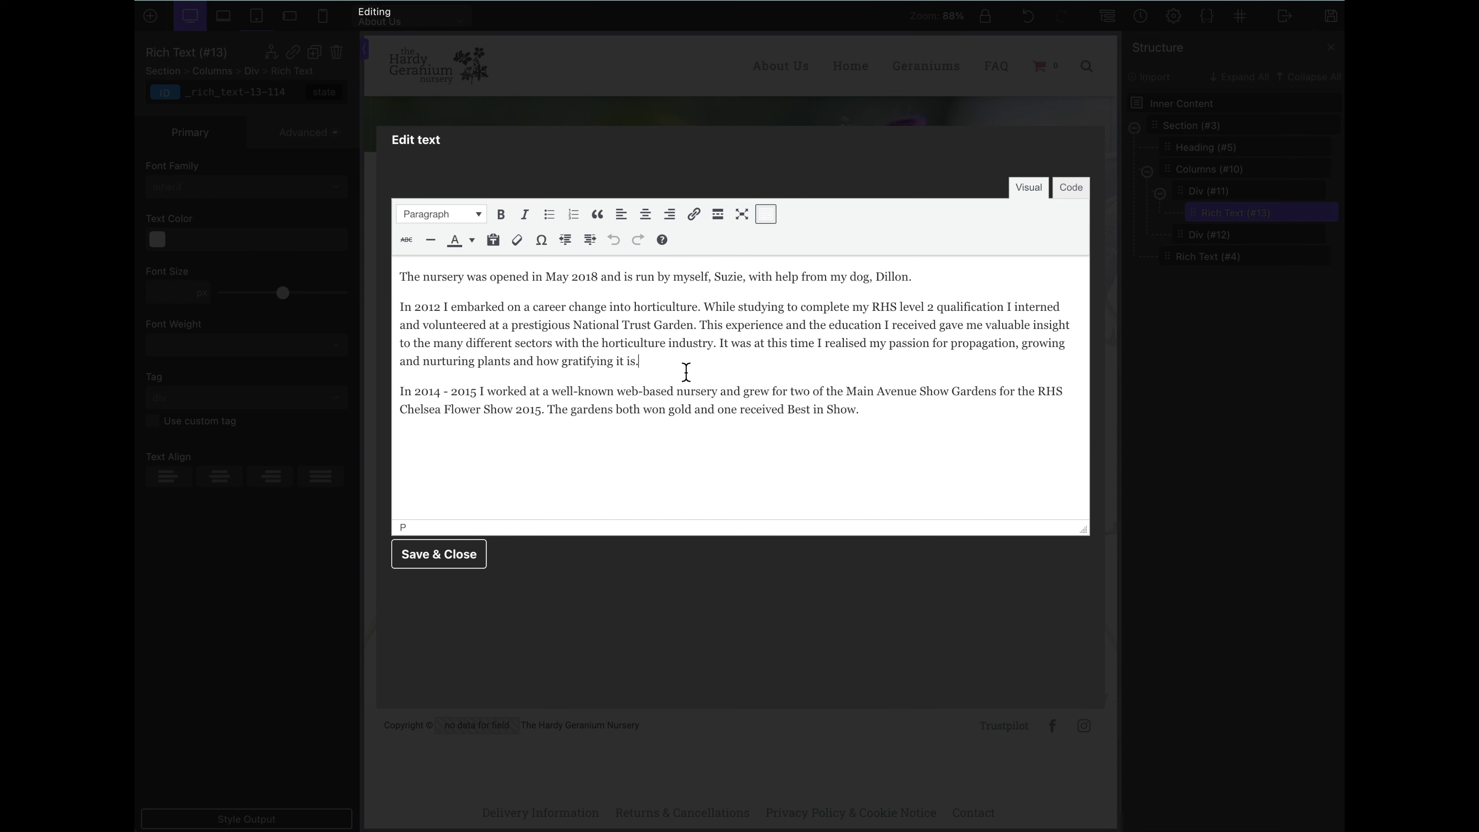
pyautogui.press('Escape')
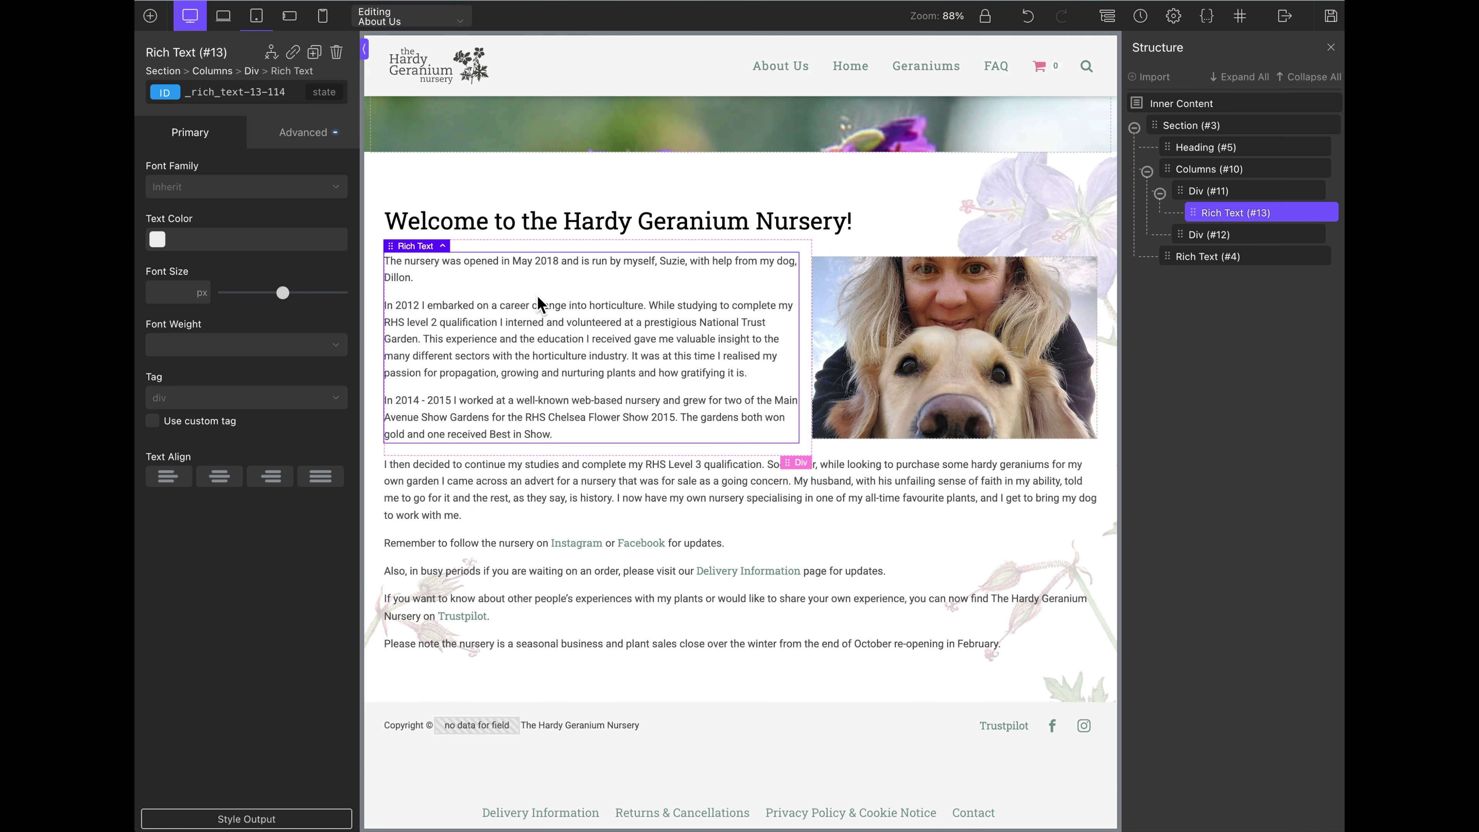
pyautogui.doubleClick(578, 356)
pyautogui.click(478, 214)
pyautogui.click(482, 223)
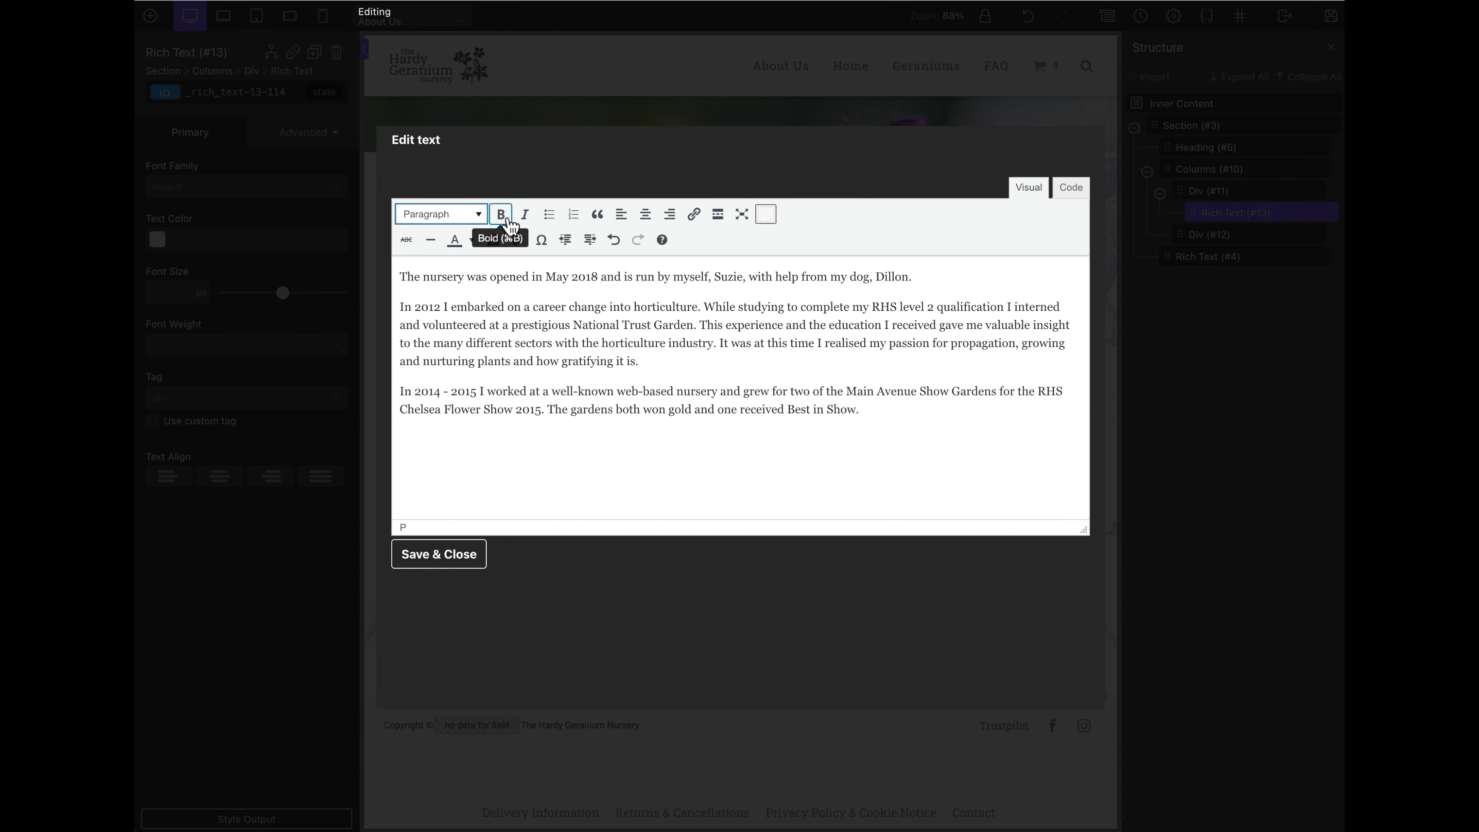
pyautogui.click(501, 215)
pyautogui.click(504, 219)
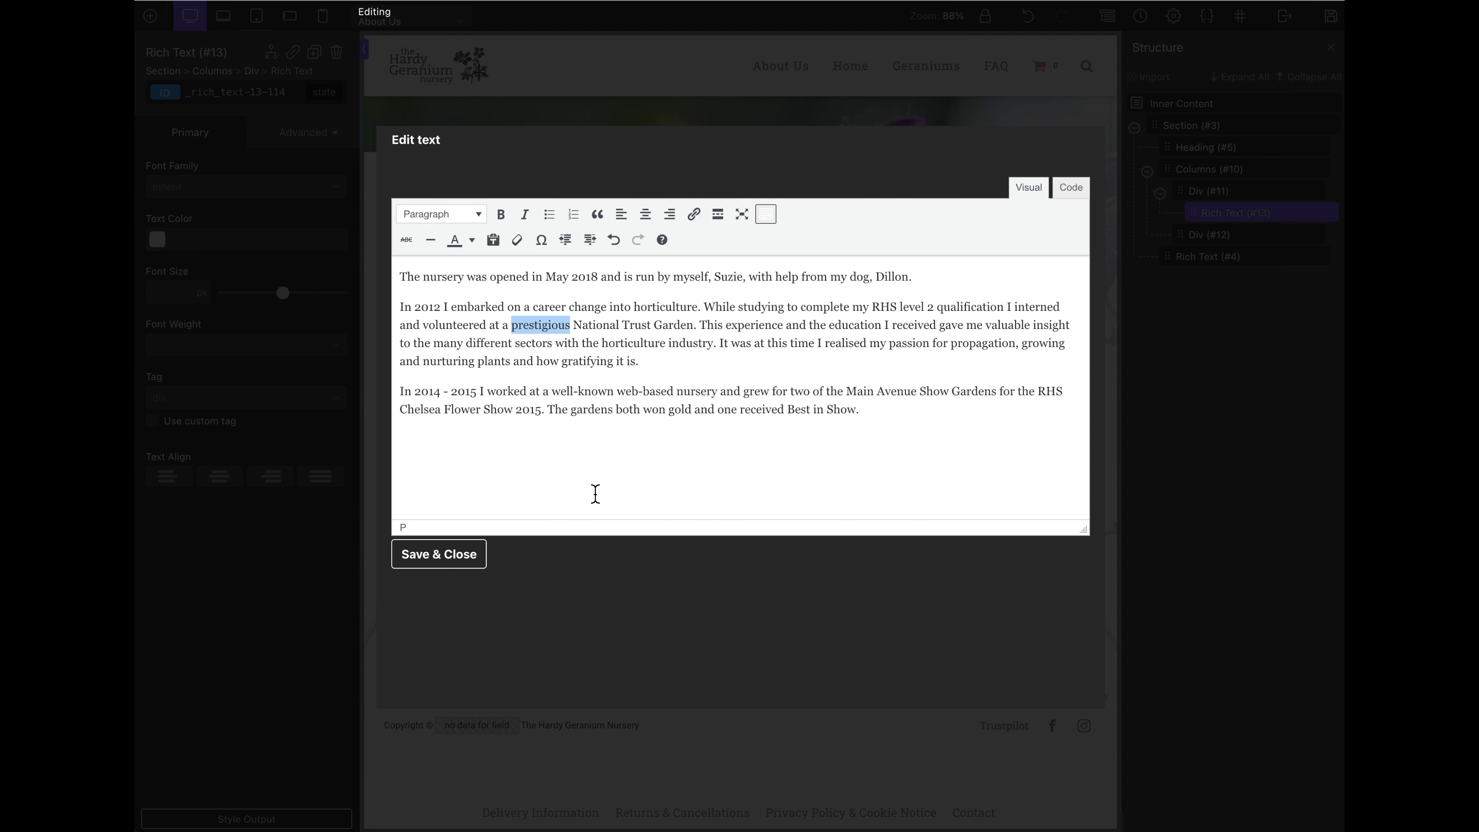
pyautogui.click(448, 561)
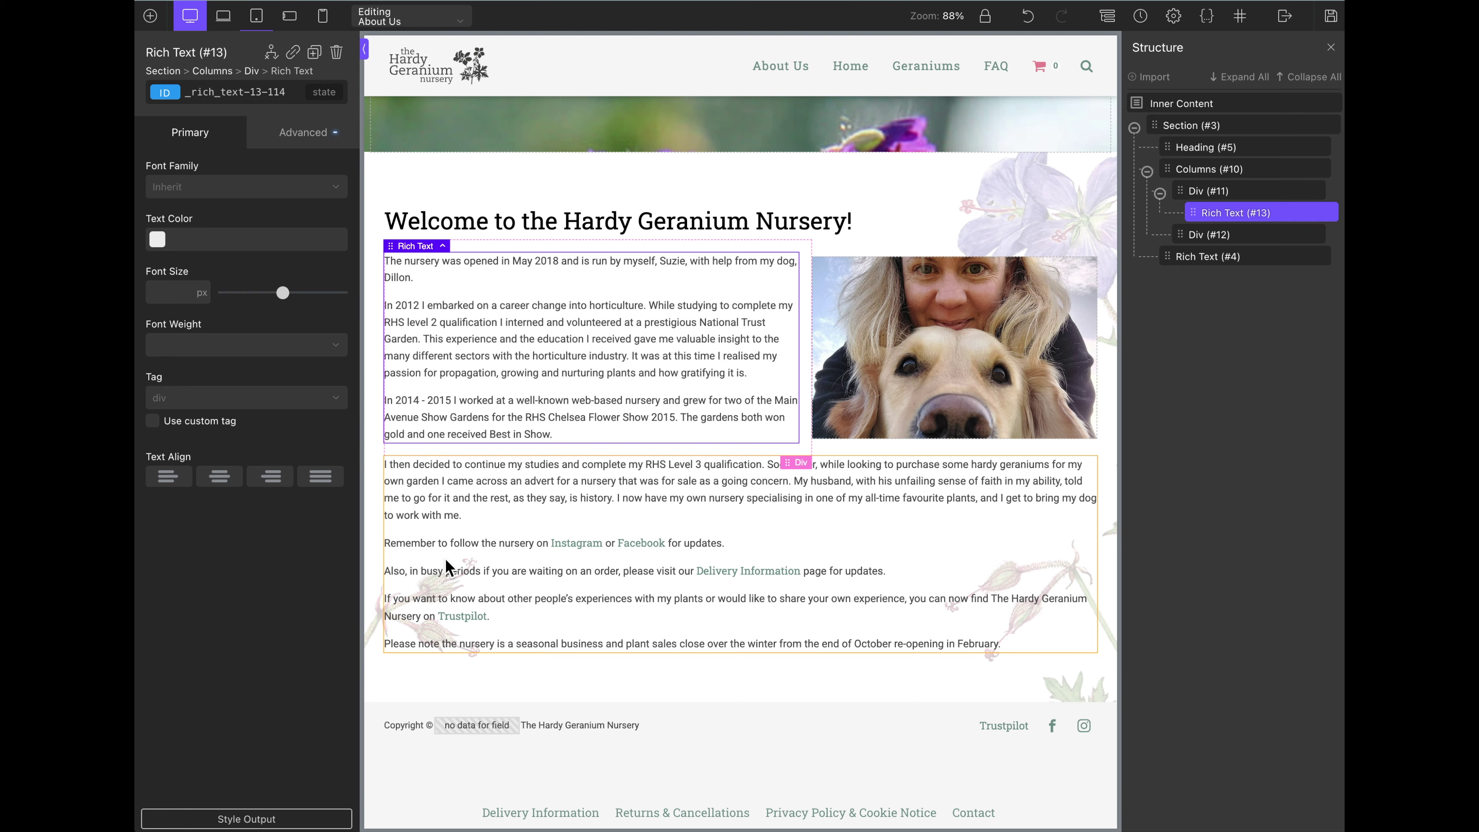
# - Open the lower rich text block's text editor, inspect its Instagram and Facebook links, and save and close it
pyautogui.click(669, 498)
pyautogui.doubleClick(472, 496)
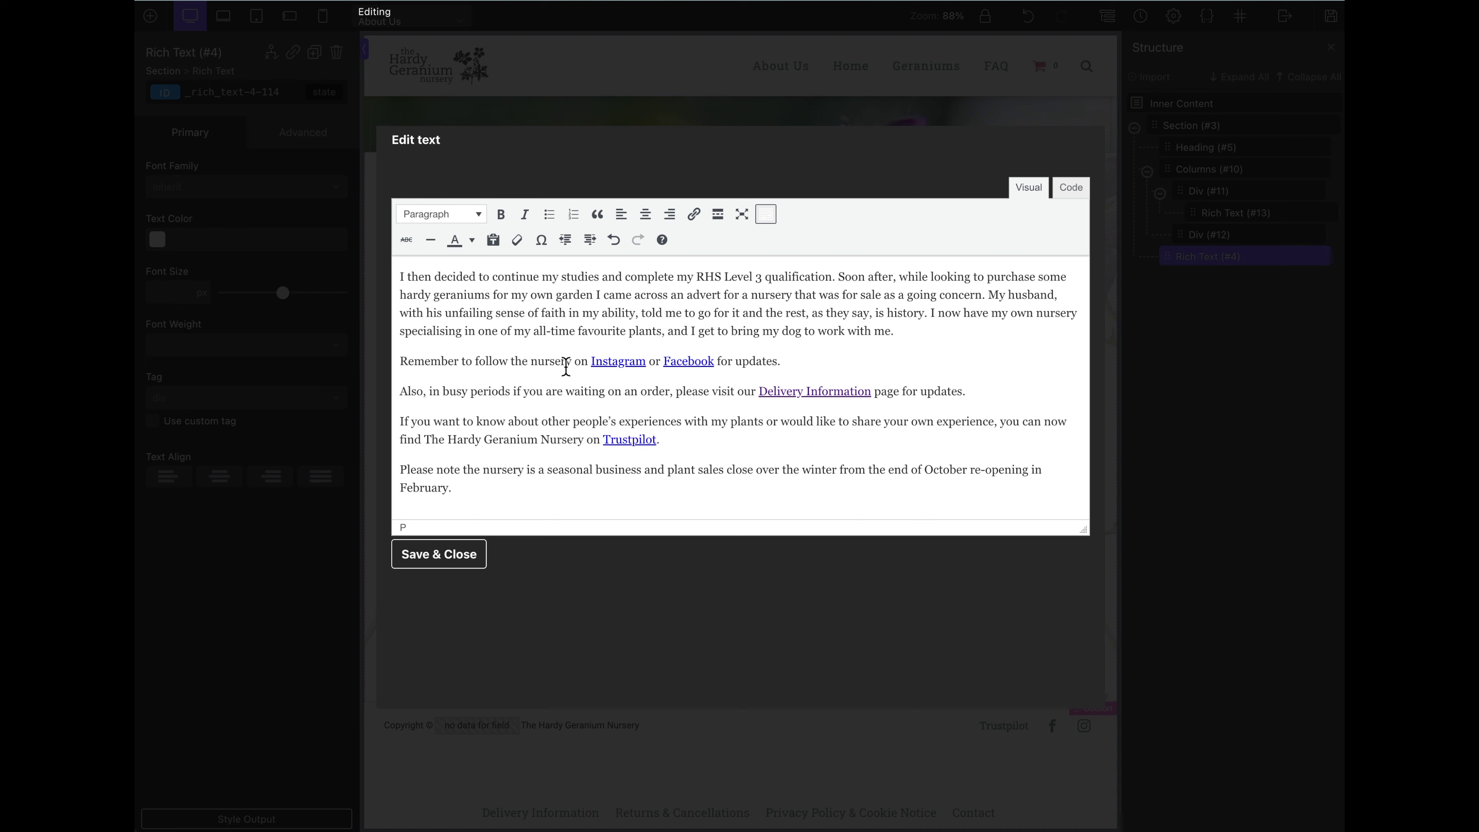
pyautogui.click(630, 362)
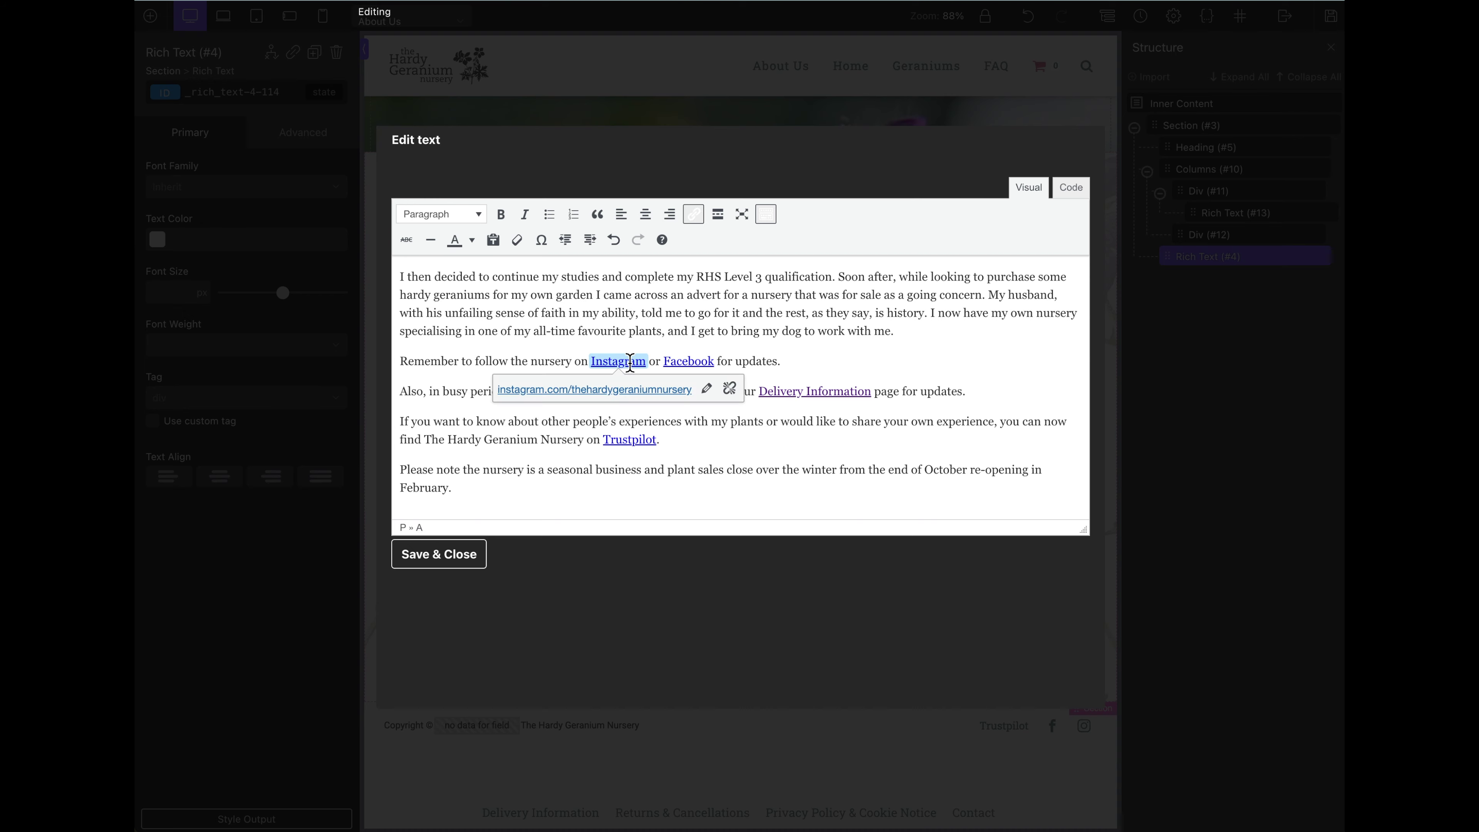
pyautogui.click(687, 364)
pyautogui.click(550, 377)
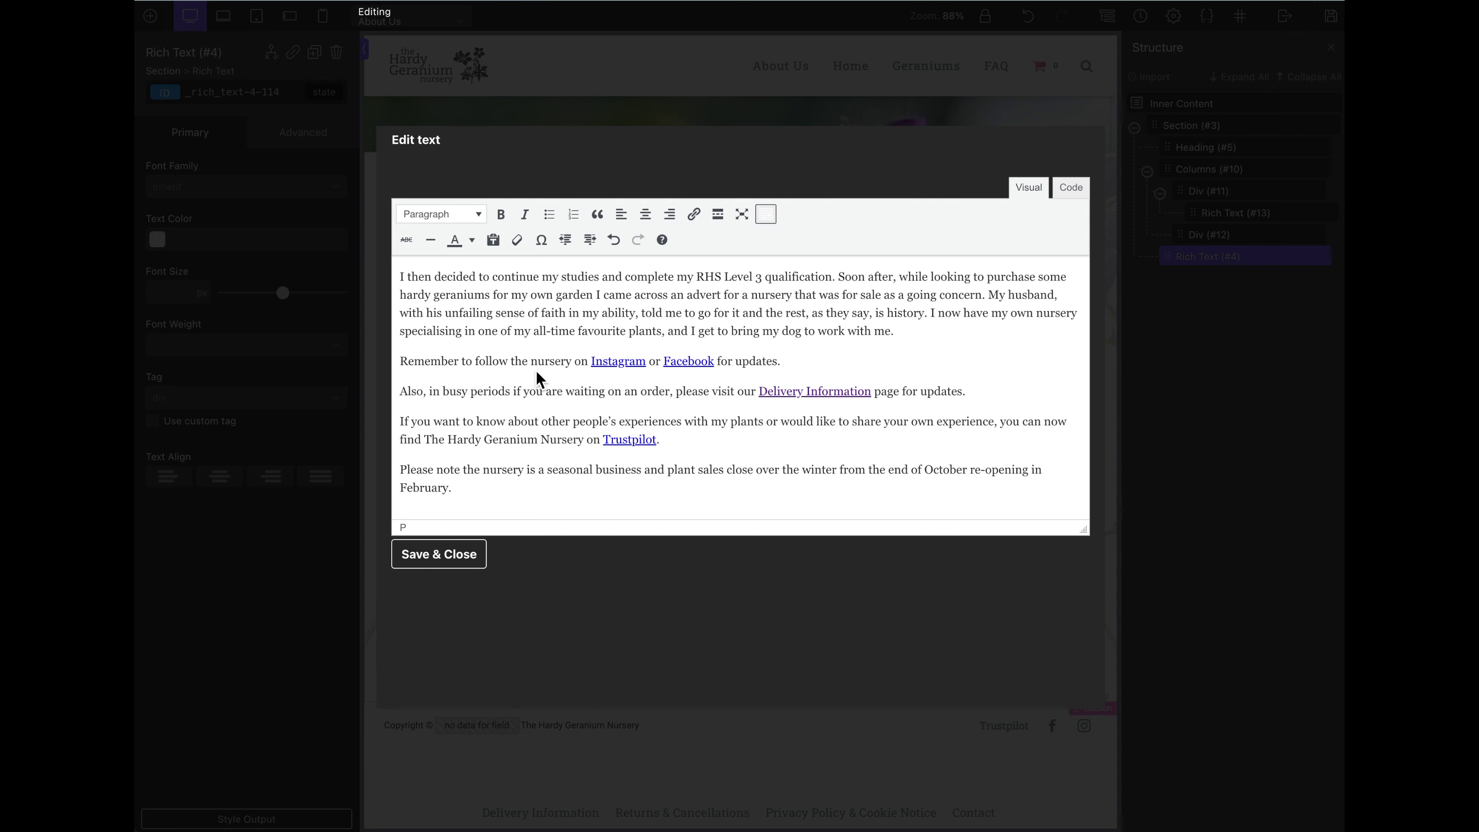
pyautogui.doubleClick(545, 363)
pyautogui.click(844, 312)
pyautogui.click(449, 560)
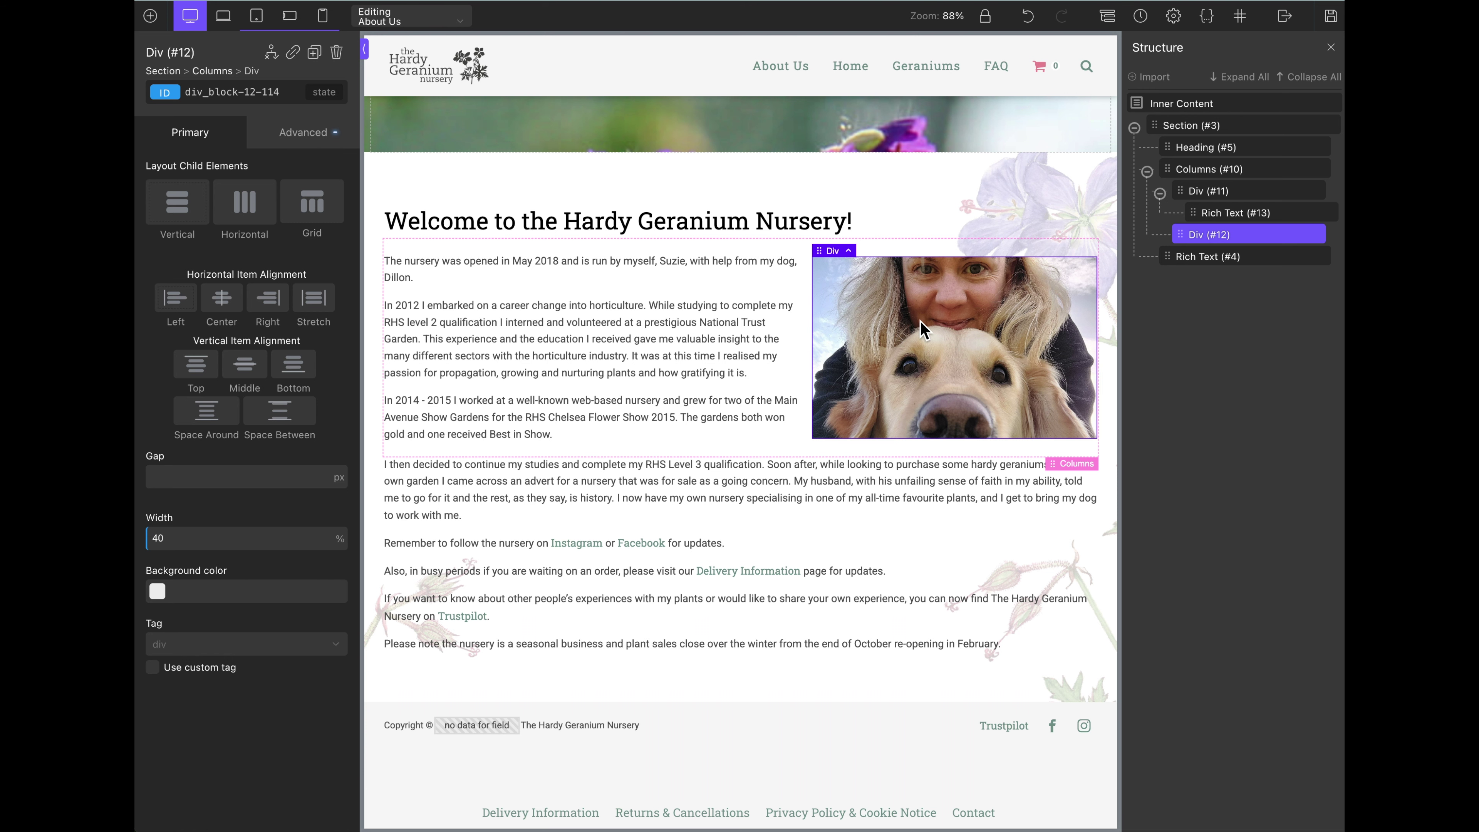
# - Select the upper rich text block, its columns and its enclosing div in the page structure to examine how they are nested
pyautogui.click(496, 358)
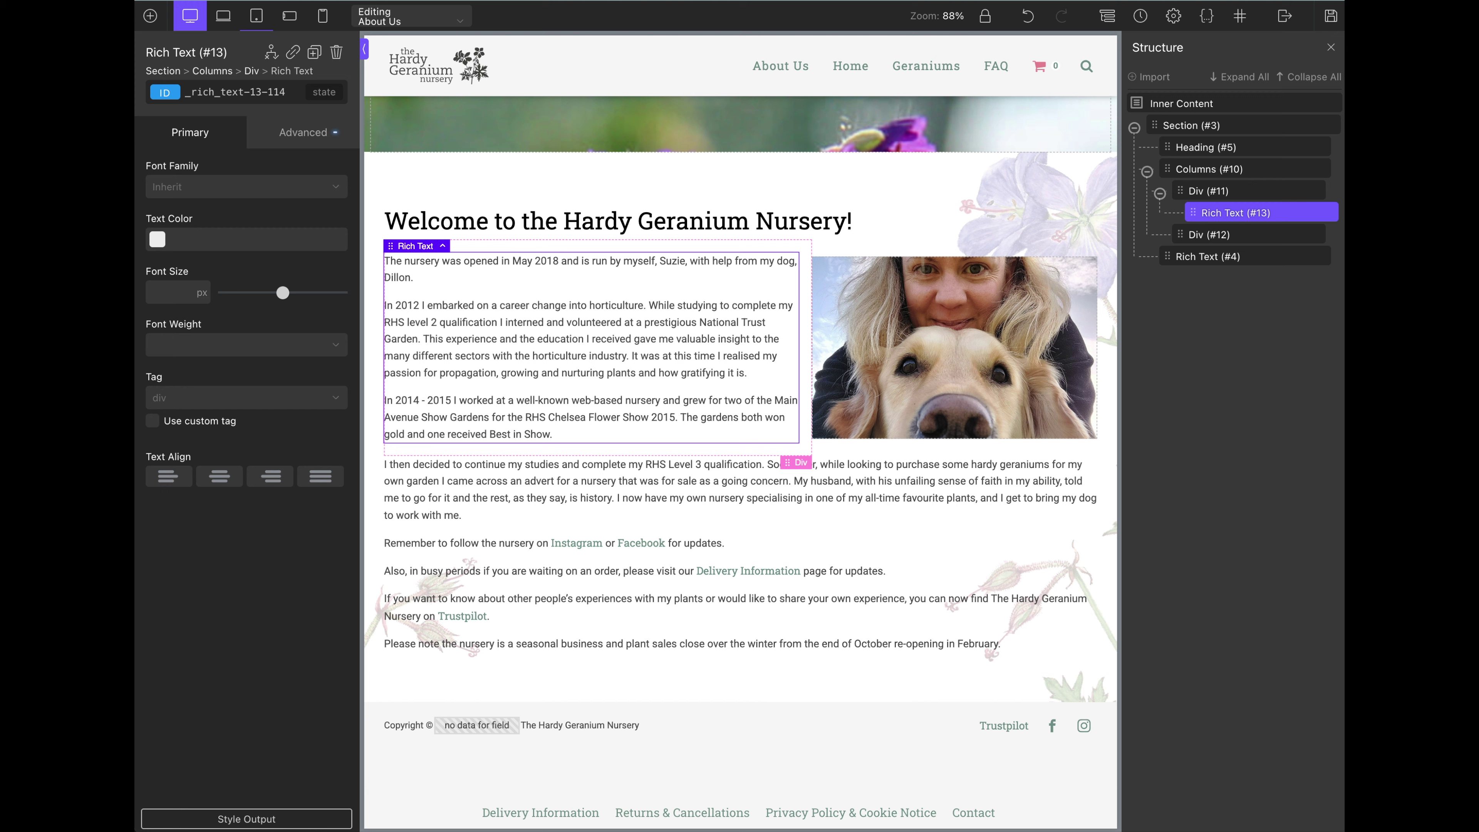
pyautogui.click(1298, 169)
pyautogui.click(1208, 191)
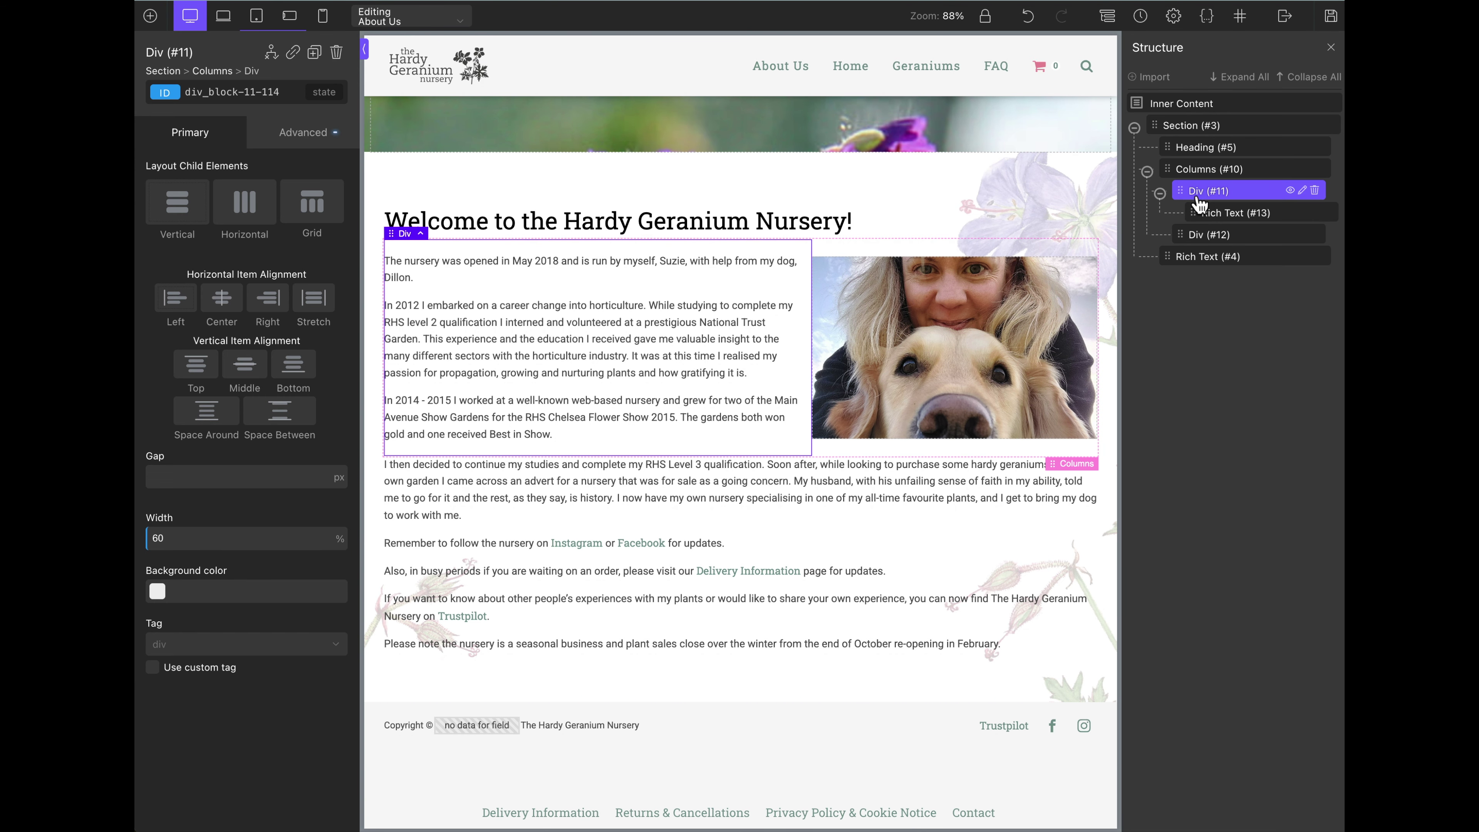
pyautogui.click(1245, 217)
# - Replace the background image of the photo div beside the upper text with Lea-scaled-1.jpg from the media library
pyautogui.click(1234, 234)
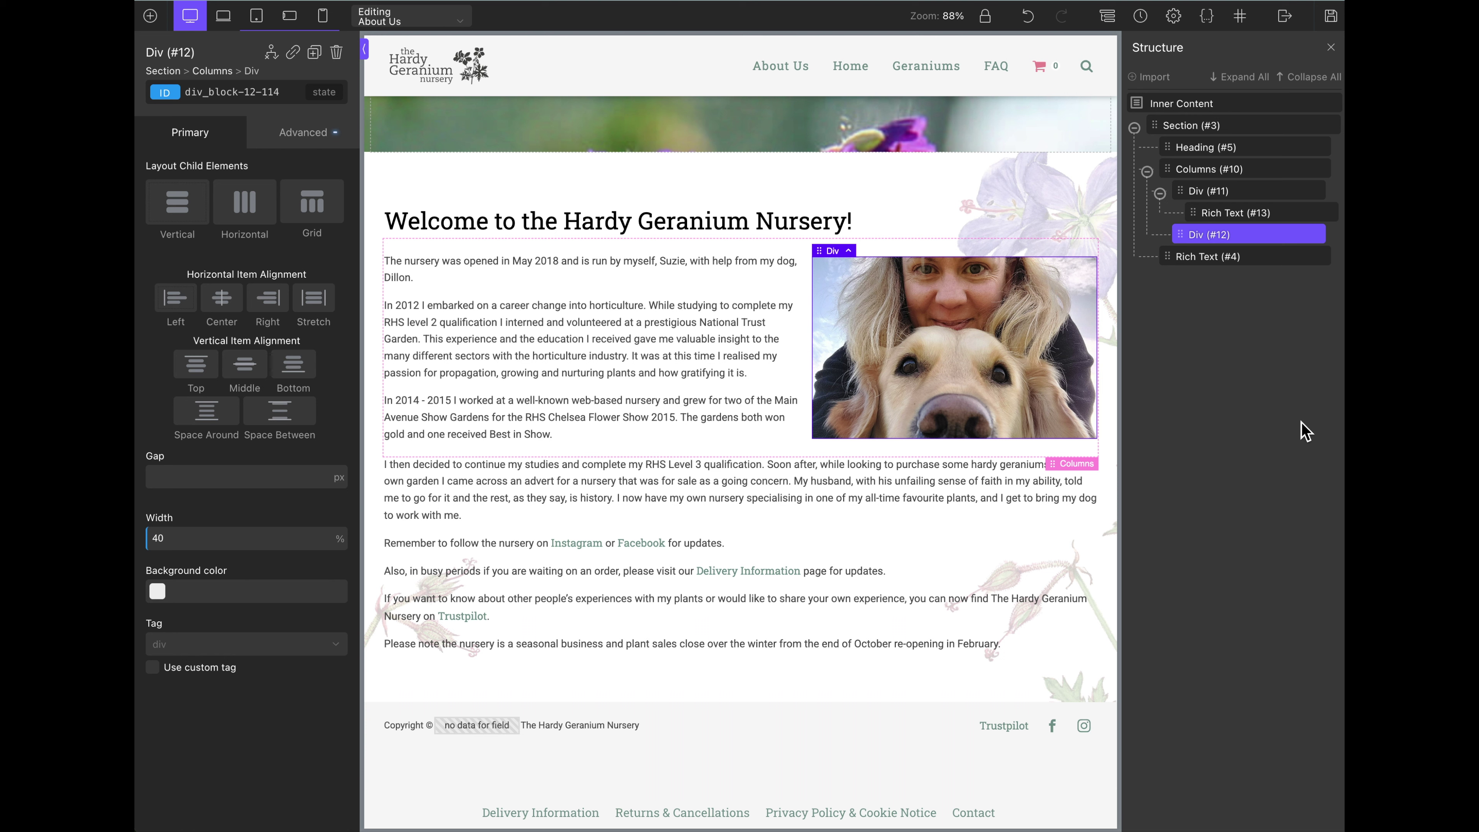
pyautogui.click(345, 141)
pyautogui.click(312, 192)
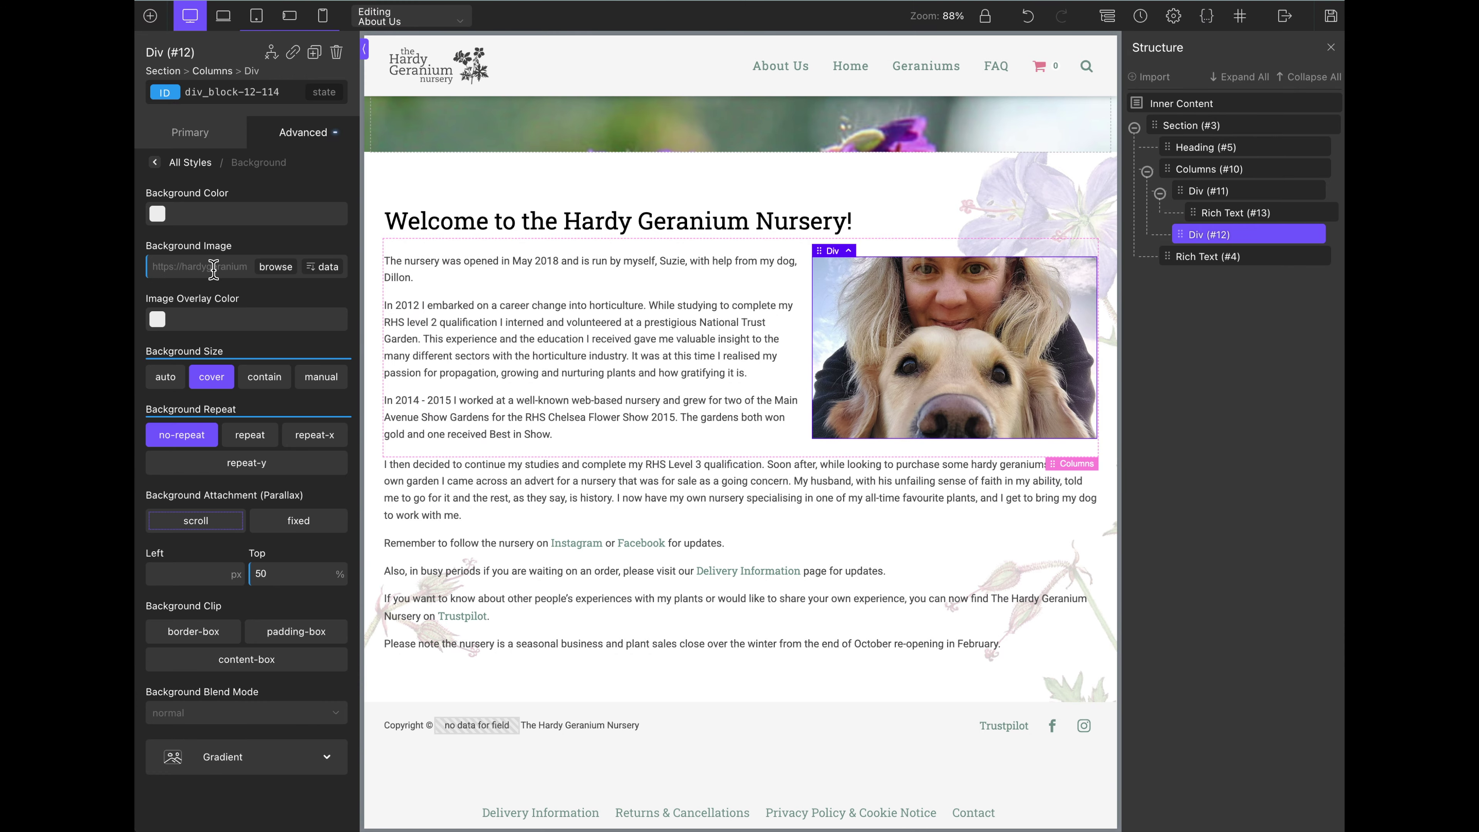
pyautogui.click(272, 267)
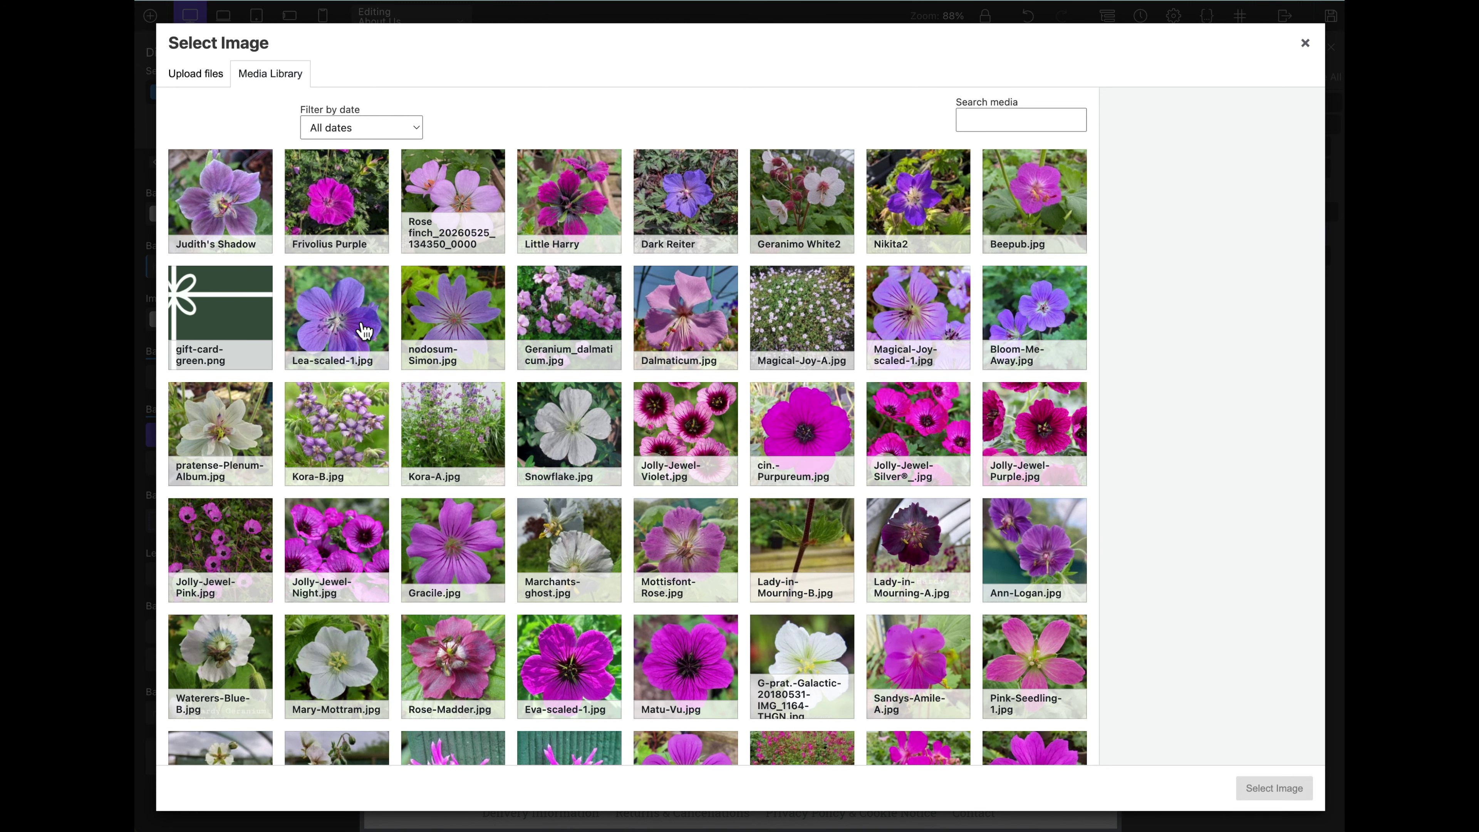
pyautogui.click(362, 334)
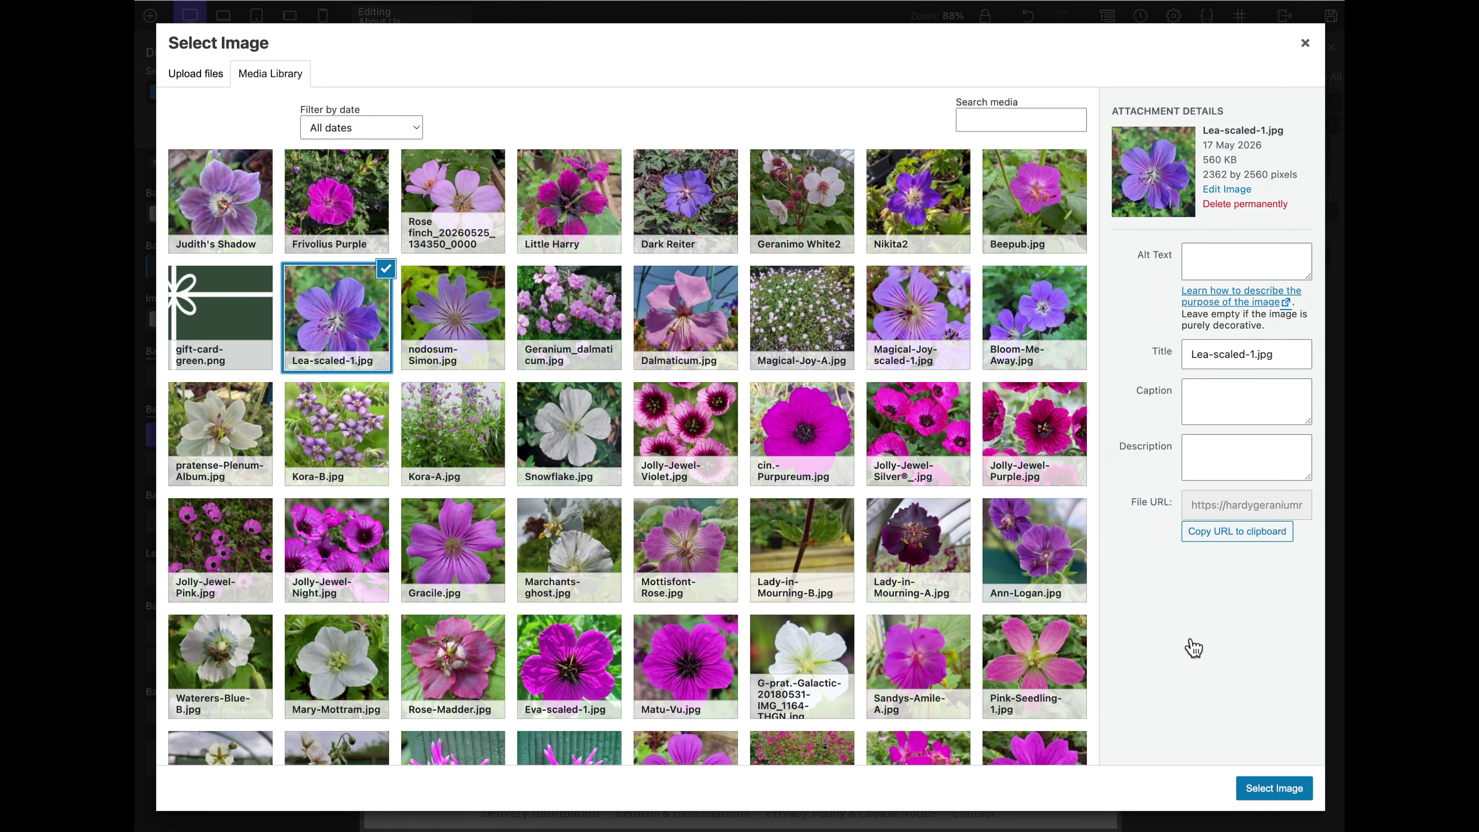
pyautogui.click(1281, 787)
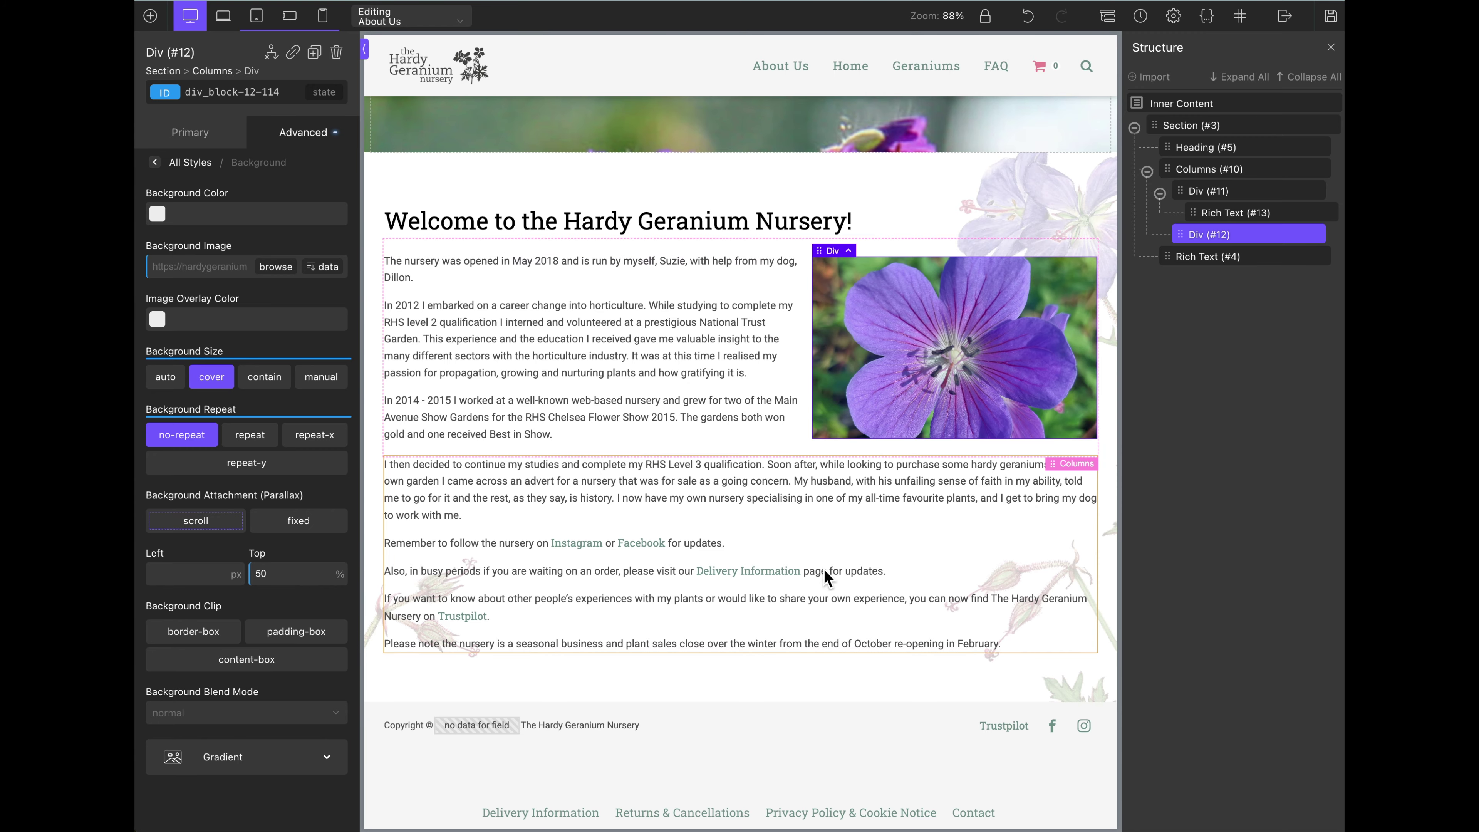
pyautogui.click(839, 588)
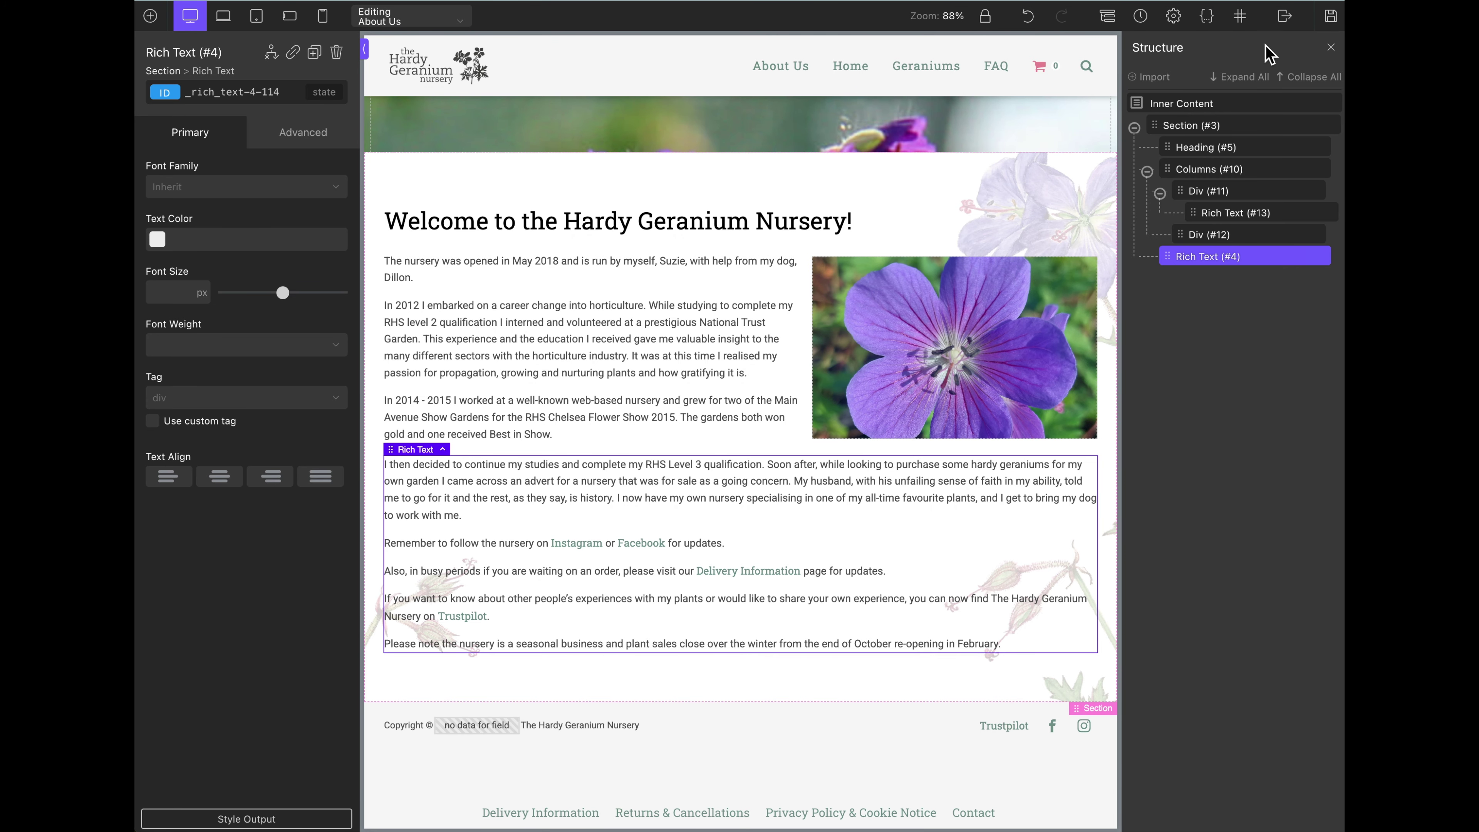
# - Exit the builder to the About Us page's frontend, discarding the unsaved changes, and view the live page from its top
pyautogui.moveTo(1285, 18)
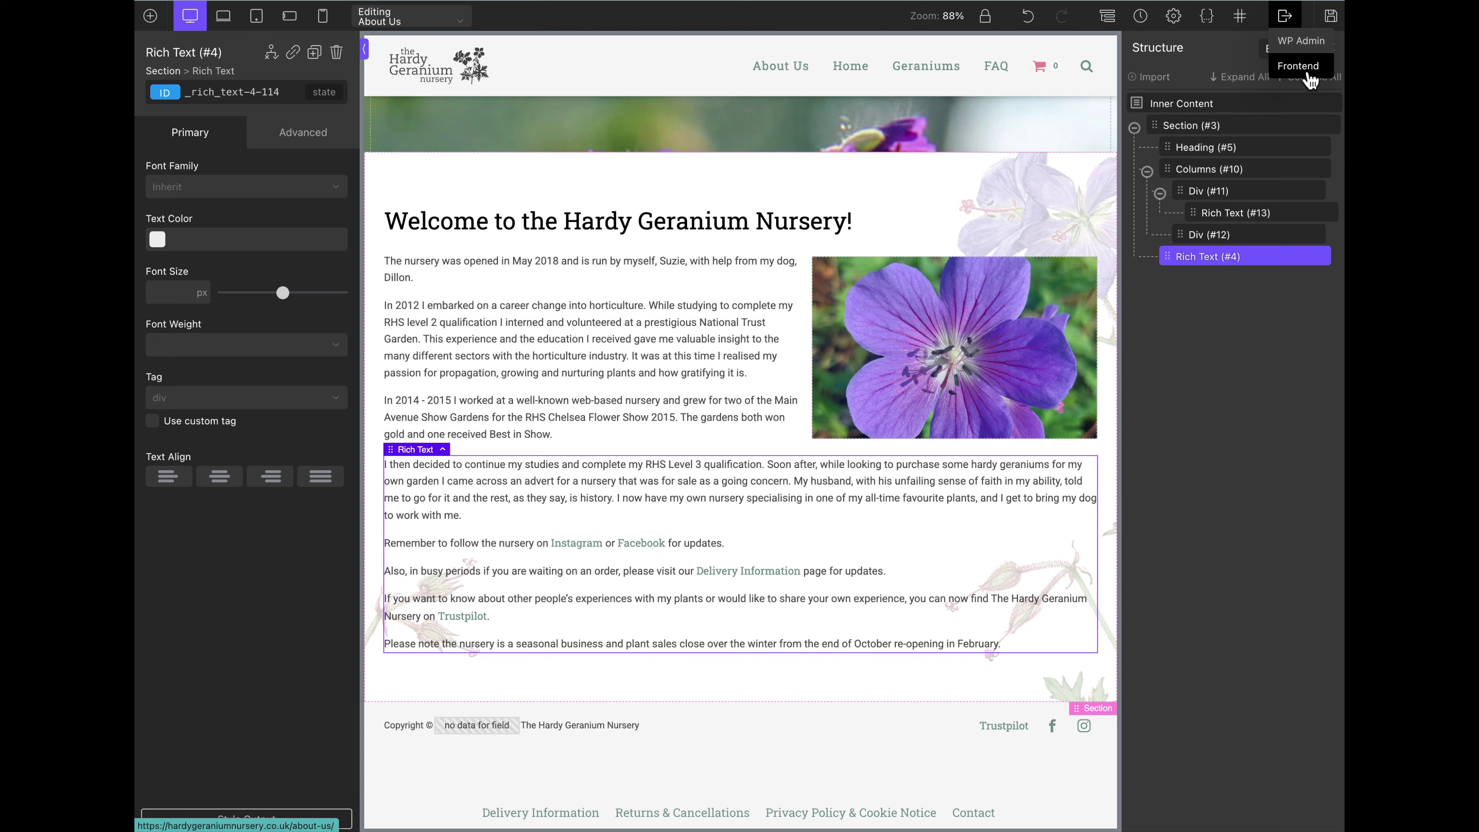
pyautogui.click(1309, 73)
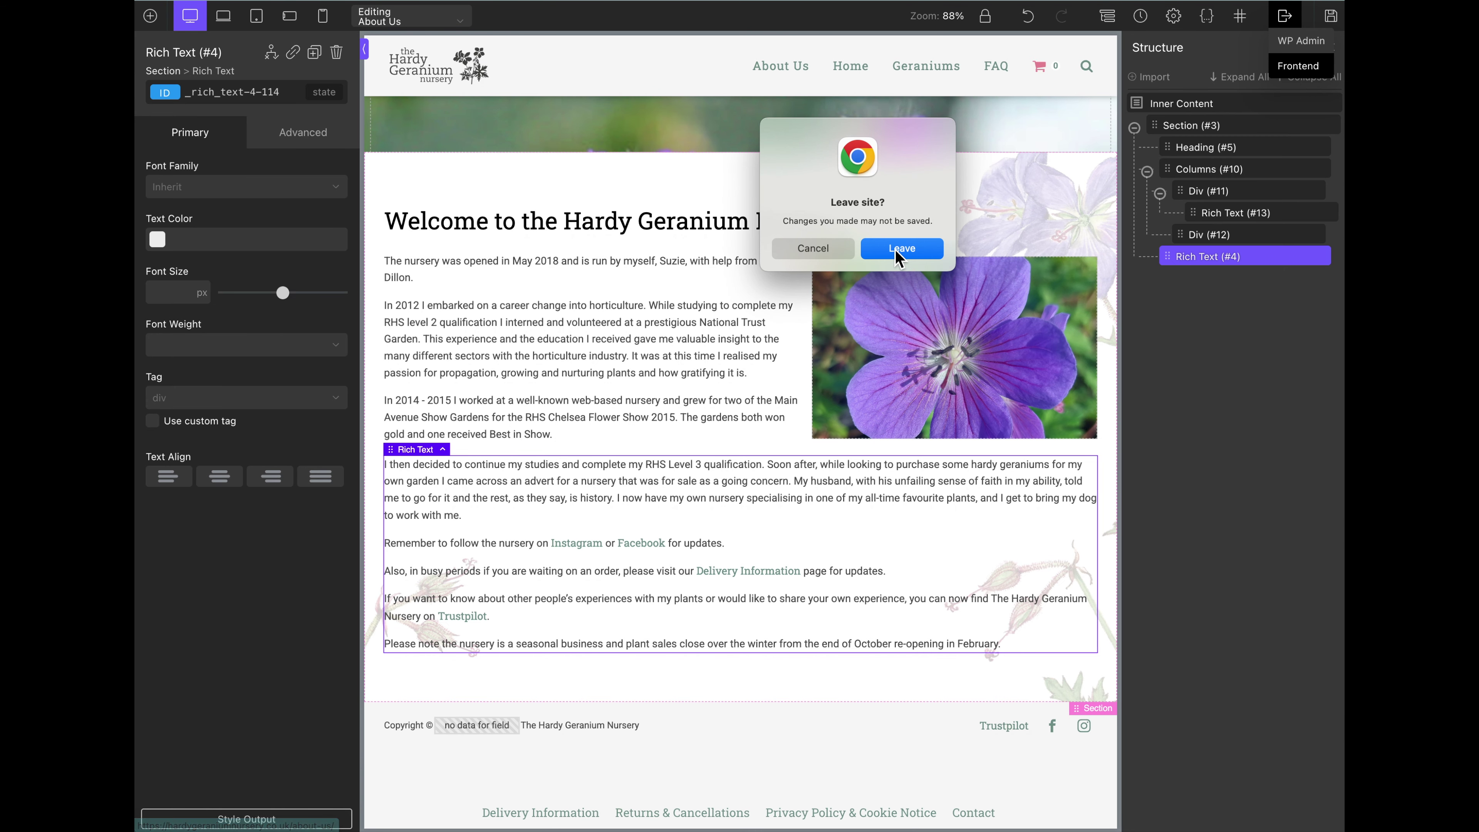
pyautogui.click(920, 250)
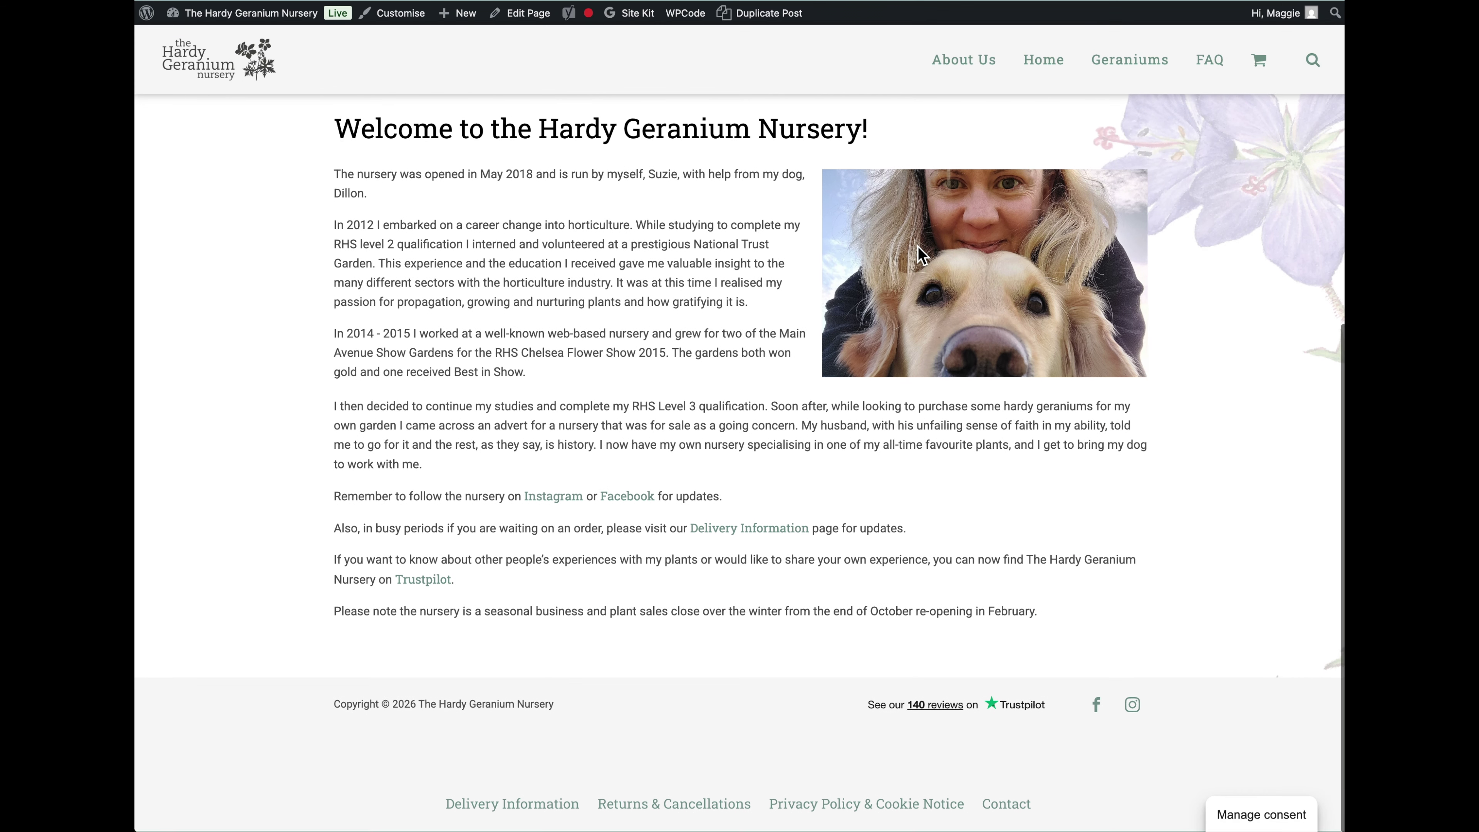
pyautogui.scroll(9, 1099, 514)
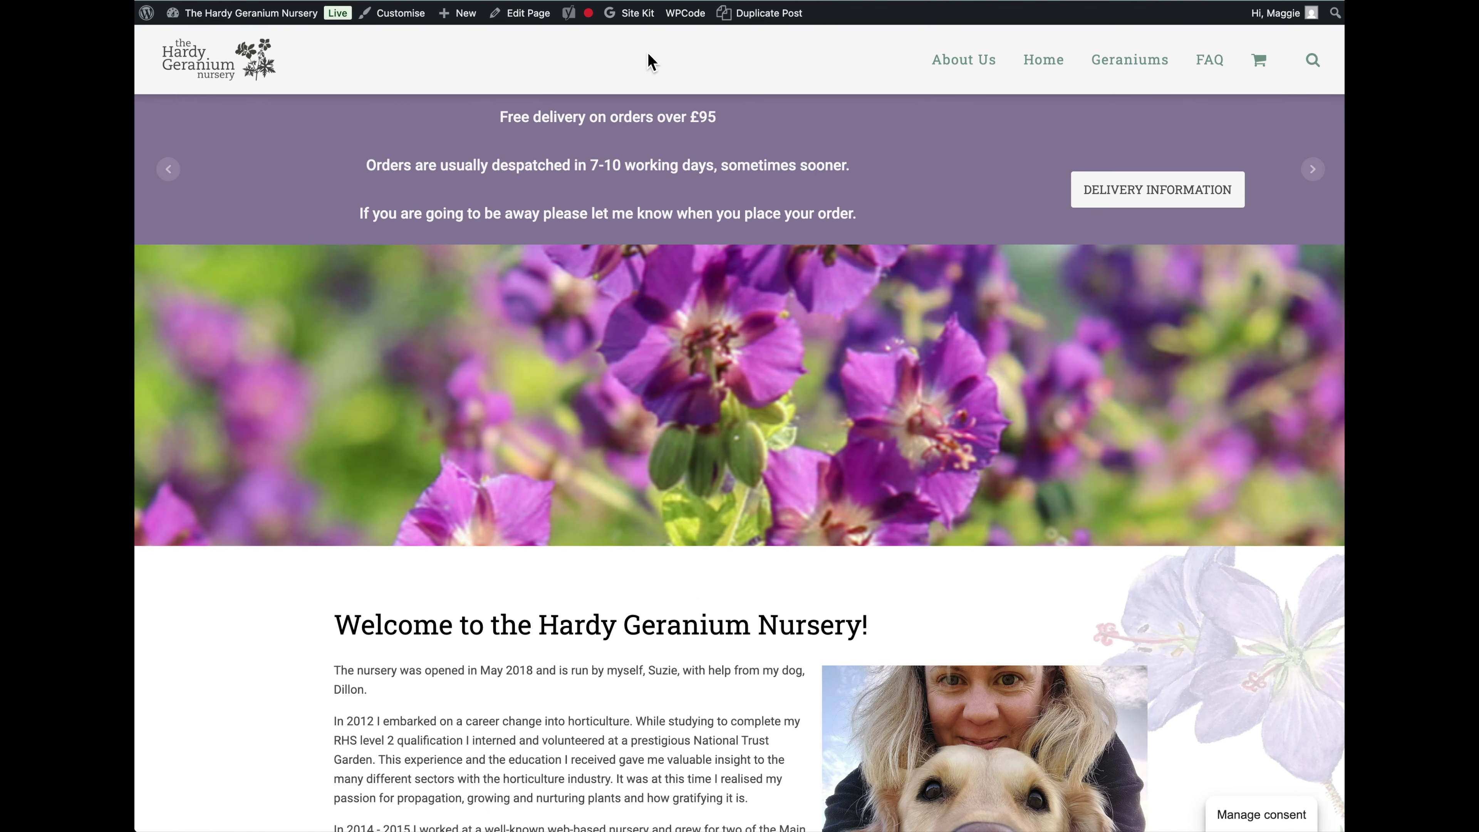
pyautogui.scroll(2, 520, 309)
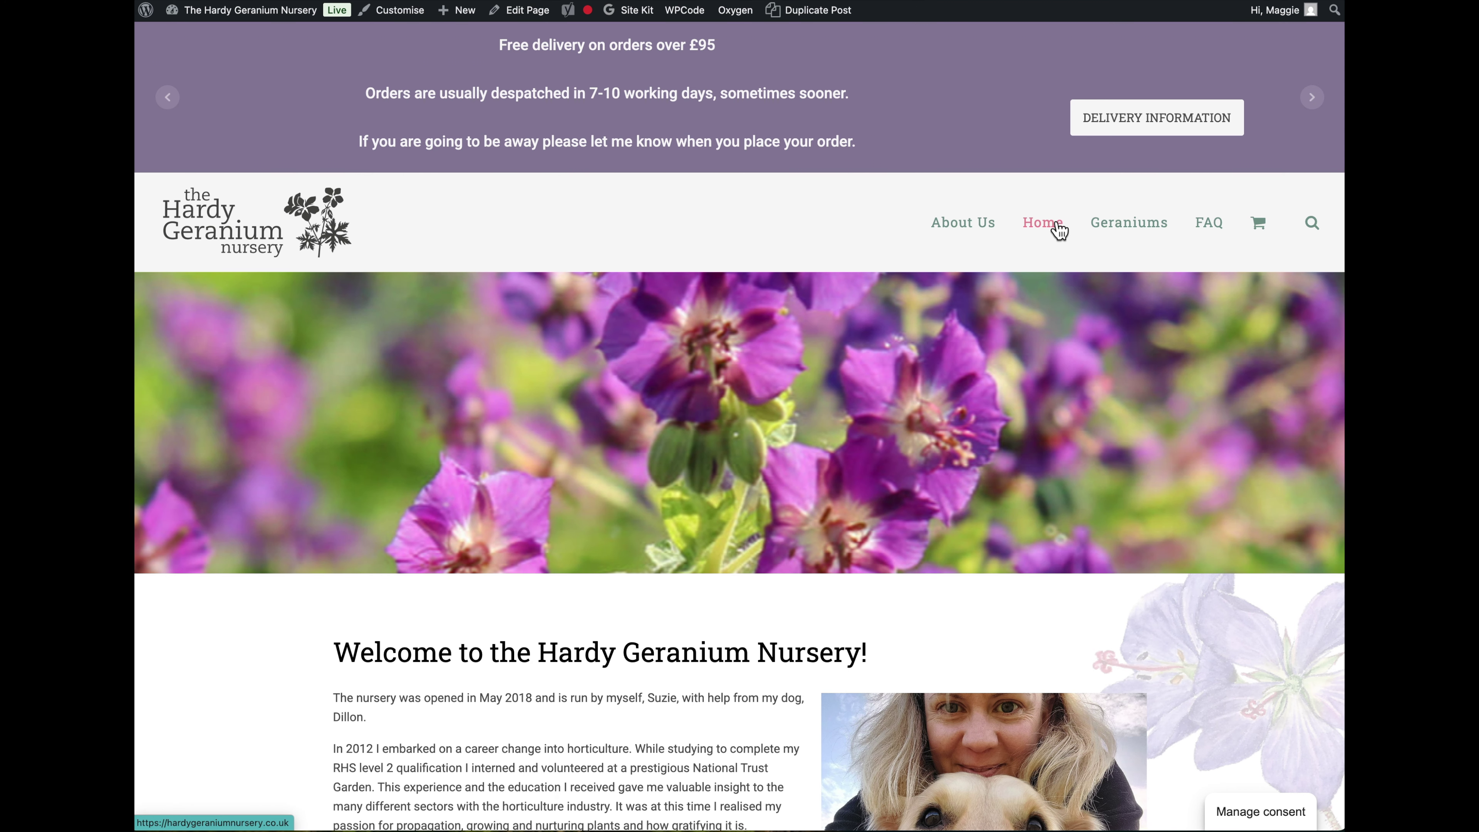
# - Go to the website's Home page, open it in the Oxygen builder and select its welcome heading
pyautogui.click(1058, 230)
pyautogui.moveTo(736, 12)
pyautogui.click(736, 37)
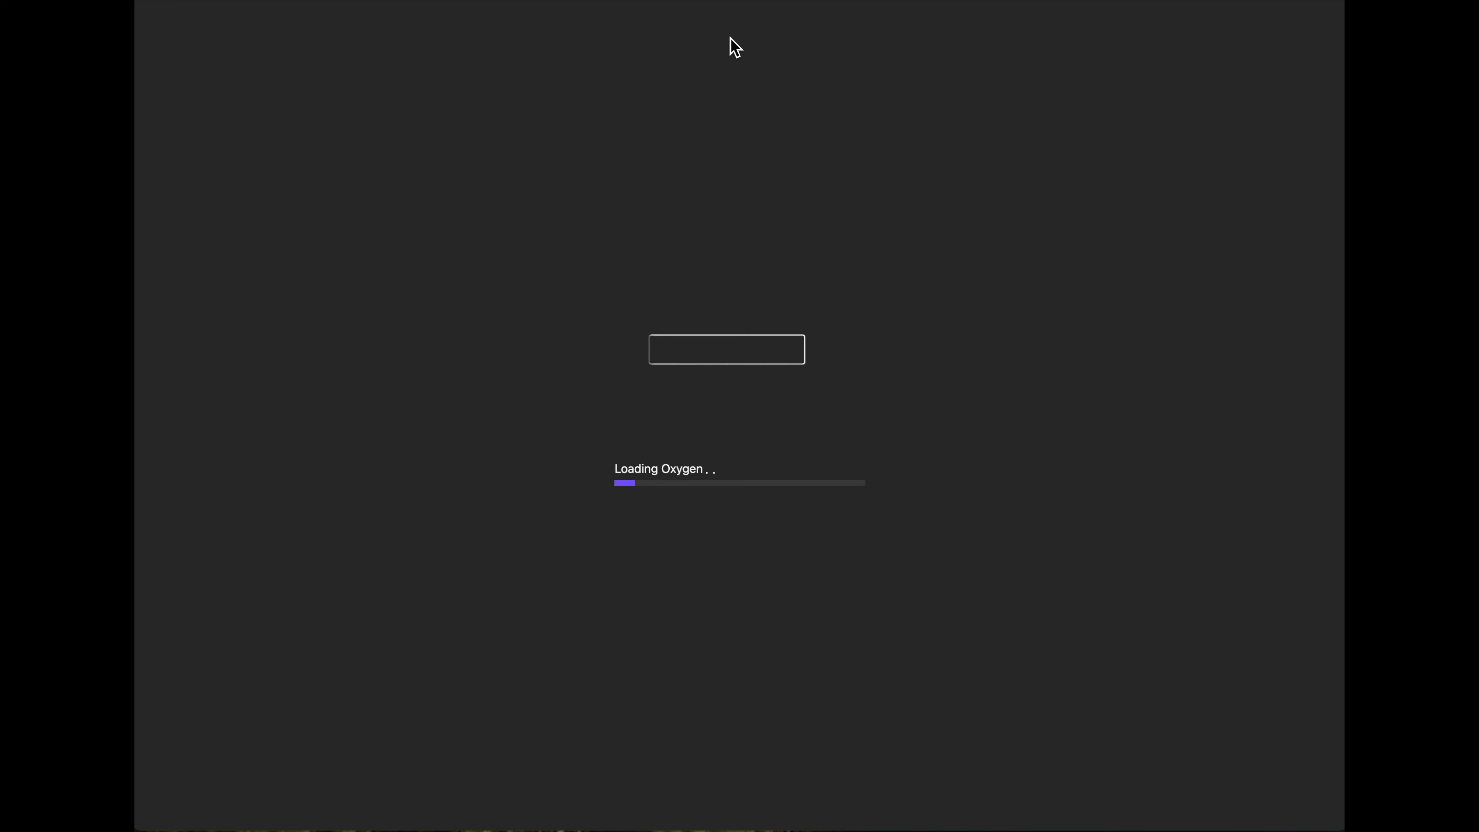
pyautogui.click(897, 258)
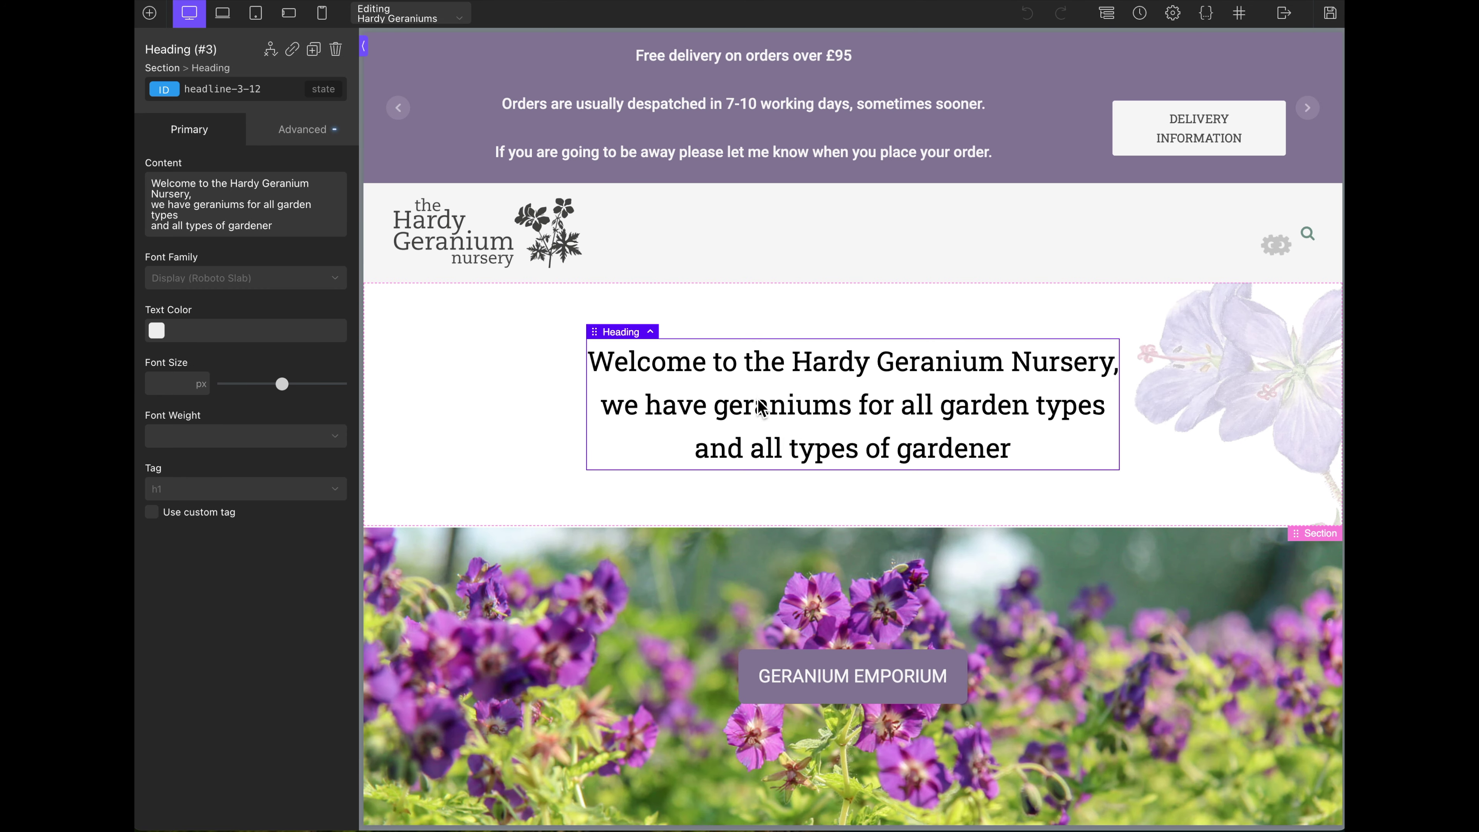
# - Select the Geranium Emporium button on the home page and examine its full link URL and content text
pyautogui.scroll(-5, 761, 408)
pyautogui.click(920, 300)
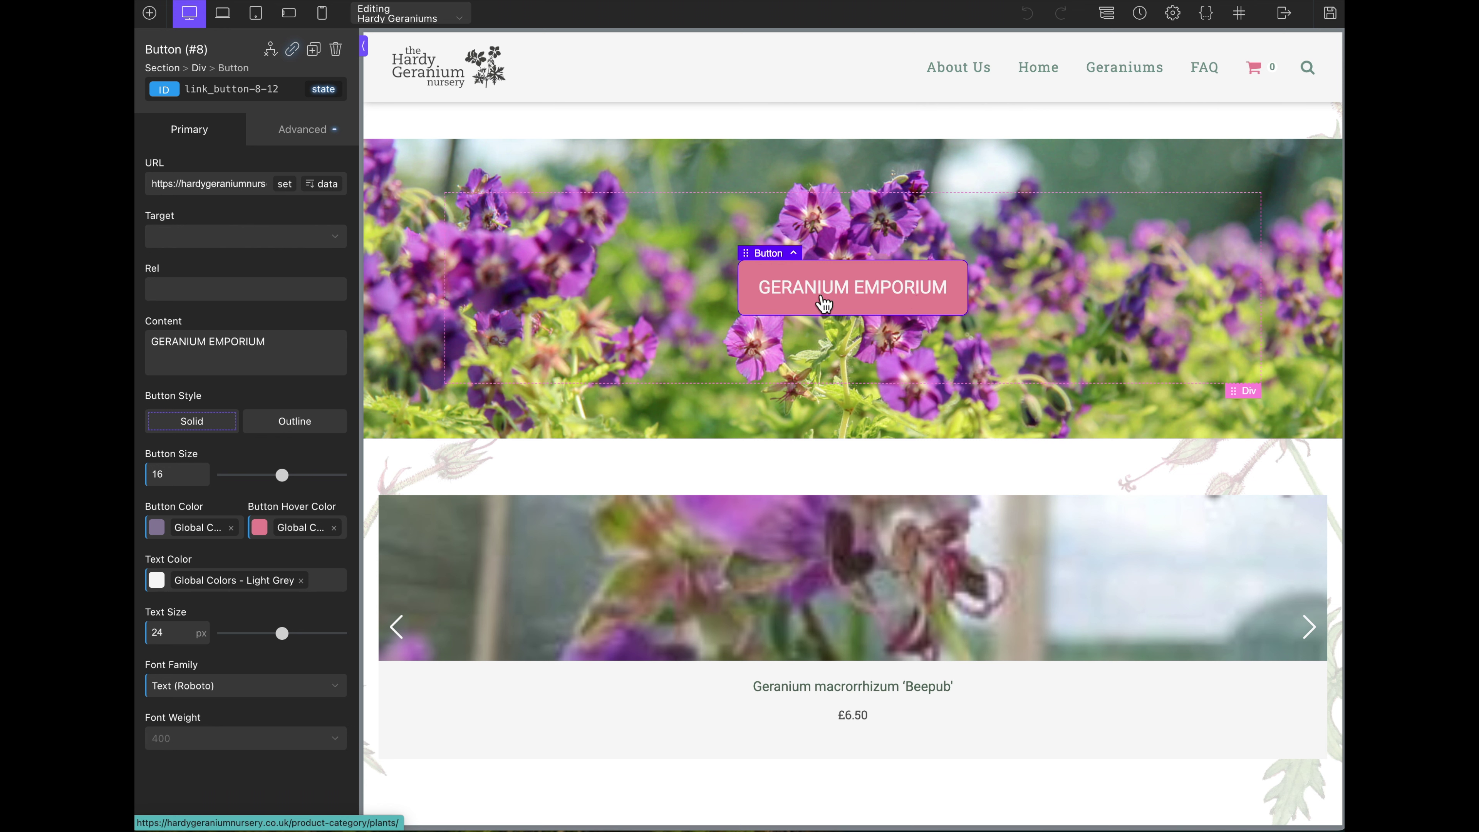
pyautogui.hscroll(3, 192, 185)
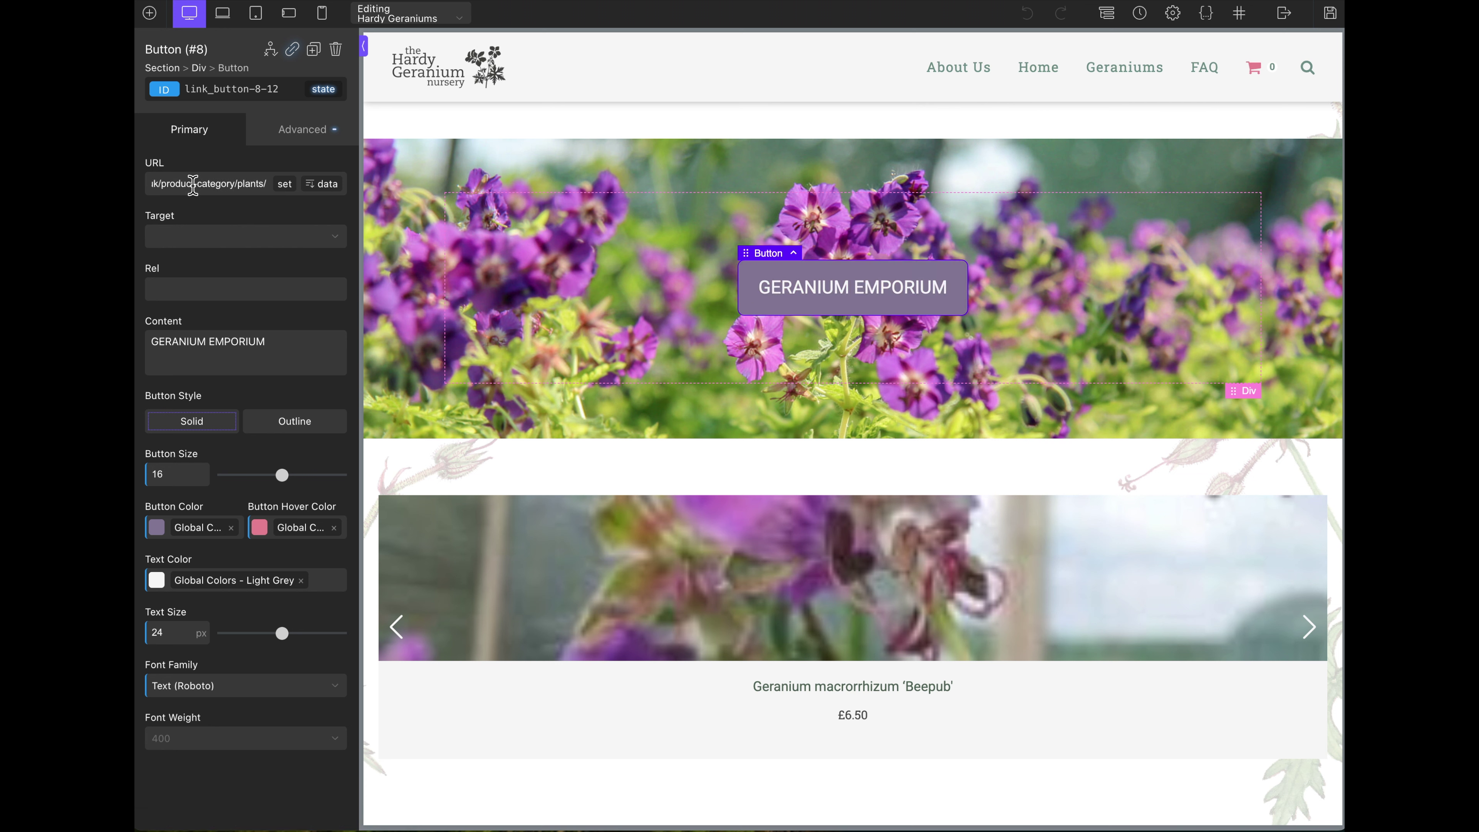
pyautogui.hscroll(-3, 192, 185)
pyautogui.hscroll(3, 193, 185)
pyautogui.click(279, 352)
pyautogui.click(213, 337)
# - Try the Outline style on the Geranium Emporium button and set it back to Solid
pyautogui.click(306, 430)
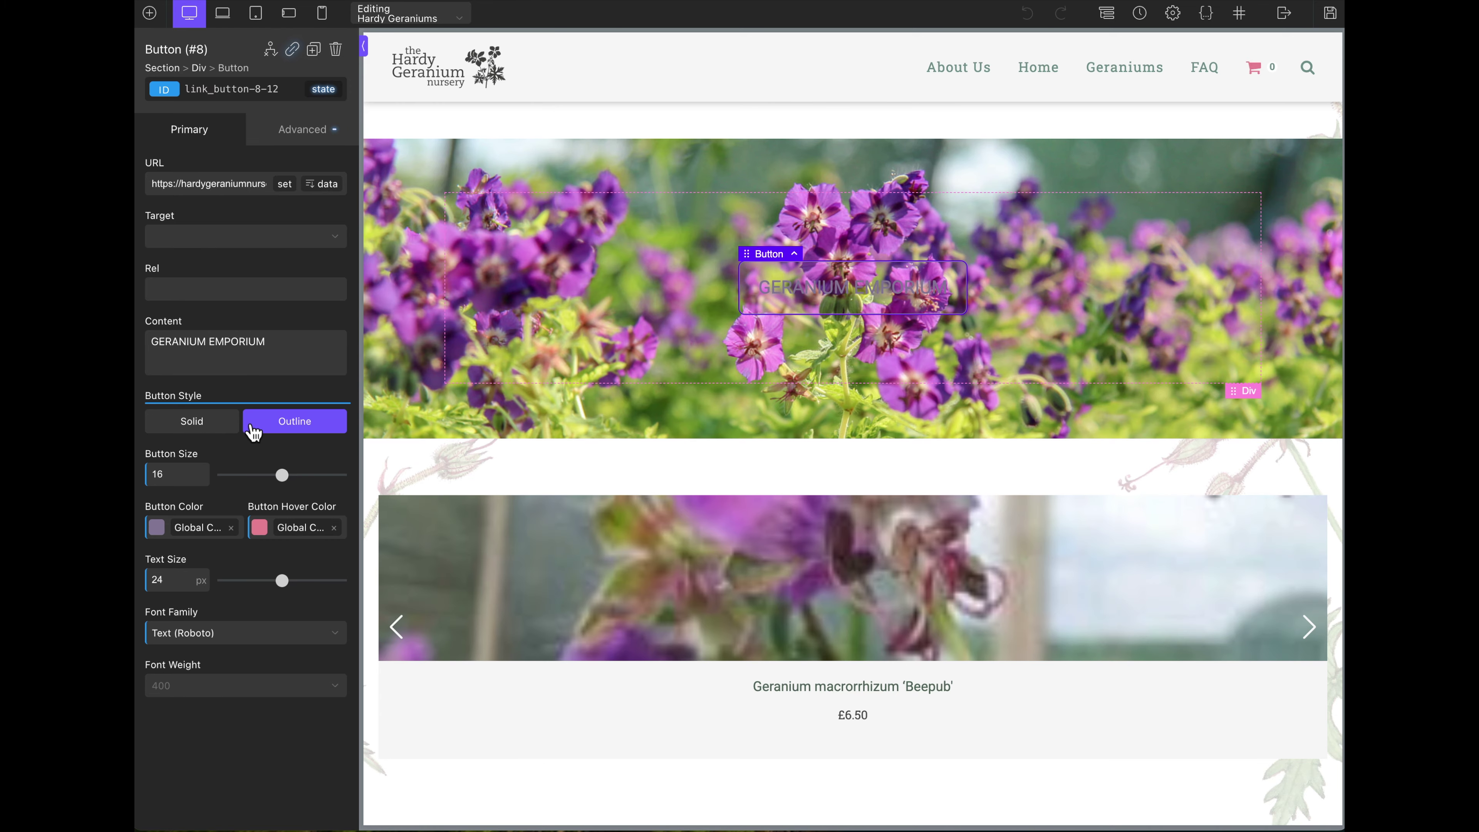
pyautogui.click(215, 431)
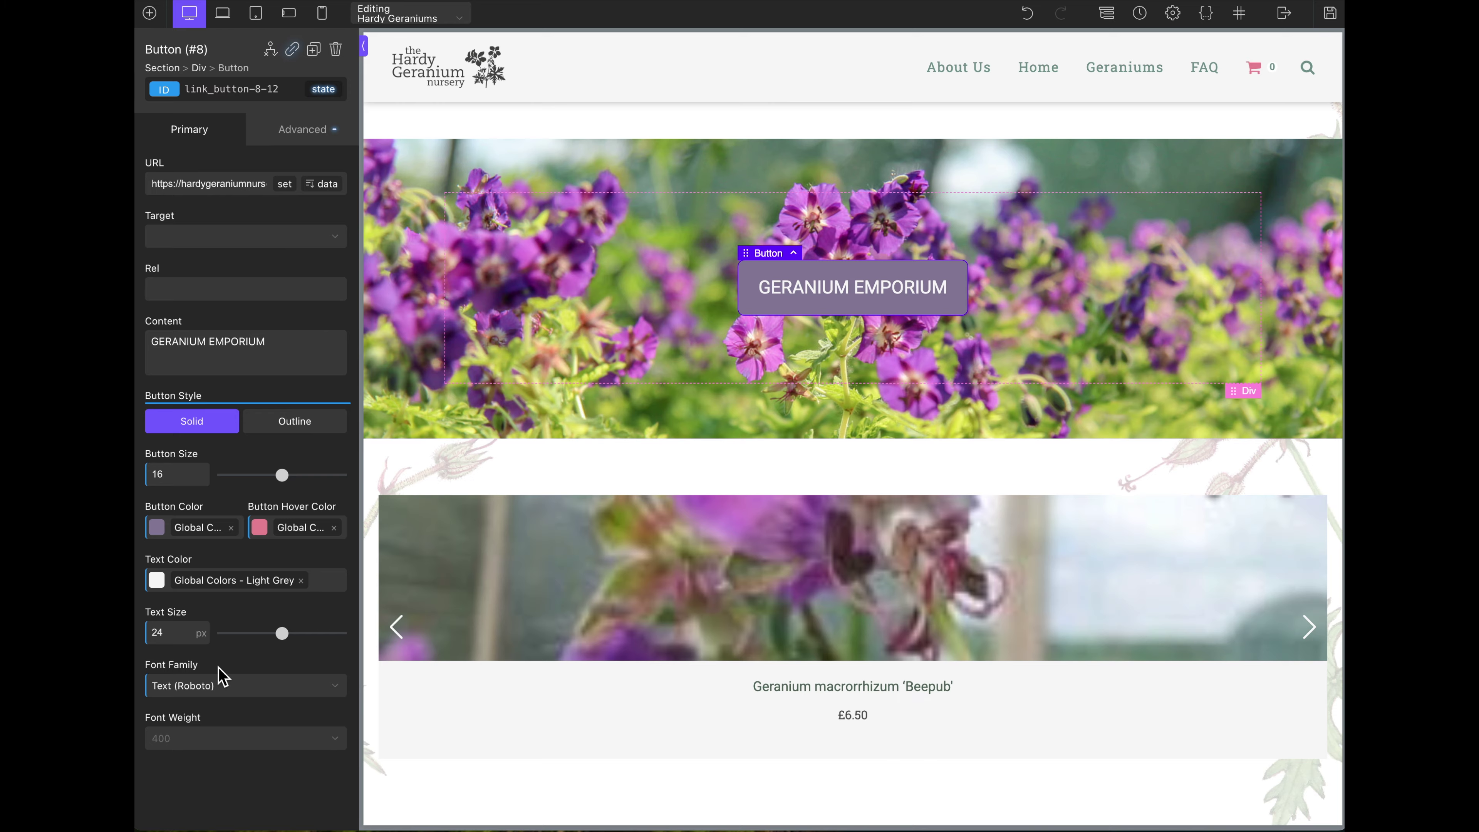
# - Display the Geranium Emporium button's advanced style categories and look through the home page's banner, product slider and plant listing sections
pyautogui.click(303, 135)
pyautogui.scroll(2, 819, 466)
pyautogui.scroll(-15, 821, 472)
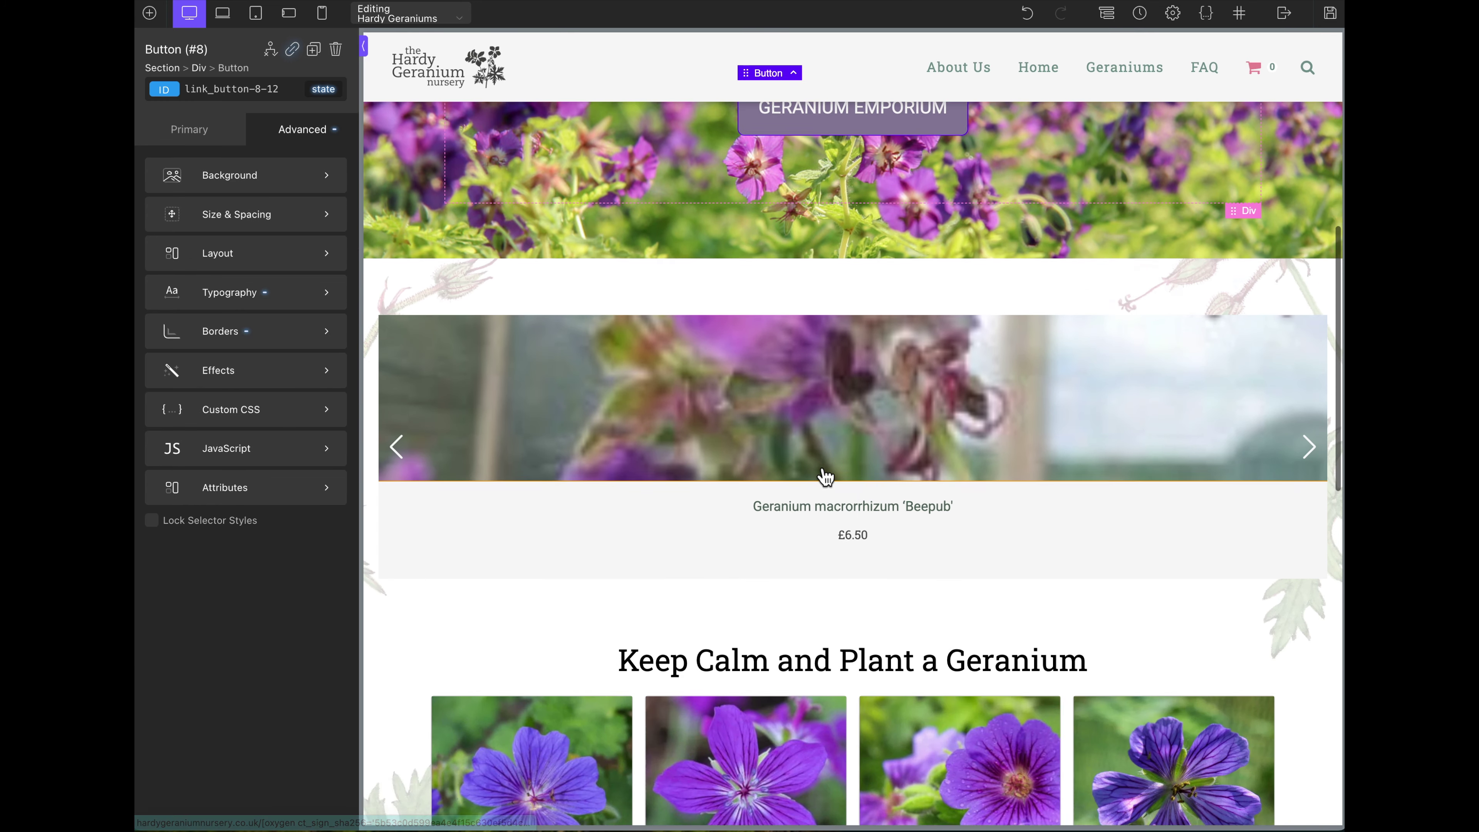
pyautogui.scroll(10, 824, 475)
pyautogui.scroll(10, 824, 475)
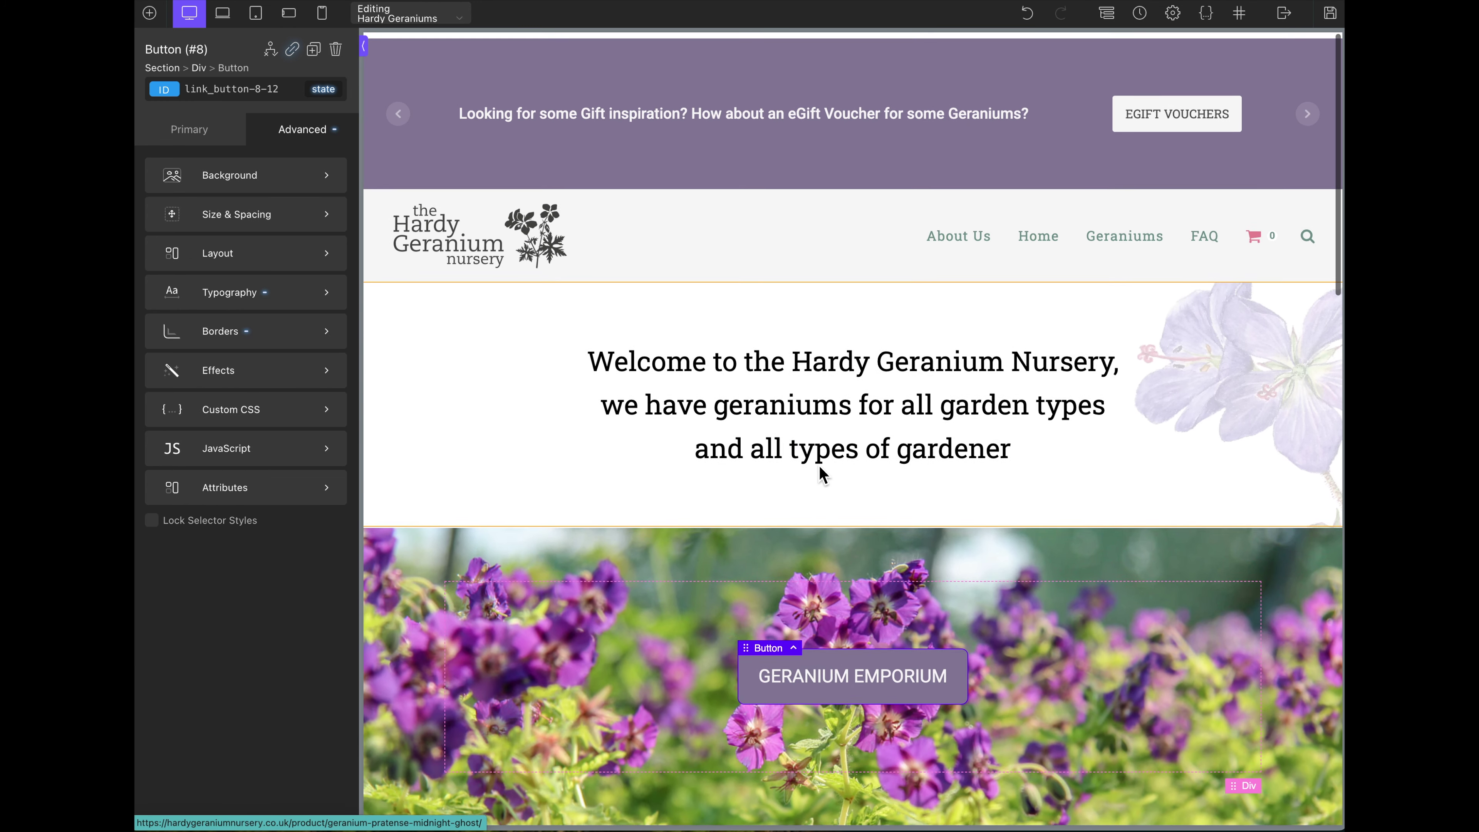
pyautogui.scroll(-10, 821, 473)
pyautogui.scroll(-15, 823, 476)
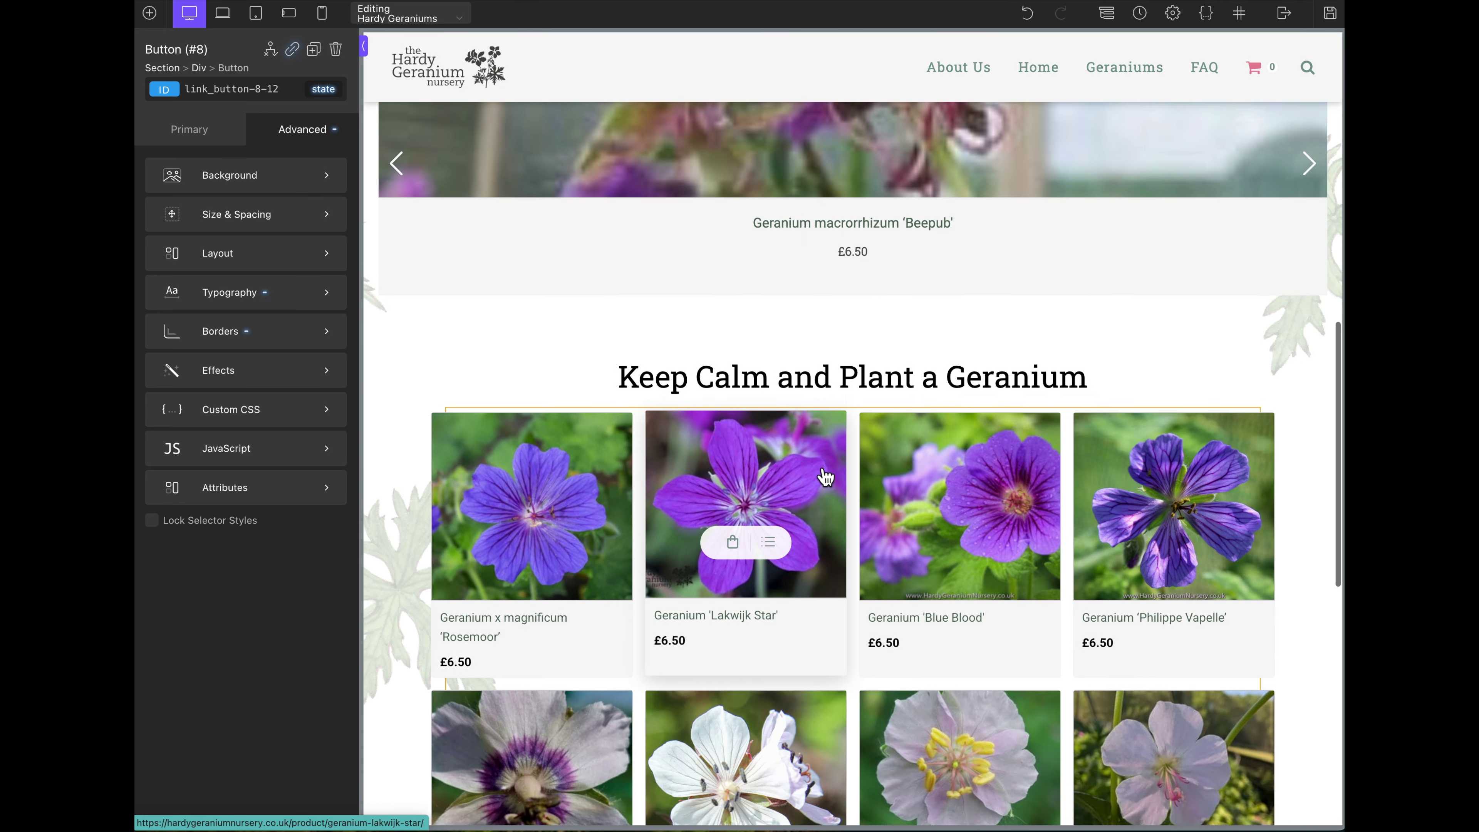
pyautogui.scroll(20, 819, 466)
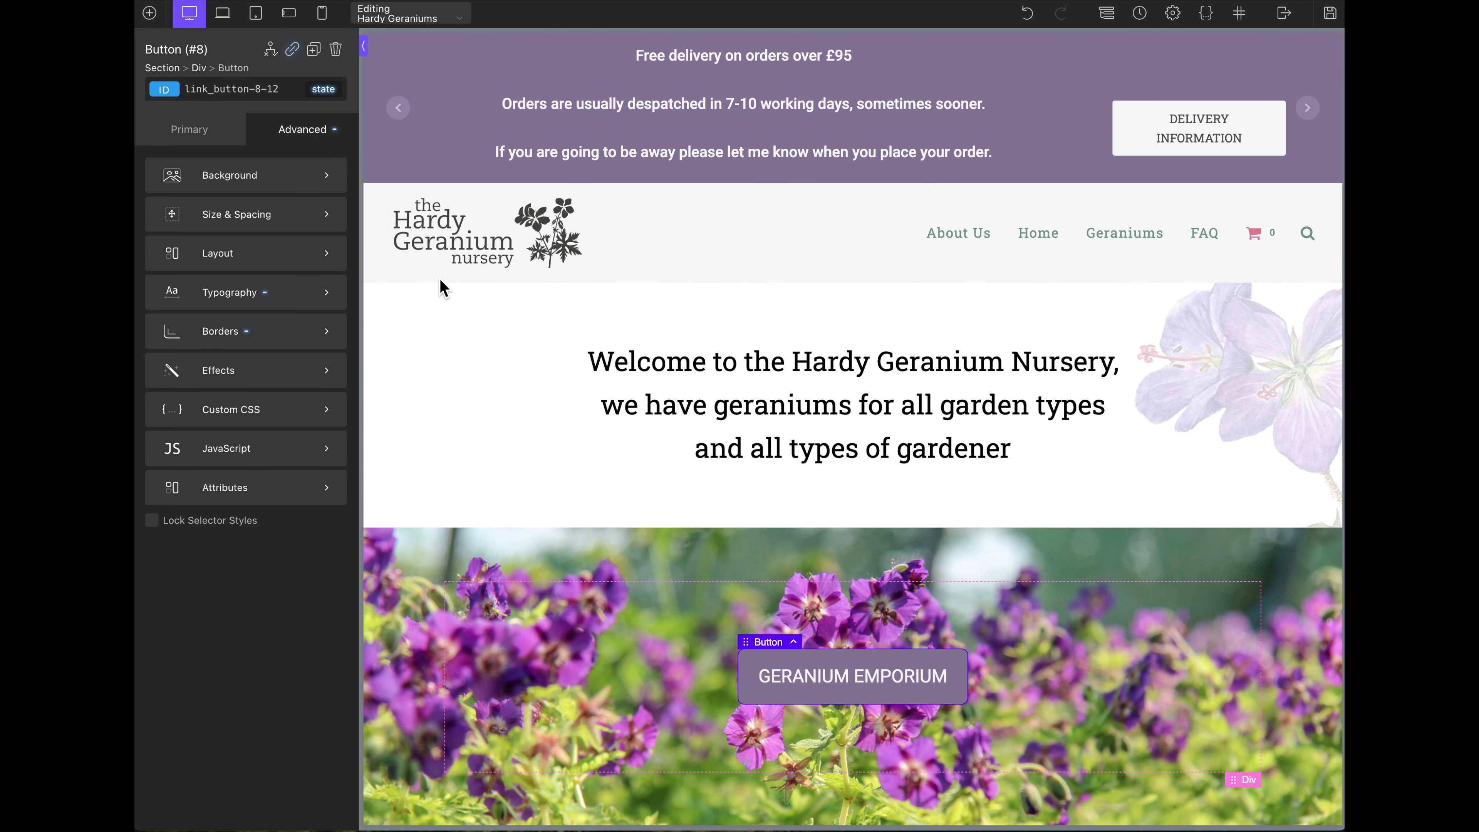
# - Replace the background image of the home page's Geranium Emporium banner section with Magical-Joy-A.jpg from the media library
pyautogui.click(196, 135)
pyautogui.scroll(-3, 852, 455)
pyautogui.click(408, 495)
pyautogui.click(302, 130)
pyautogui.click(198, 169)
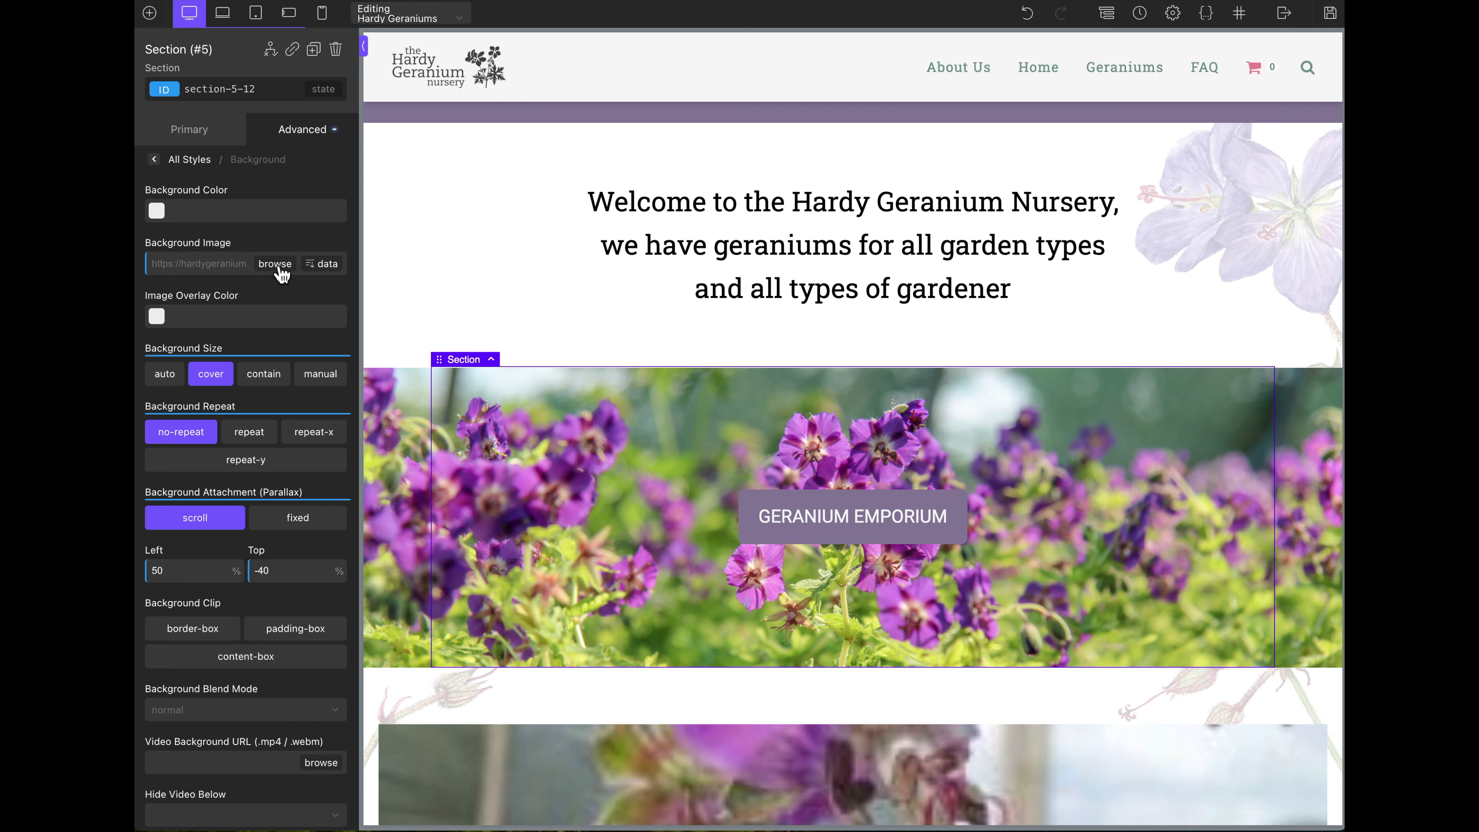
pyautogui.click(277, 264)
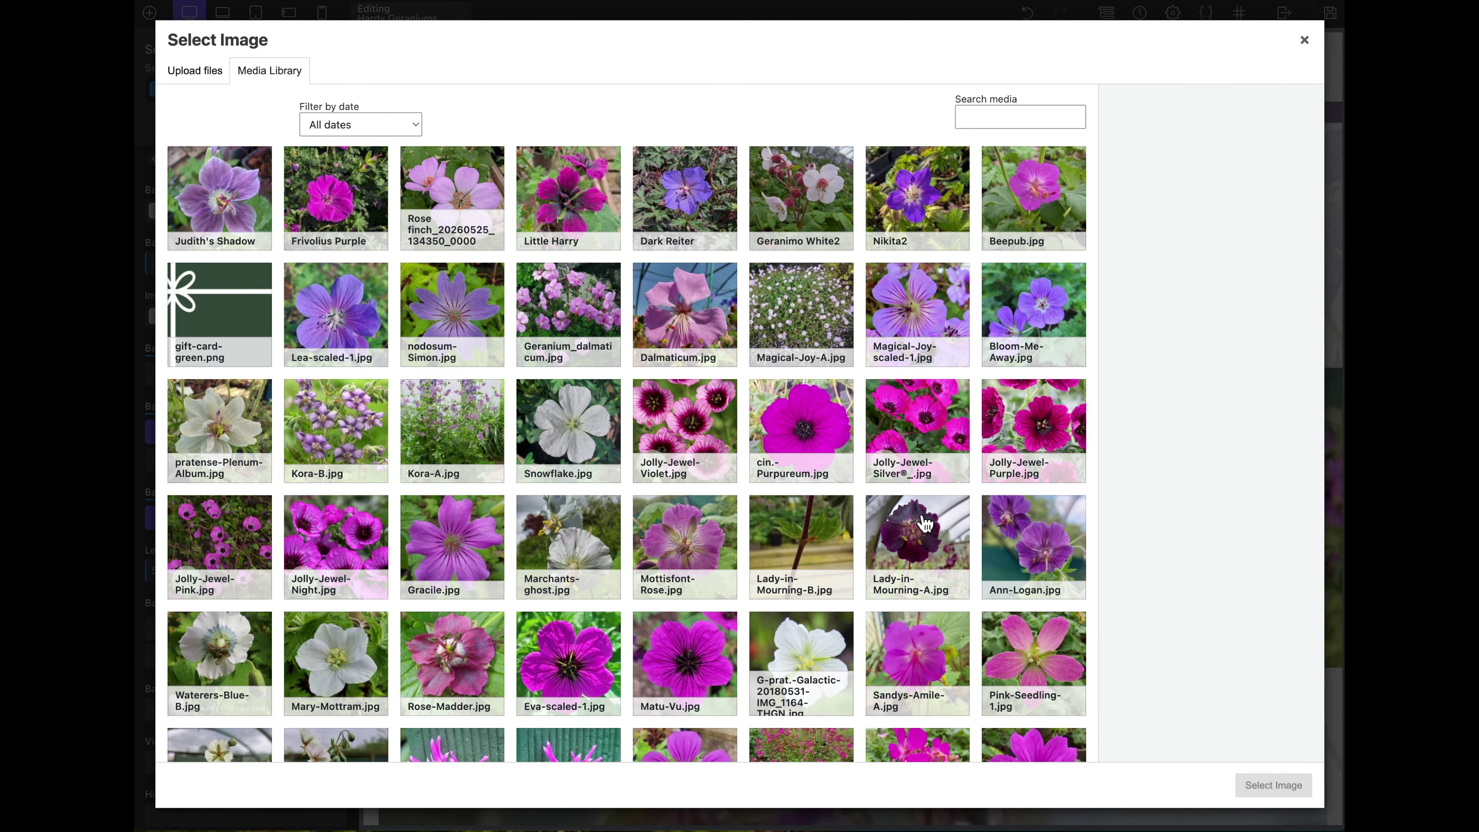
pyautogui.click(806, 284)
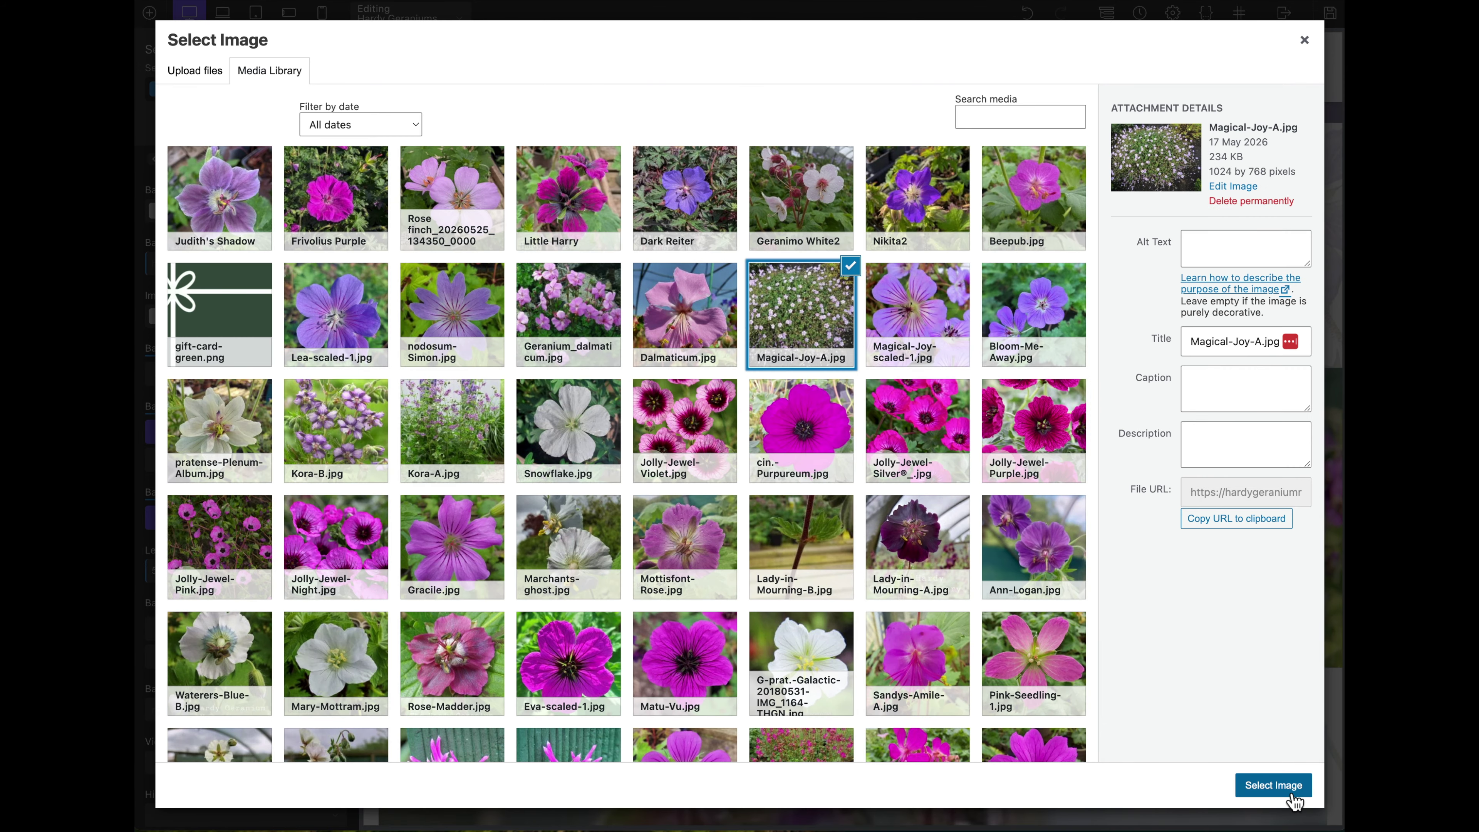
pyautogui.click(1275, 787)
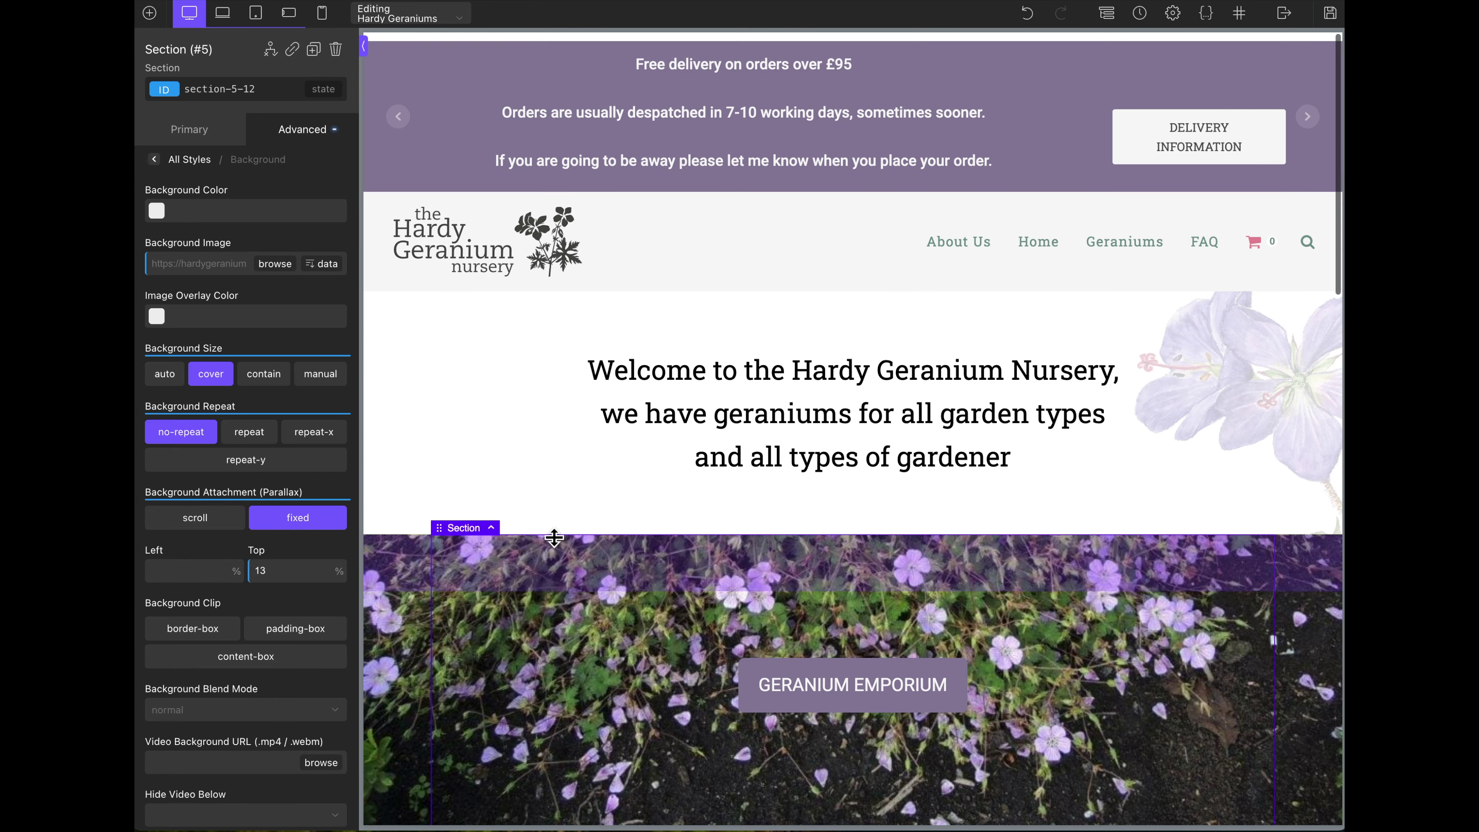
# - Set the banner section's background attachment to scroll and check how the image moves with the page
pyautogui.scroll(-4, 553, 537)
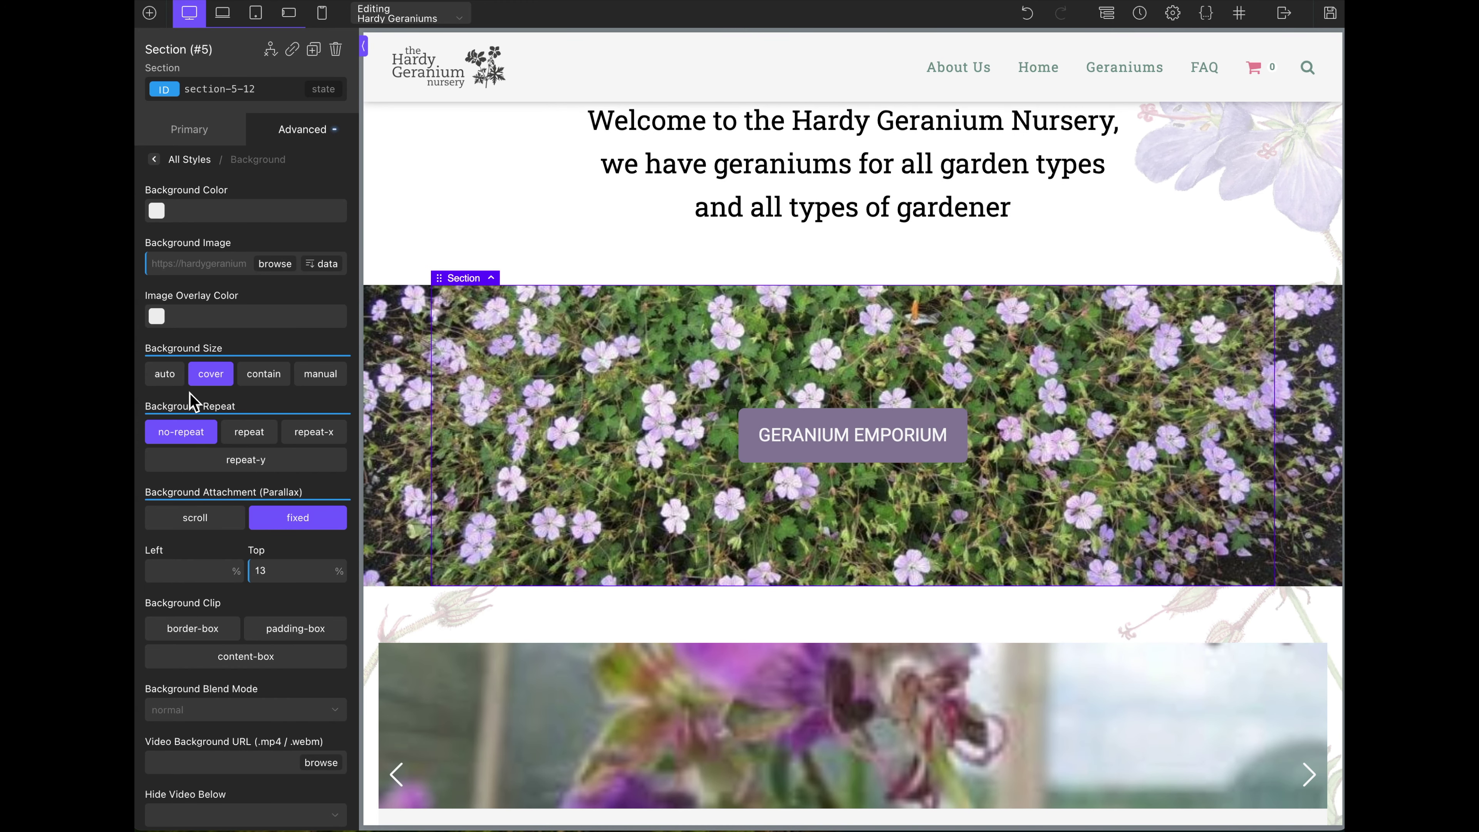
pyautogui.click(205, 524)
pyautogui.scroll(-5, 793, 496)
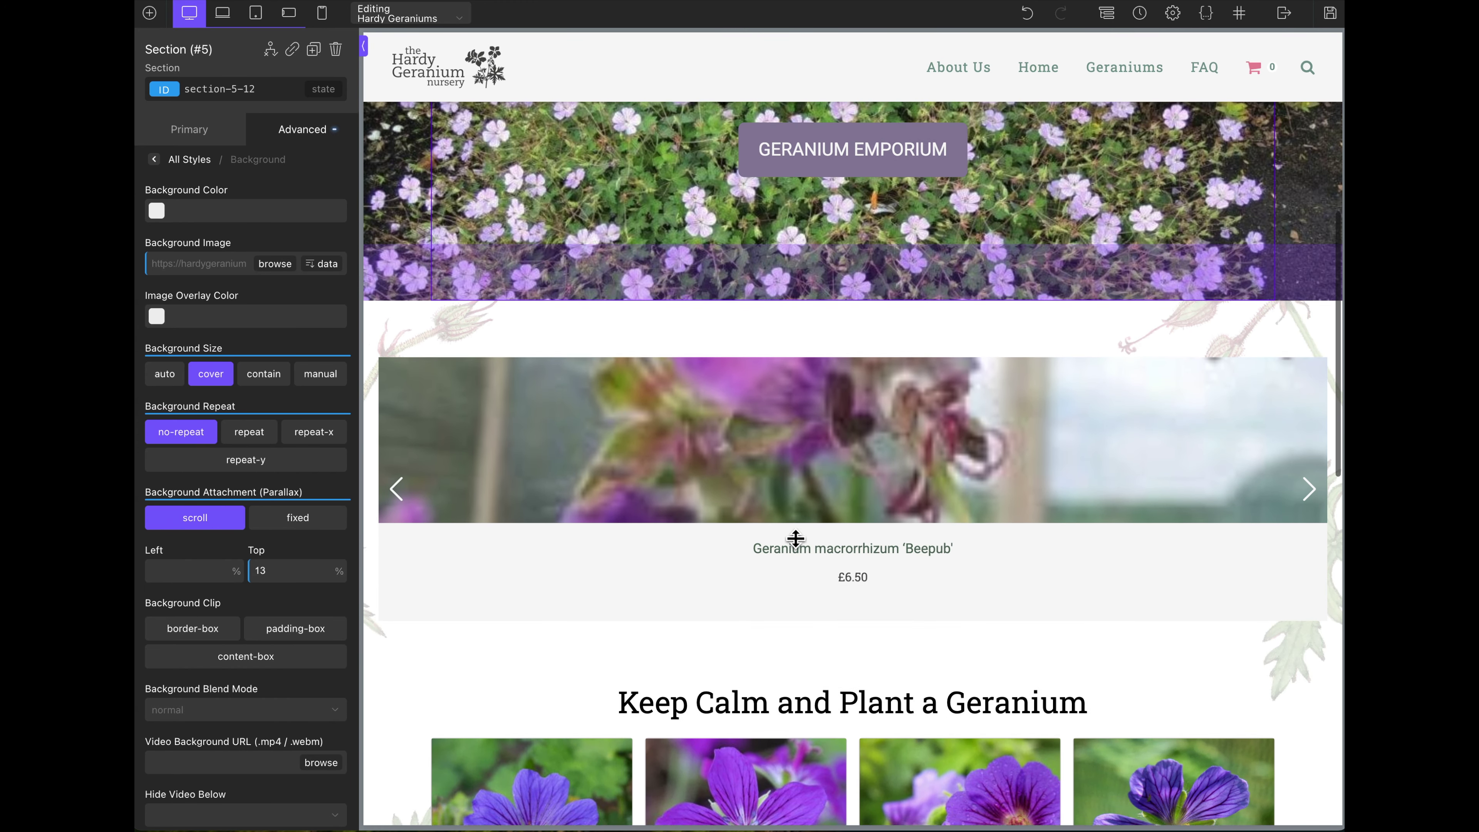
pyautogui.scroll(5, 799, 544)
pyautogui.scroll(-5, 799, 545)
pyautogui.scroll(7, 799, 545)
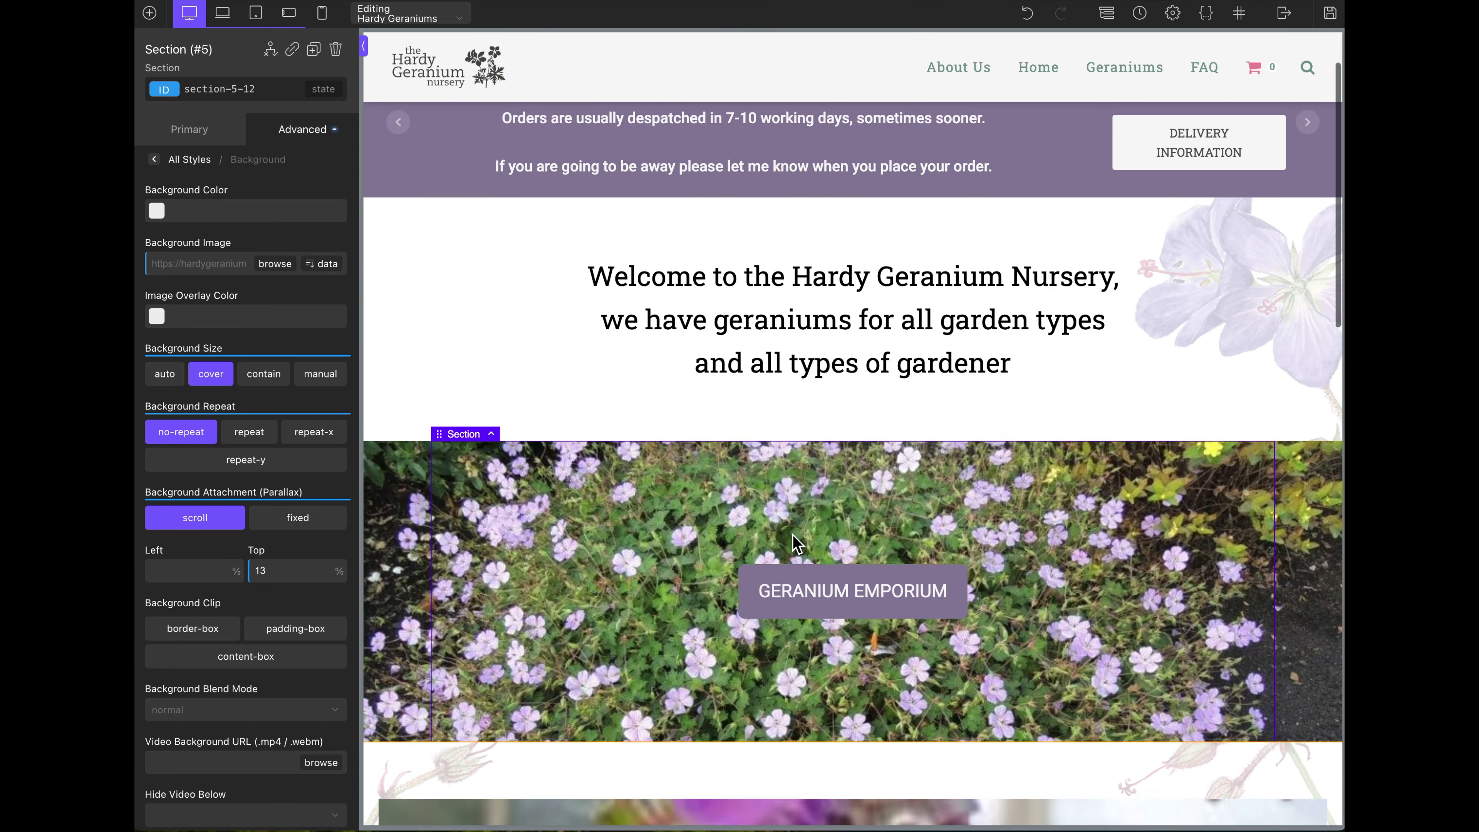
pyautogui.scroll(-4, 799, 544)
pyautogui.scroll(4, 799, 545)
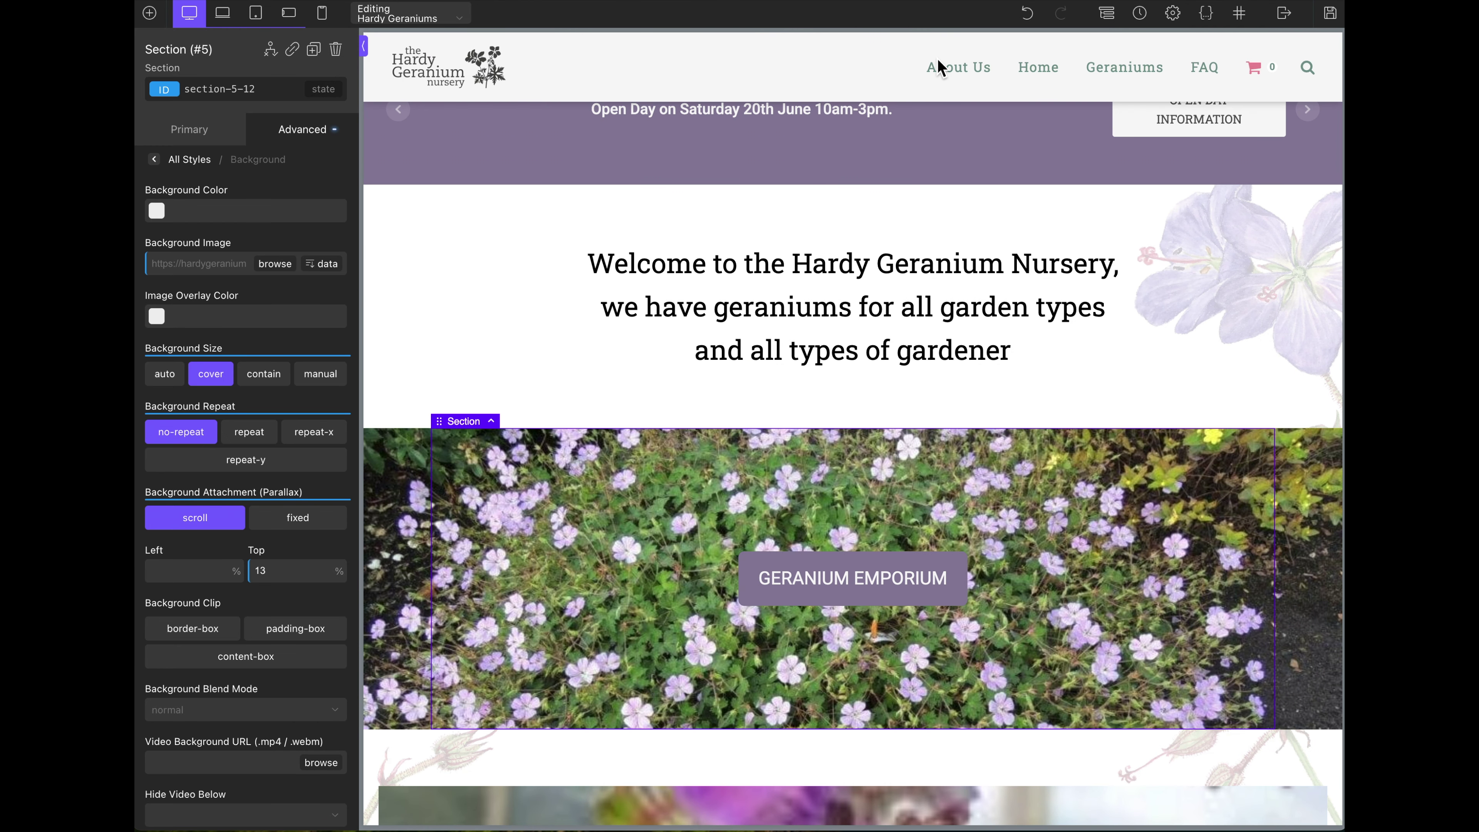
# - Leave the builder for the site's front end without saving the changes, and reopen the home page in Oxygen
pyautogui.click(1291, 19)
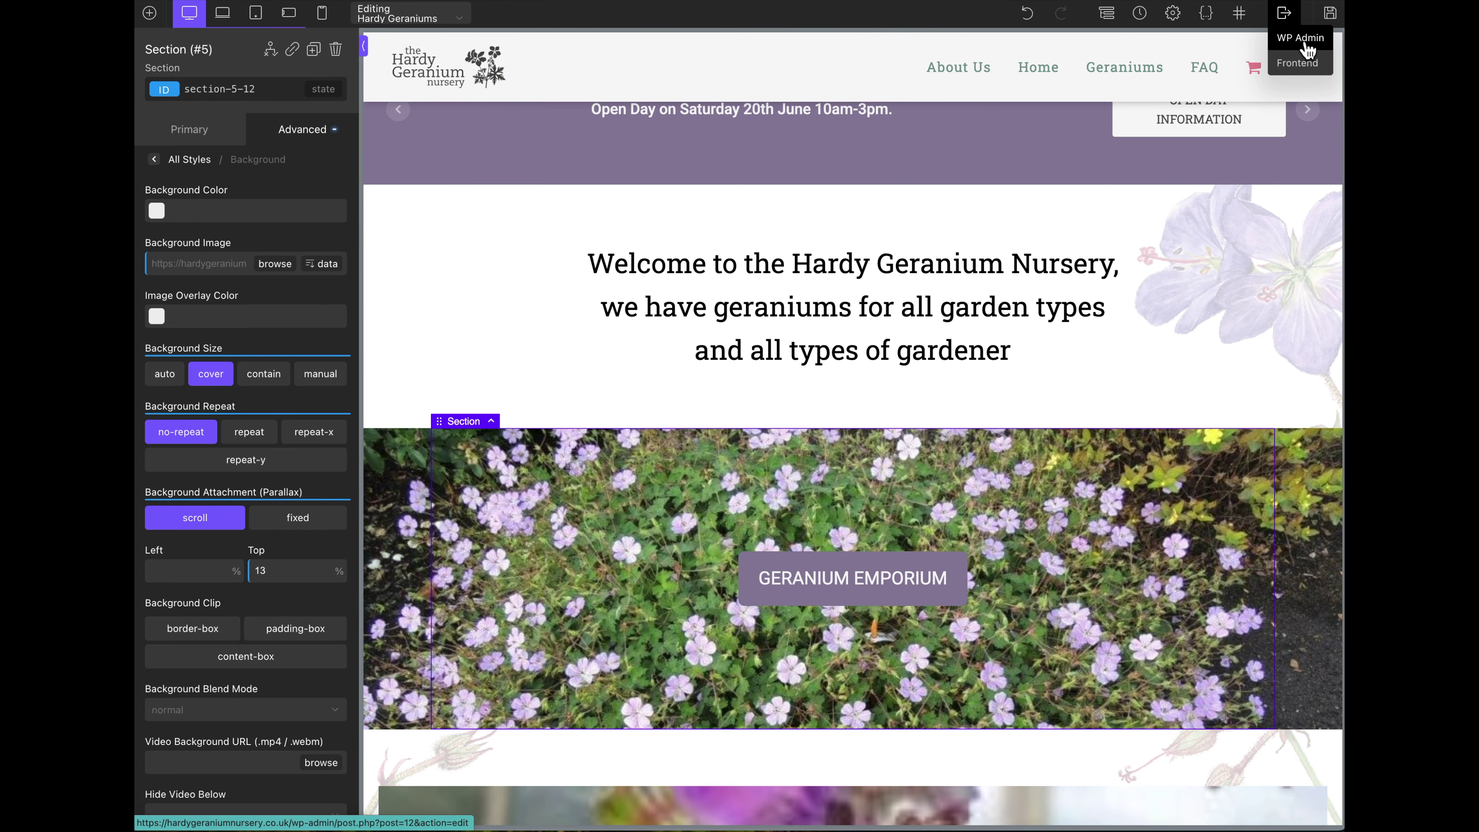
pyautogui.click(1296, 65)
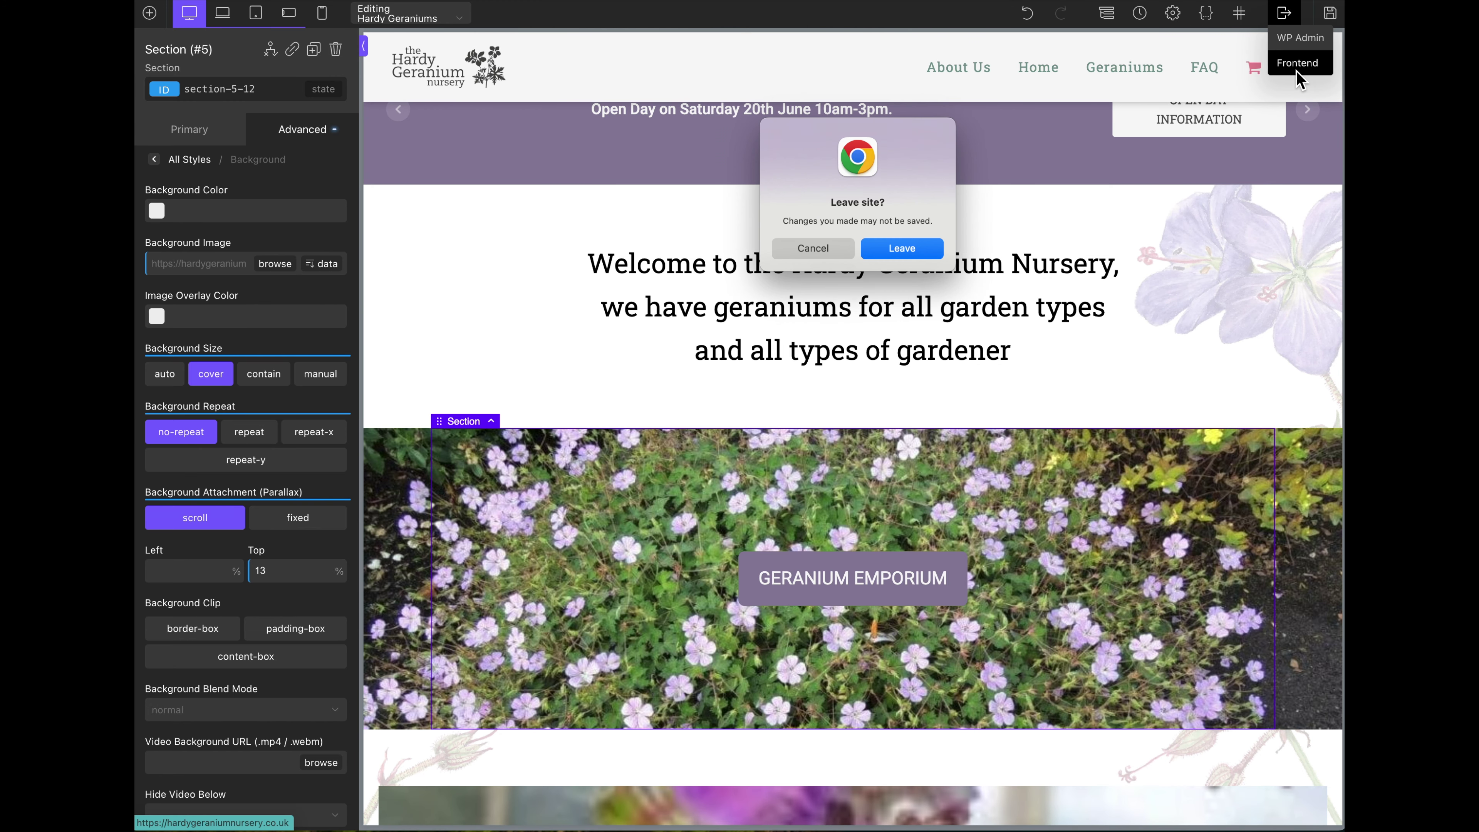
pyautogui.click(909, 251)
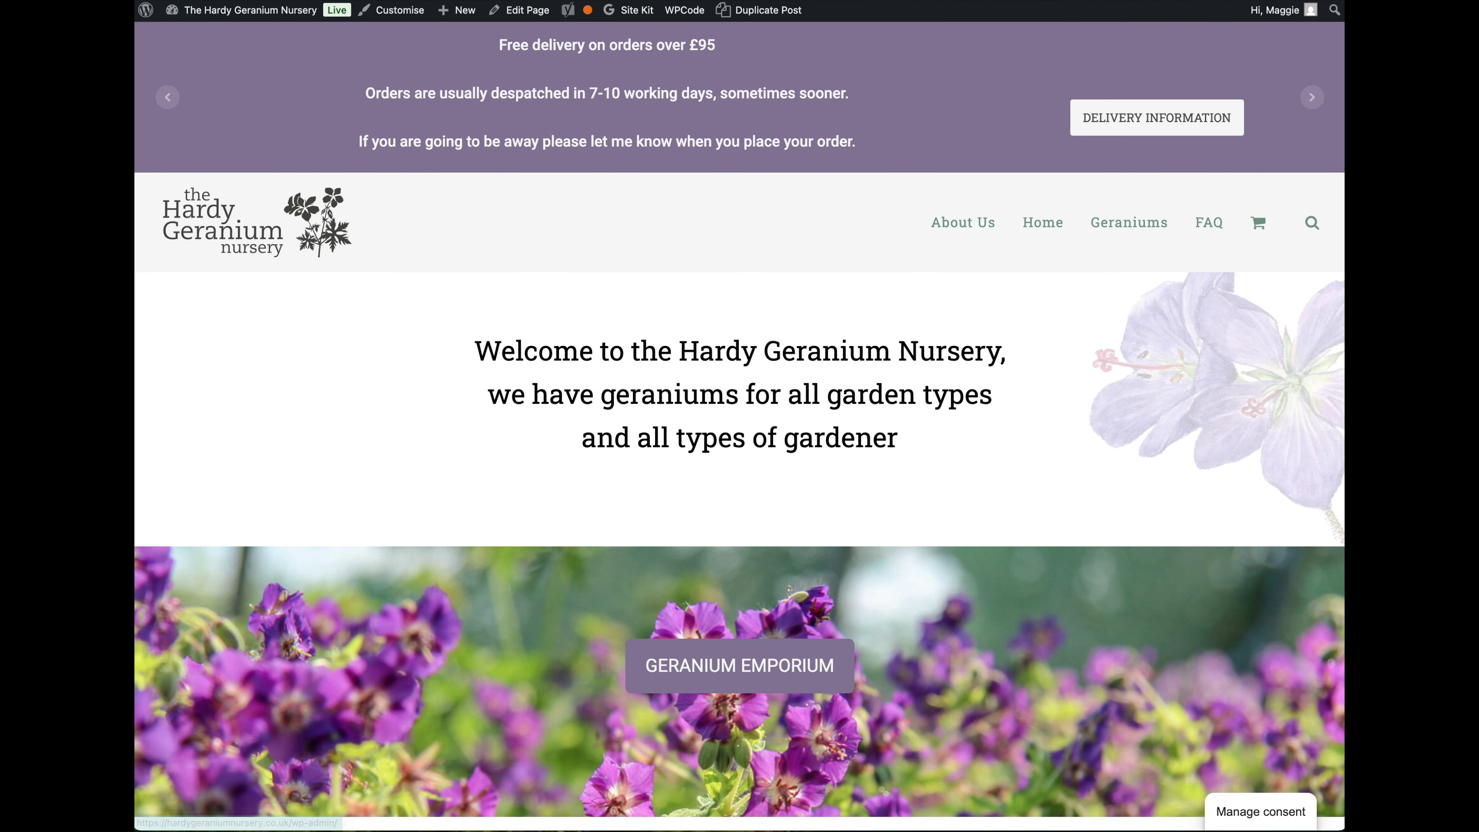
pyautogui.moveTo(735, 10)
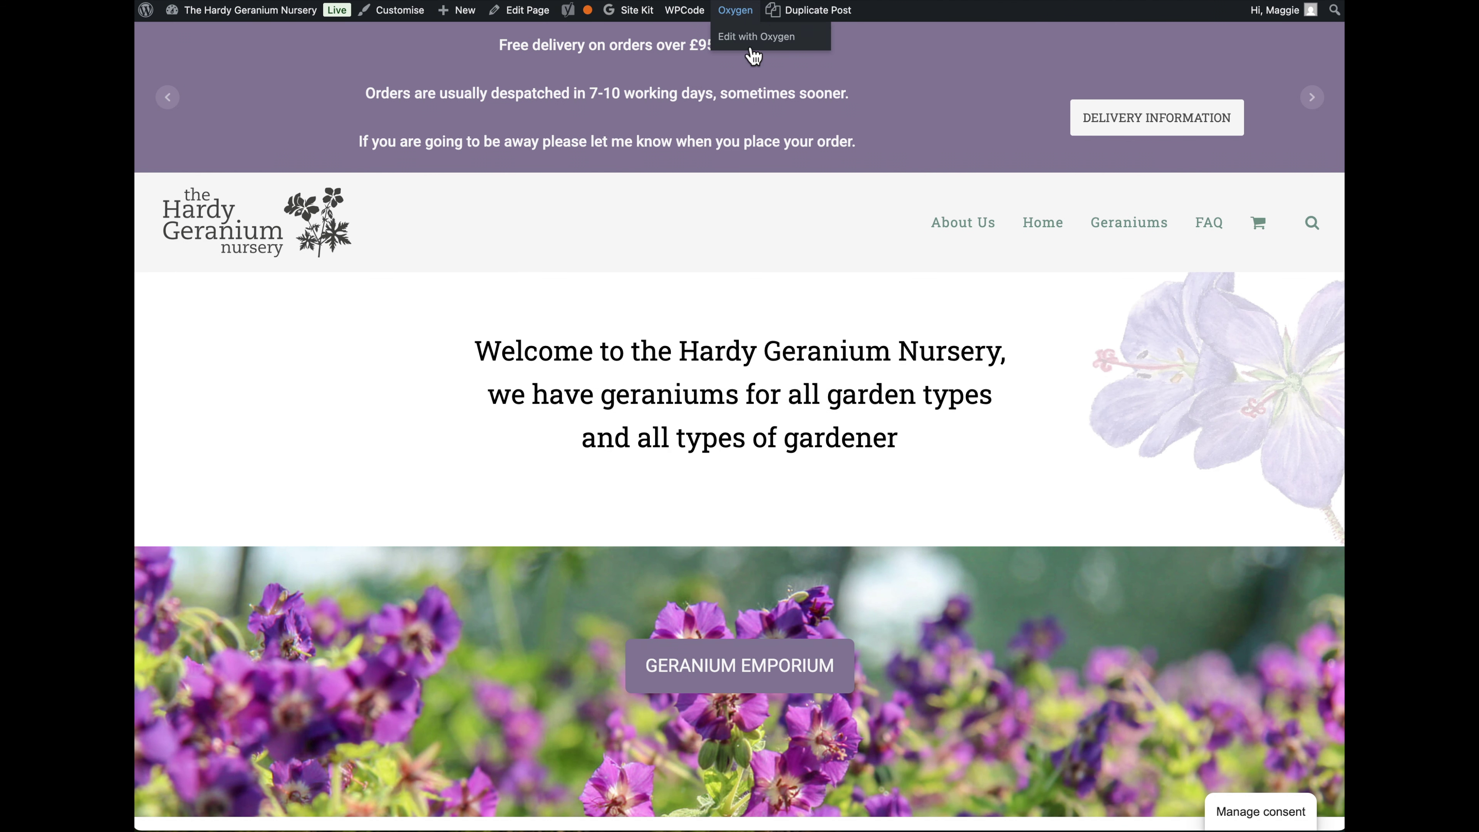
pyautogui.click(755, 37)
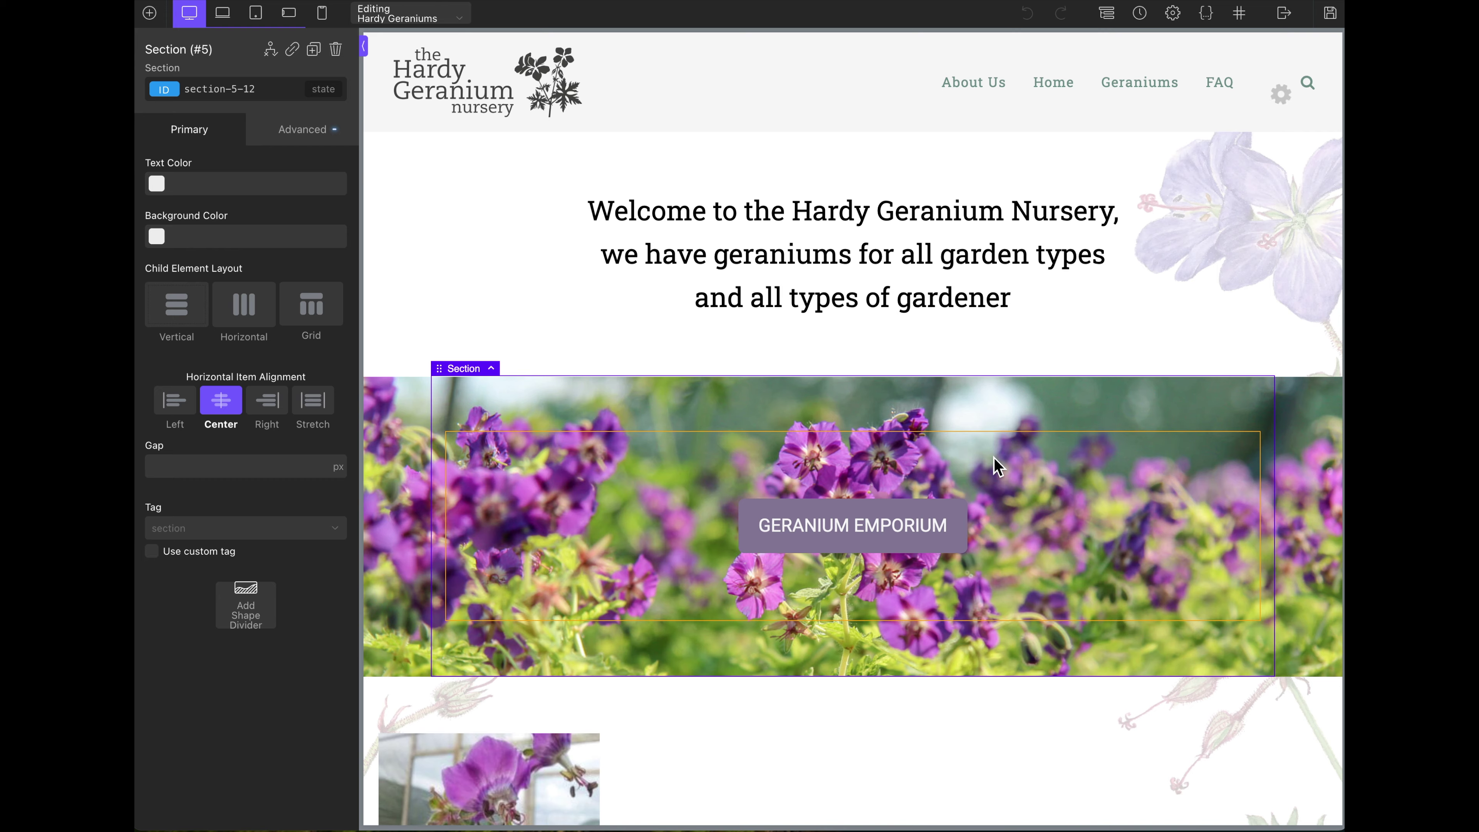
# - Display the home page's structure tree and inspect the welcome section with its heading and the banner section with its nested elements
pyautogui.scroll(-5, 721, 395)
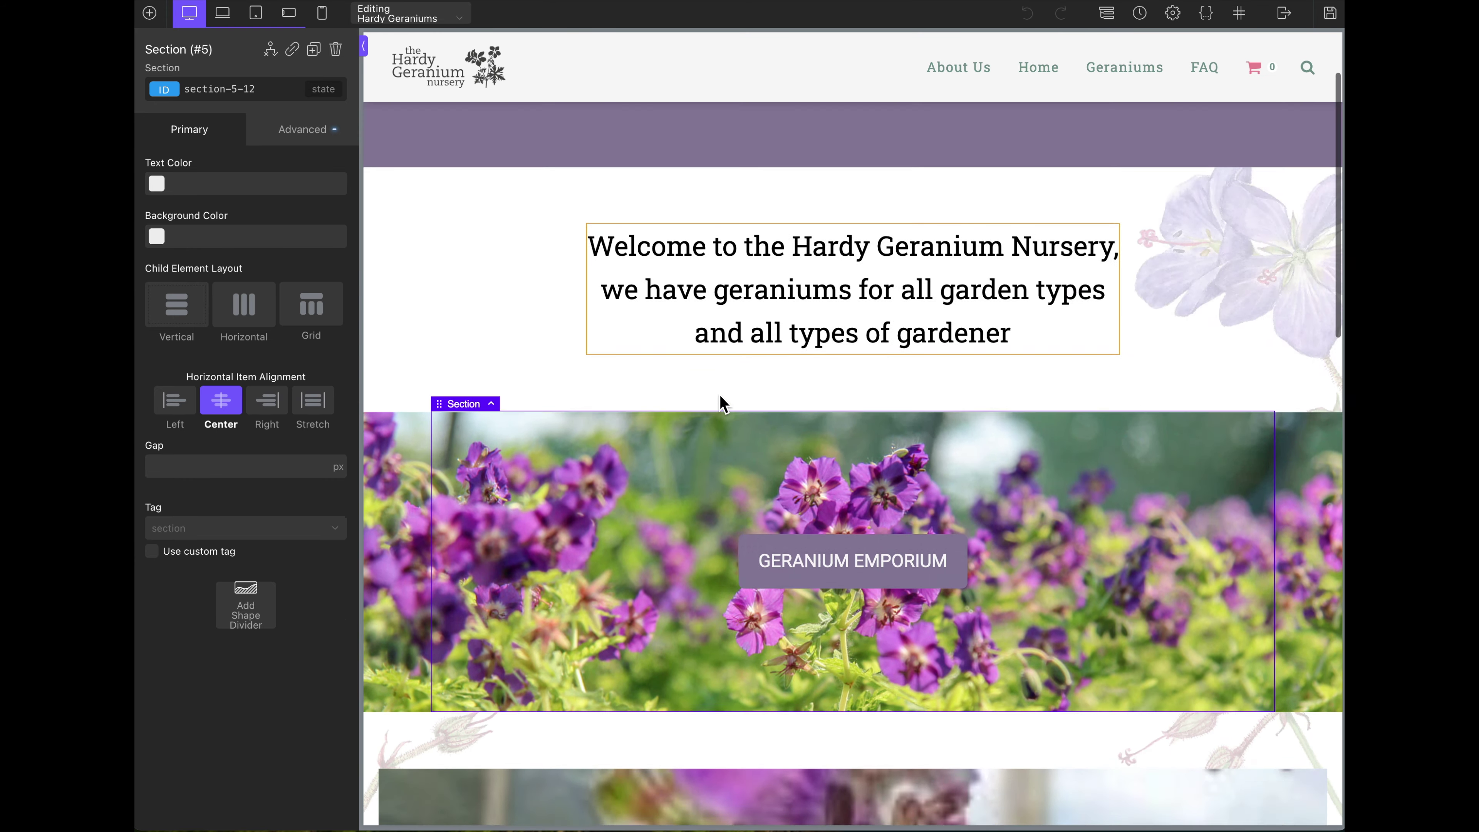
pyautogui.scroll(-4, 720, 396)
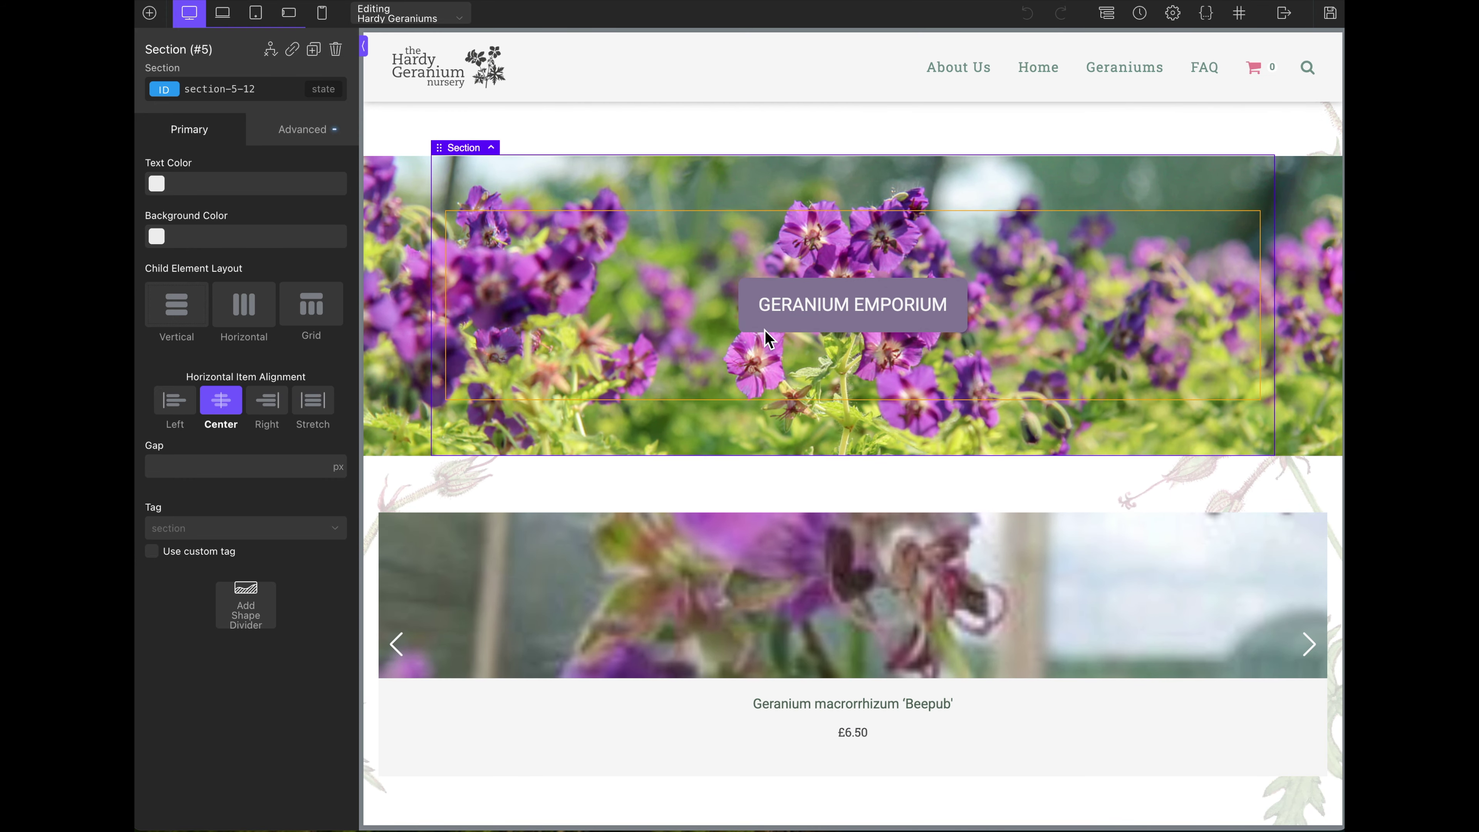
pyautogui.scroll(-3, 718, 310)
pyautogui.click(1106, 12)
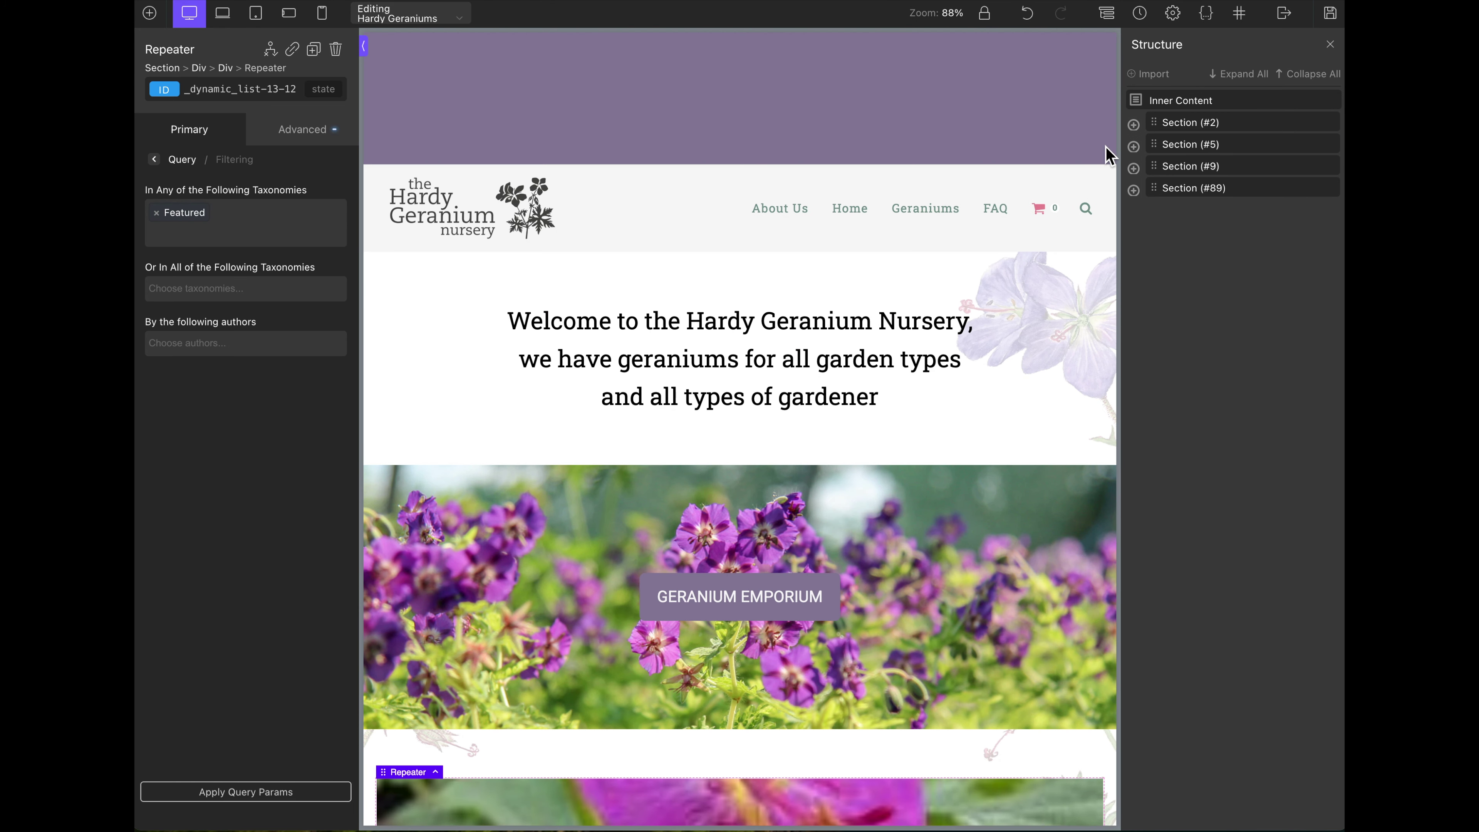
pyautogui.click(1198, 124)
pyautogui.click(1133, 125)
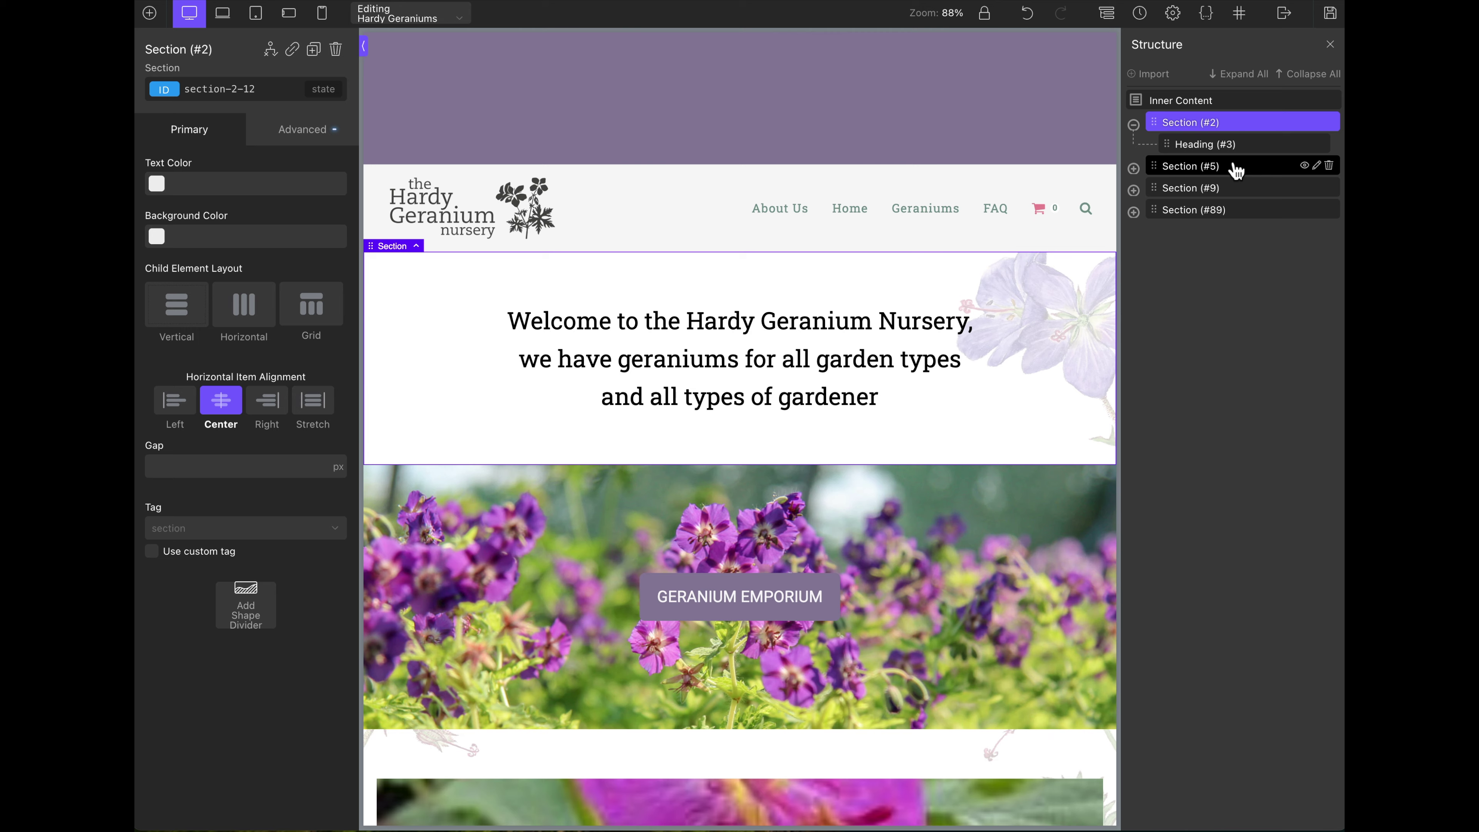
pyautogui.click(1214, 145)
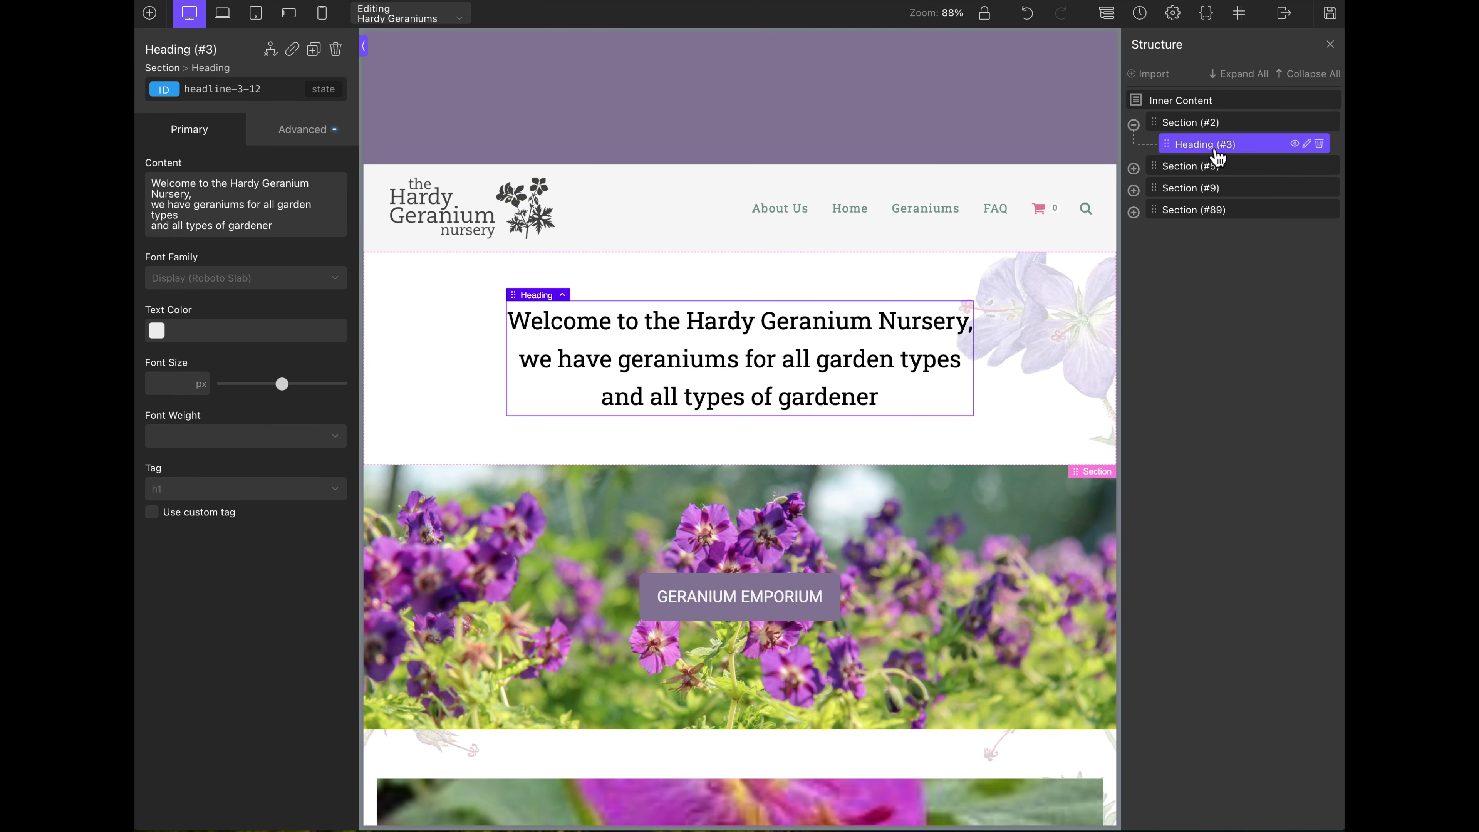
pyautogui.click(1134, 168)
pyautogui.click(1191, 166)
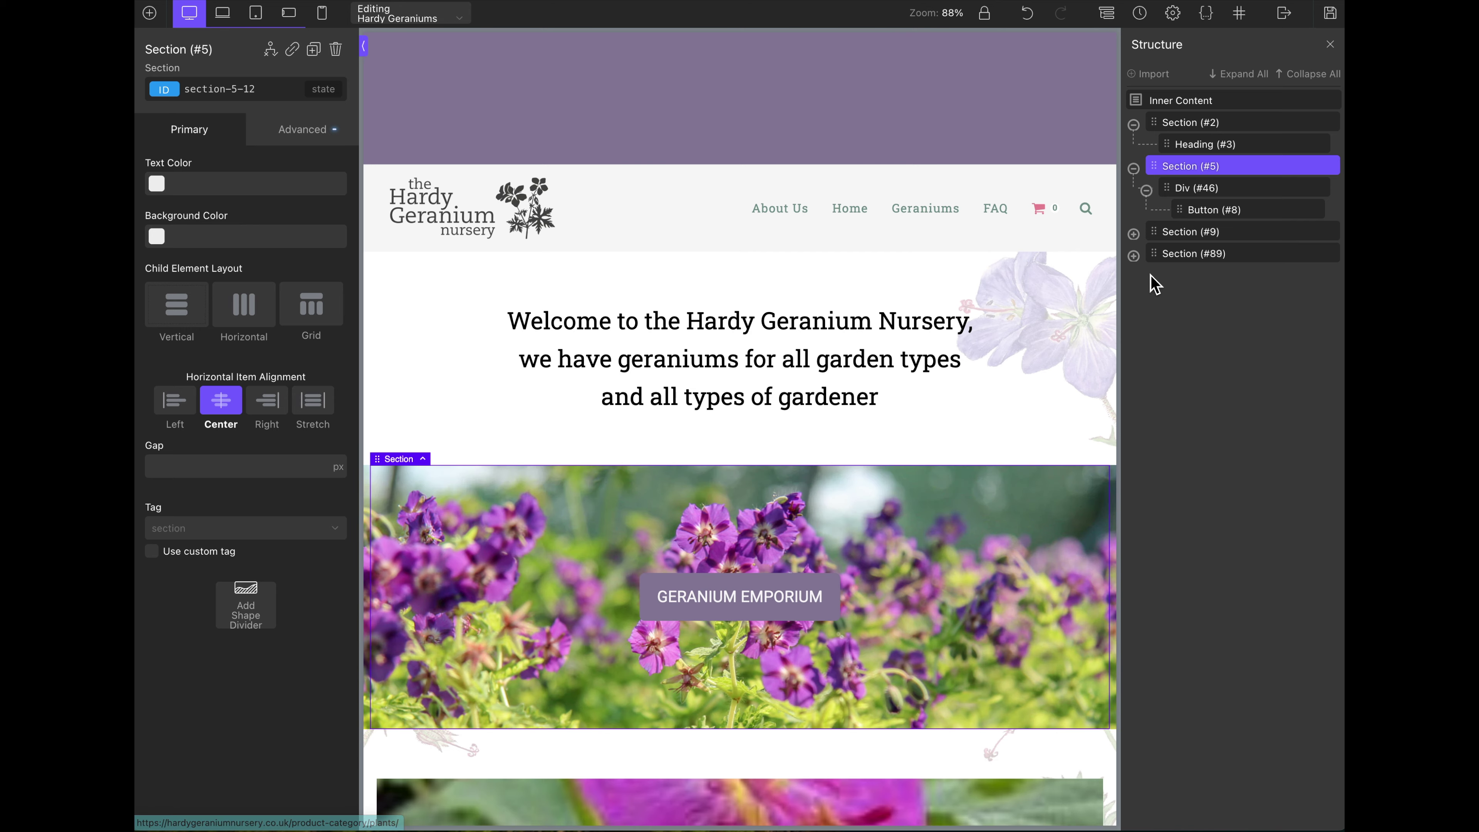
# - Expand Section (#9) in the structure tree, examine its Dynamic Slider on the page and collapse the slider's nested elements again
pyautogui.click(1133, 233)
pyautogui.click(1229, 239)
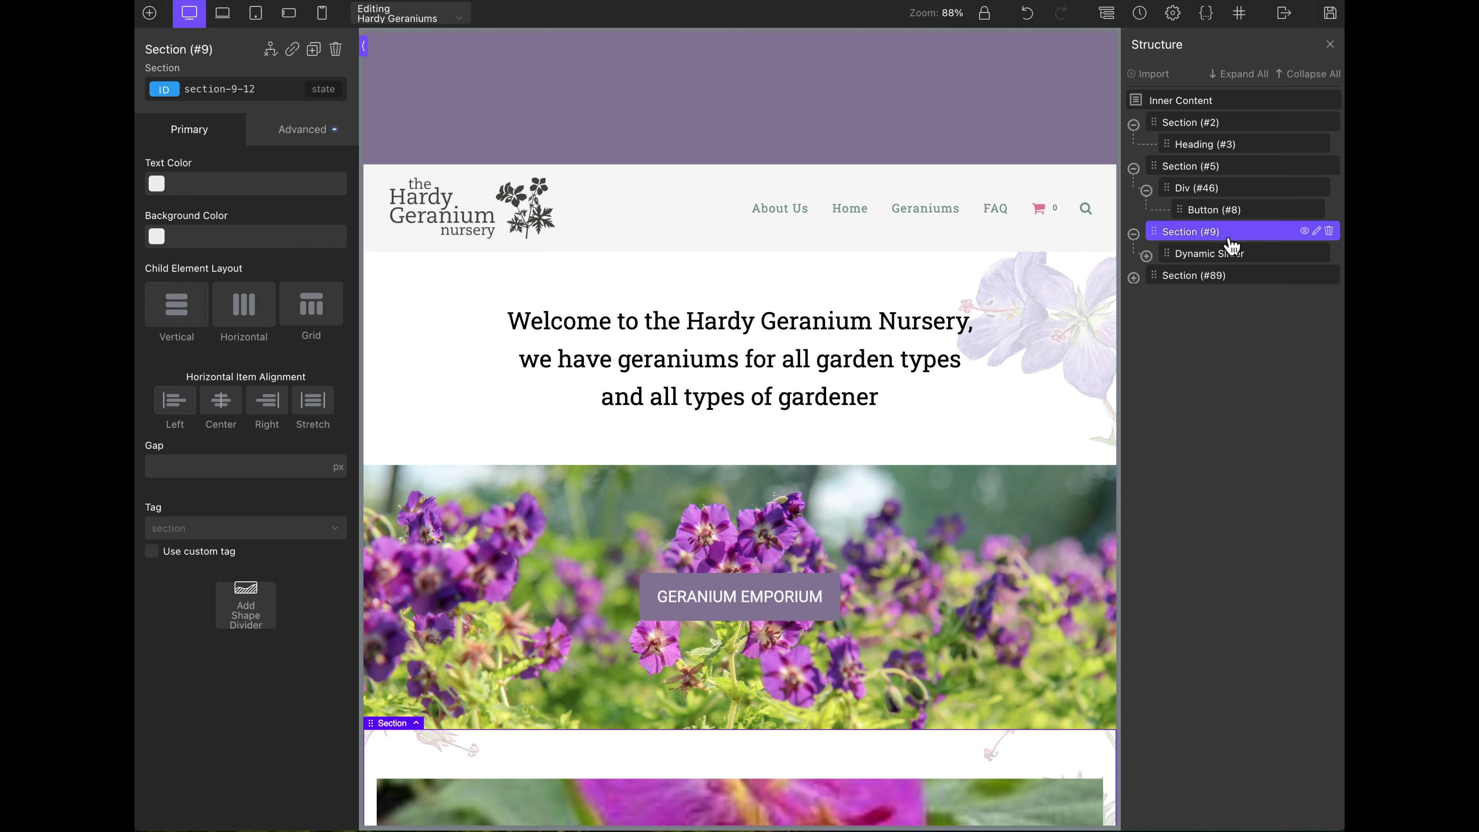
pyautogui.scroll(-5, 836, 575)
pyautogui.scroll(-3, 837, 575)
pyautogui.click(829, 443)
pyautogui.click(1219, 254)
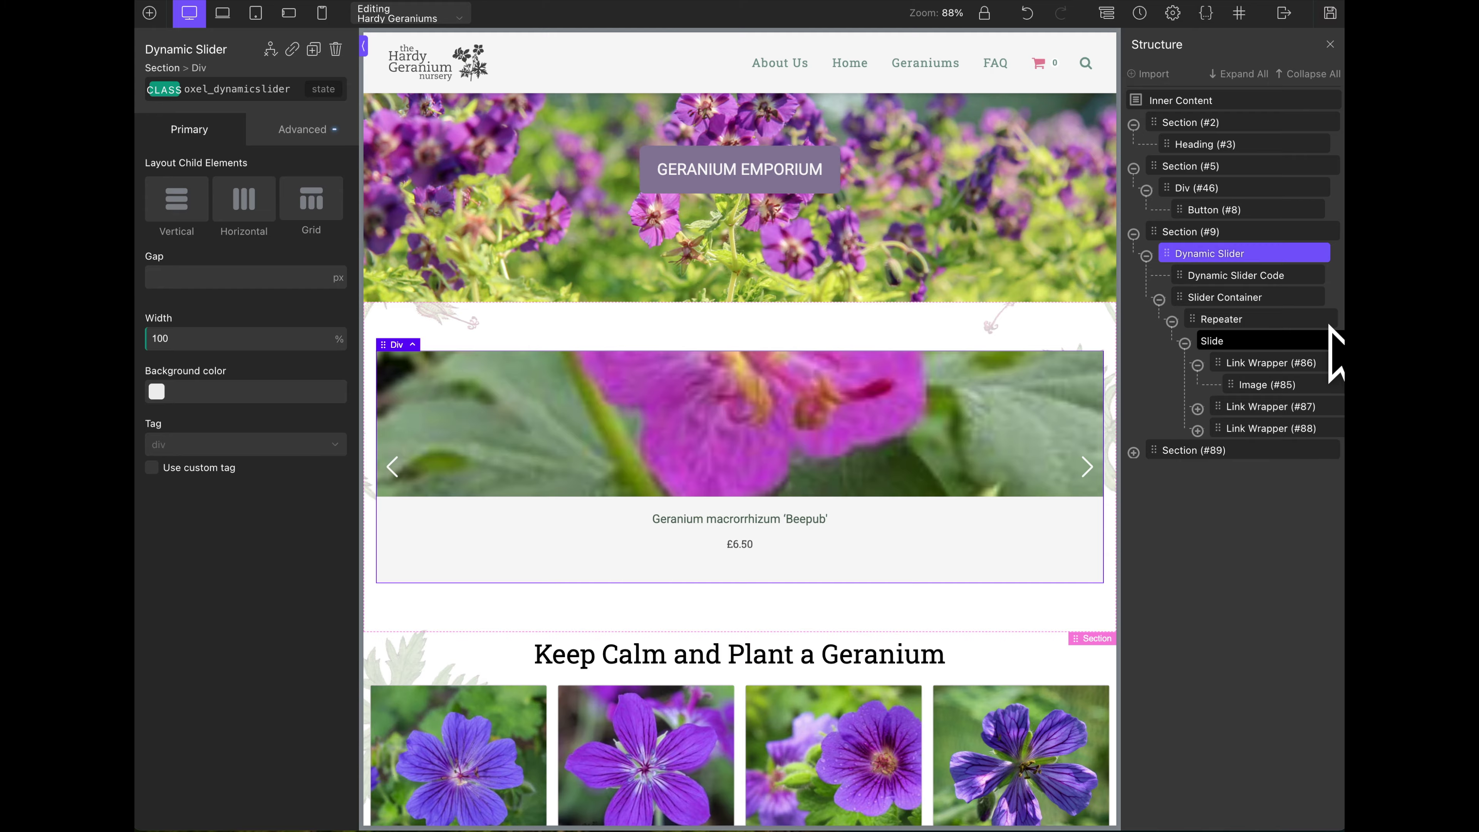
pyautogui.click(1159, 299)
pyautogui.click(1146, 255)
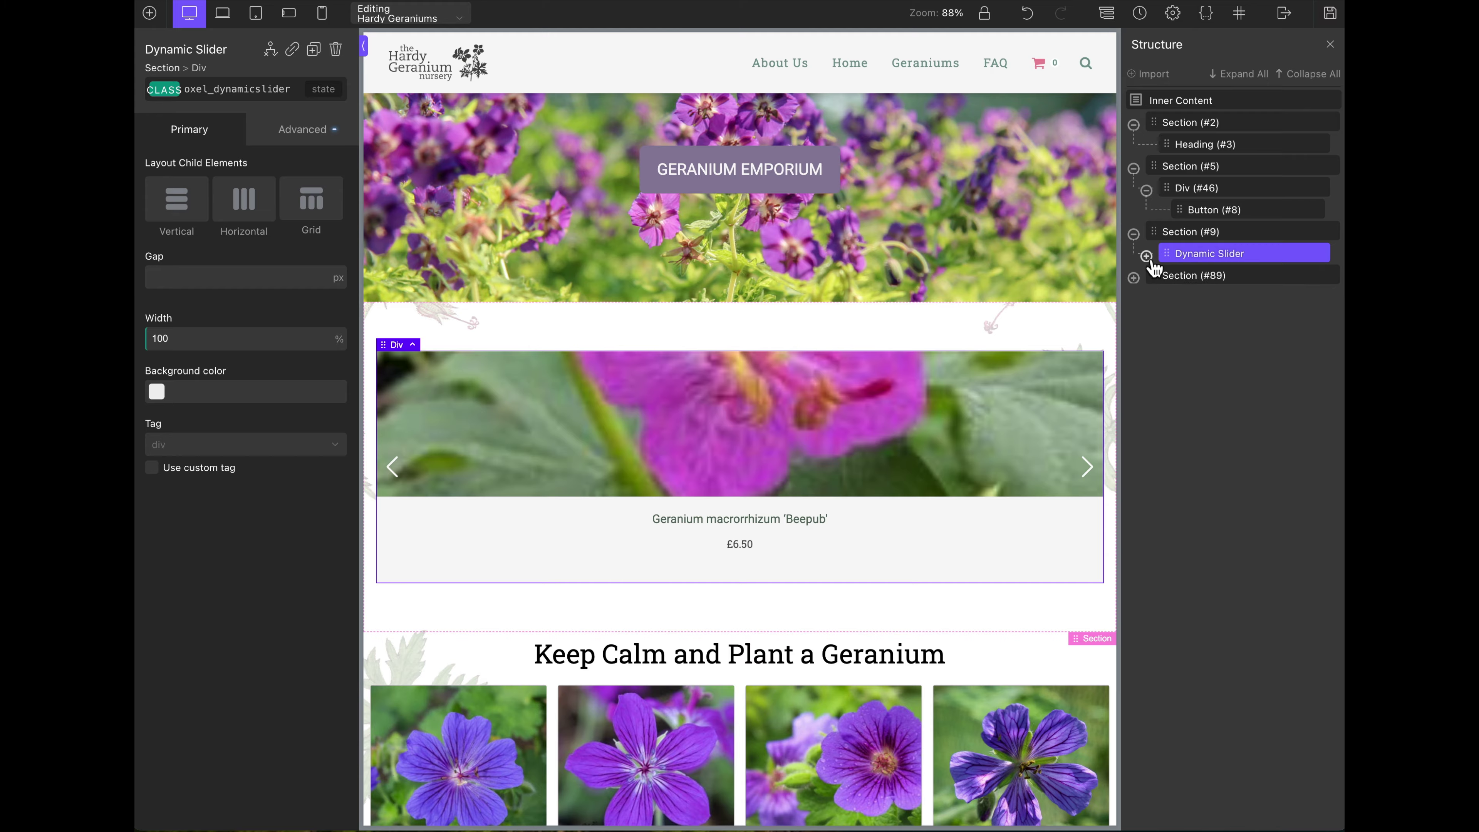
# - Expand Section (#89) in the structure tree and examine its heading, products list and Gift Shop button
pyautogui.click(1133, 278)
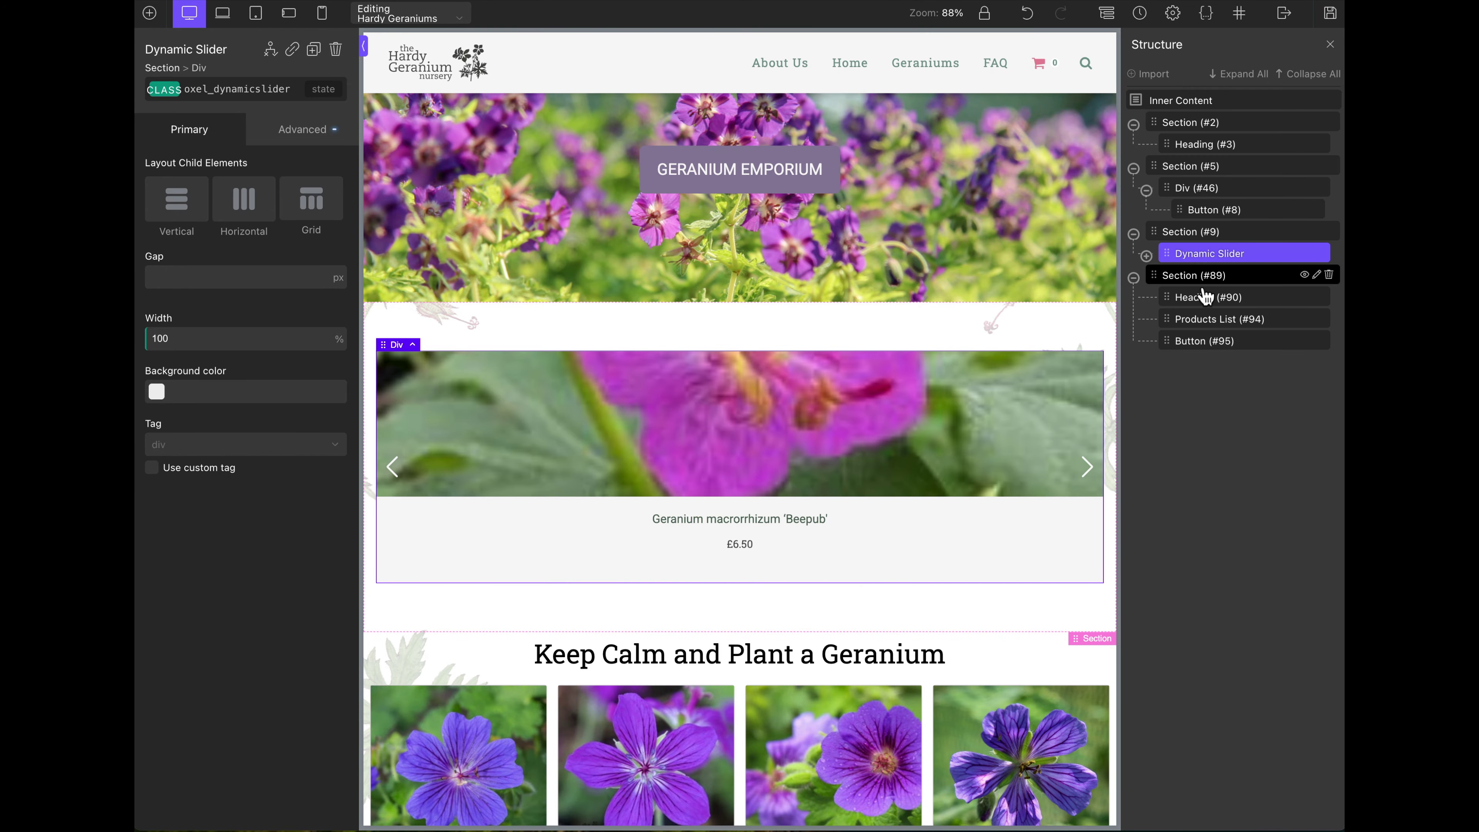
pyautogui.click(1188, 276)
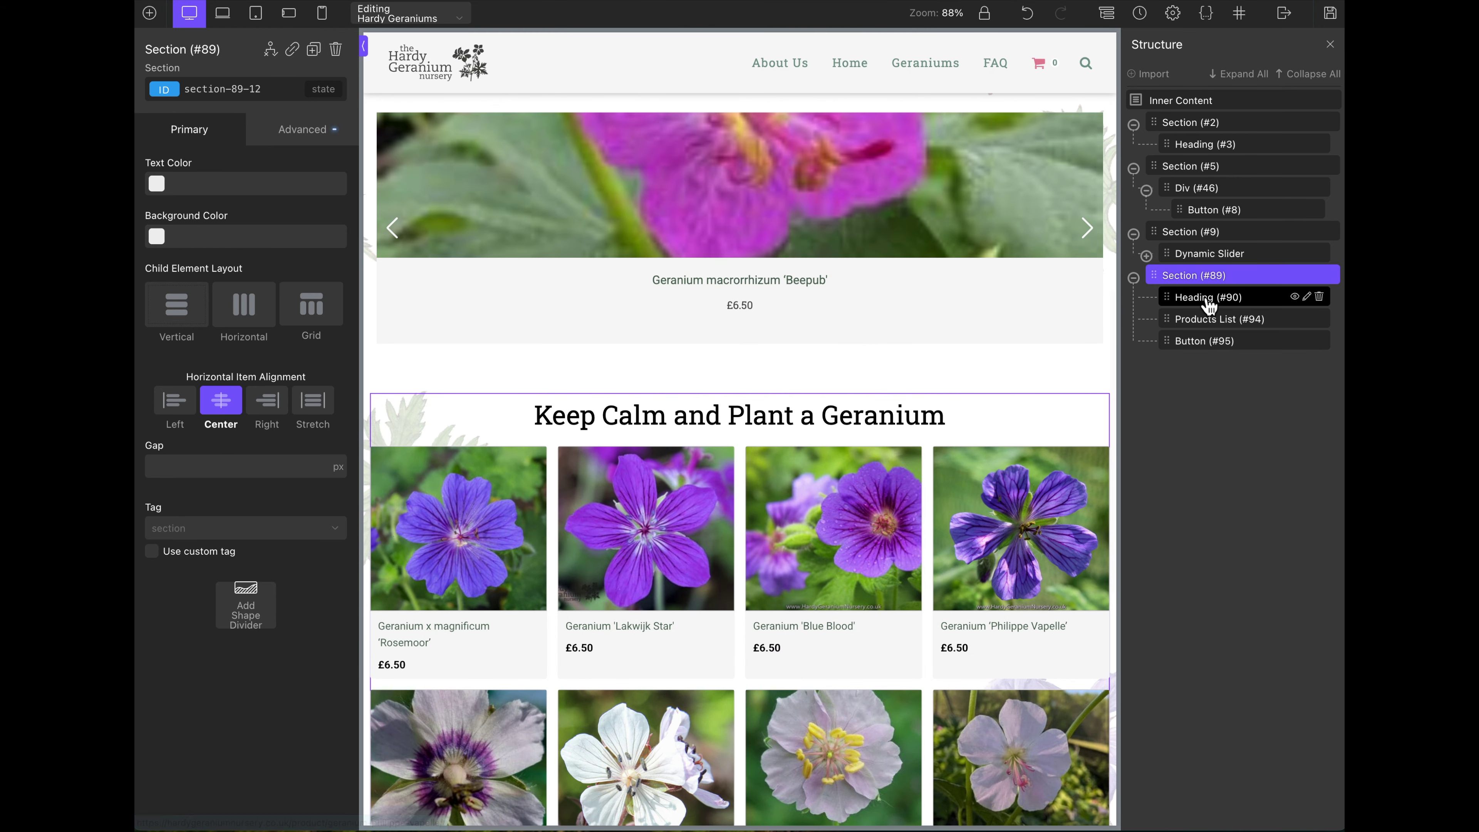
pyautogui.click(1210, 297)
pyautogui.click(1213, 327)
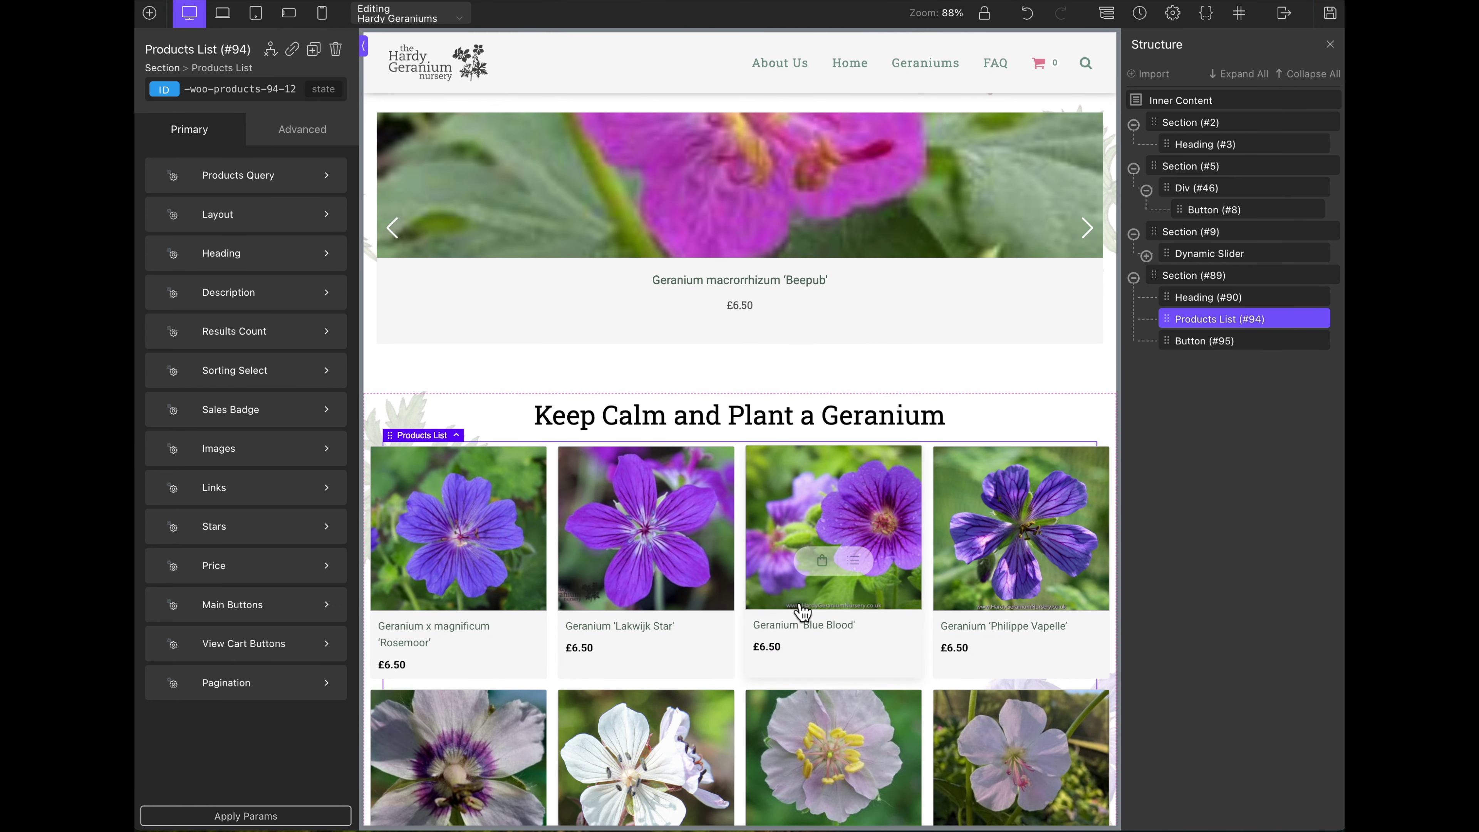
pyautogui.click(1204, 341)
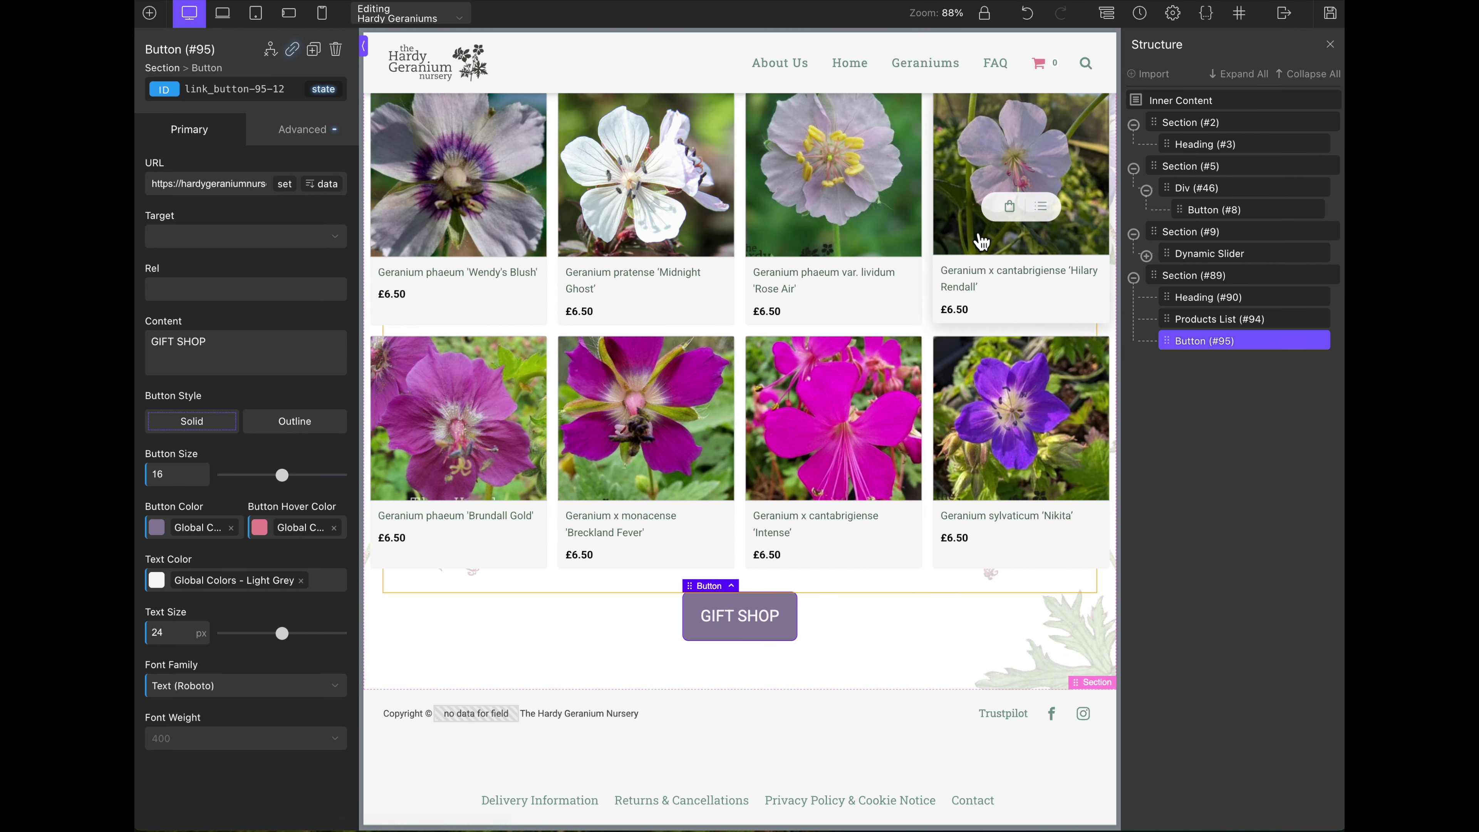
pyautogui.scroll(20, 977, 239)
pyautogui.click(760, 362)
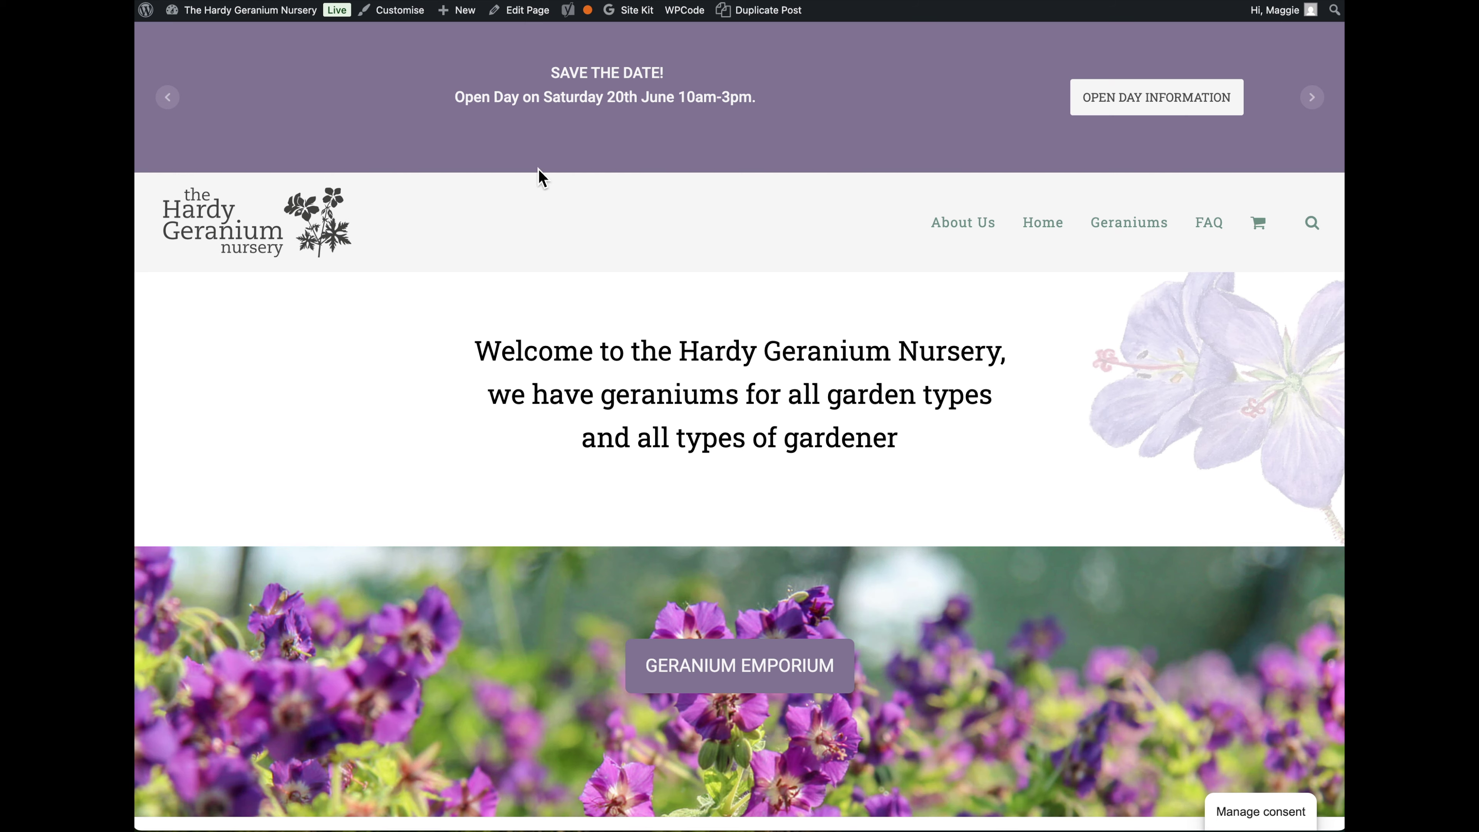
# - Go to the Oxygen templates in the WordPress dashboard, open the Main template in the builder and select its header navigation menu
pyautogui.moveTo(245, 11)
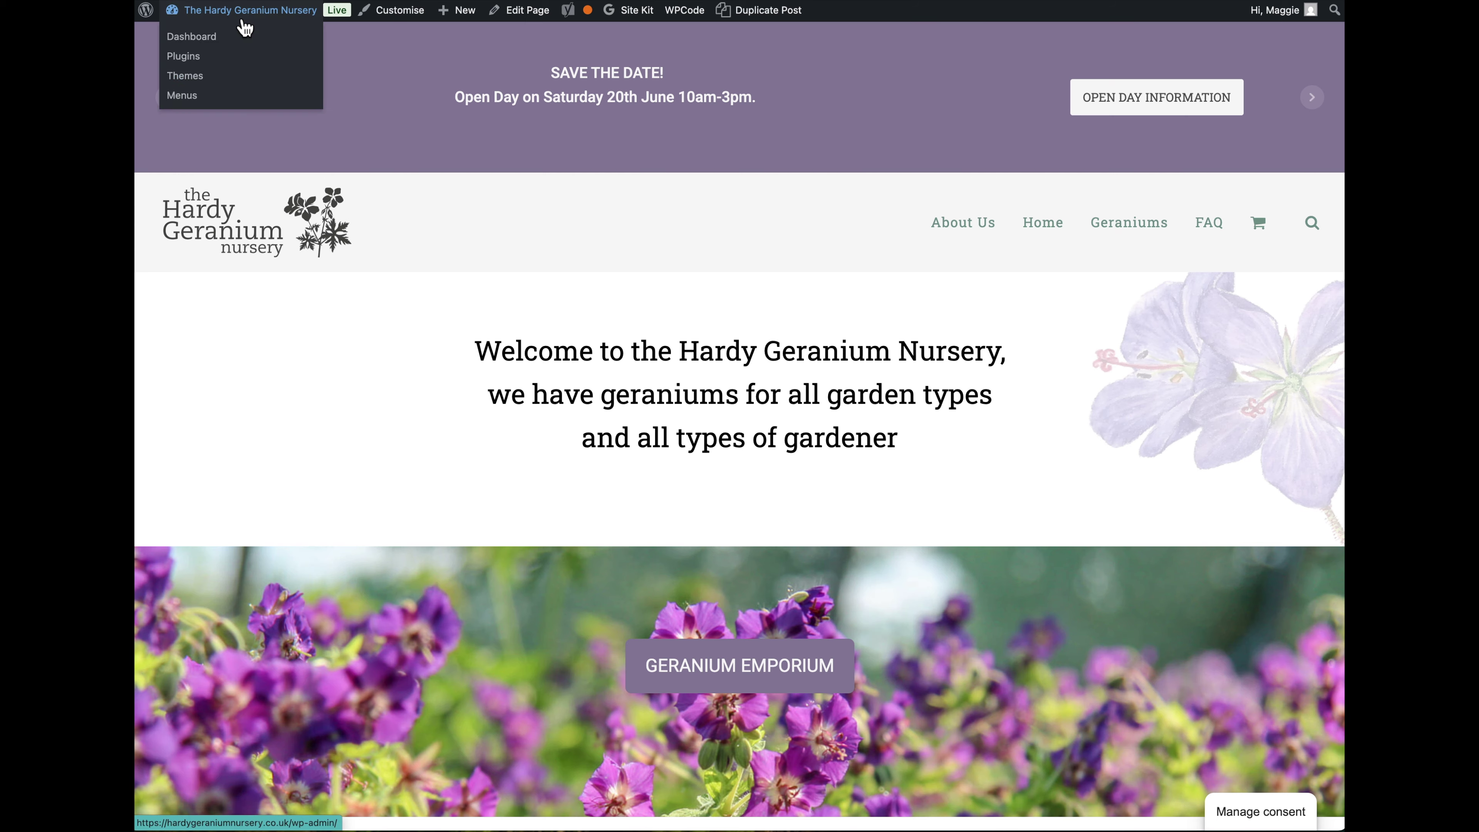
pyautogui.click(223, 42)
pyautogui.moveTo(178, 783)
pyautogui.click(286, 717)
pyautogui.scroll(-7, 361, 688)
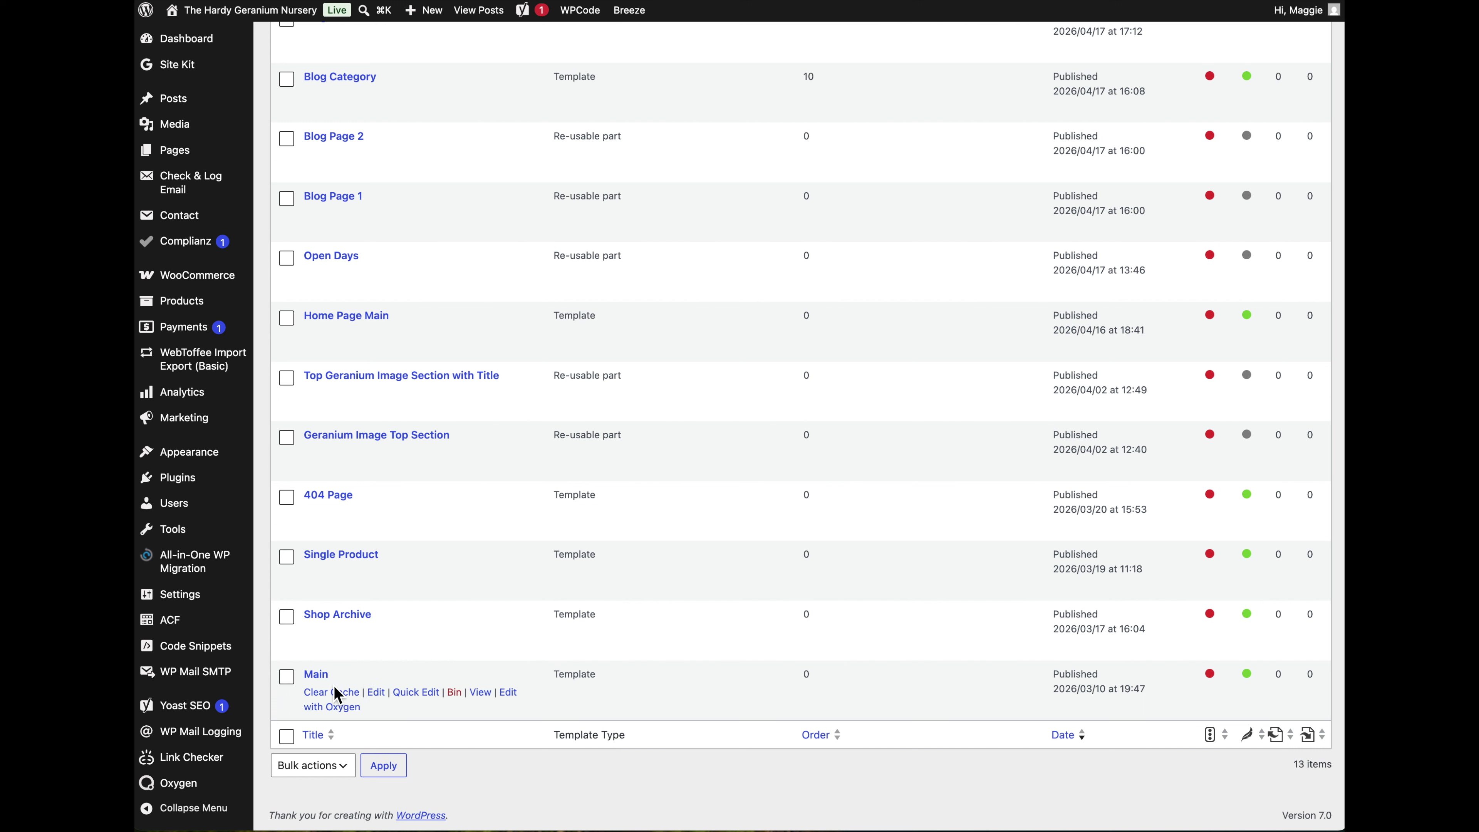
pyautogui.click(333, 712)
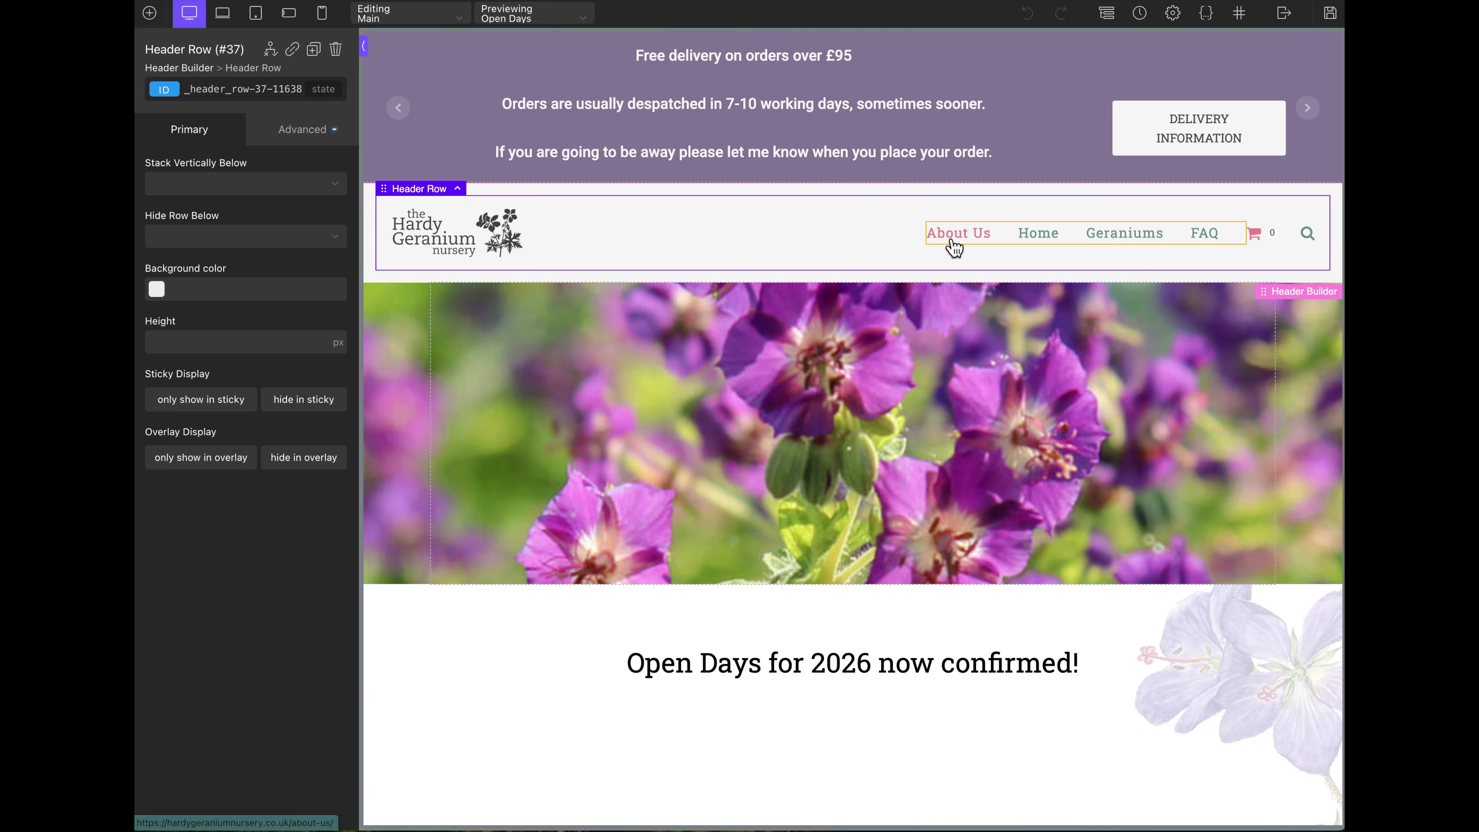
pyautogui.click(953, 240)
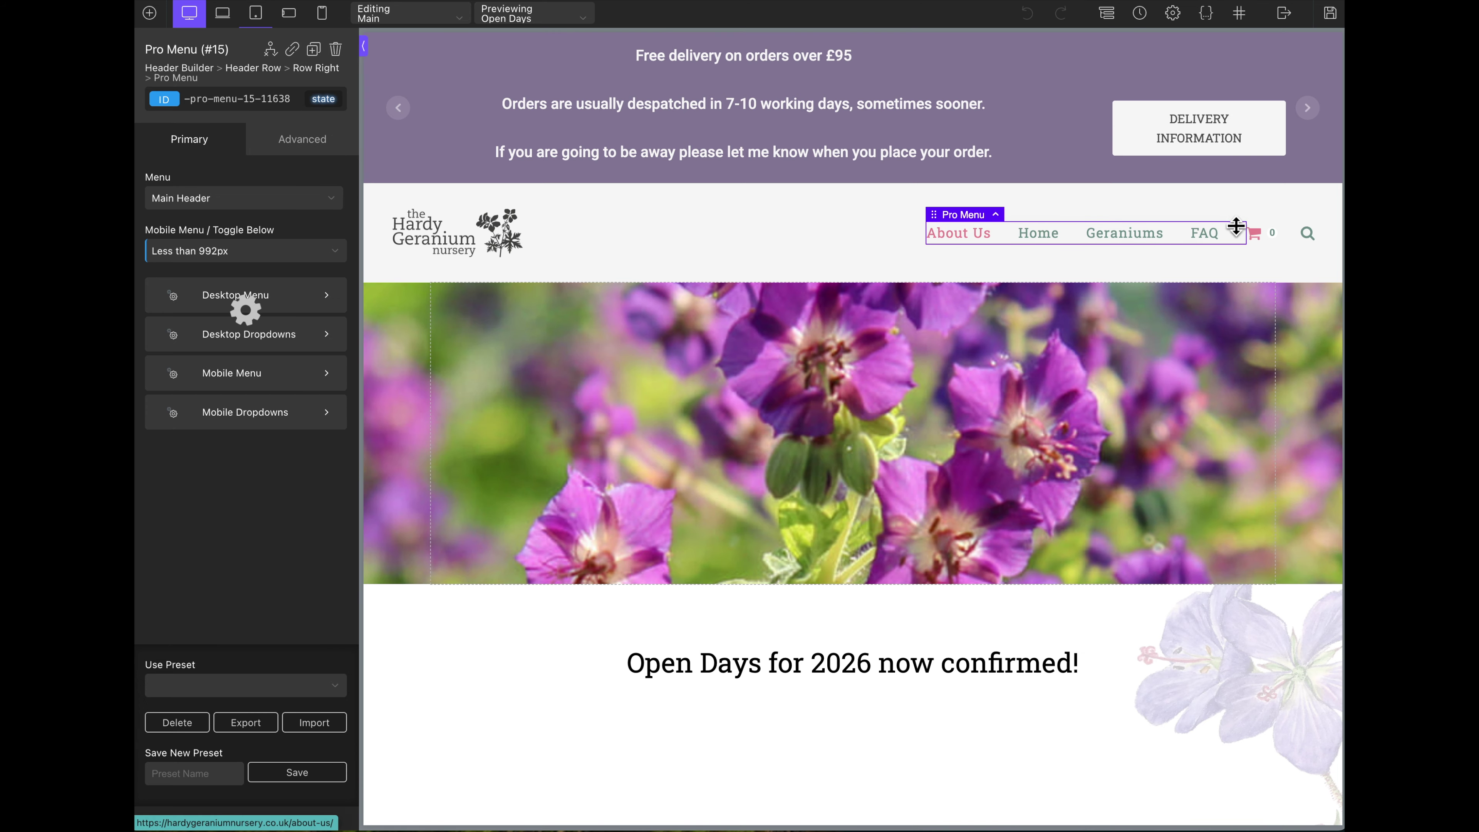
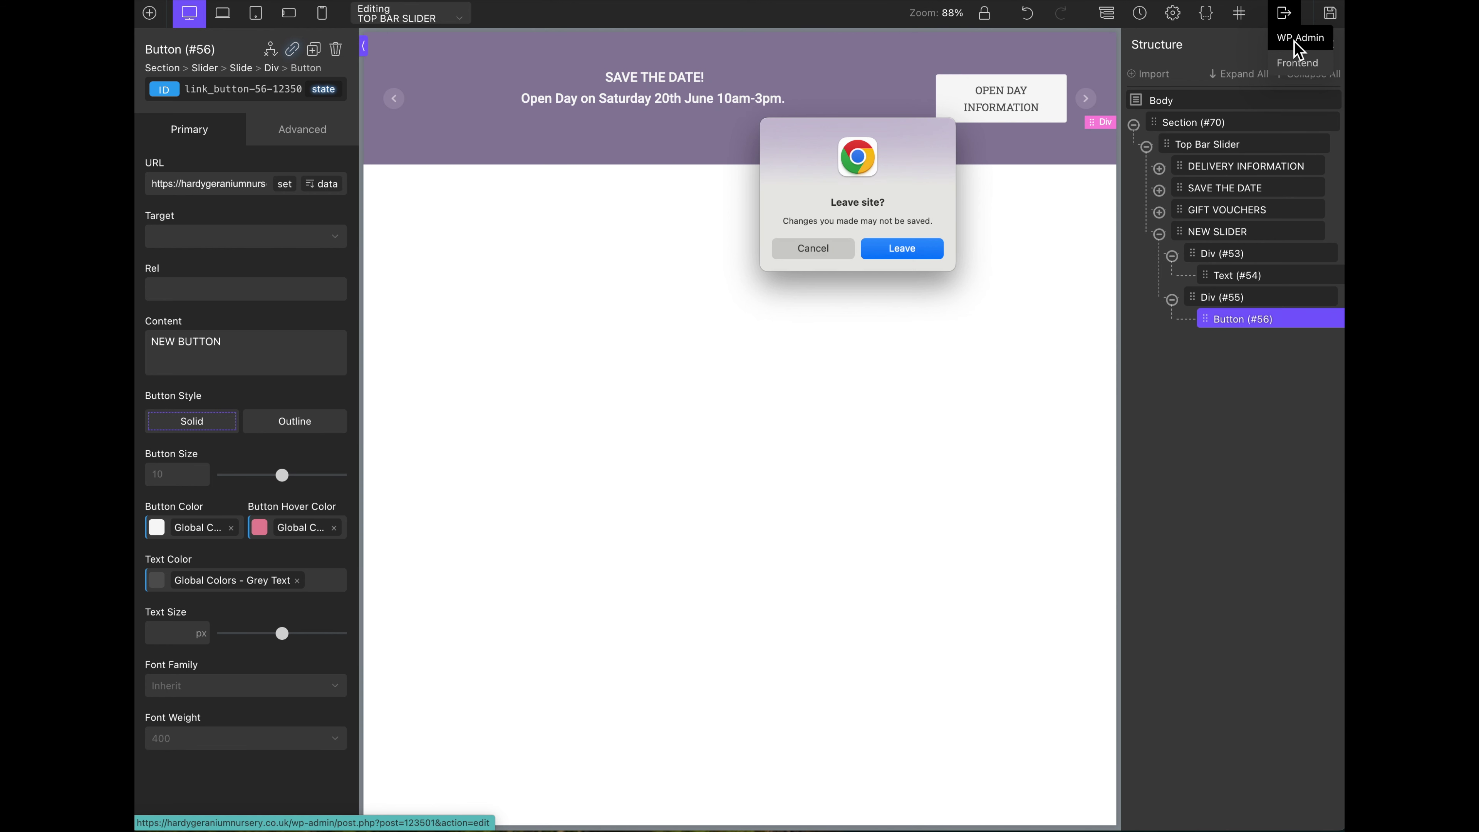
# - Leave the TOP BAR SLIDER without saving its changes and open the Open Days reusable part from the templates in Oxygen
pyautogui.press('Return')
pyautogui.moveTo(181, 788)
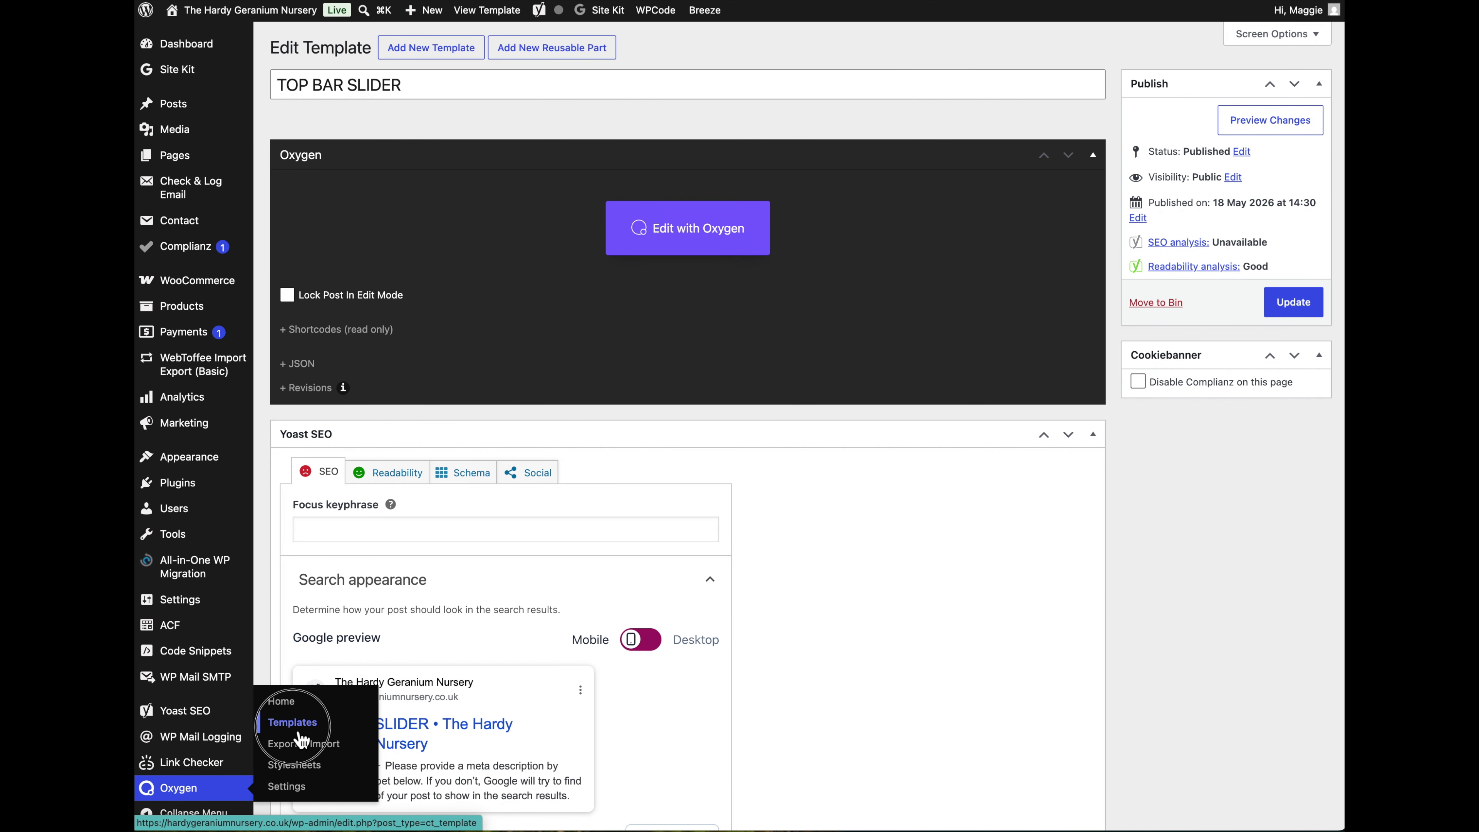
pyautogui.click(292, 722)
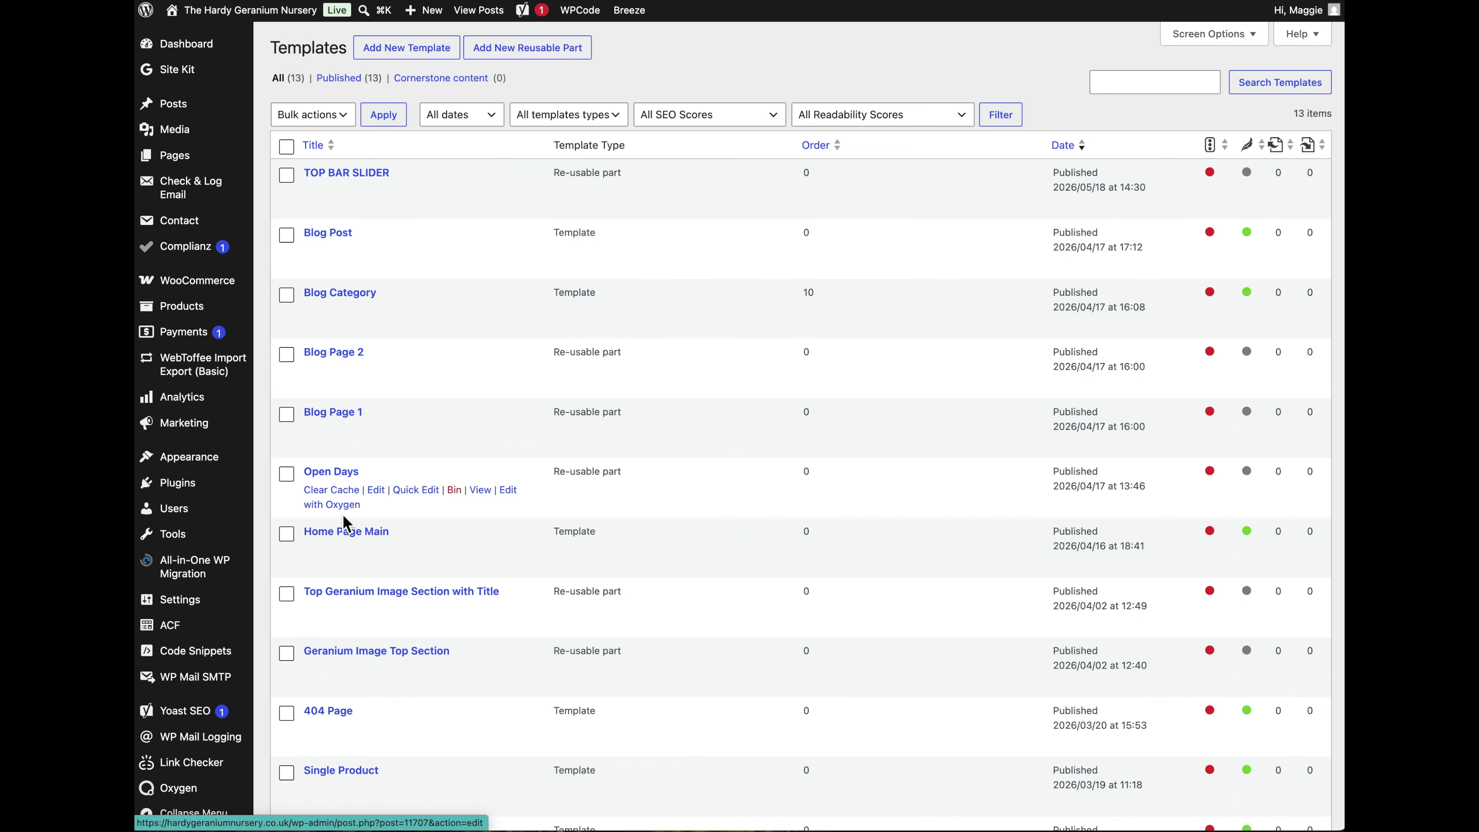
pyautogui.click(332, 504)
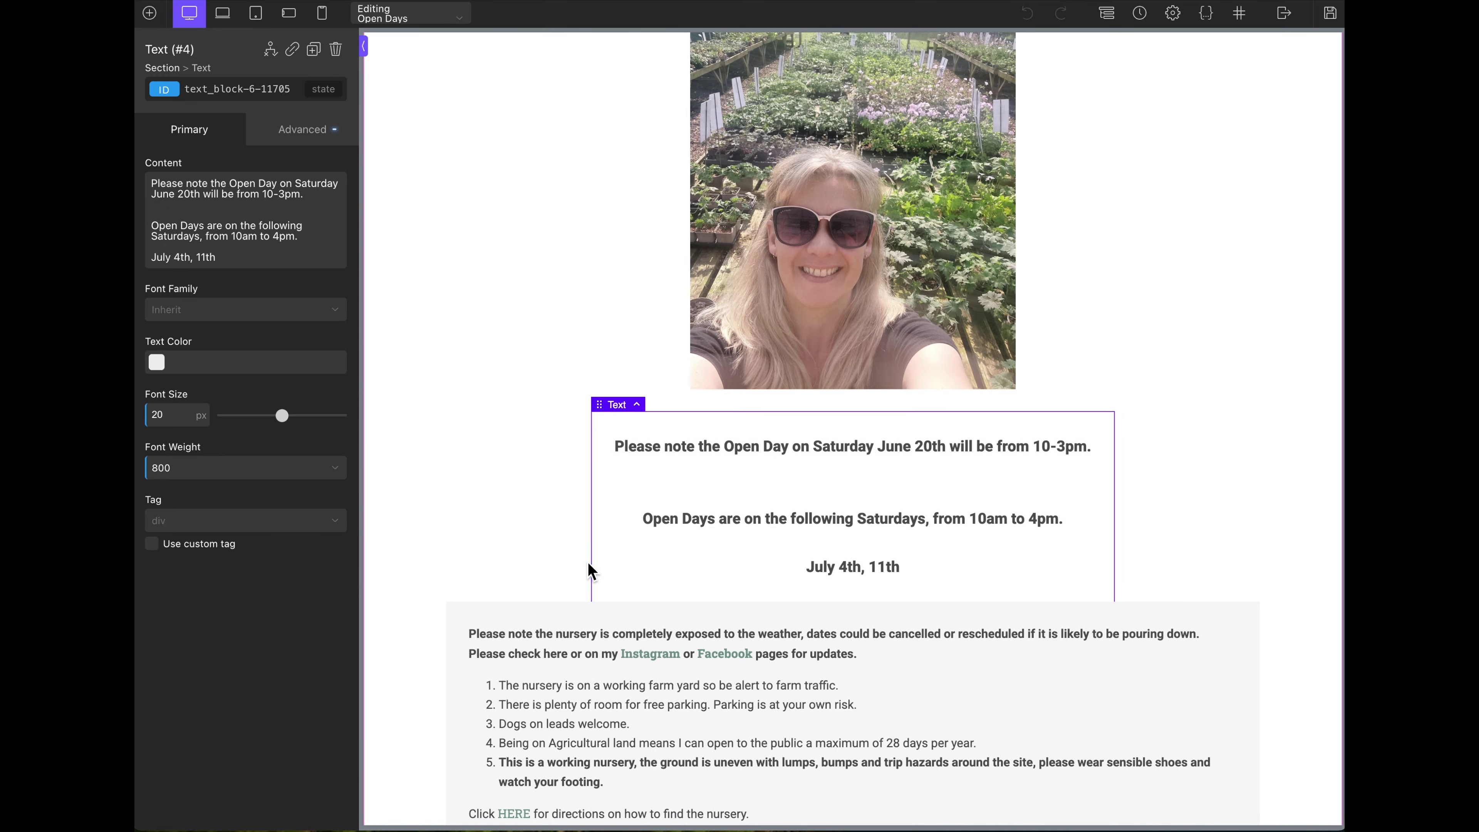
# - Try replacing the directions map image with the Little Harry picture from the media library and undo the replacement
pyautogui.scroll(-8, 597, 578)
pyautogui.click(842, 510)
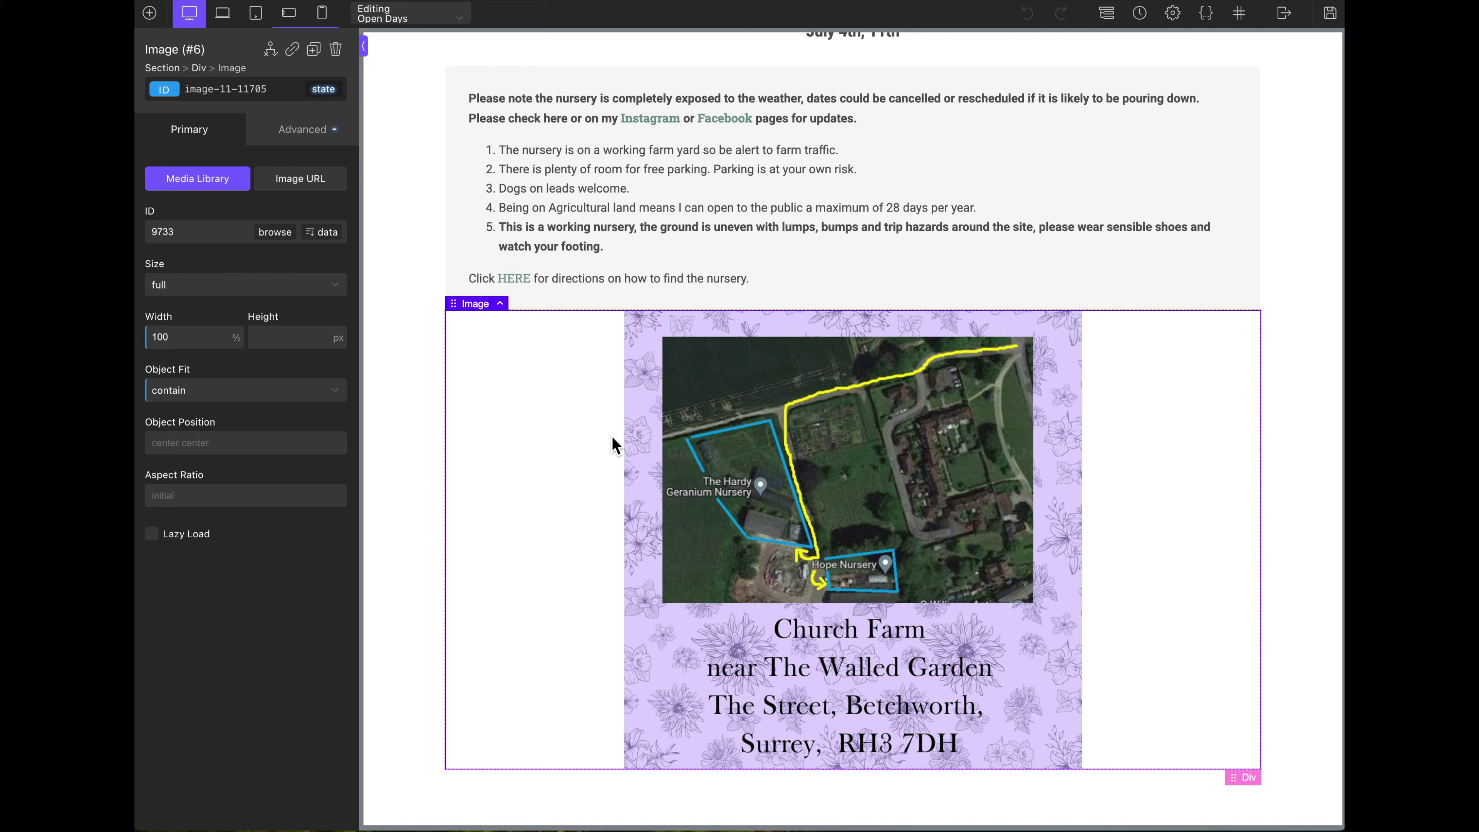
pyautogui.click(275, 233)
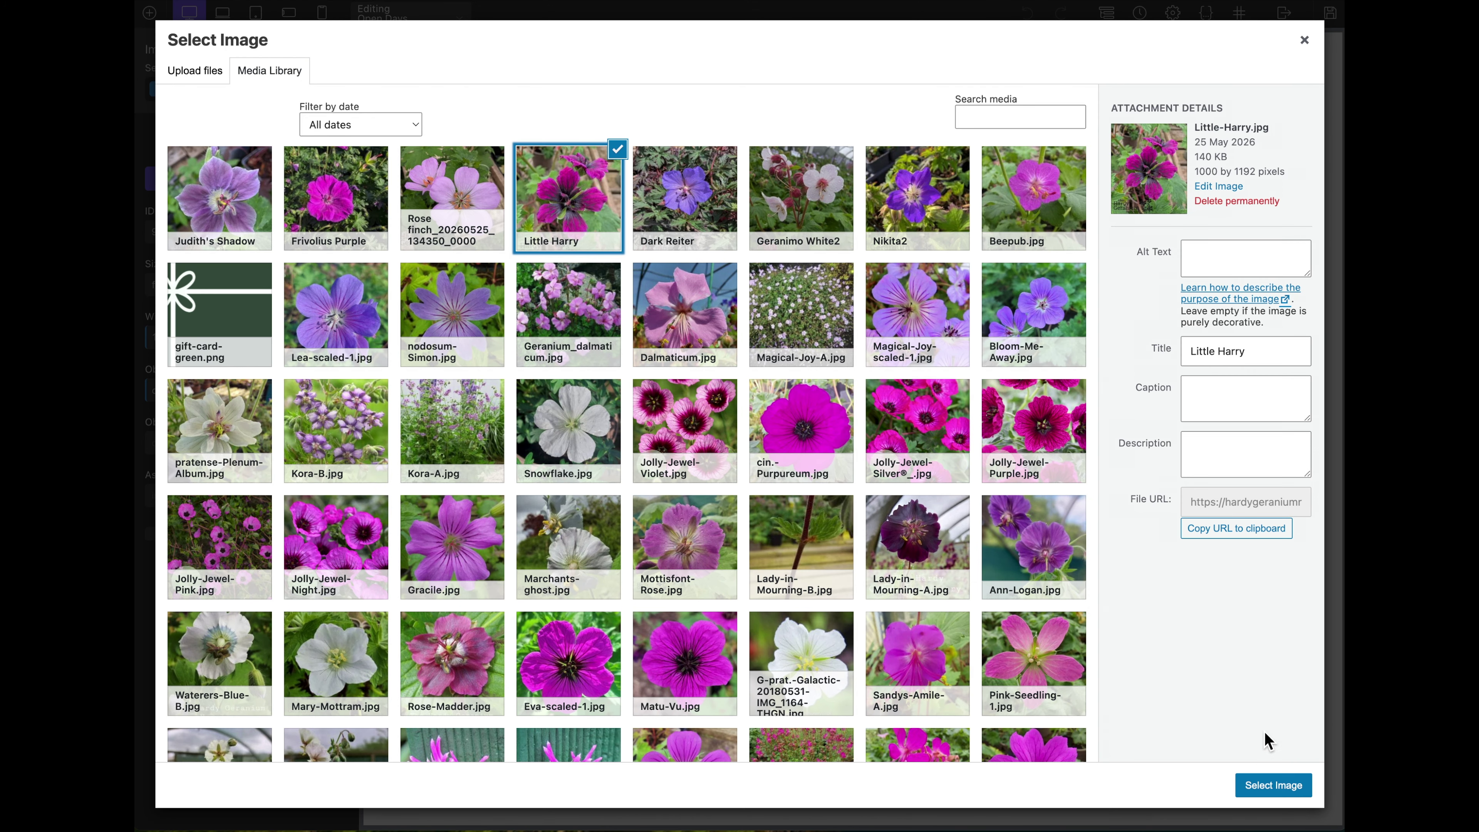
pyautogui.click(1275, 784)
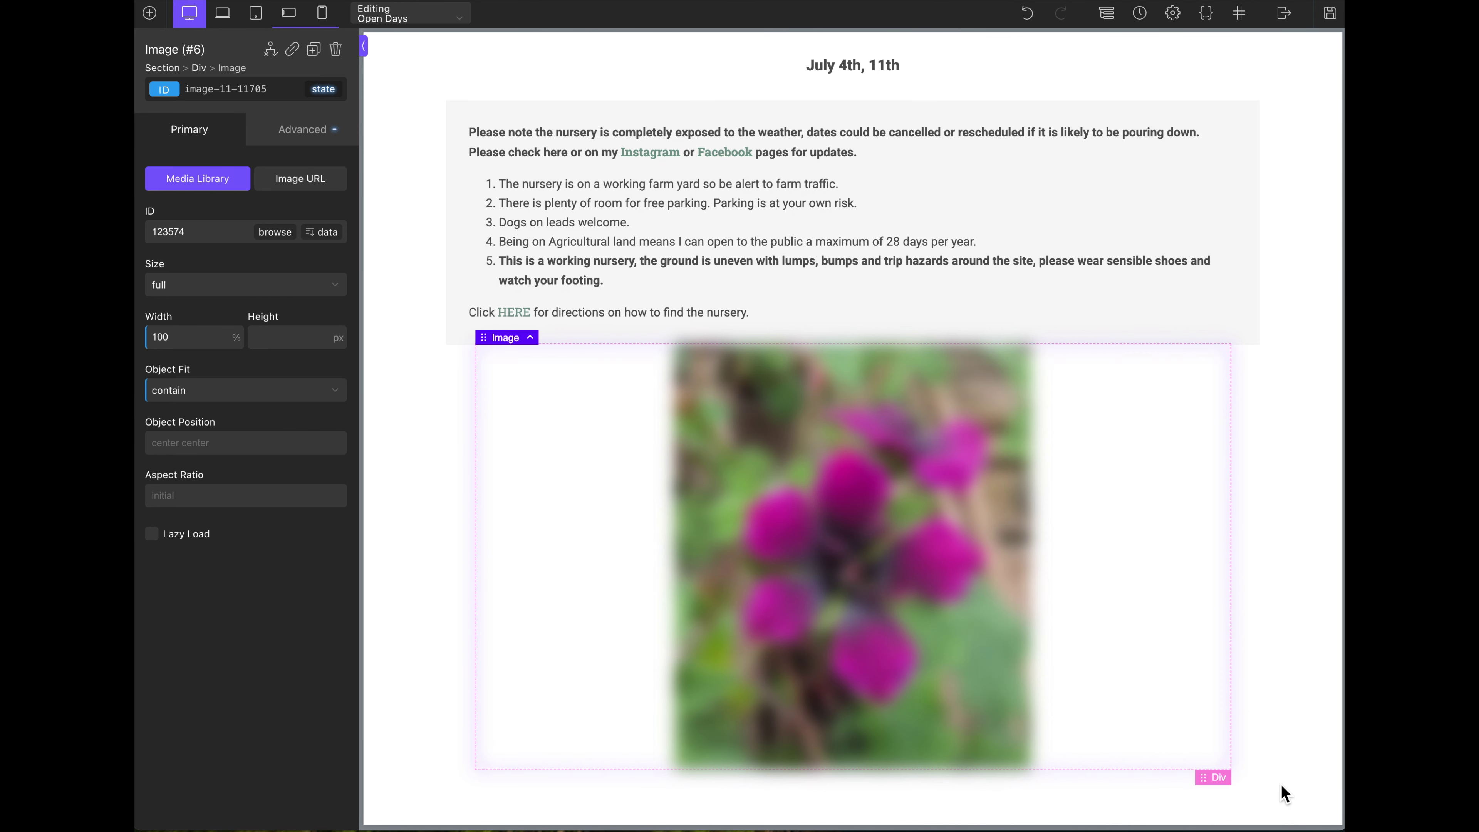
pyautogui.click(1032, 20)
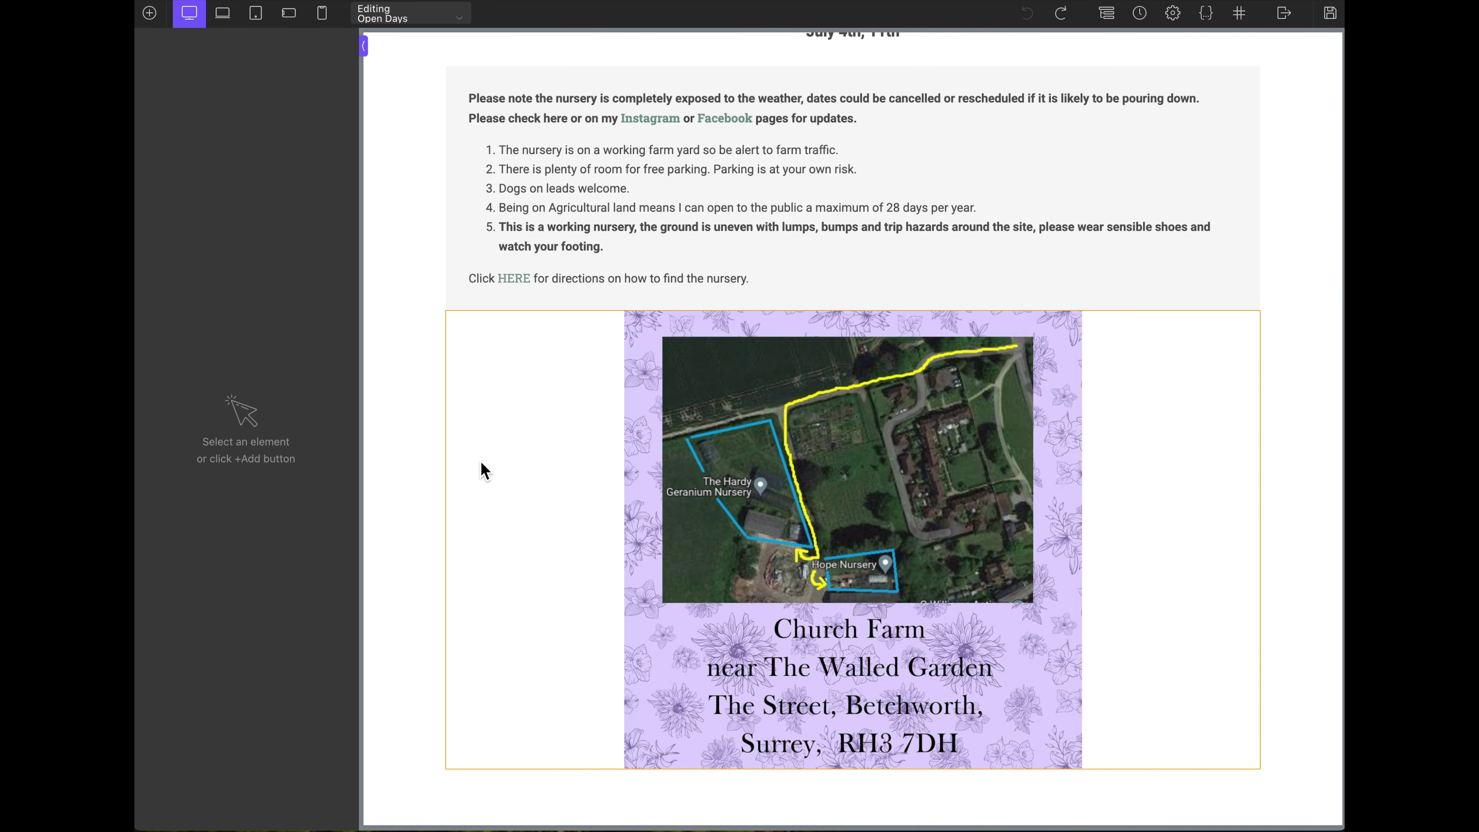
# - Add a new section and move it above Section (#2) in the structure tree
pyautogui.click(150, 14)
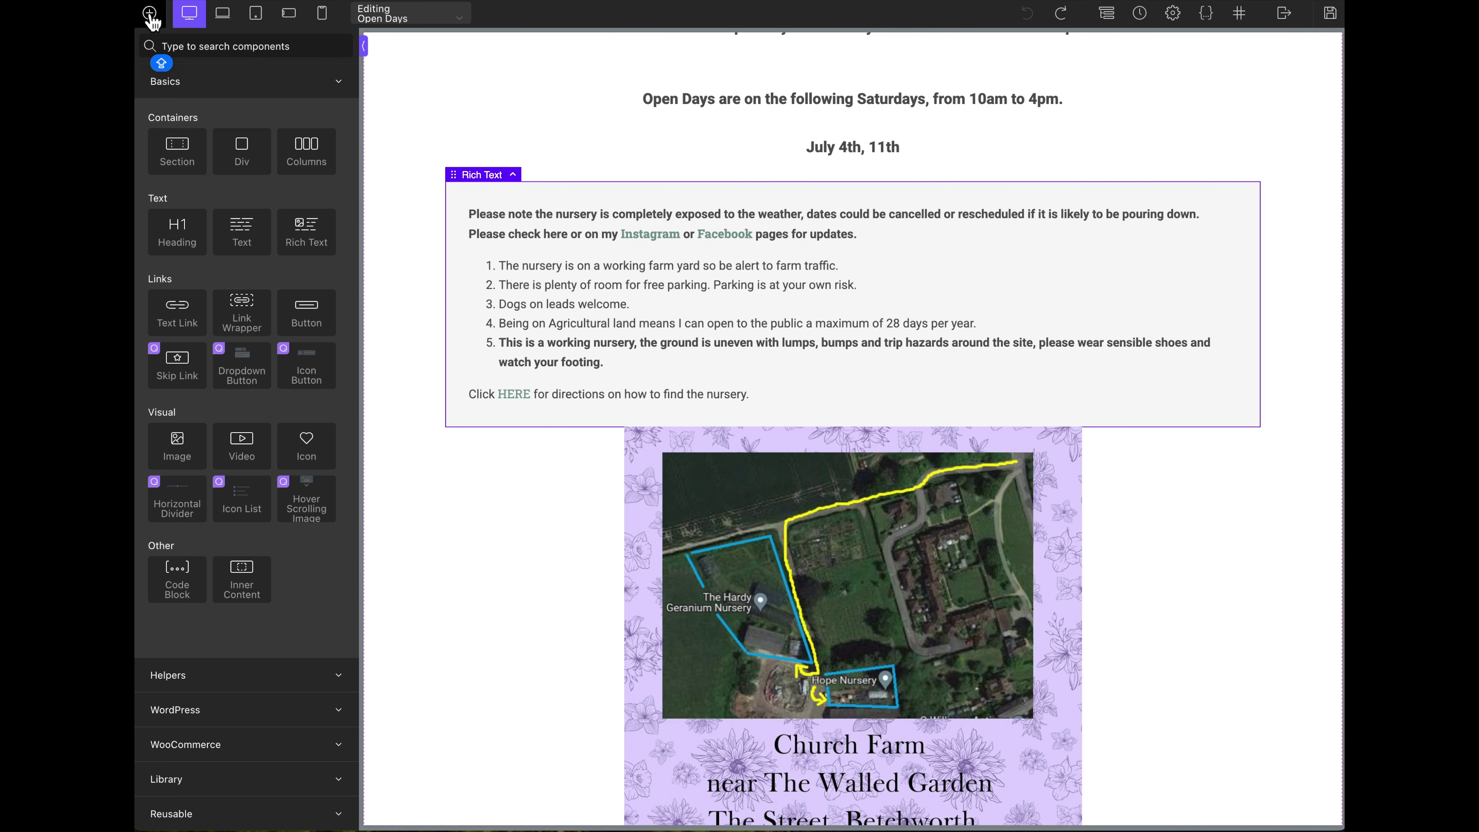
pyautogui.click(197, 175)
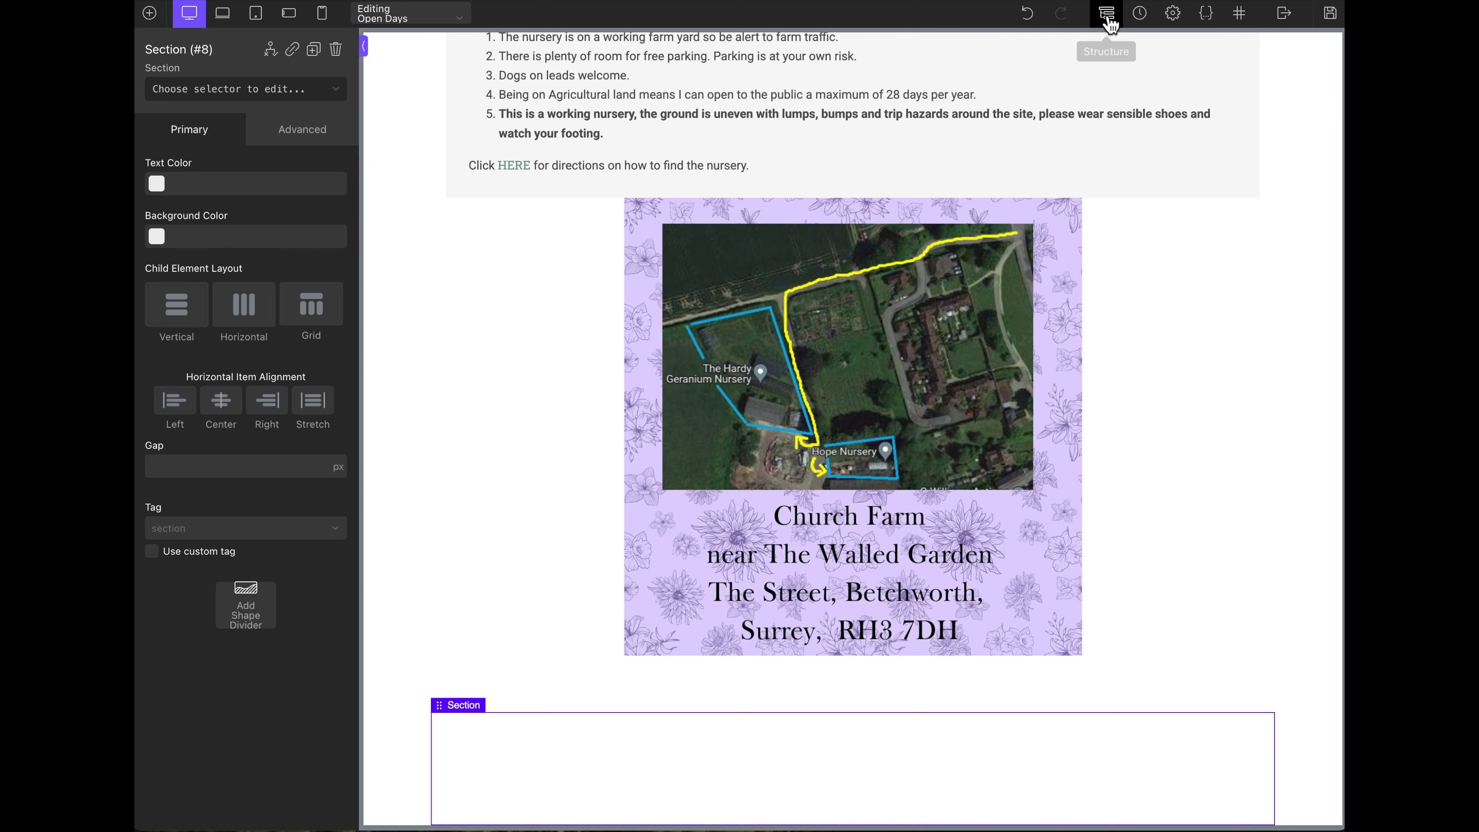
pyautogui.click(1105, 12)
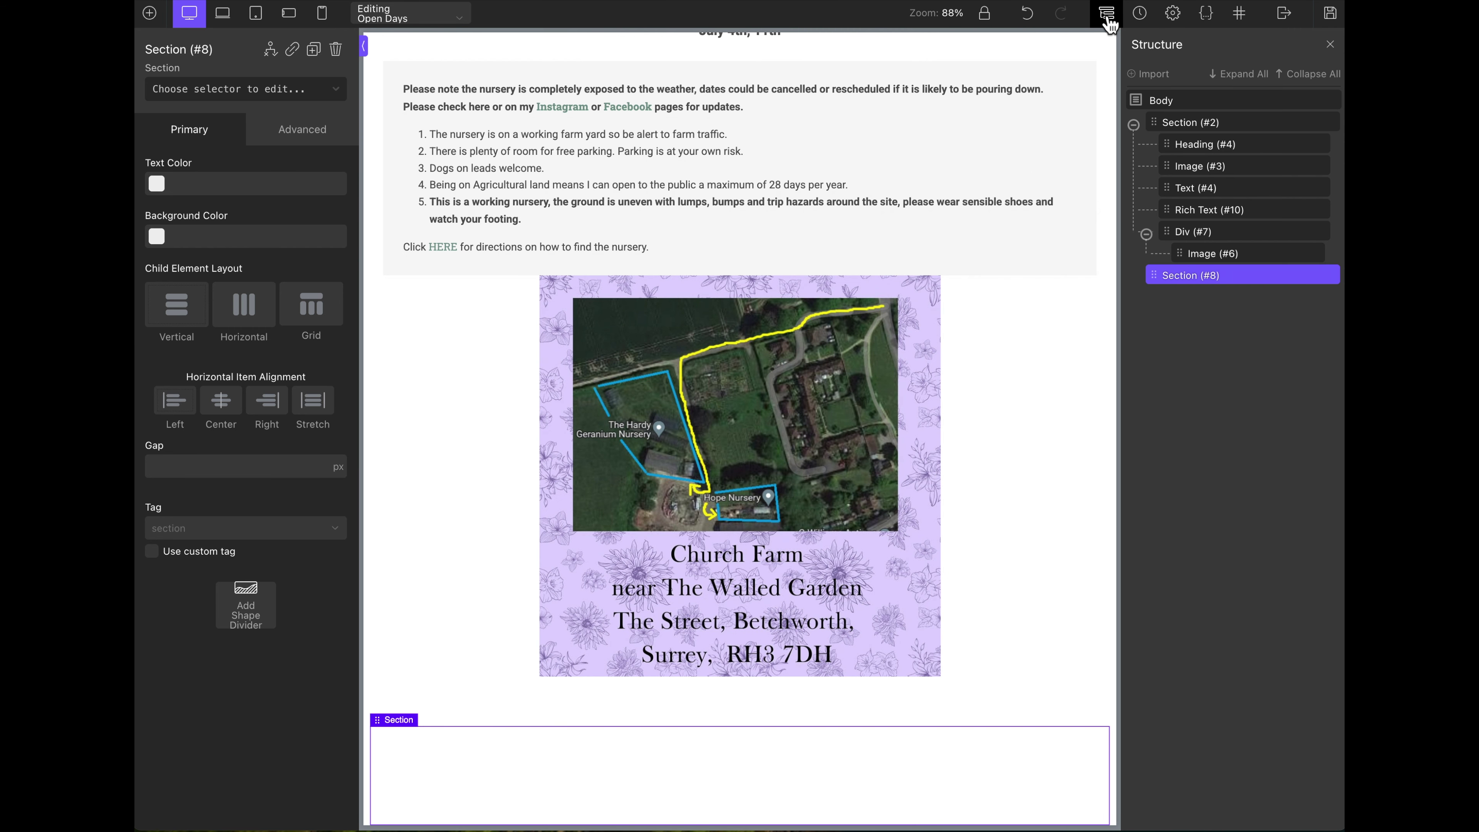
pyautogui.moveTo(1152, 275); pyautogui.dragTo(1159, 117)
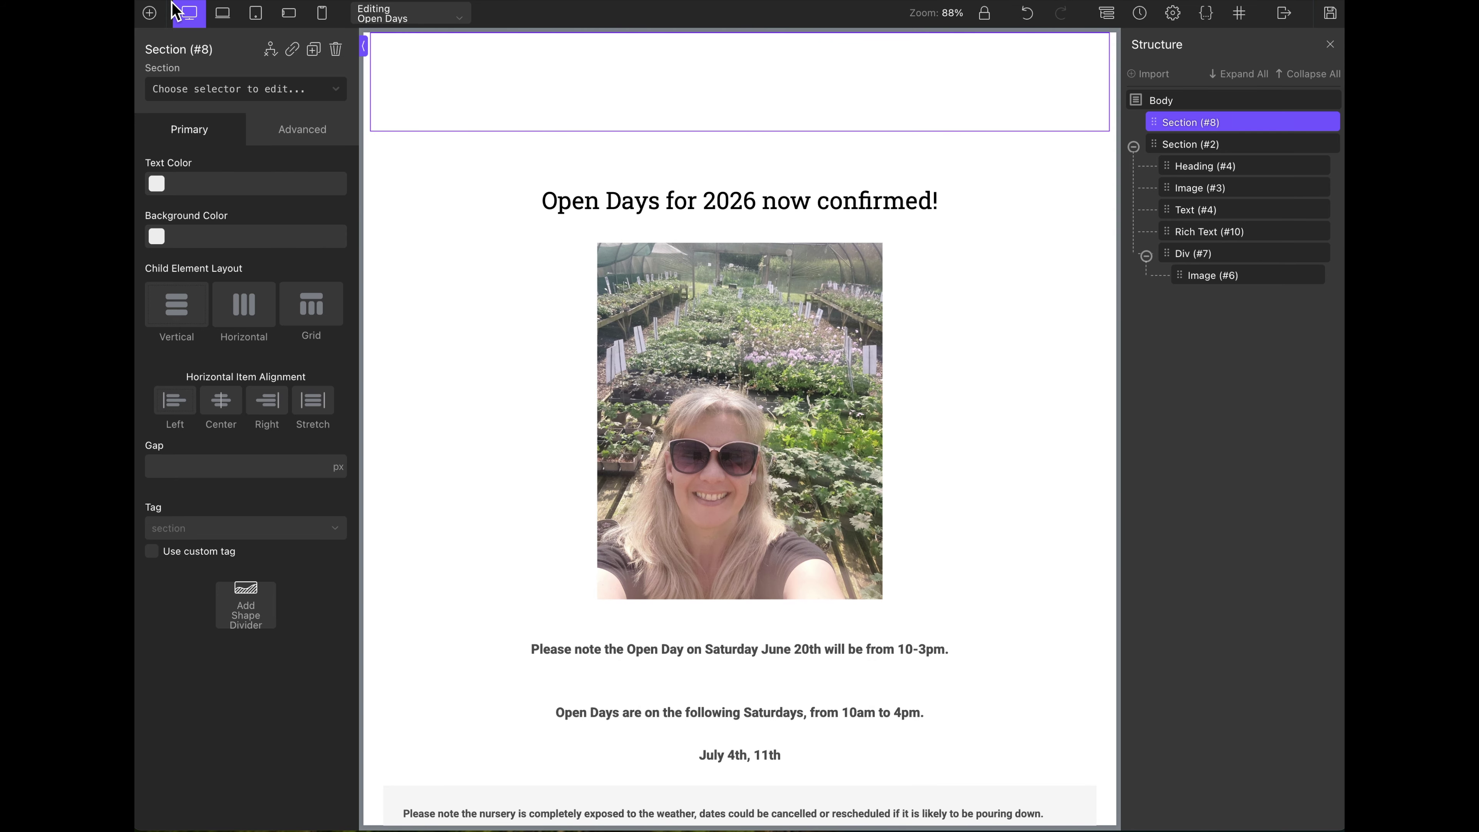
# - Add a heading reading NEW HEADING to the new section and centre the section's items horizontally
pyautogui.click(149, 12)
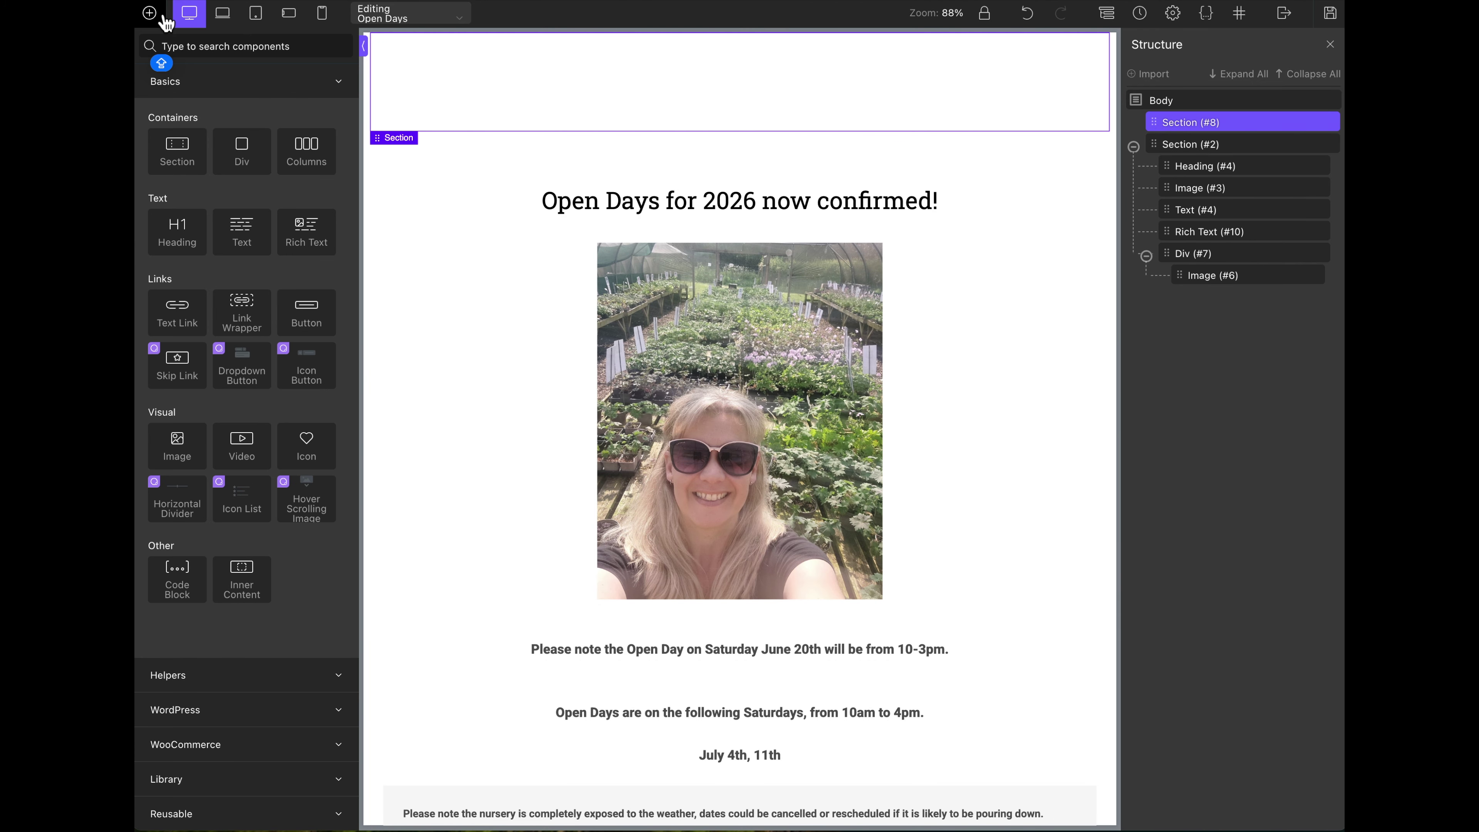
pyautogui.click(183, 240)
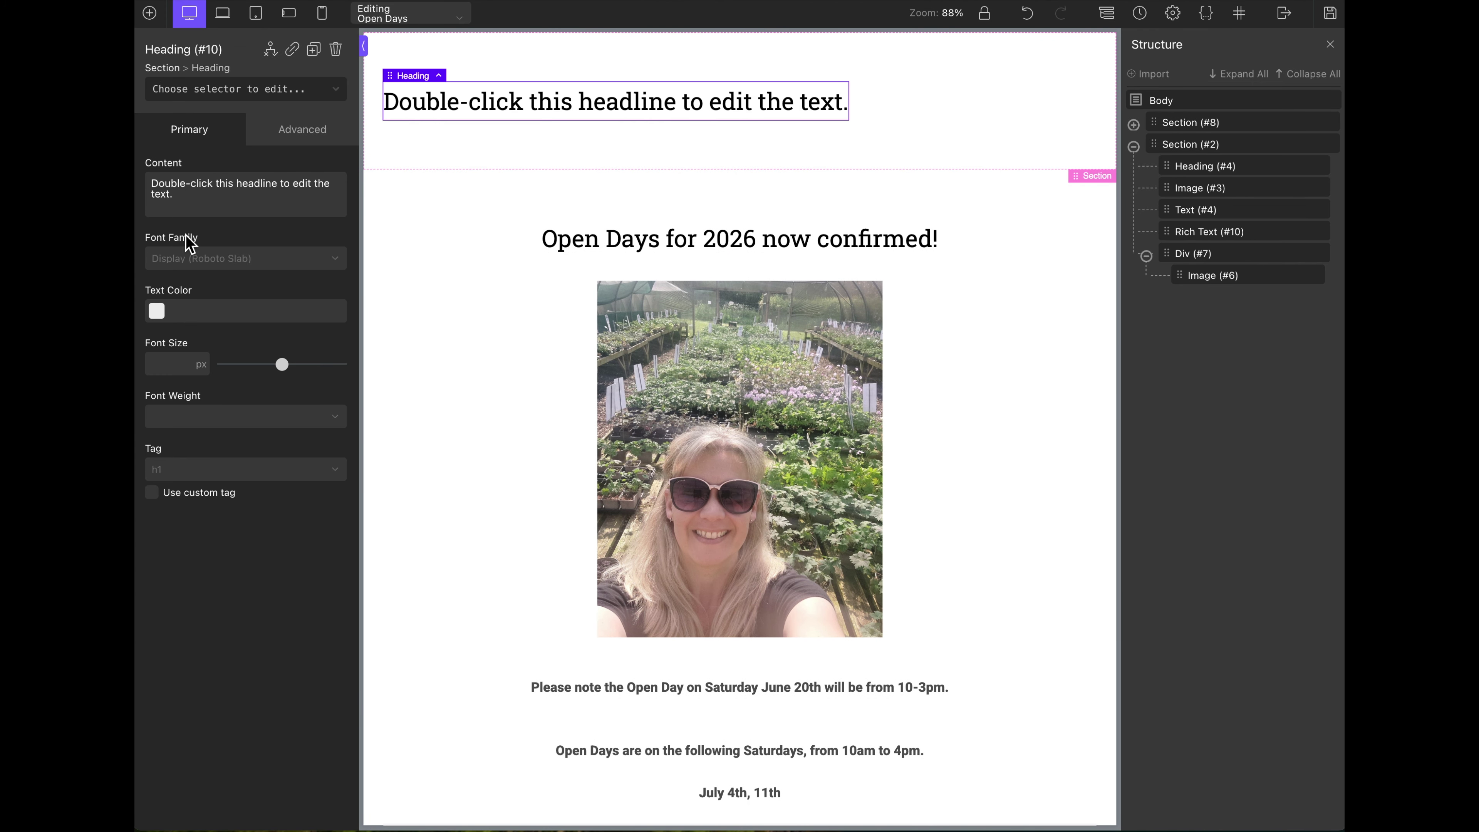
pyautogui.doubleClick(632, 111)
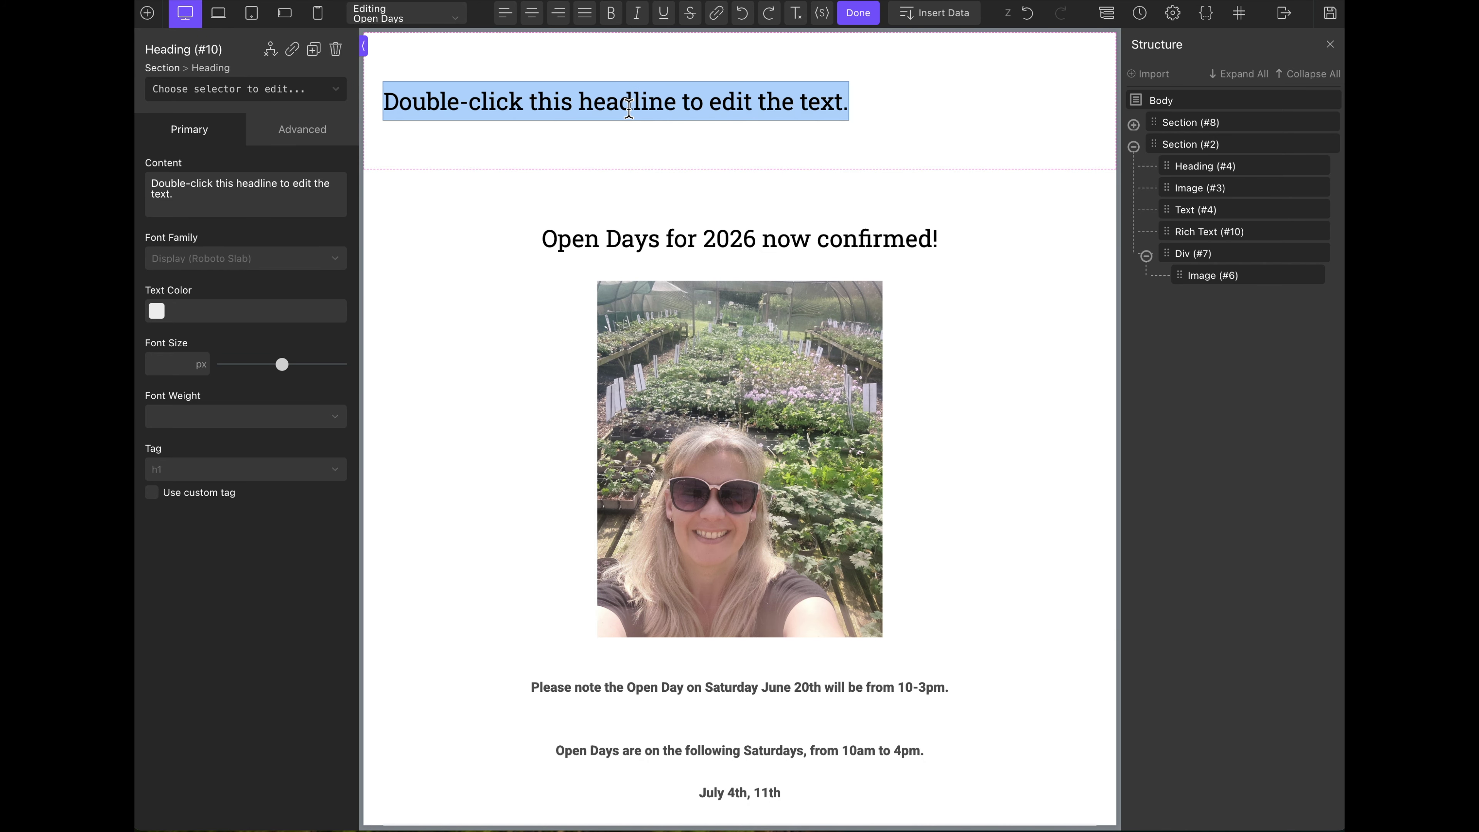
pyautogui.write('NEW HEADING')
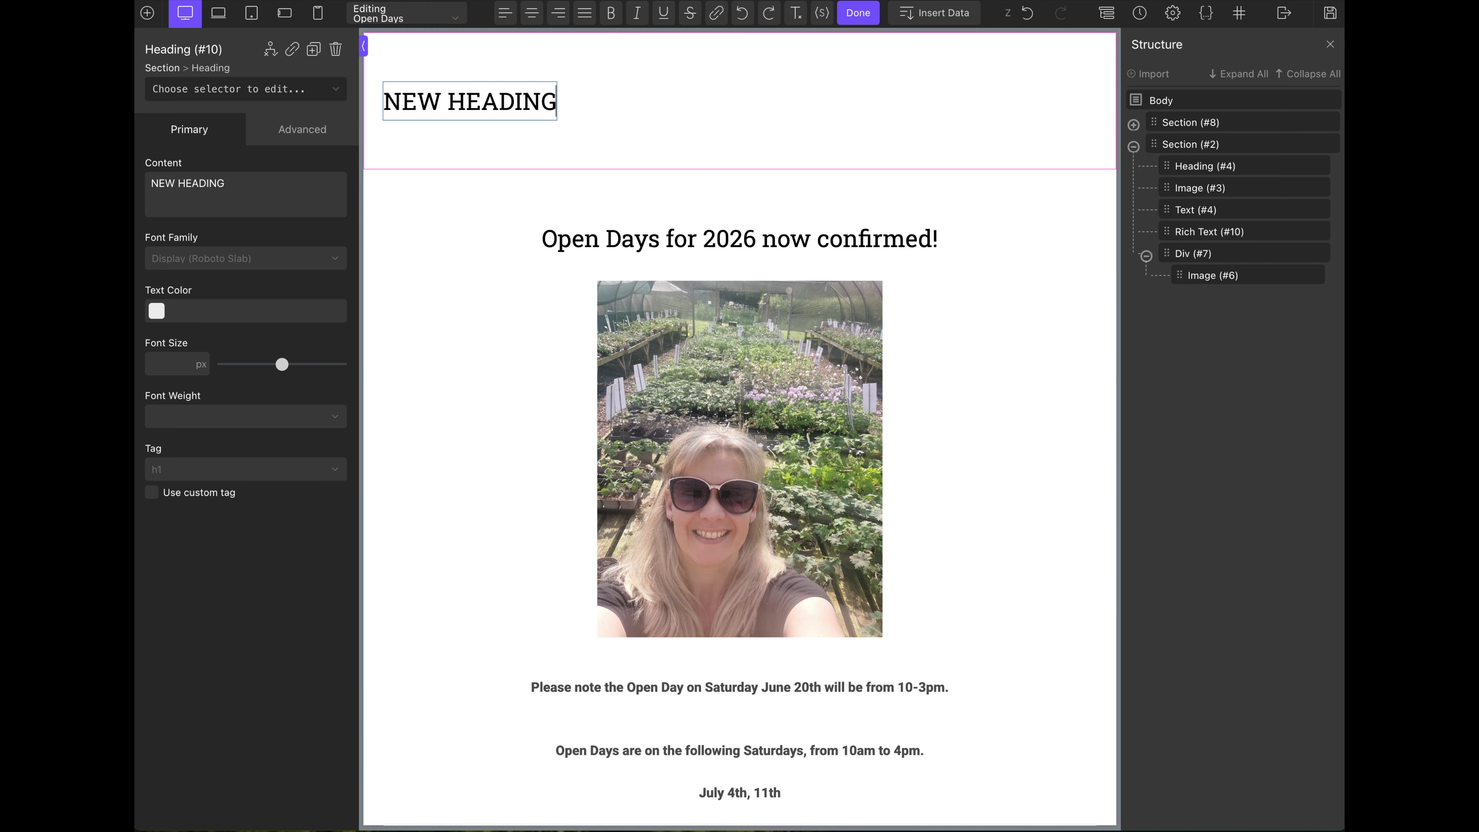
pyautogui.click(740, 115)
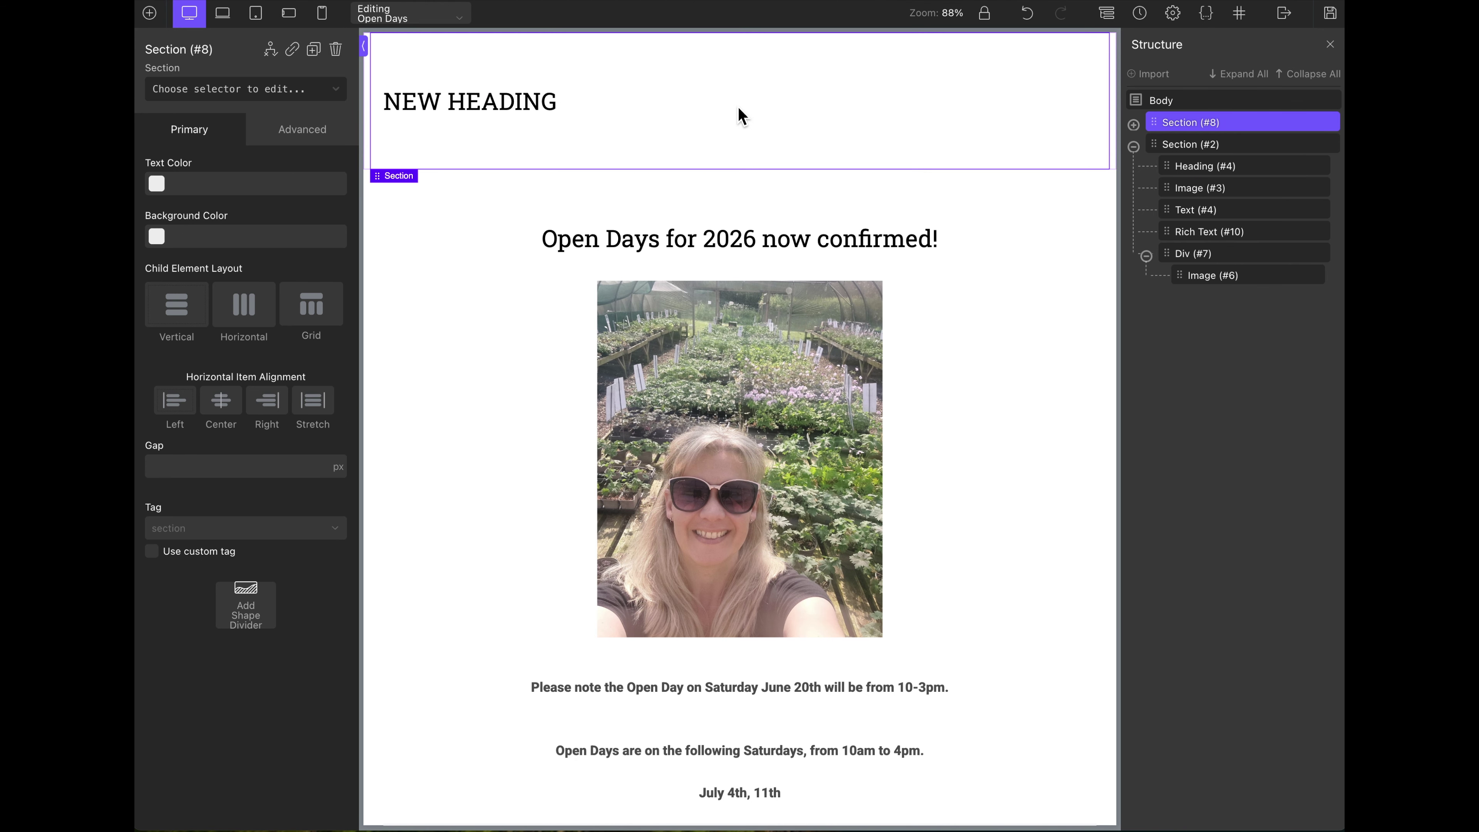
pyautogui.click(220, 400)
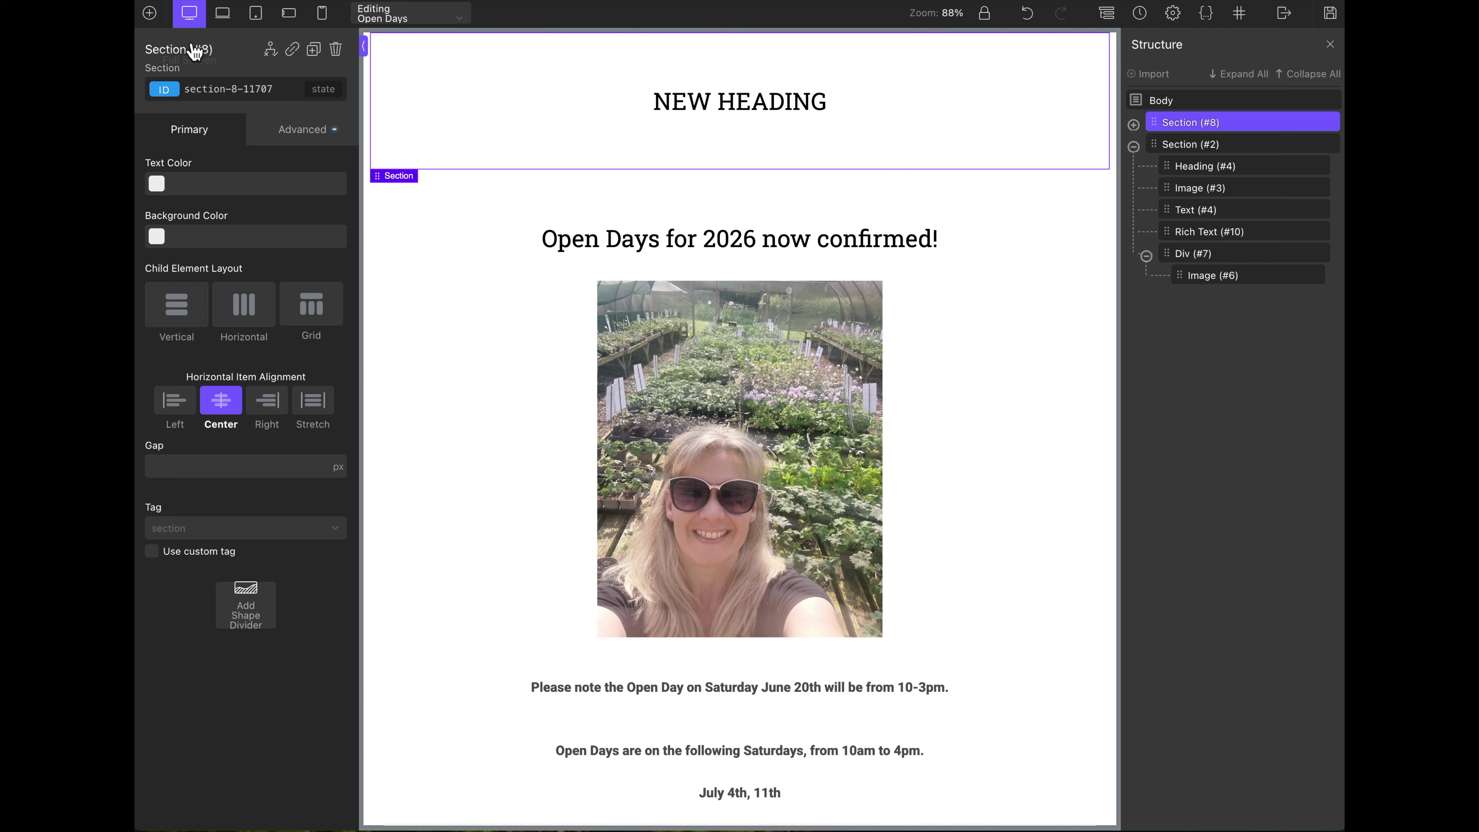
# - Insert the purple geranium card picture from the media library below NEW HEADING in Section (#8)
pyautogui.click(150, 13)
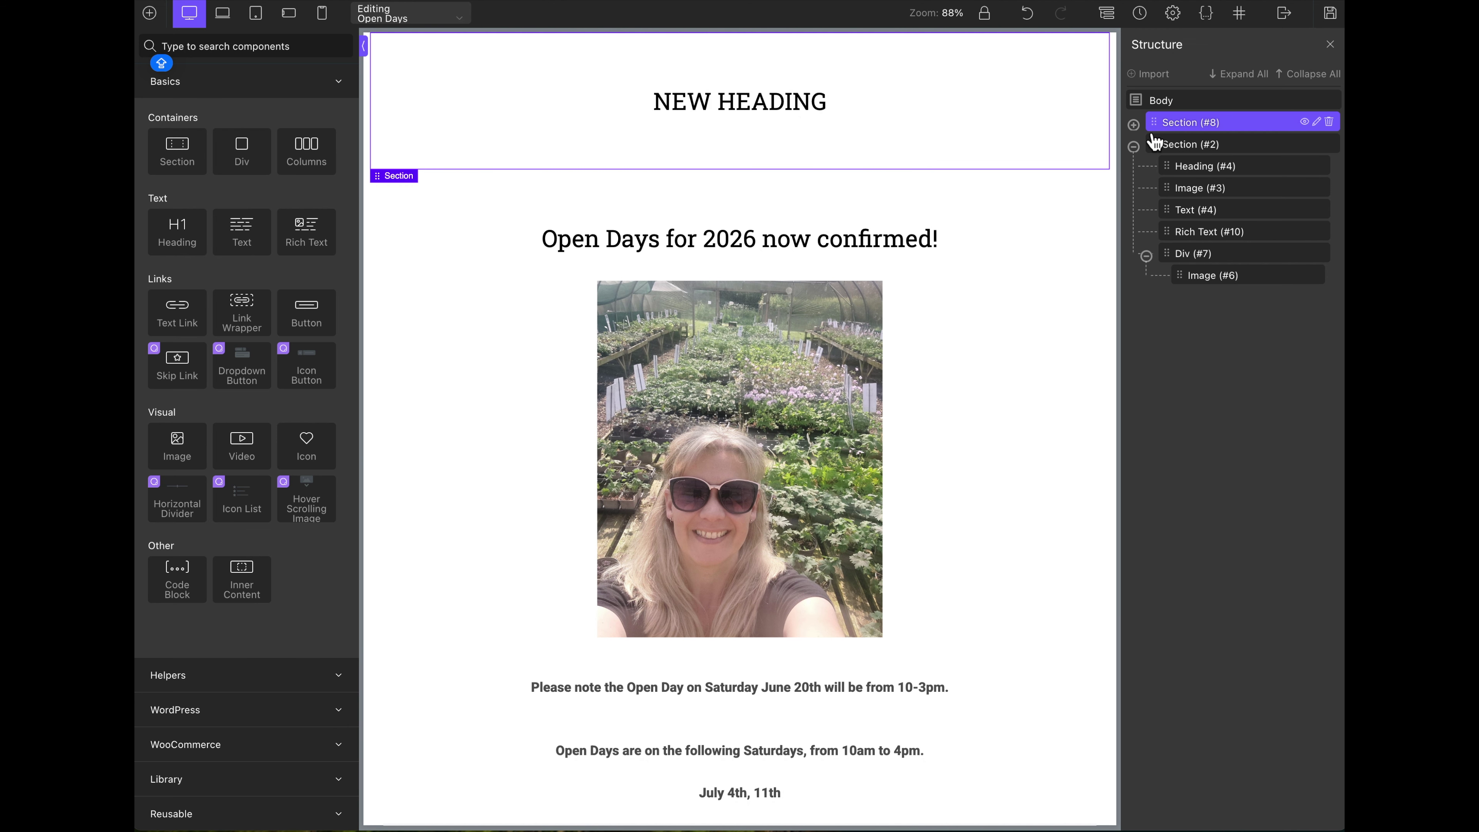
pyautogui.click(1134, 125)
pyautogui.click(1229, 149)
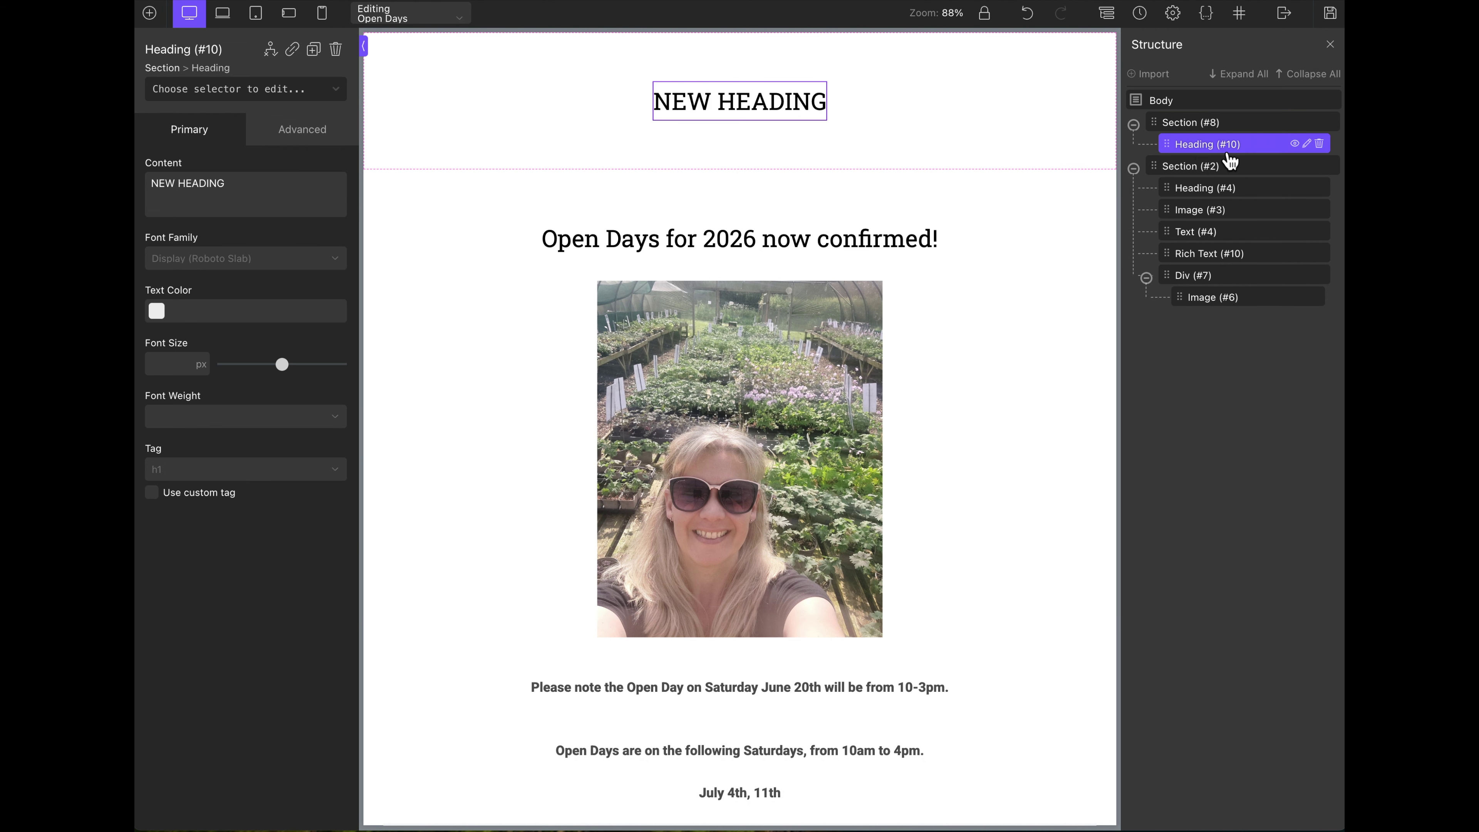
pyautogui.click(149, 13)
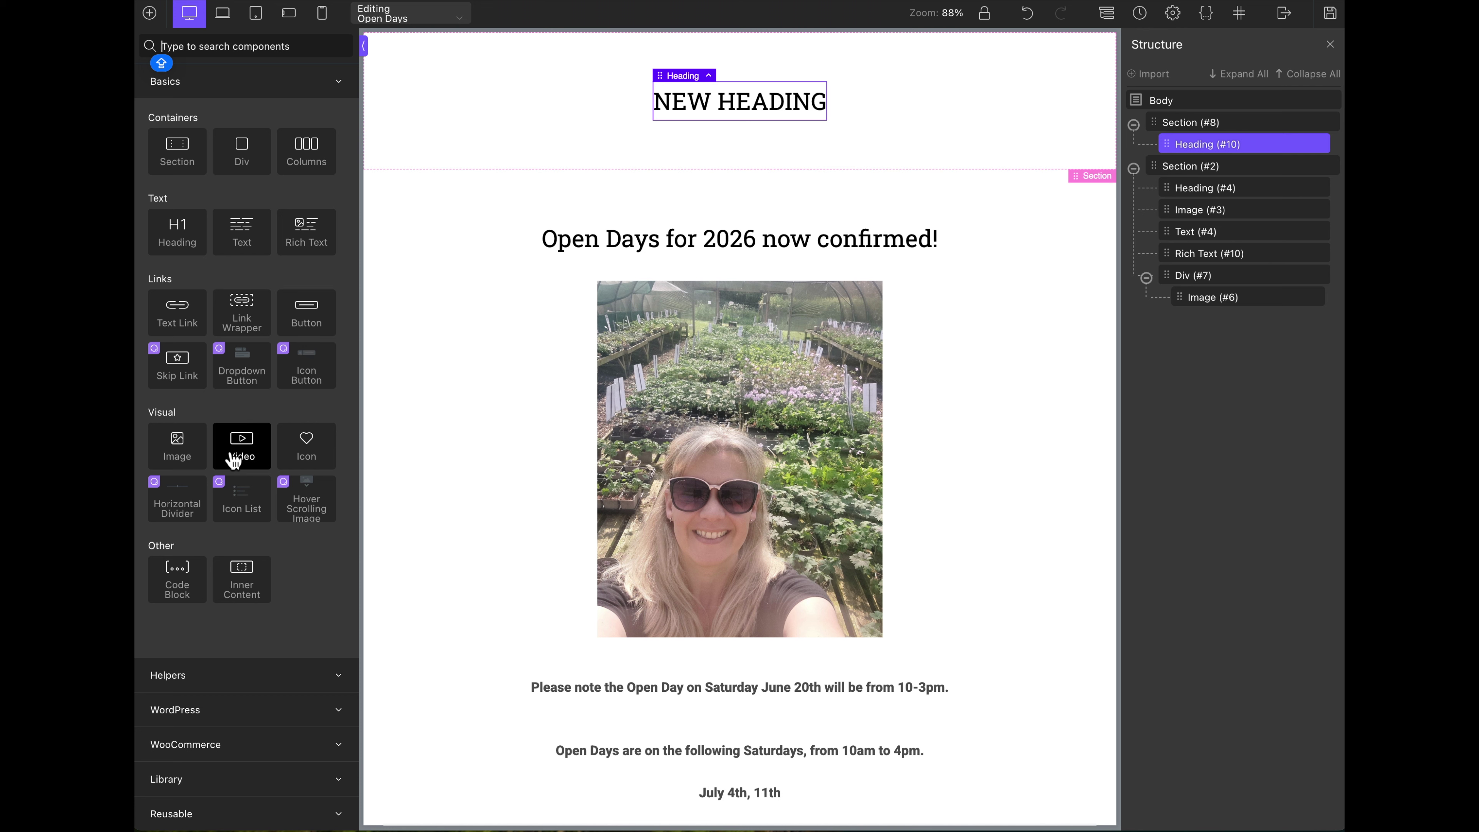
pyautogui.click(191, 460)
pyautogui.click(802, 511)
pyautogui.click(1274, 784)
# - Add a text element reading LOVELY NEW CARDS below the card image
pyautogui.click(151, 17)
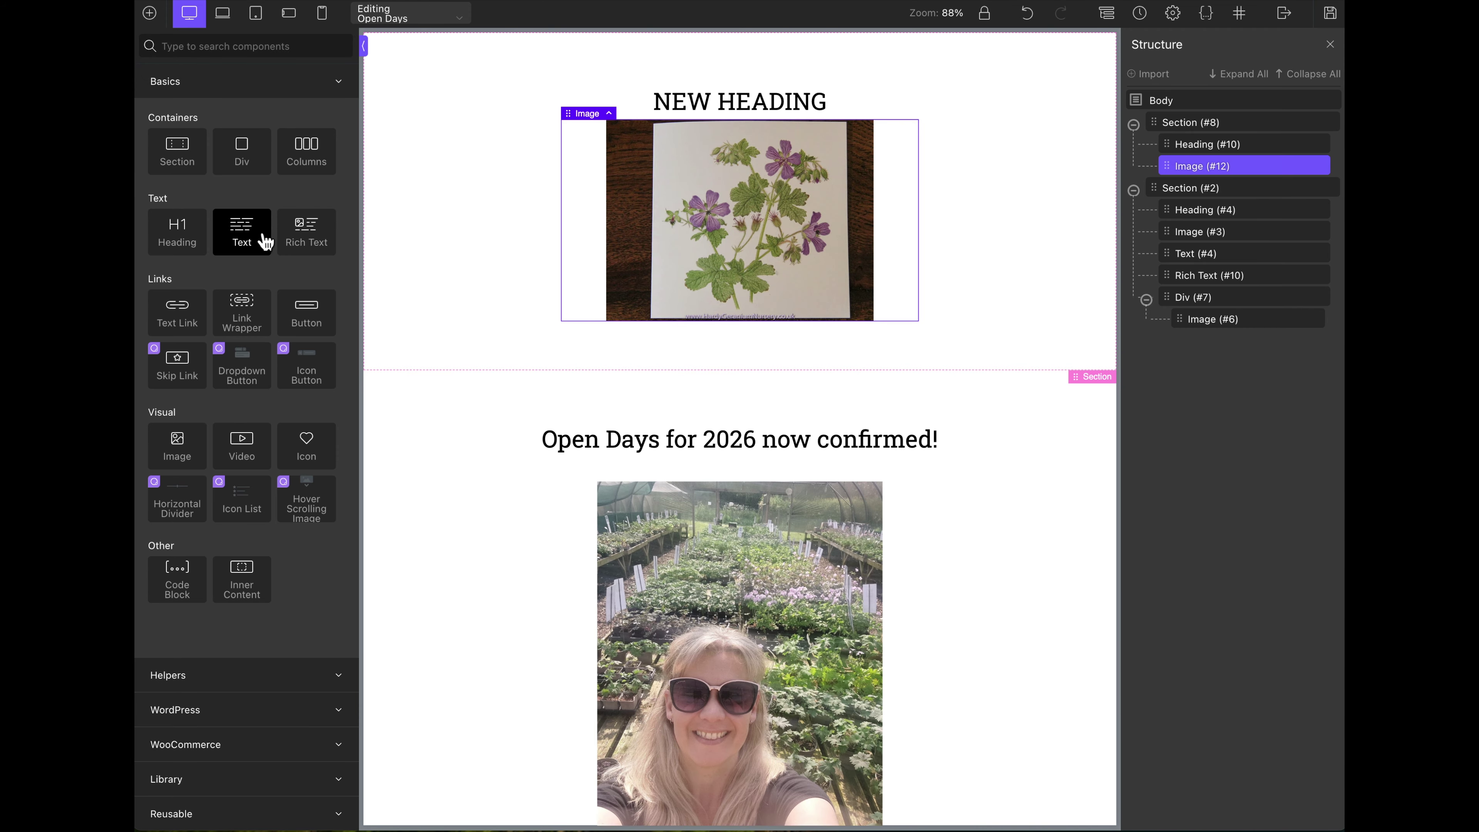
pyautogui.click(265, 241)
pyautogui.click(200, 217)
pyautogui.hotkey('ctrl', 'a')
pyautogui.write('LOVELY NEW CARDS')
# - Add a button in the purple global colour below LOVELY NEW CARDS, and a rich text block directly below the card image
pyautogui.click(150, 13)
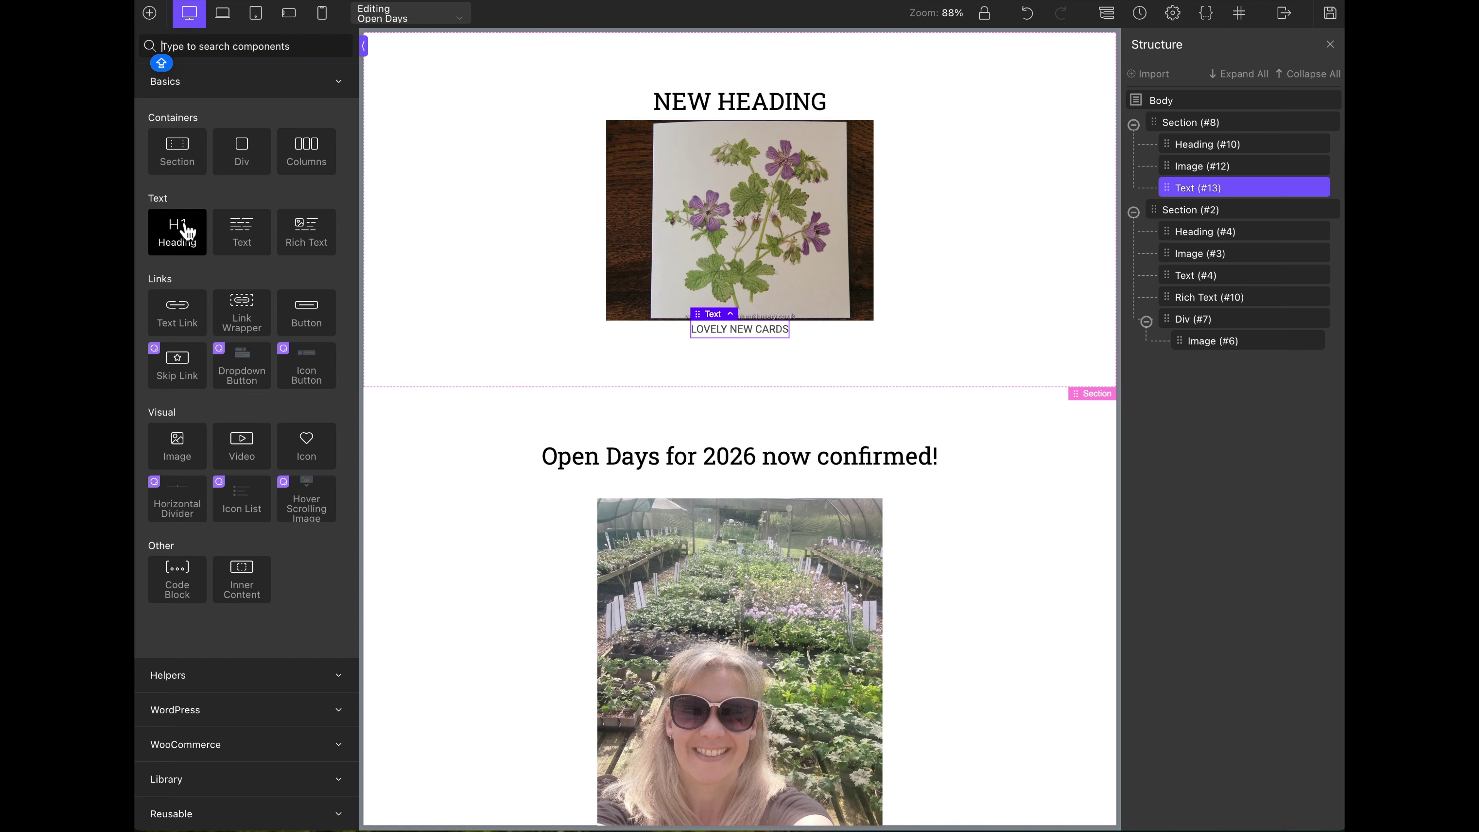
pyautogui.click(319, 326)
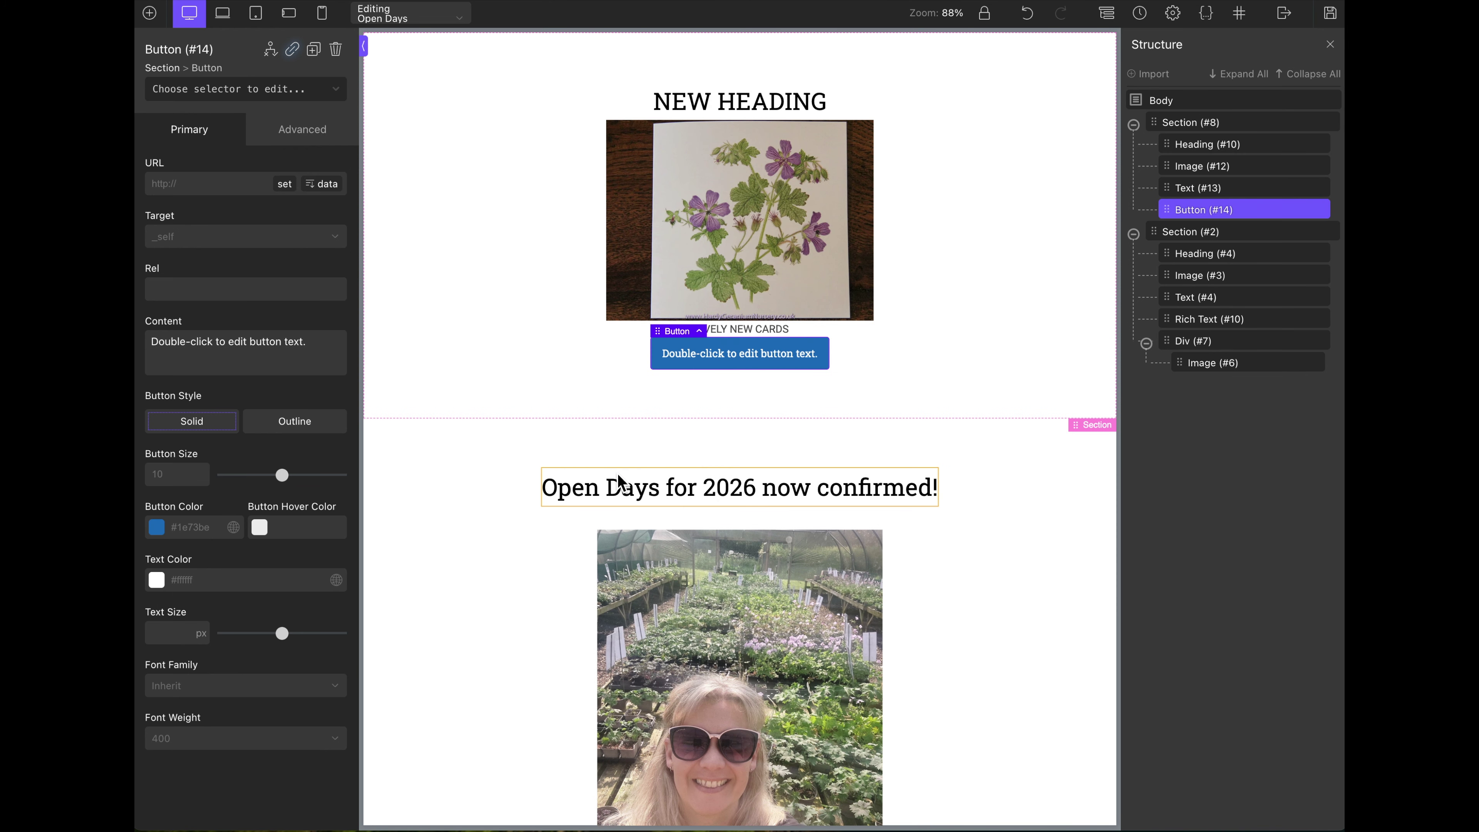
pyautogui.click(158, 528)
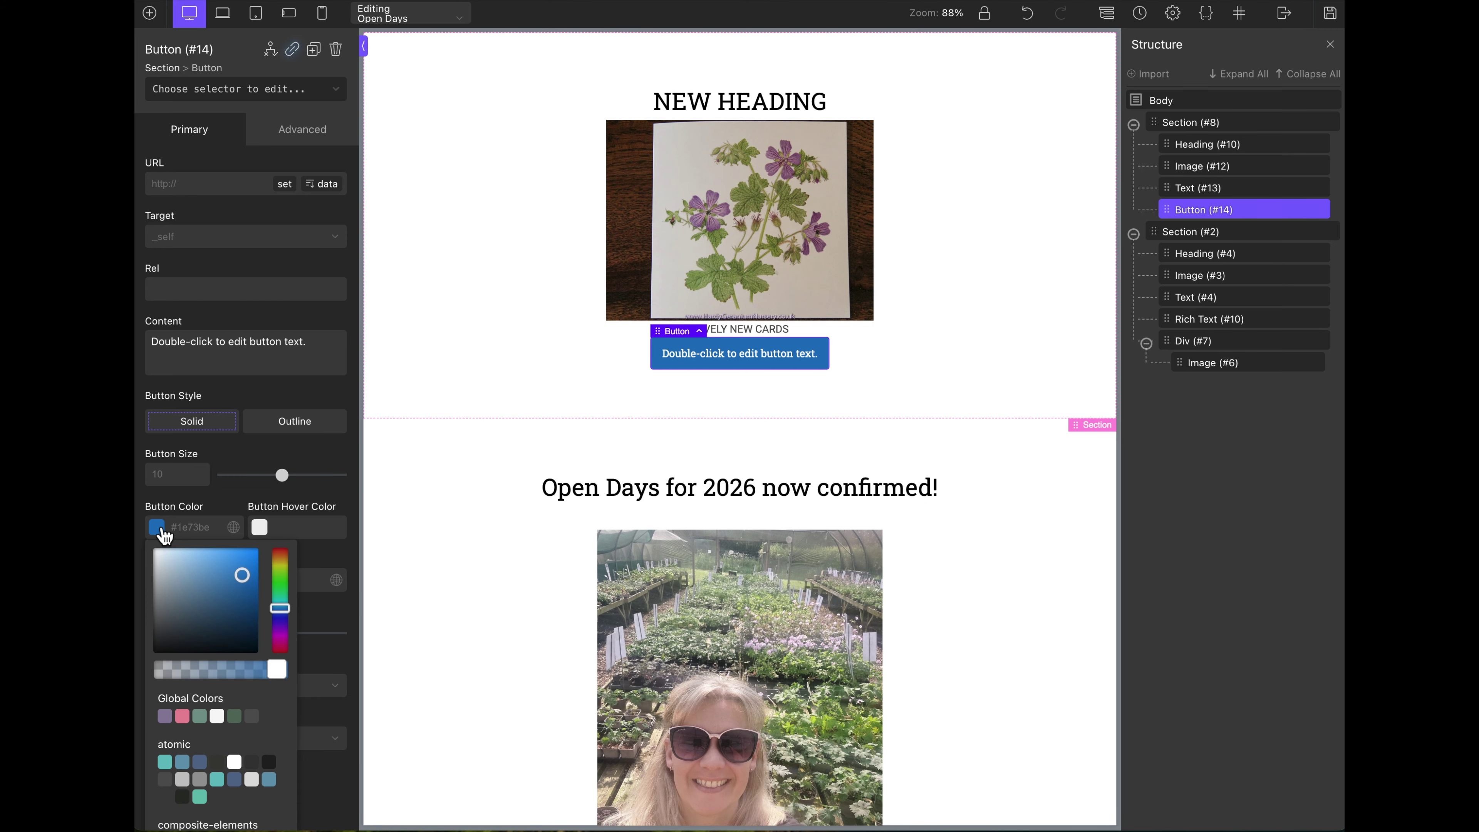
pyautogui.click(164, 716)
pyautogui.click(262, 528)
pyautogui.click(151, 15)
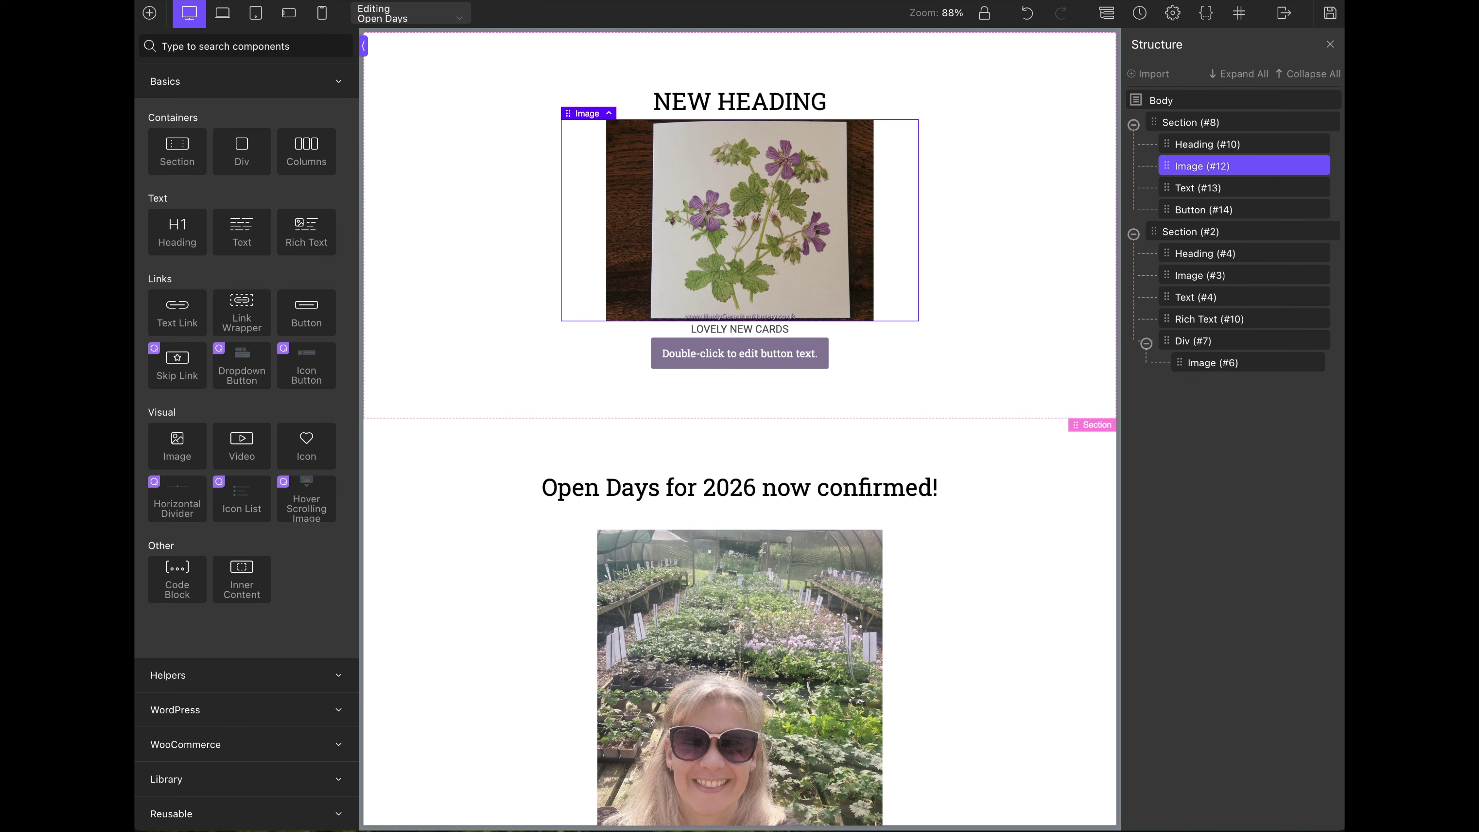
pyautogui.click(320, 233)
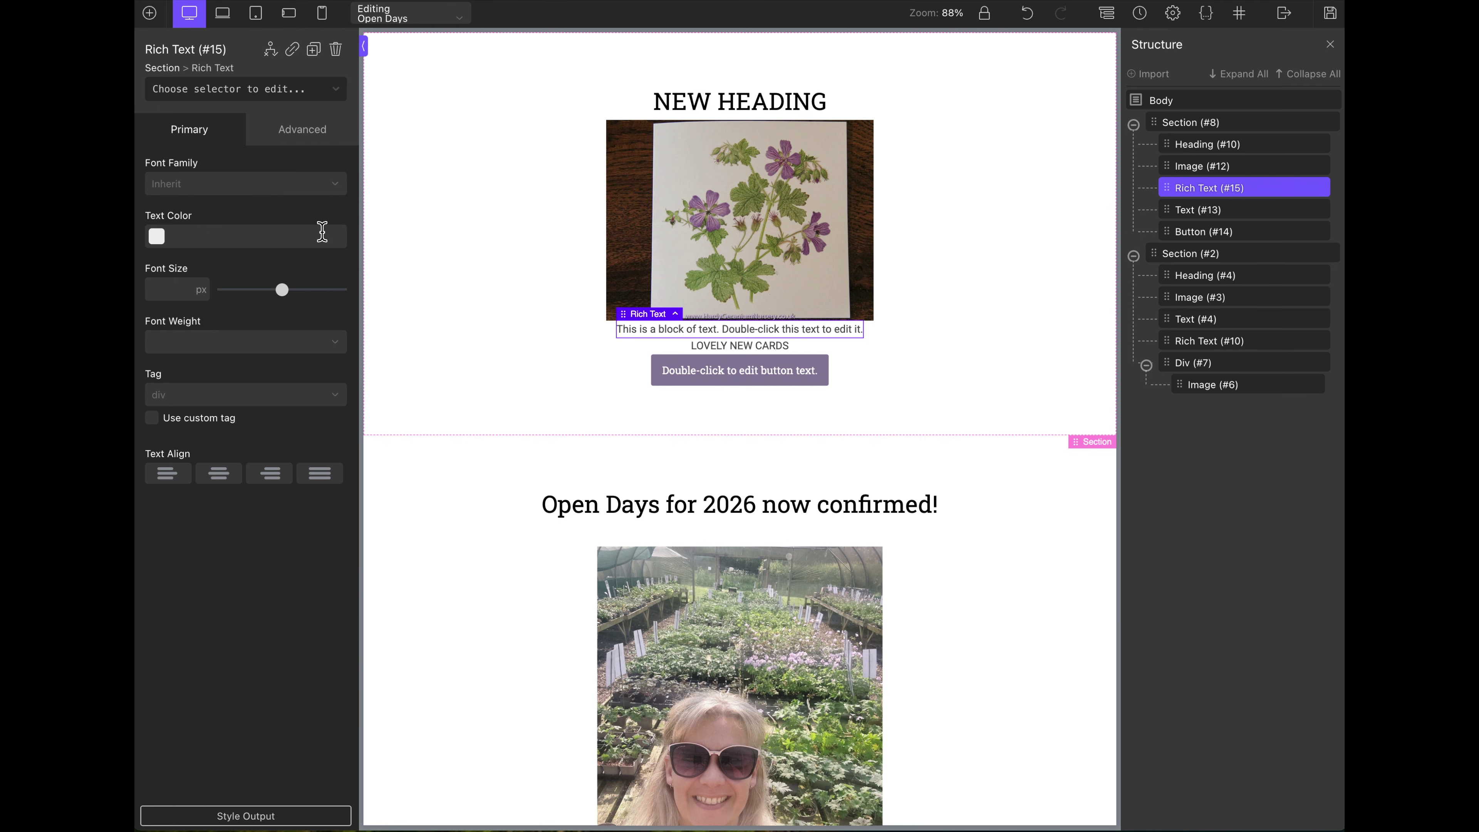
# - Select Section (#8) and examine its layout at the tablet, phone landscape and phone portrait breakpoints
pyautogui.click(1191, 122)
pyautogui.click(256, 12)
pyautogui.click(290, 17)
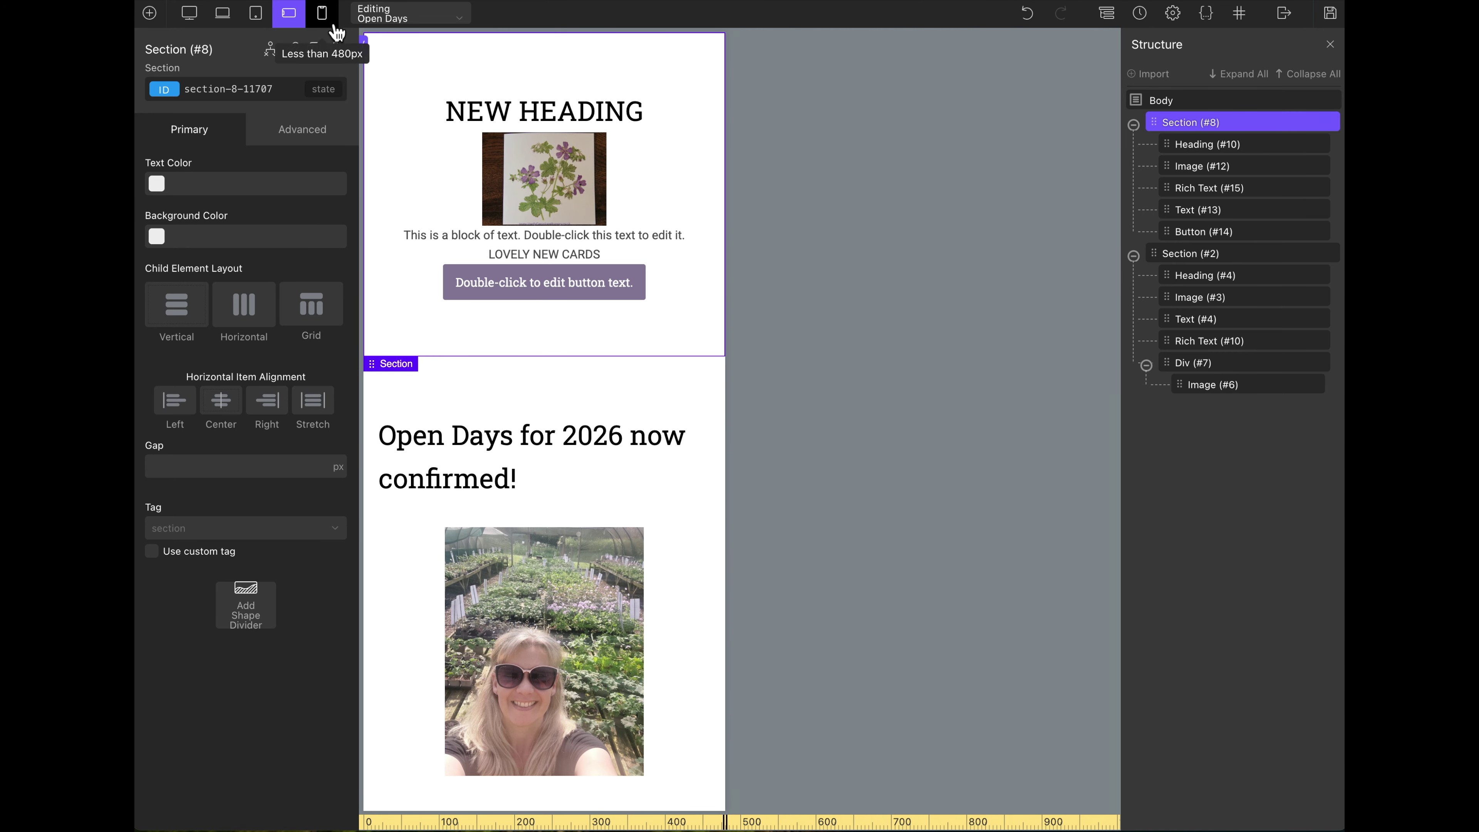
pyautogui.click(324, 13)
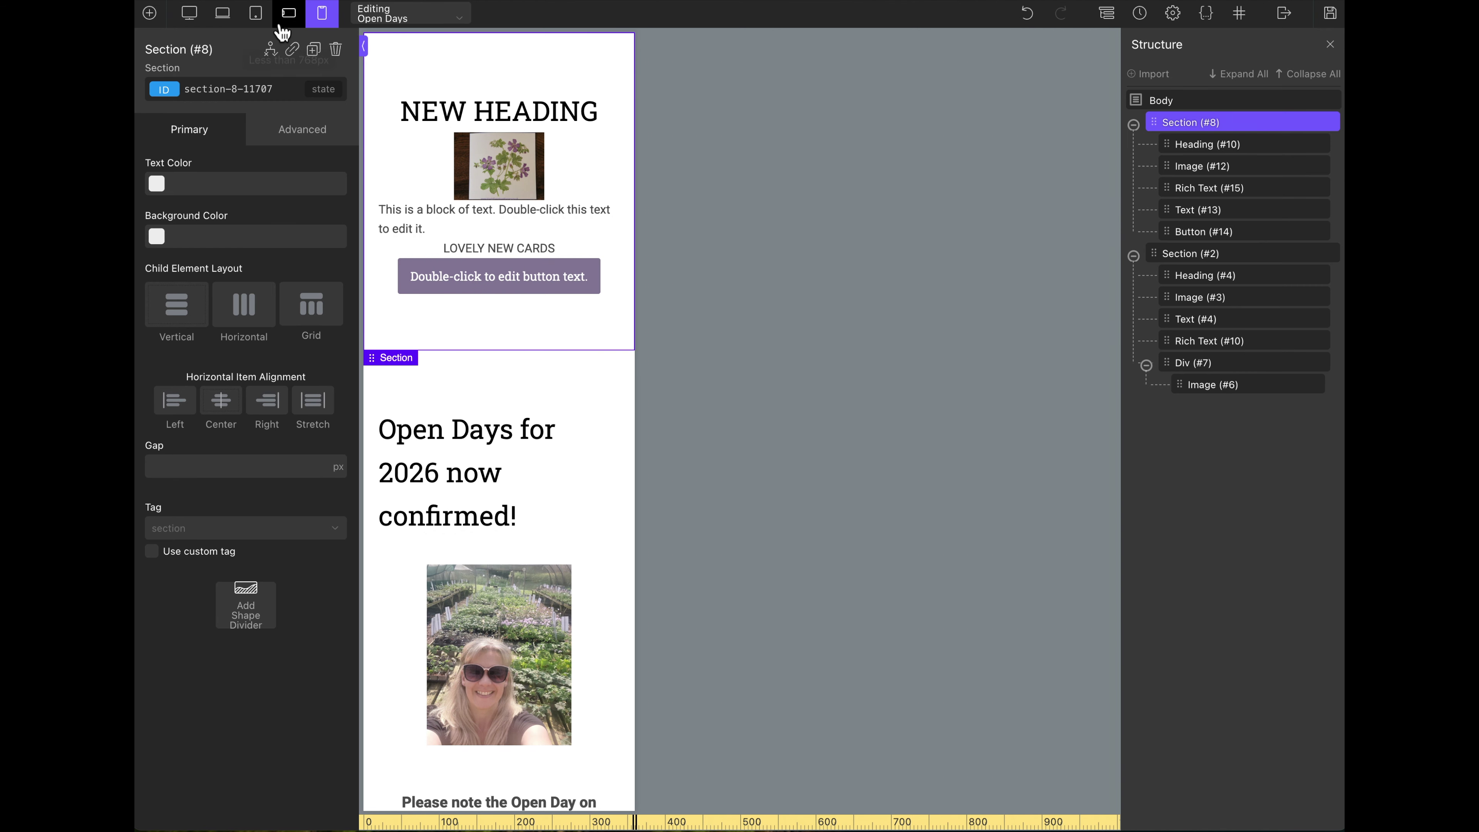
pyautogui.click(289, 15)
pyautogui.click(270, 17)
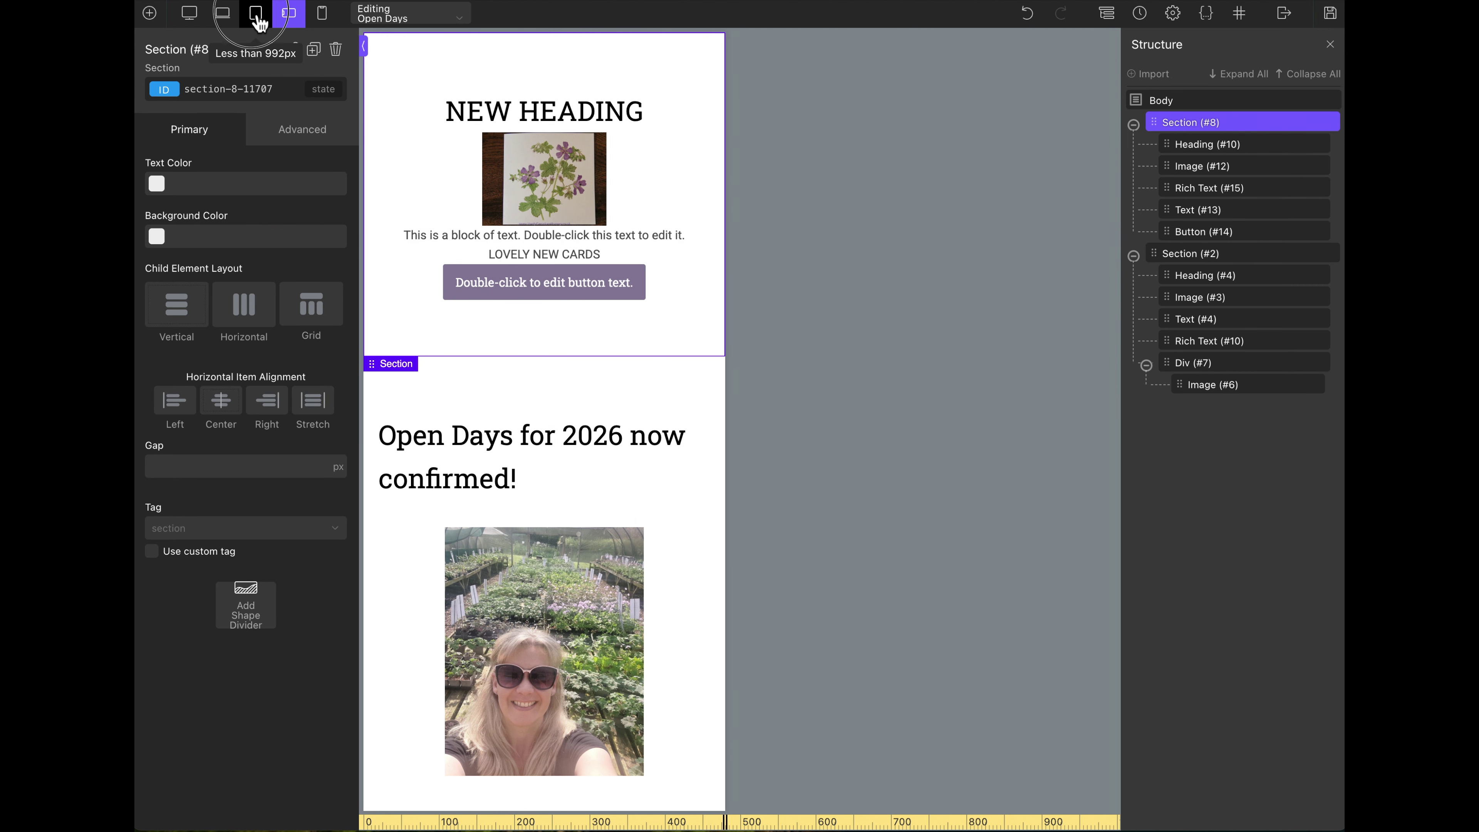
pyautogui.click(297, 18)
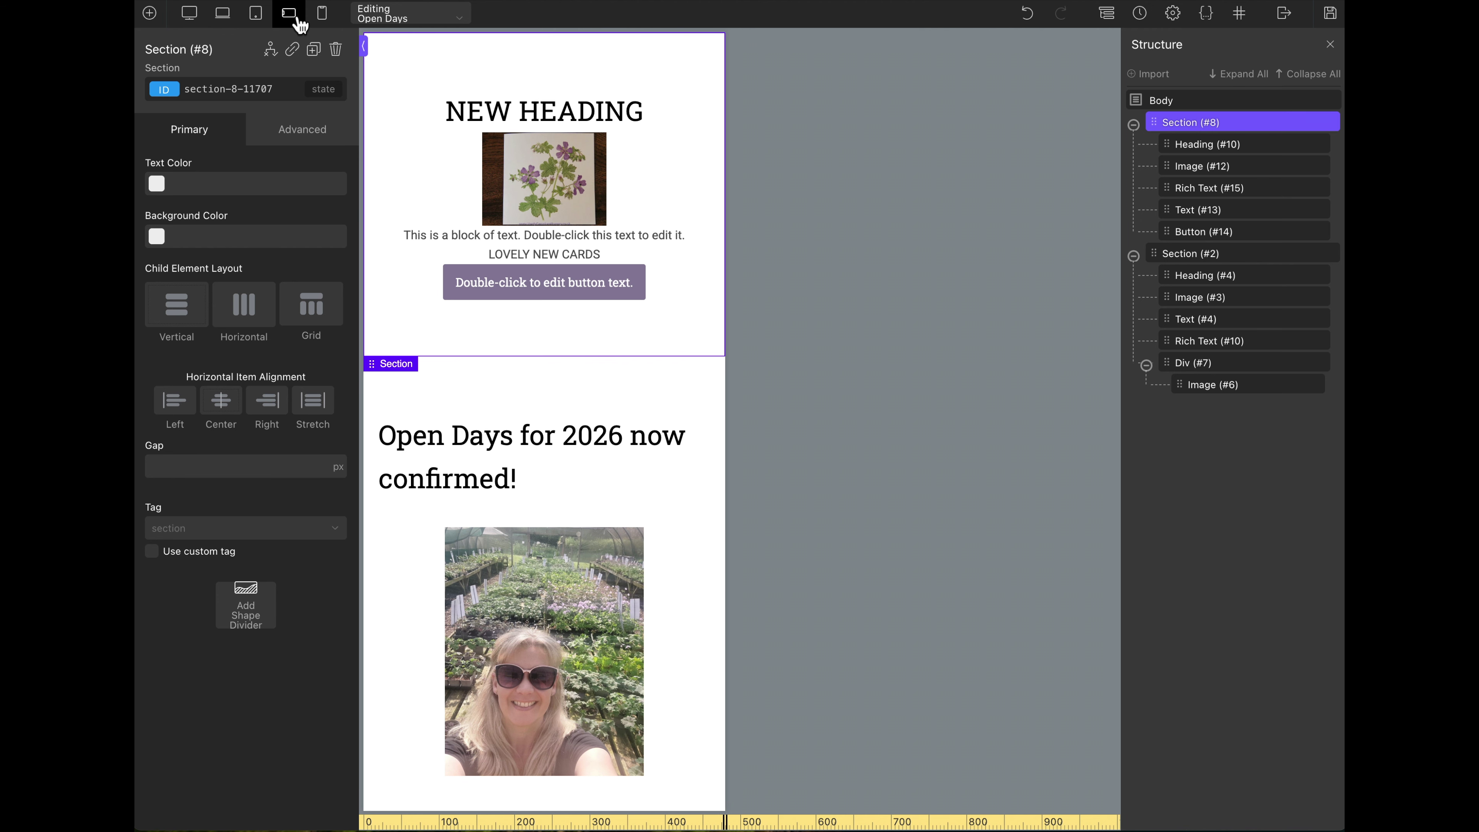
pyautogui.click(322, 13)
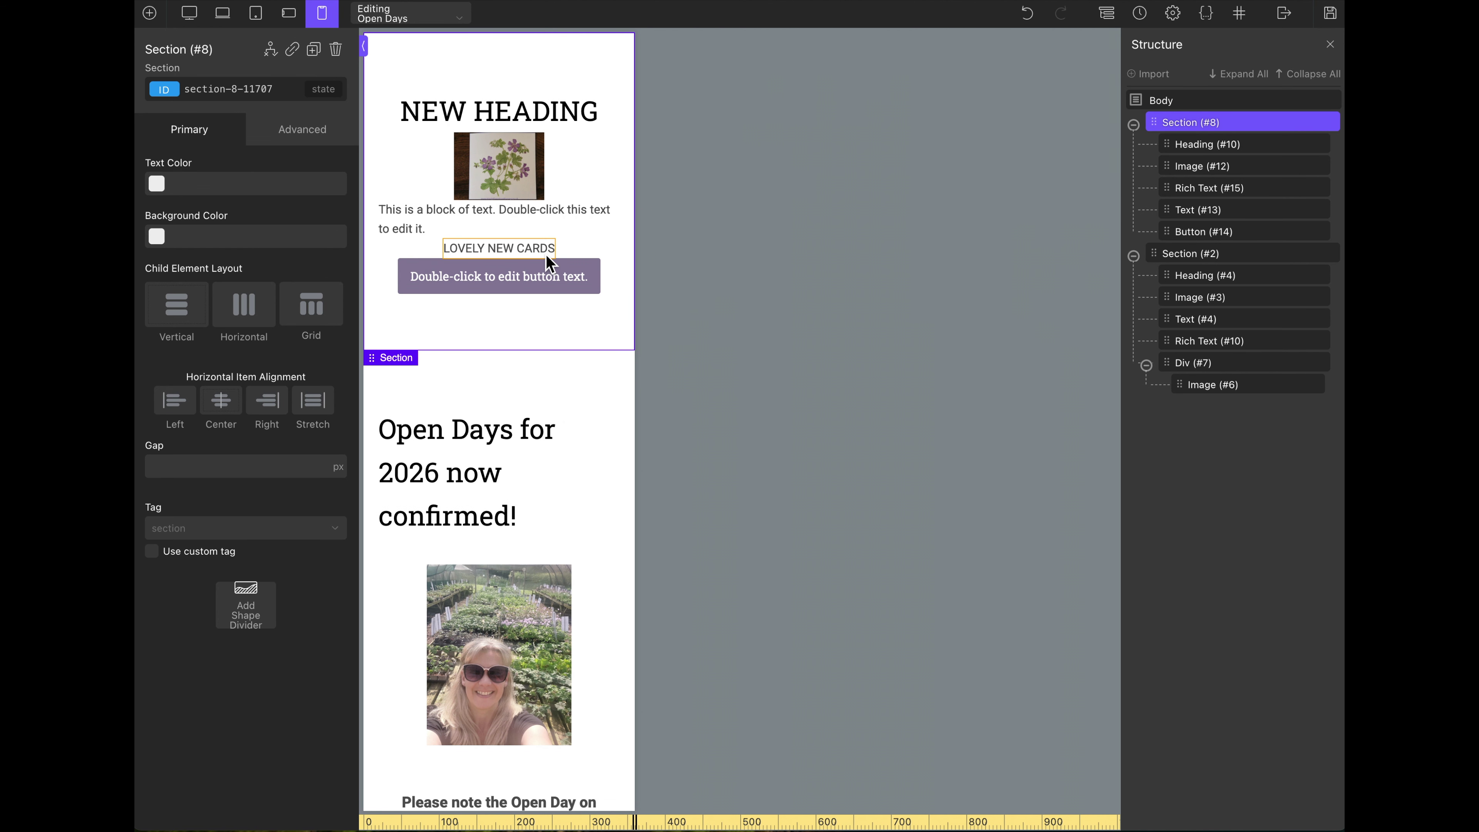
# - At the phone landscape breakpoint, give the card image a spacing of 20 at its top and bottom
pyautogui.click(288, 15)
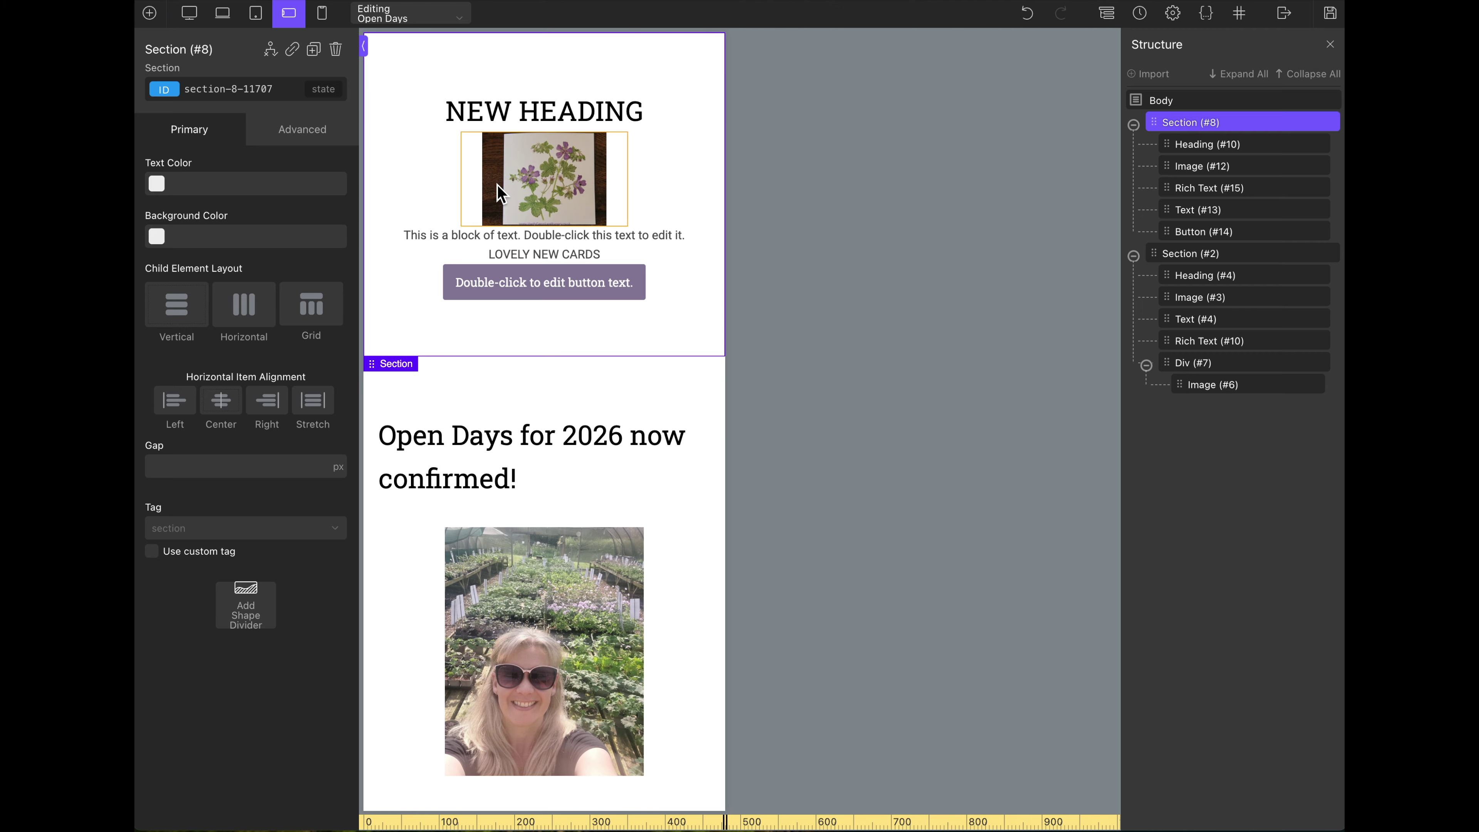
pyautogui.click(539, 183)
pyautogui.click(322, 142)
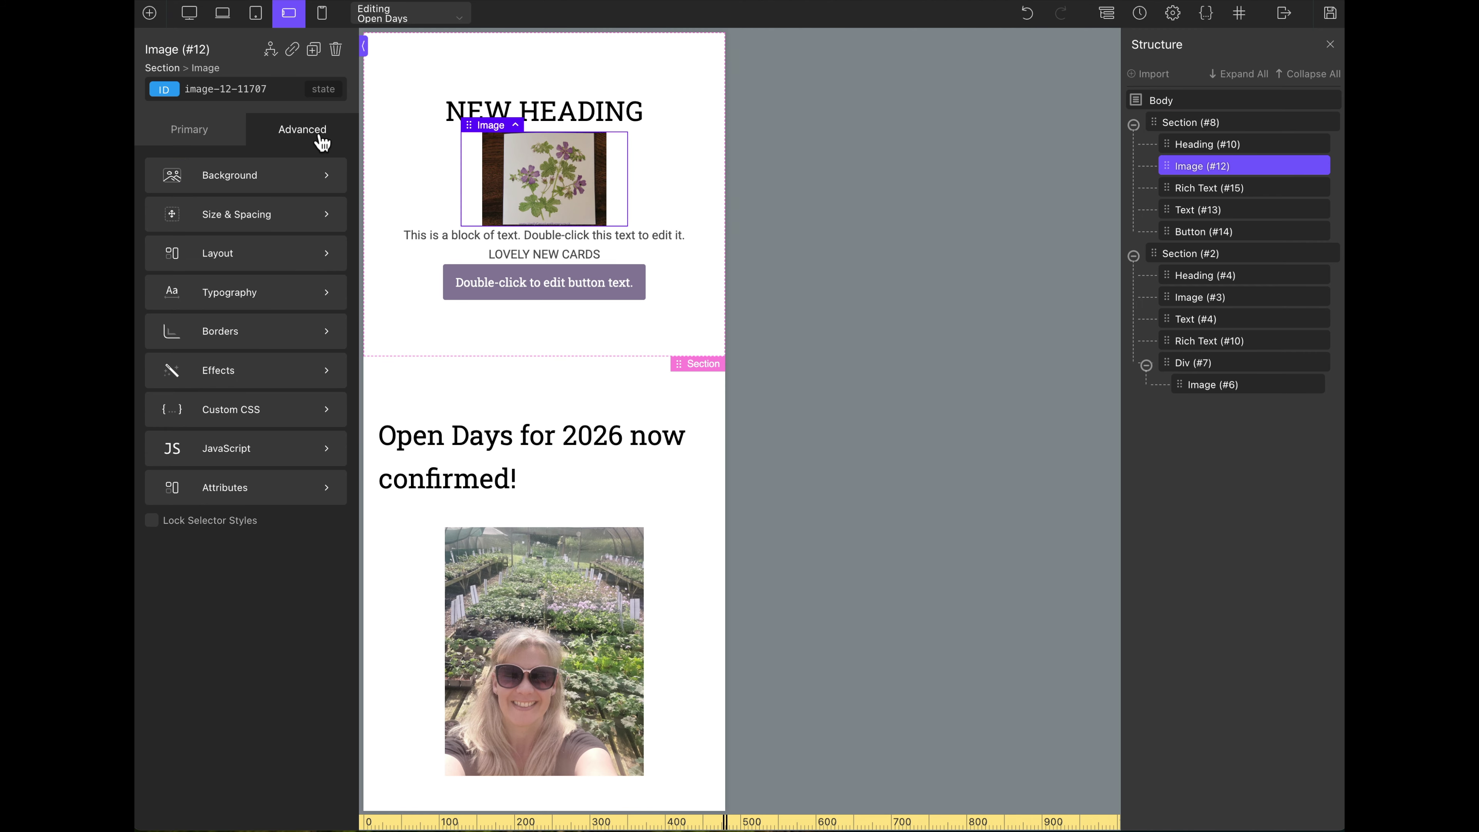
pyautogui.click(317, 230)
pyautogui.click(188, 219)
pyautogui.write('20')
pyautogui.click(185, 275)
pyautogui.write('20')
pyautogui.click(421, 335)
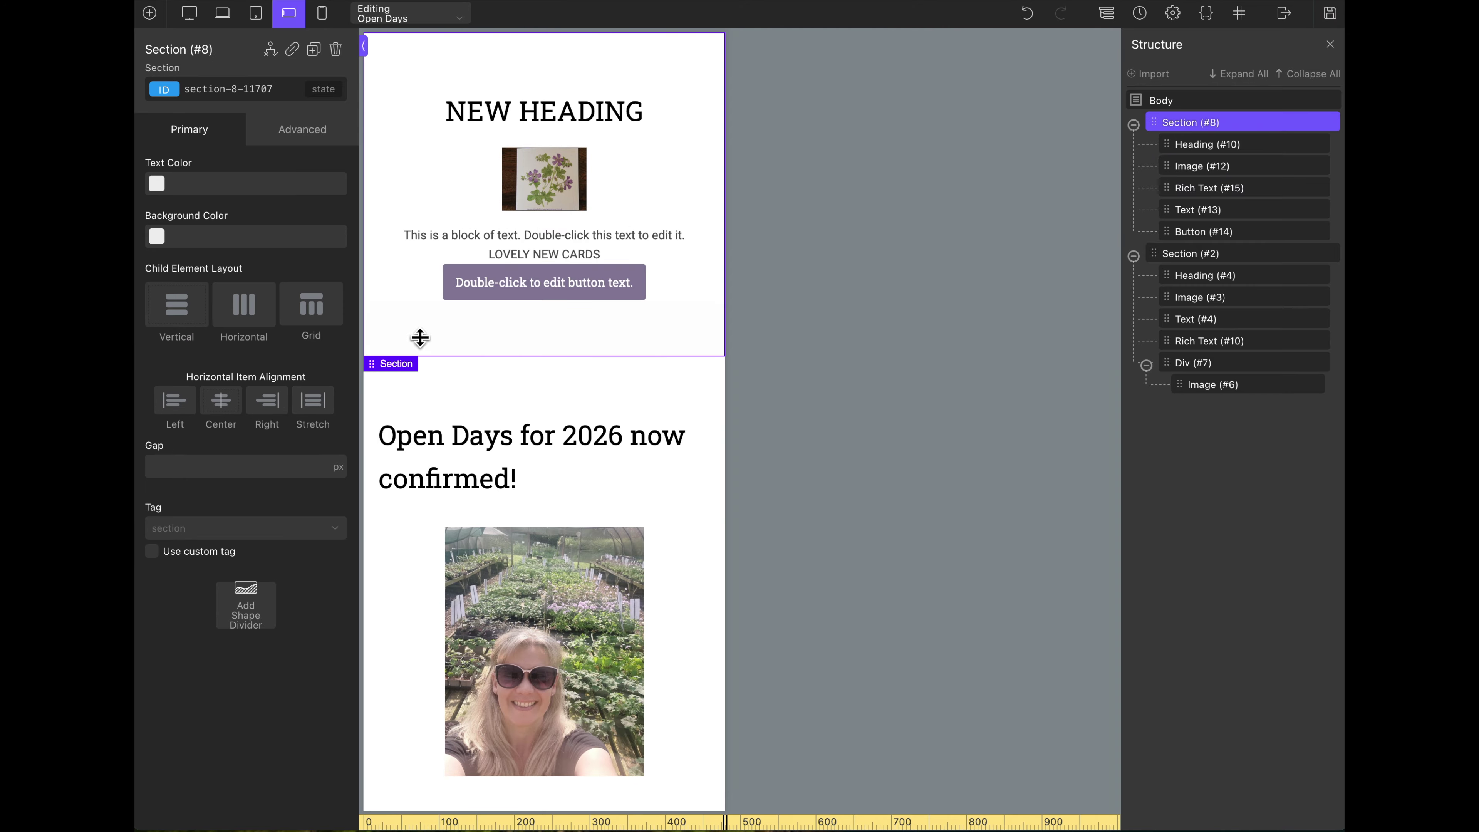
# - Compare the card image's spacing at the page container, phone portrait and phone landscape breakpoints
pyautogui.click(223, 14)
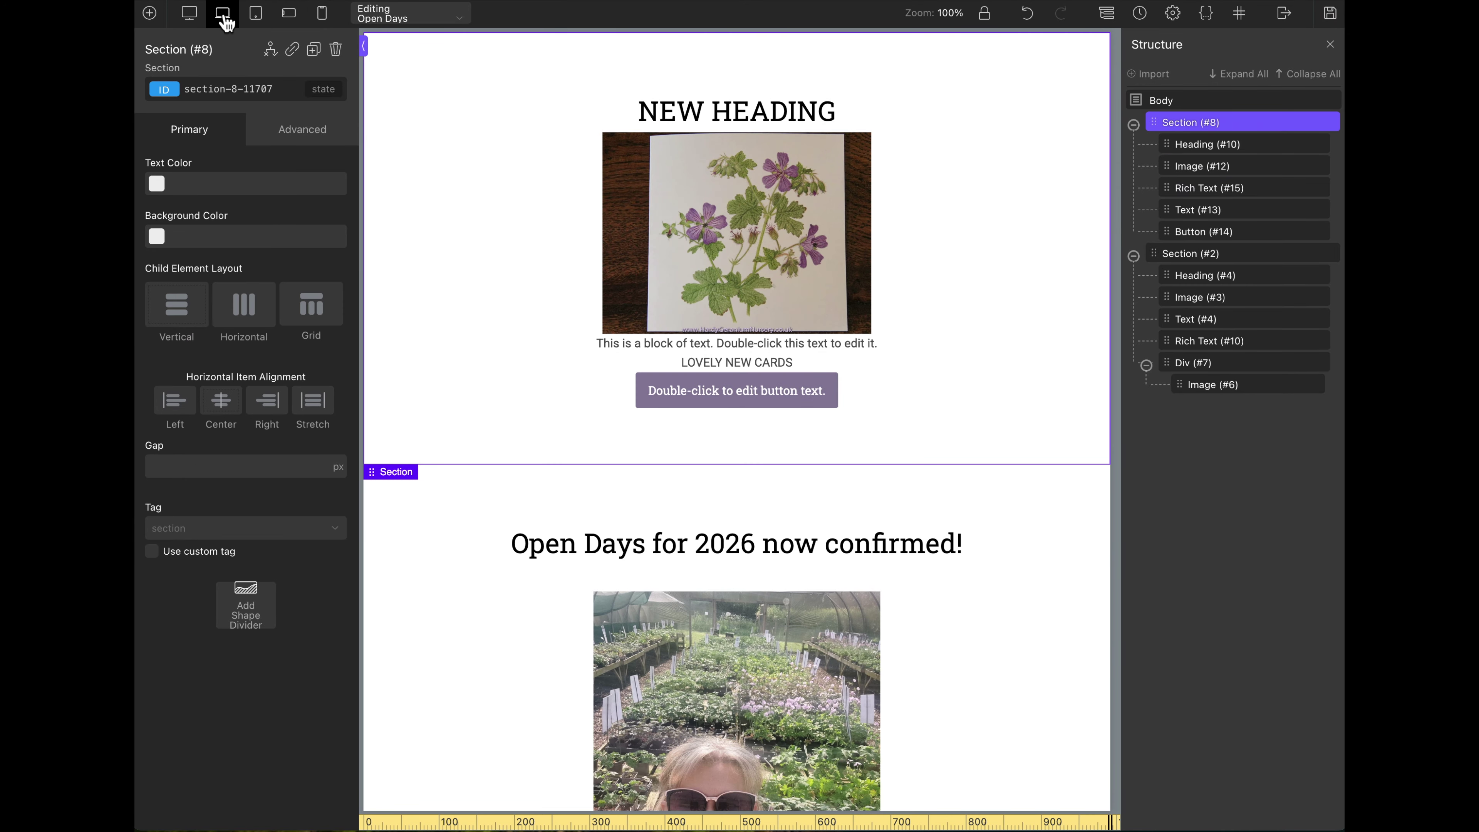
pyautogui.click(327, 19)
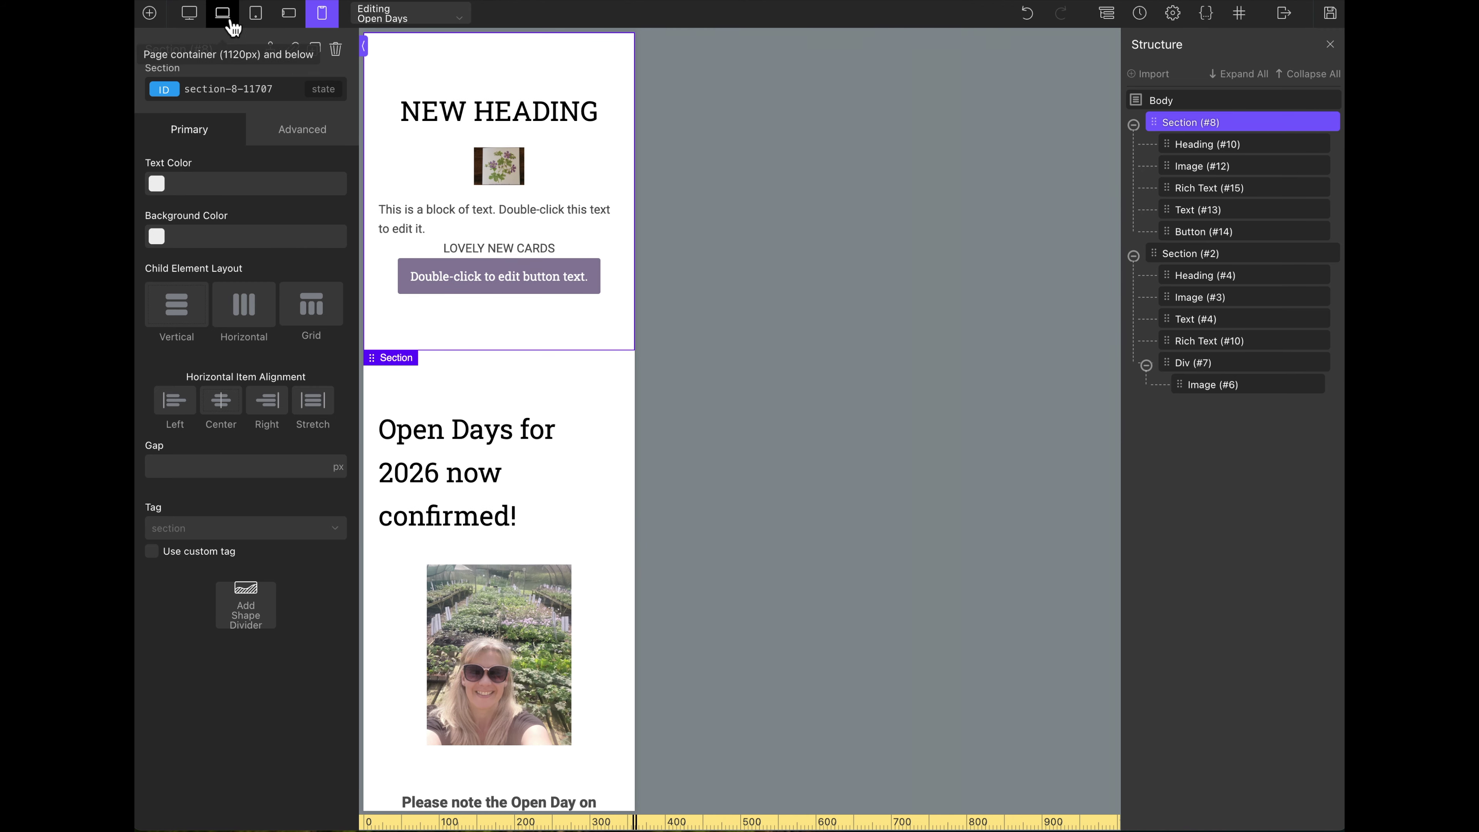
pyautogui.click(289, 13)
# - Delete Section (#8) from the Open Days part and leave the builder for the WordPress admin, discarding unsaved changes
pyautogui.click(1334, 122)
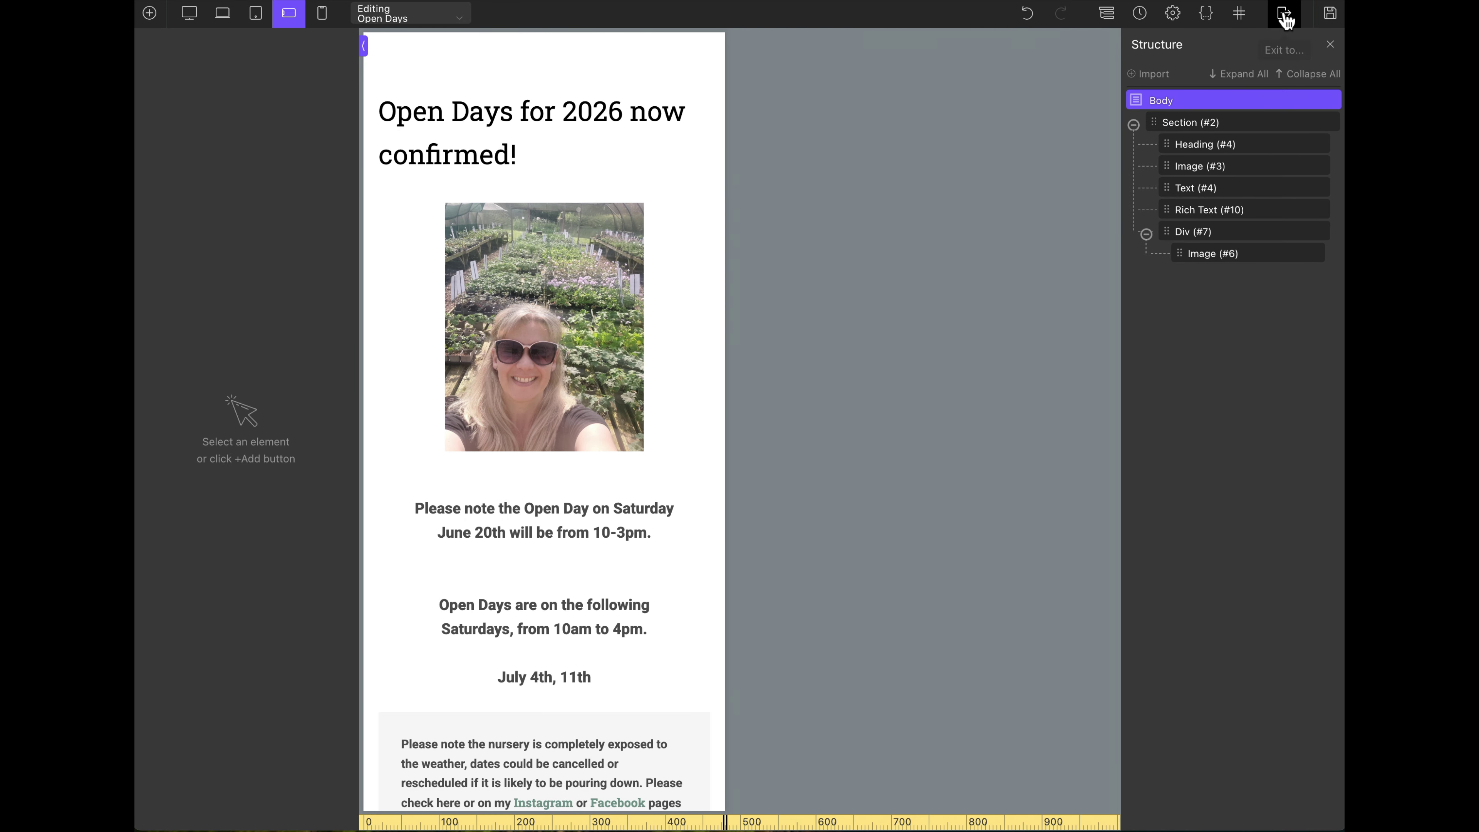
pyautogui.click(1304, 40)
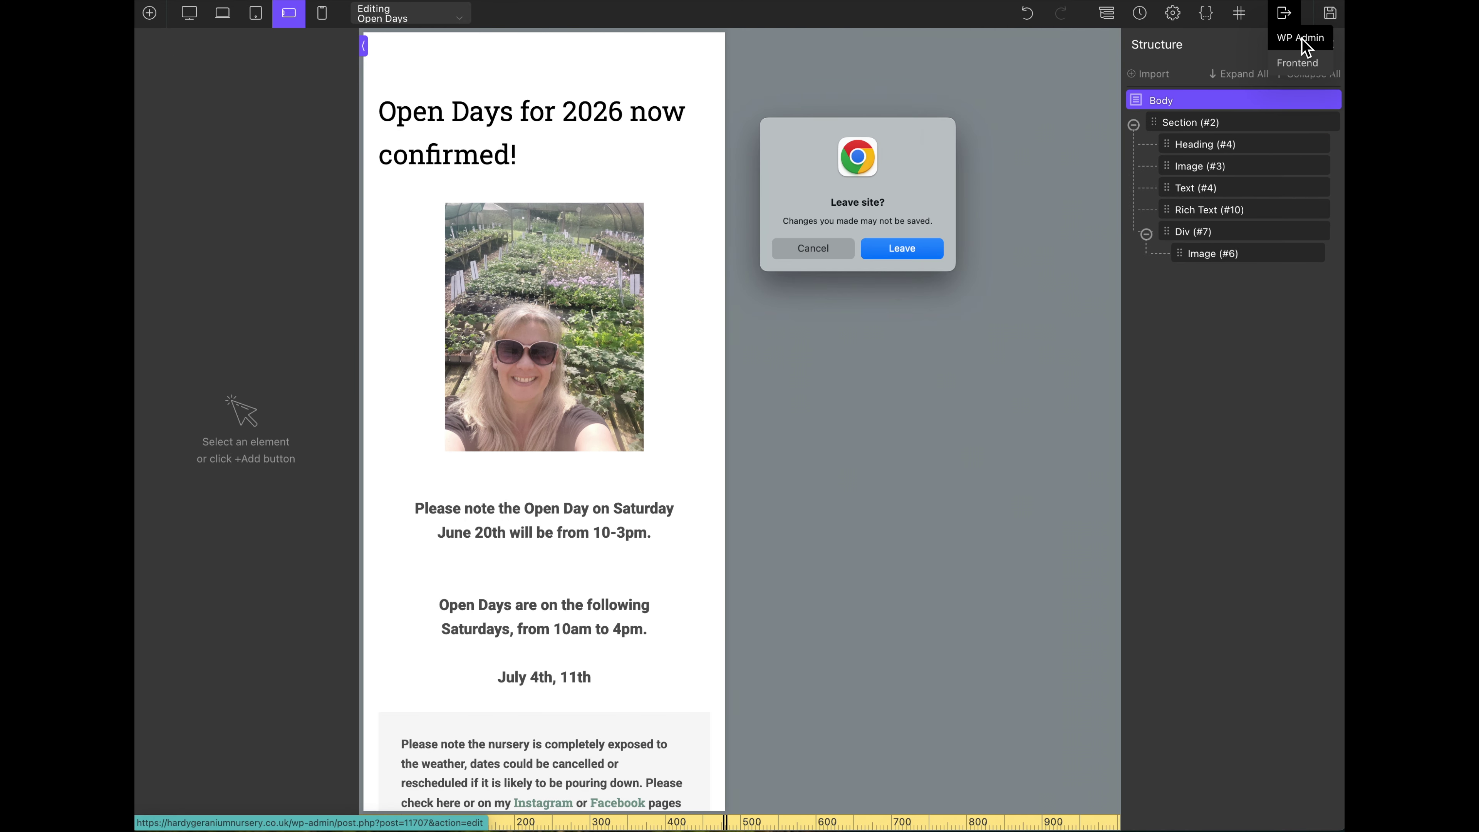
pyautogui.click(921, 250)
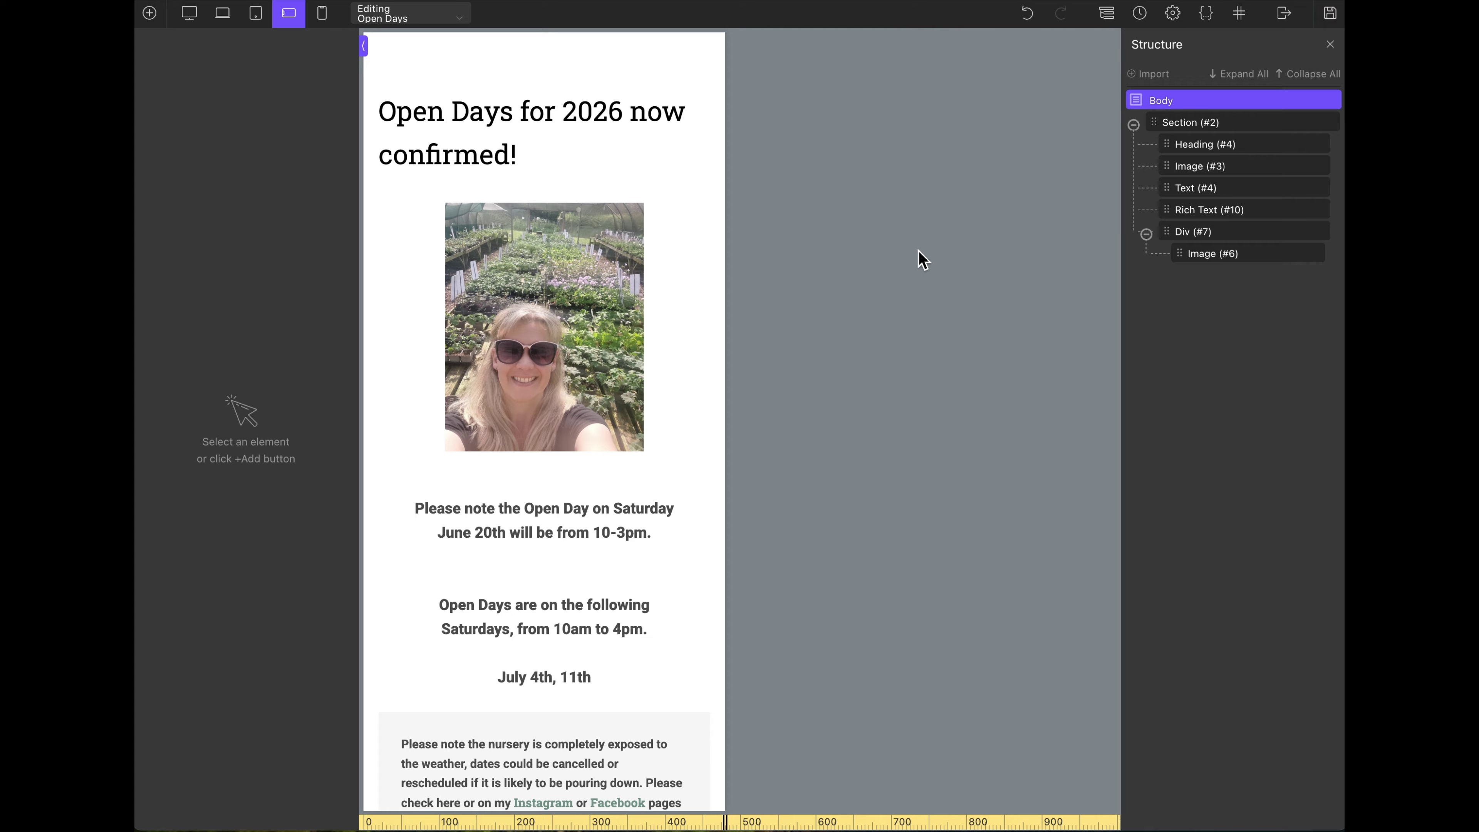
# - On the FAQ page, expand the Open Days question and examine its contents
pyautogui.scroll(-10, 931, 439)
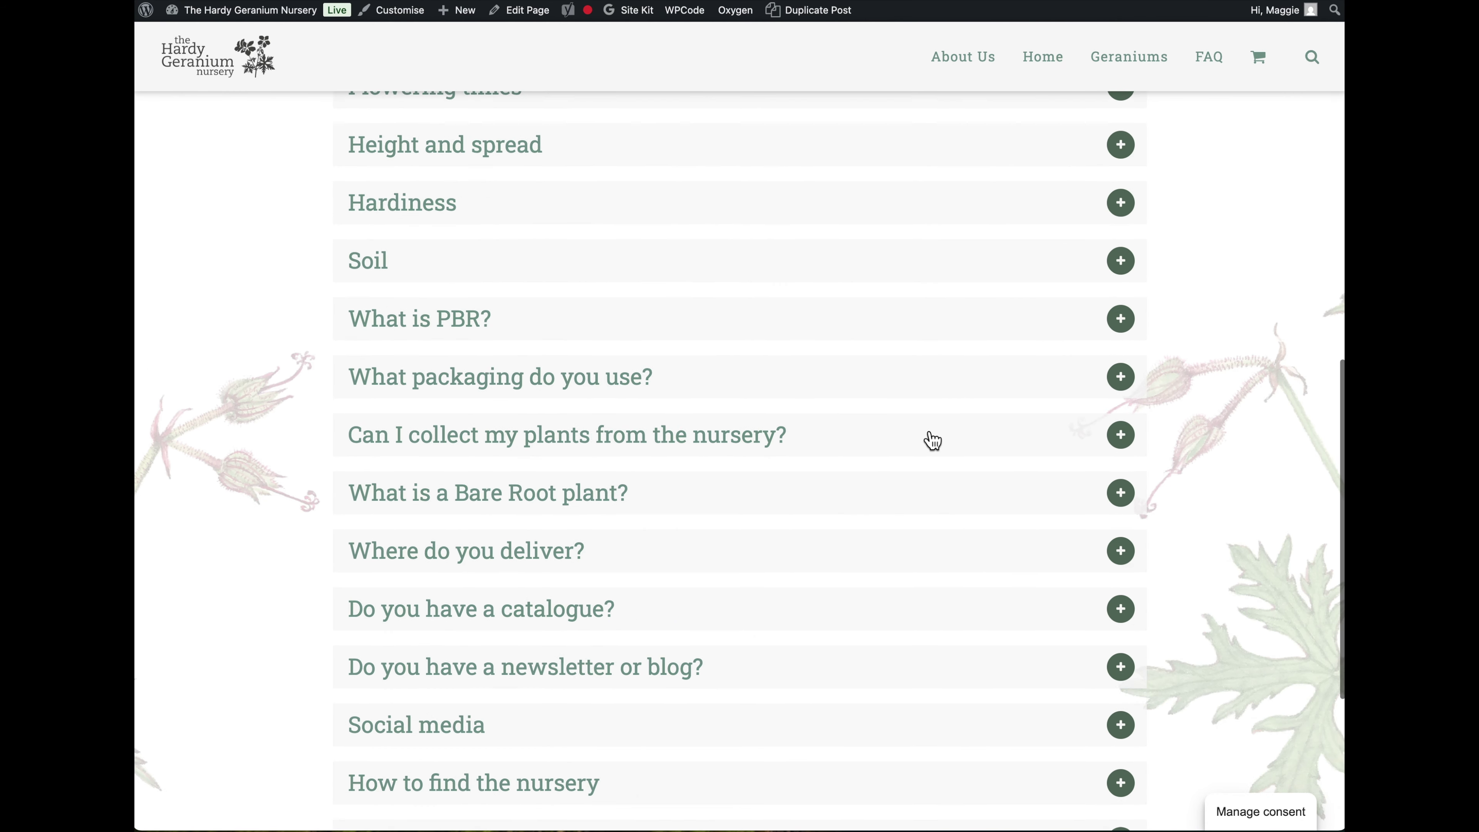
pyautogui.scroll(-5, 931, 439)
pyautogui.scroll(9, 931, 439)
pyautogui.scroll(-9, 931, 439)
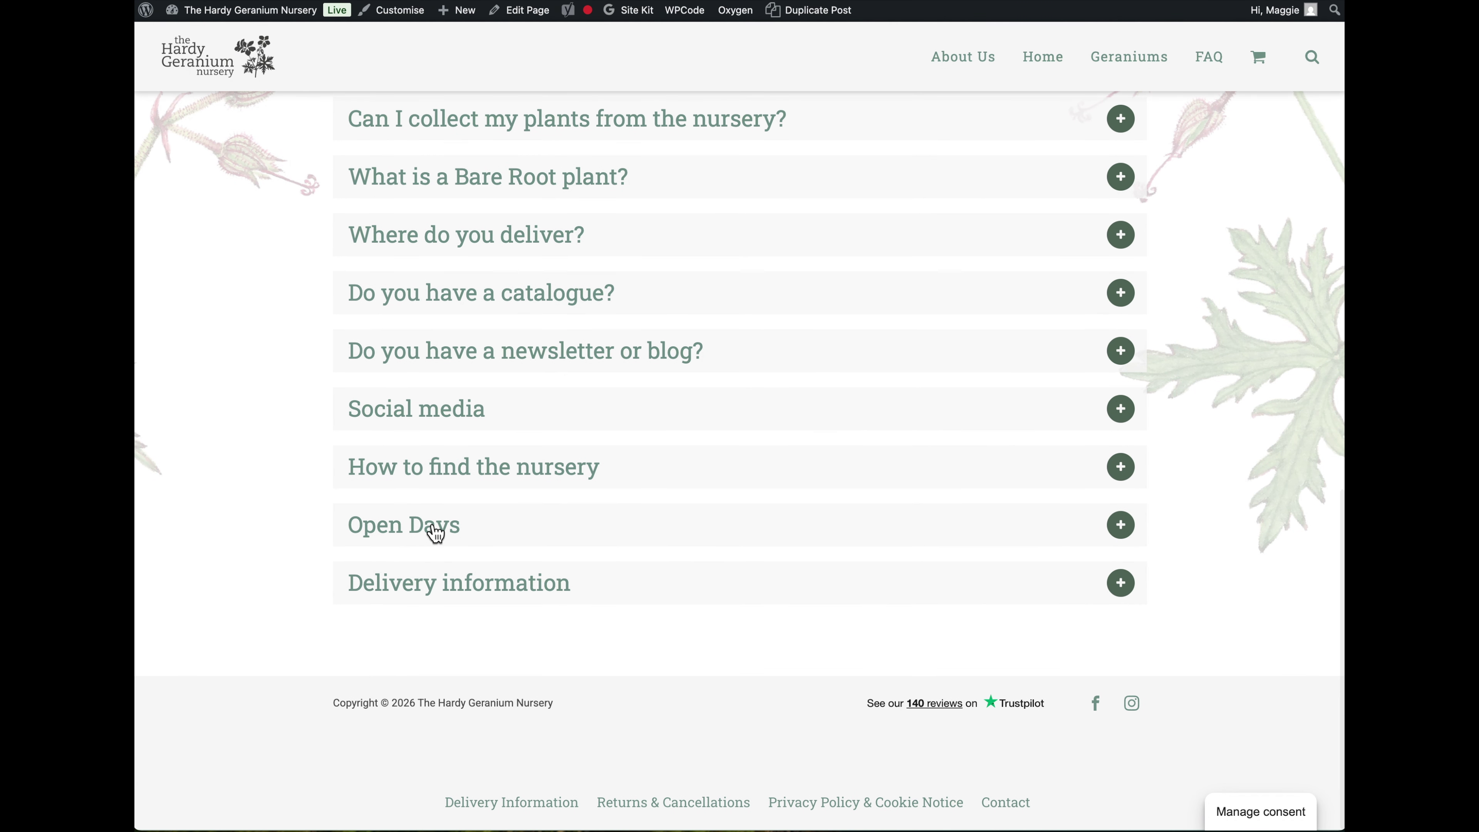
pyautogui.click(436, 531)
pyautogui.scroll(-10, 430, 528)
pyautogui.scroll(8, 430, 530)
pyautogui.scroll(-6, 942, 581)
pyautogui.scroll(15, 943, 576)
# - Open the FAQ page in Oxygen and inspect the text, row, div and heading of the Plants for pollinators accordion entry
pyautogui.click(735, 10)
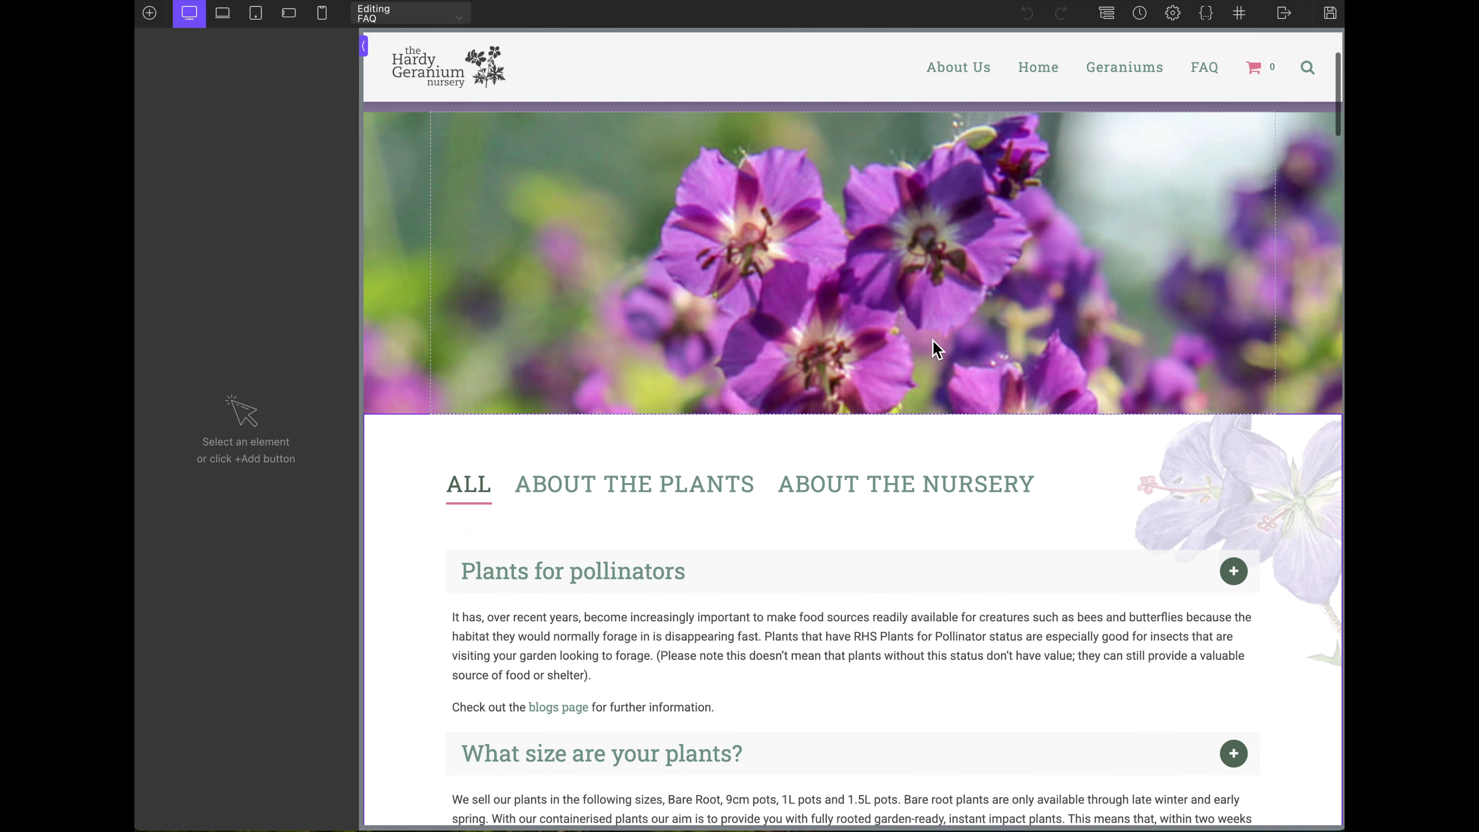
pyautogui.scroll(-5, 932, 344)
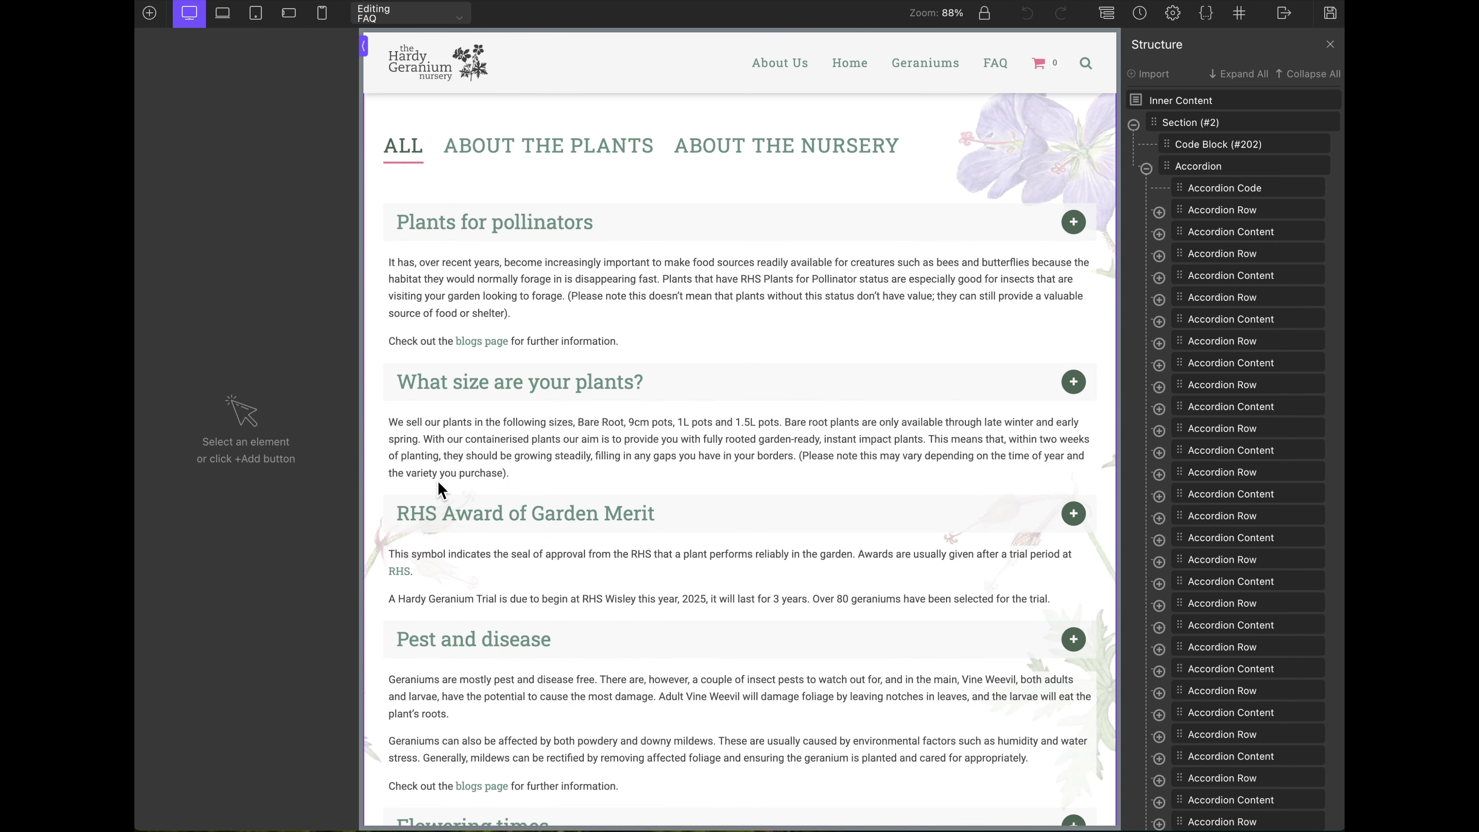
pyautogui.click(541, 303)
pyautogui.moveTo(542, 303); pyautogui.dragTo(566, 258)
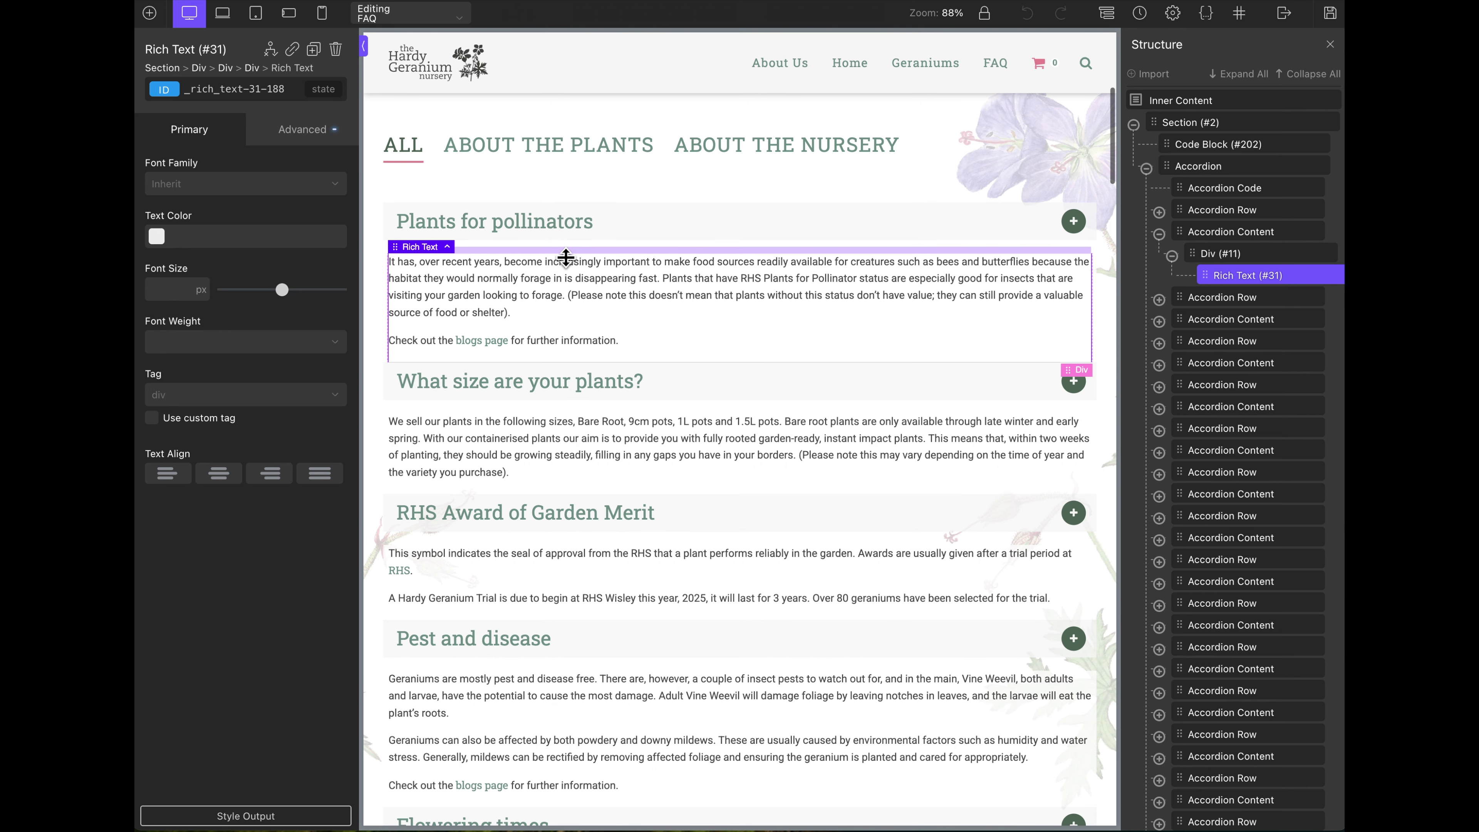
pyautogui.click(754, 229)
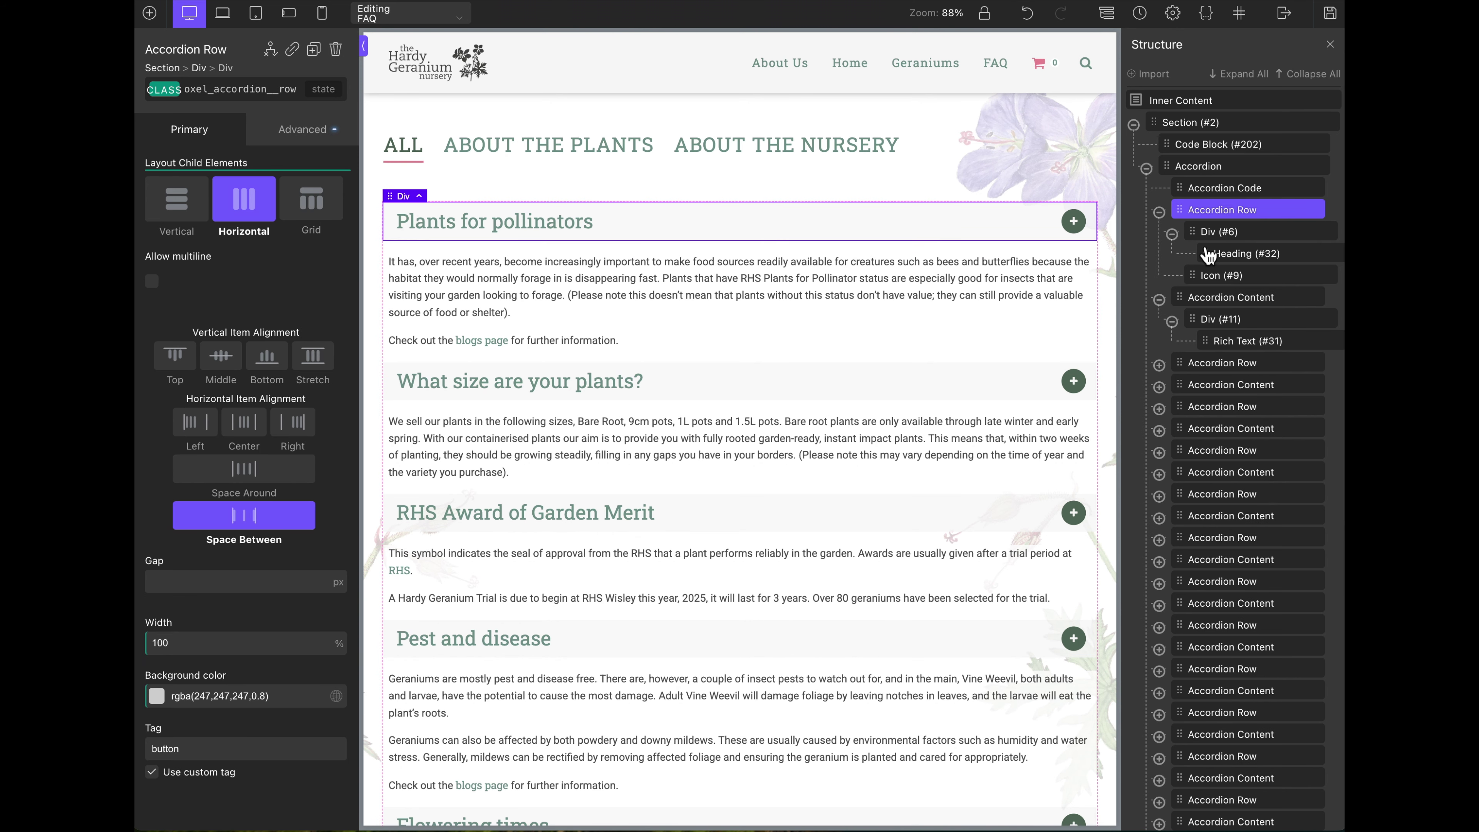
pyautogui.click(1238, 233)
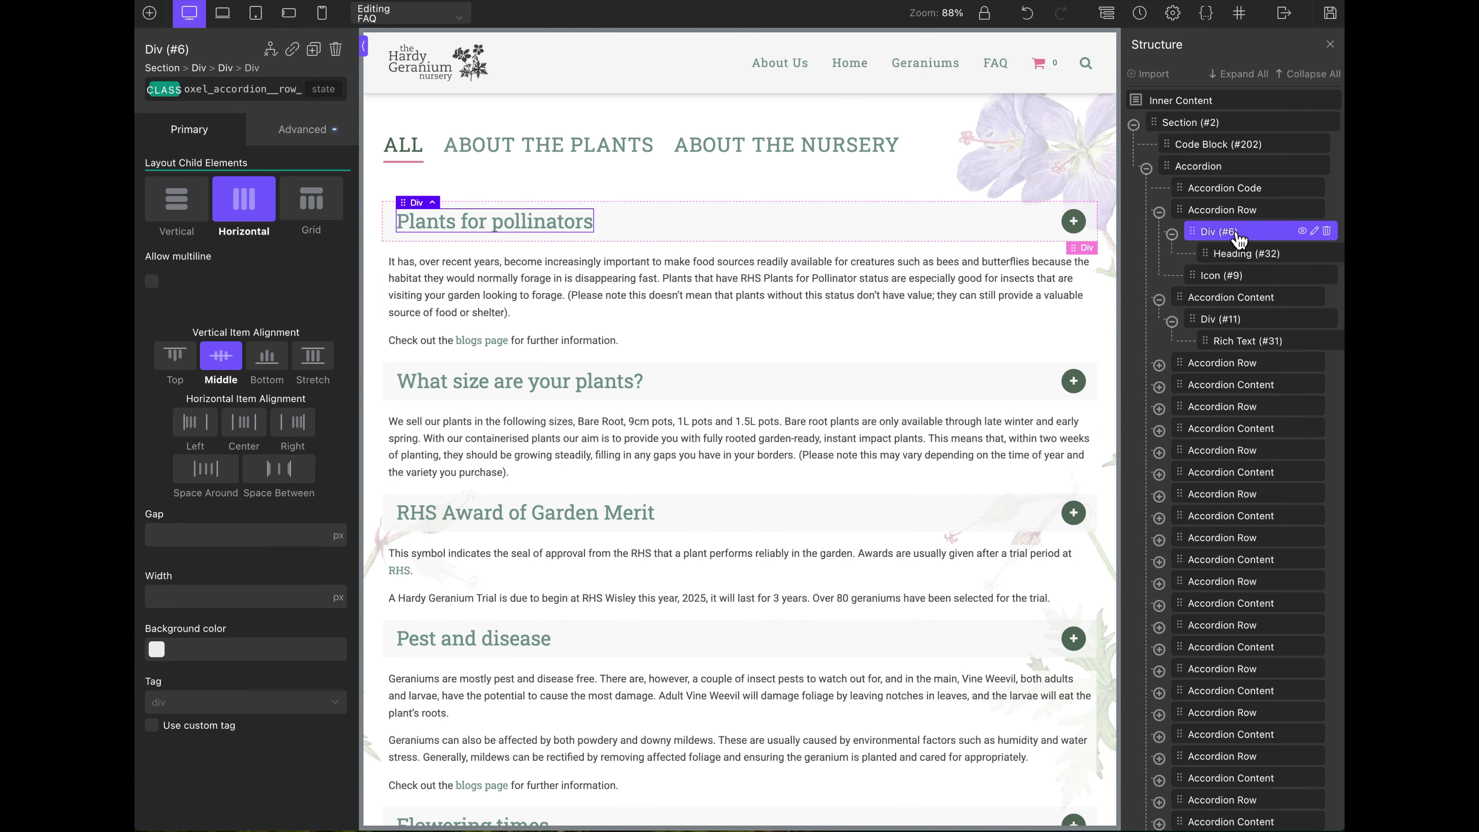
pyautogui.click(1246, 254)
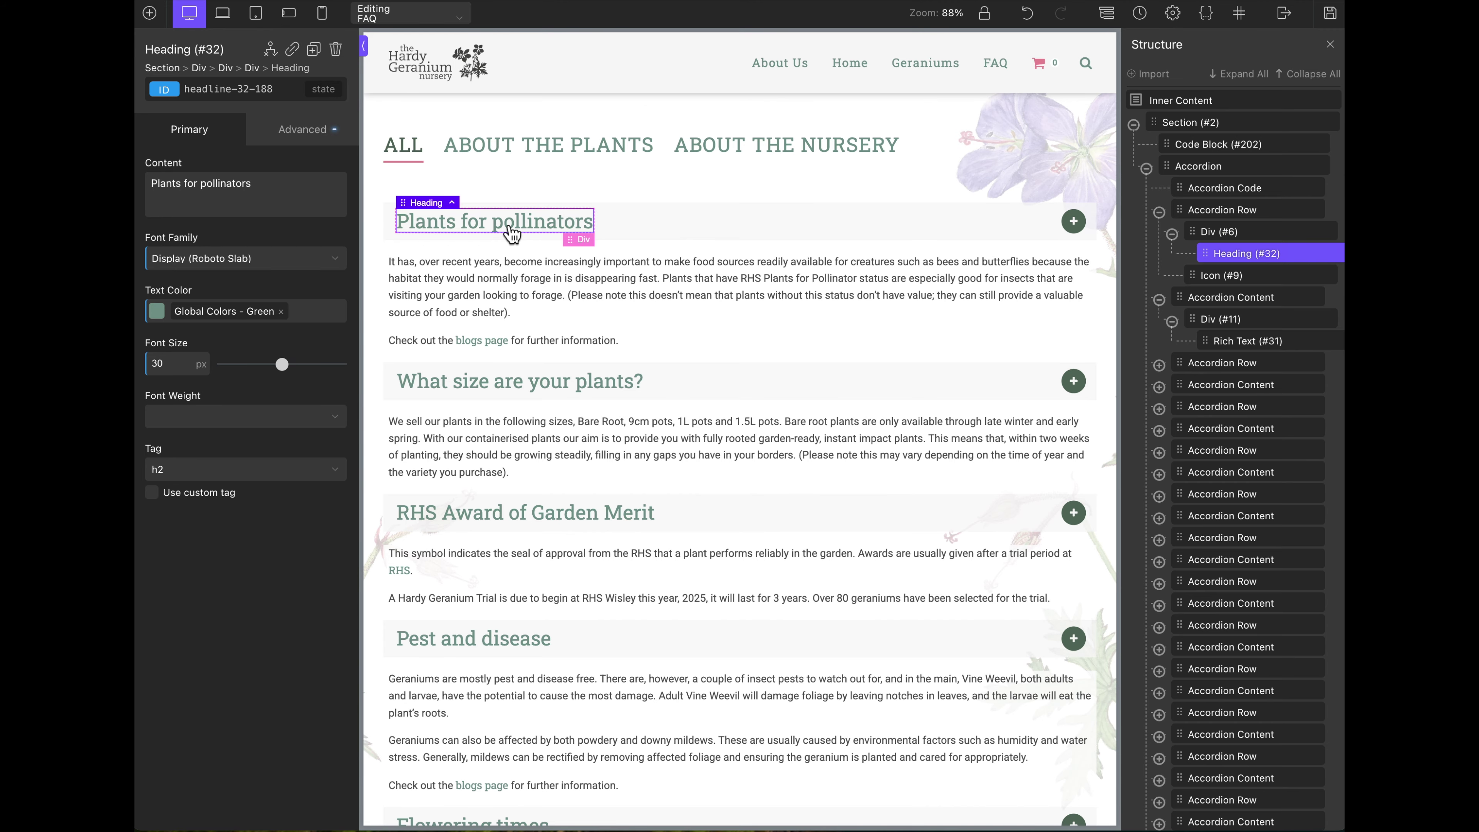
pyautogui.doubleClick(522, 224)
# - Open the answer text below What is PBR? in the text editor, then save and close it
pyautogui.scroll(-20, 579, 453)
pyautogui.click(578, 452)
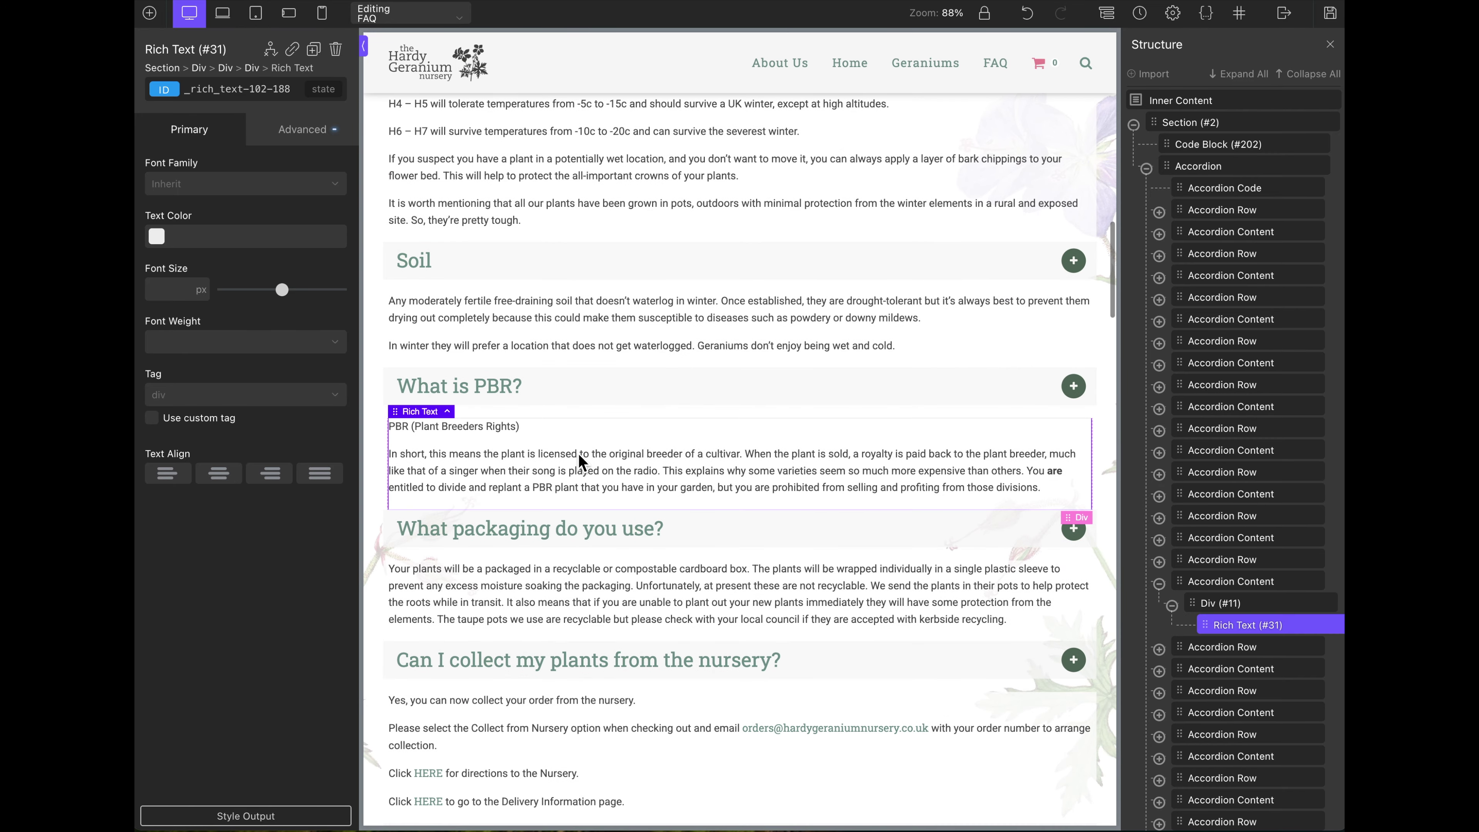
pyautogui.doubleClick(628, 459)
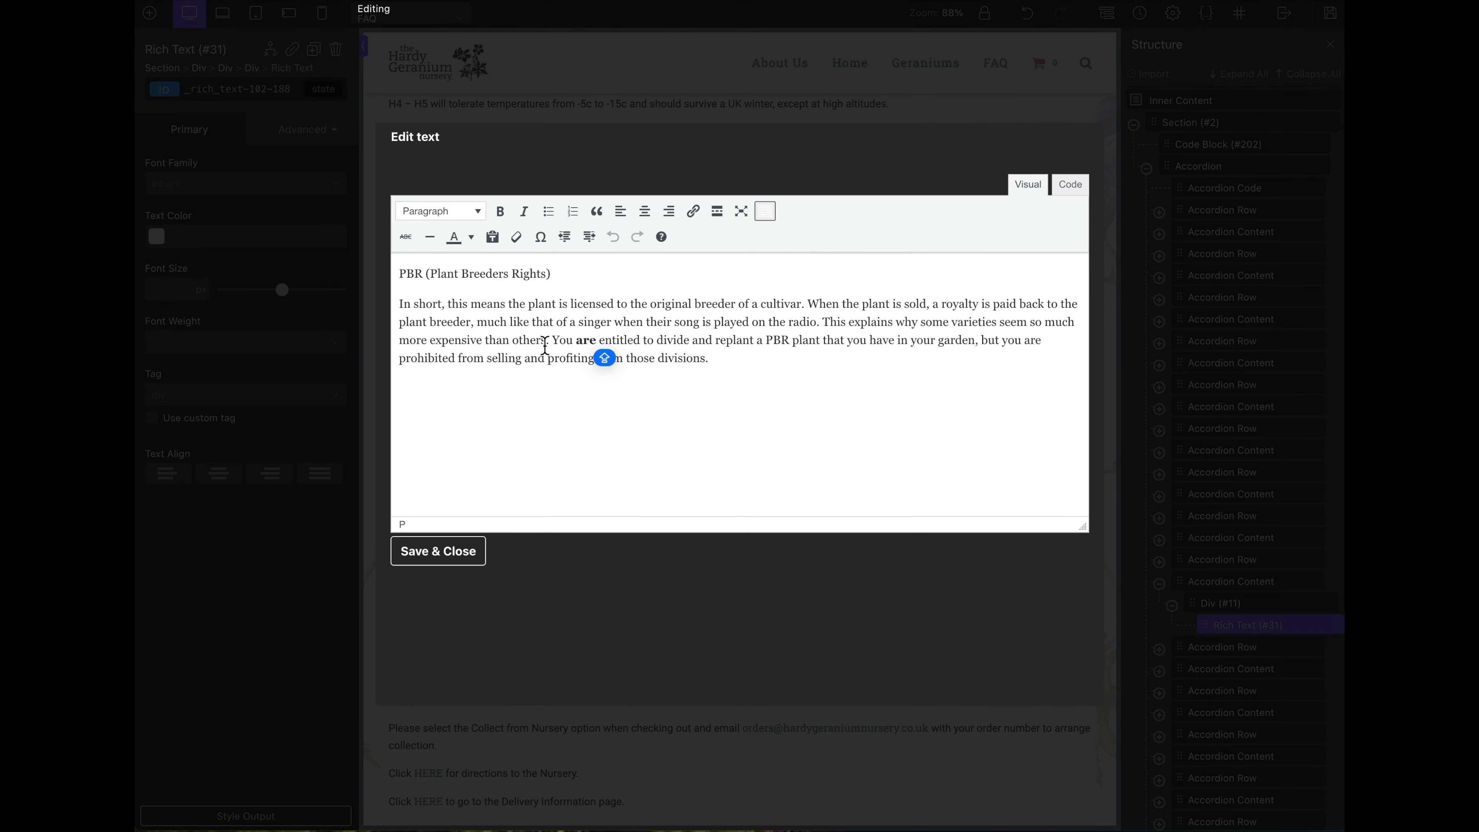
pyautogui.click(459, 551)
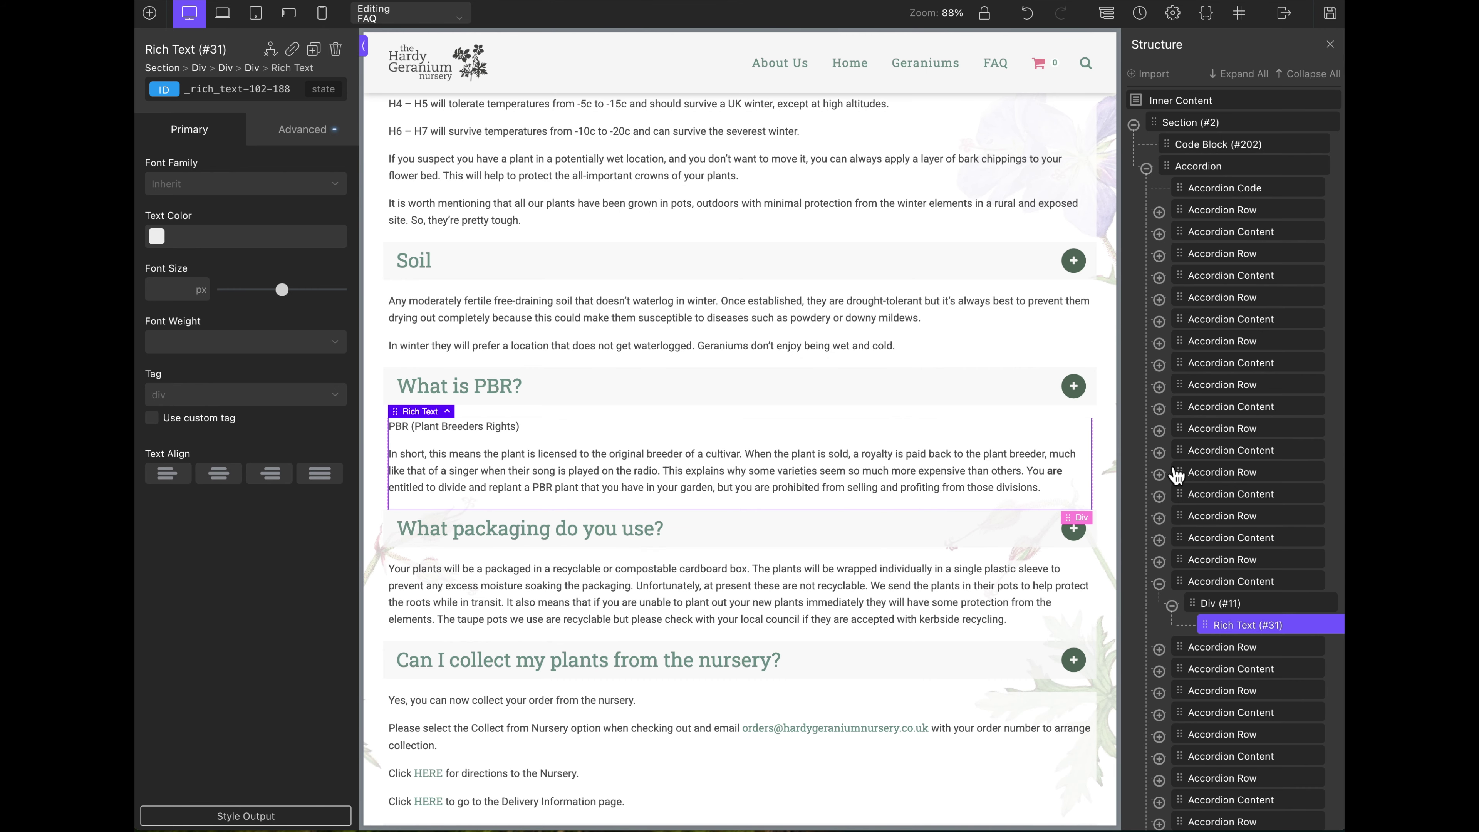
# - Select the reusable part under the Open Days question and examine its contents
pyautogui.scroll(-15, 888, 352)
pyautogui.click(888, 353)
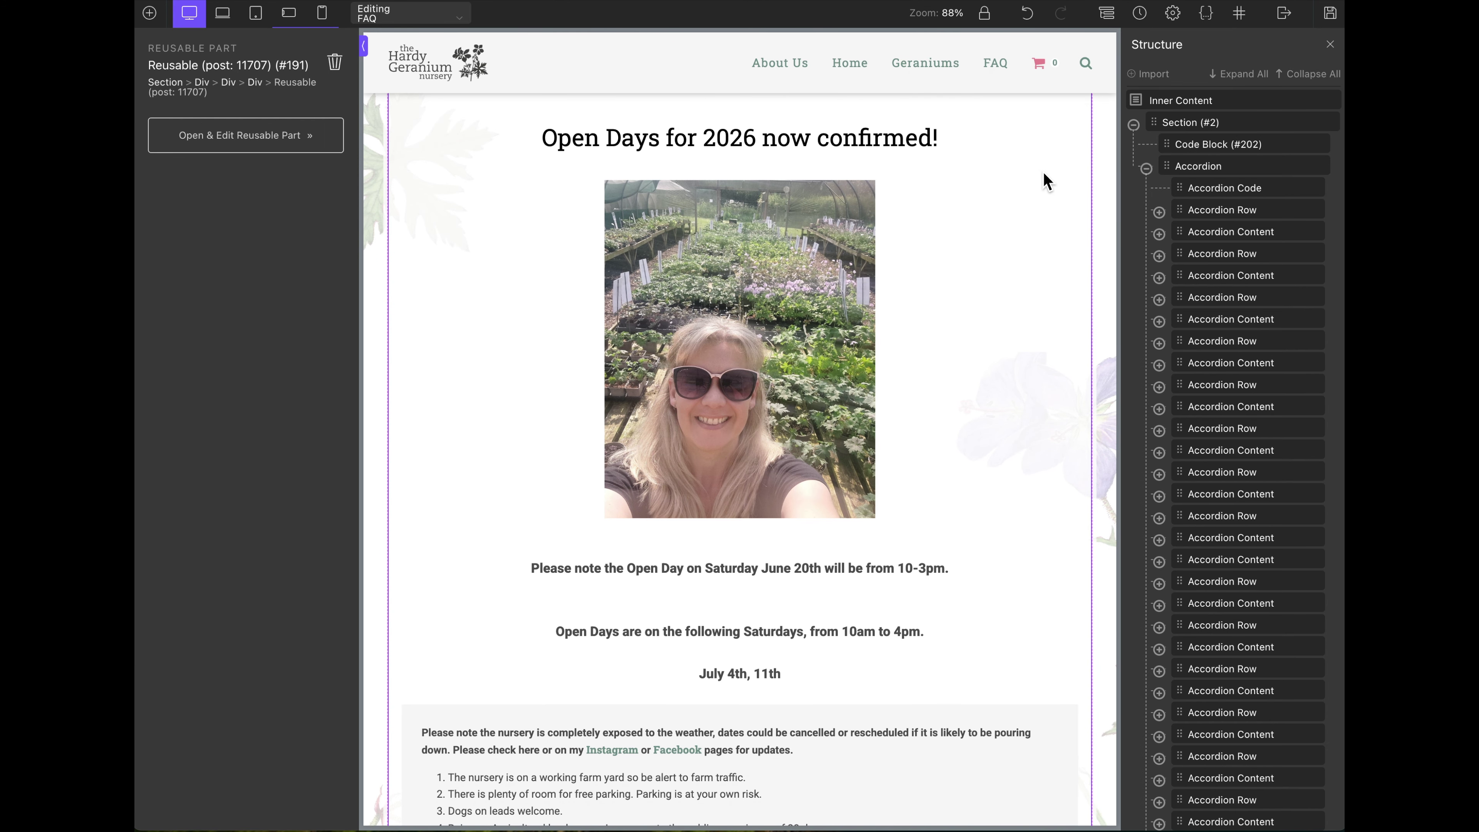
pyautogui.scroll(-1, 1044, 180)
pyautogui.scroll(5, 961, 192)
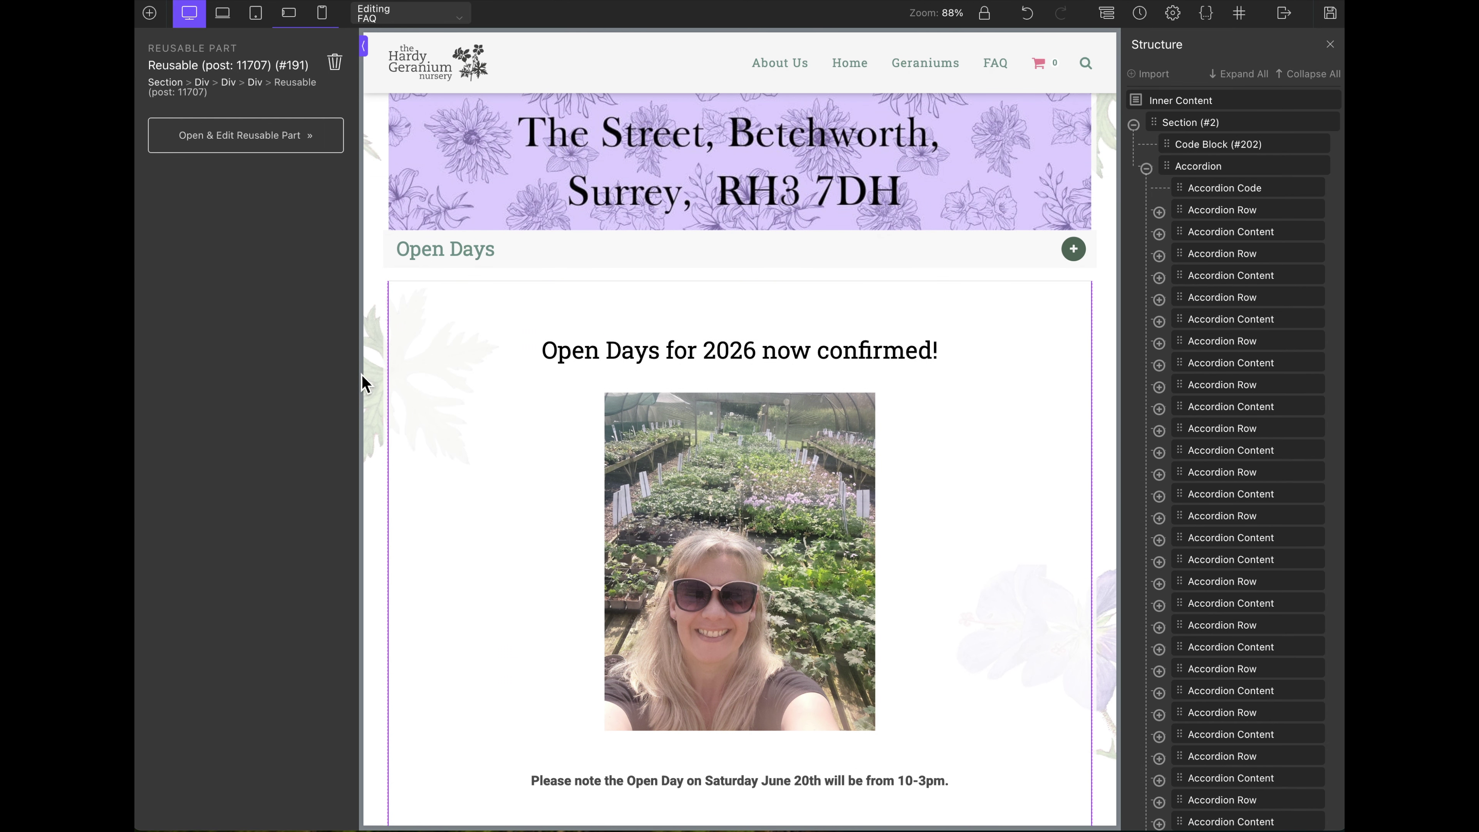
pyautogui.scroll(-3, 482, 379)
pyautogui.scroll(-1, 364, 307)
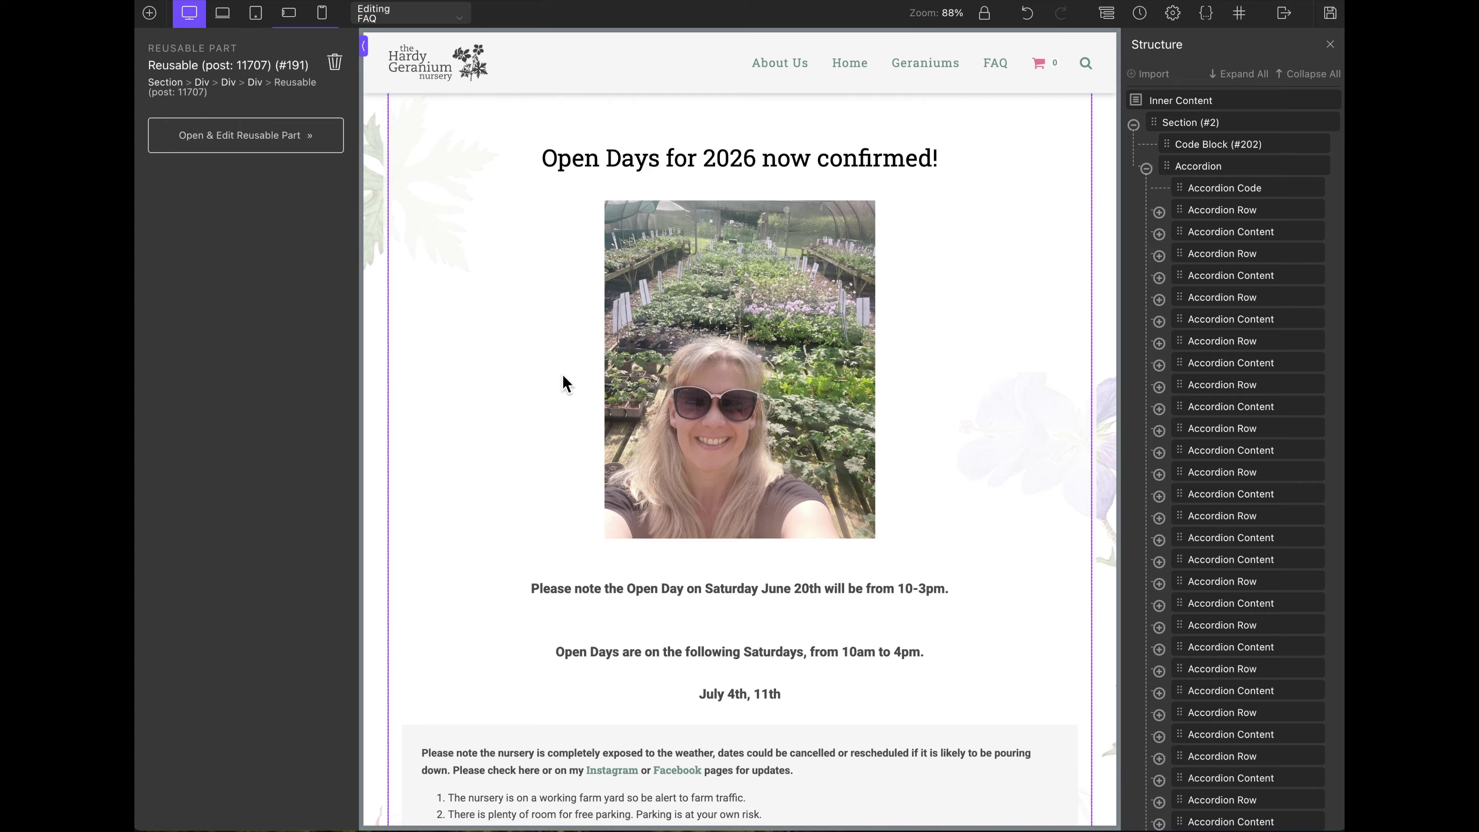
pyautogui.scroll(-3, 736, 594)
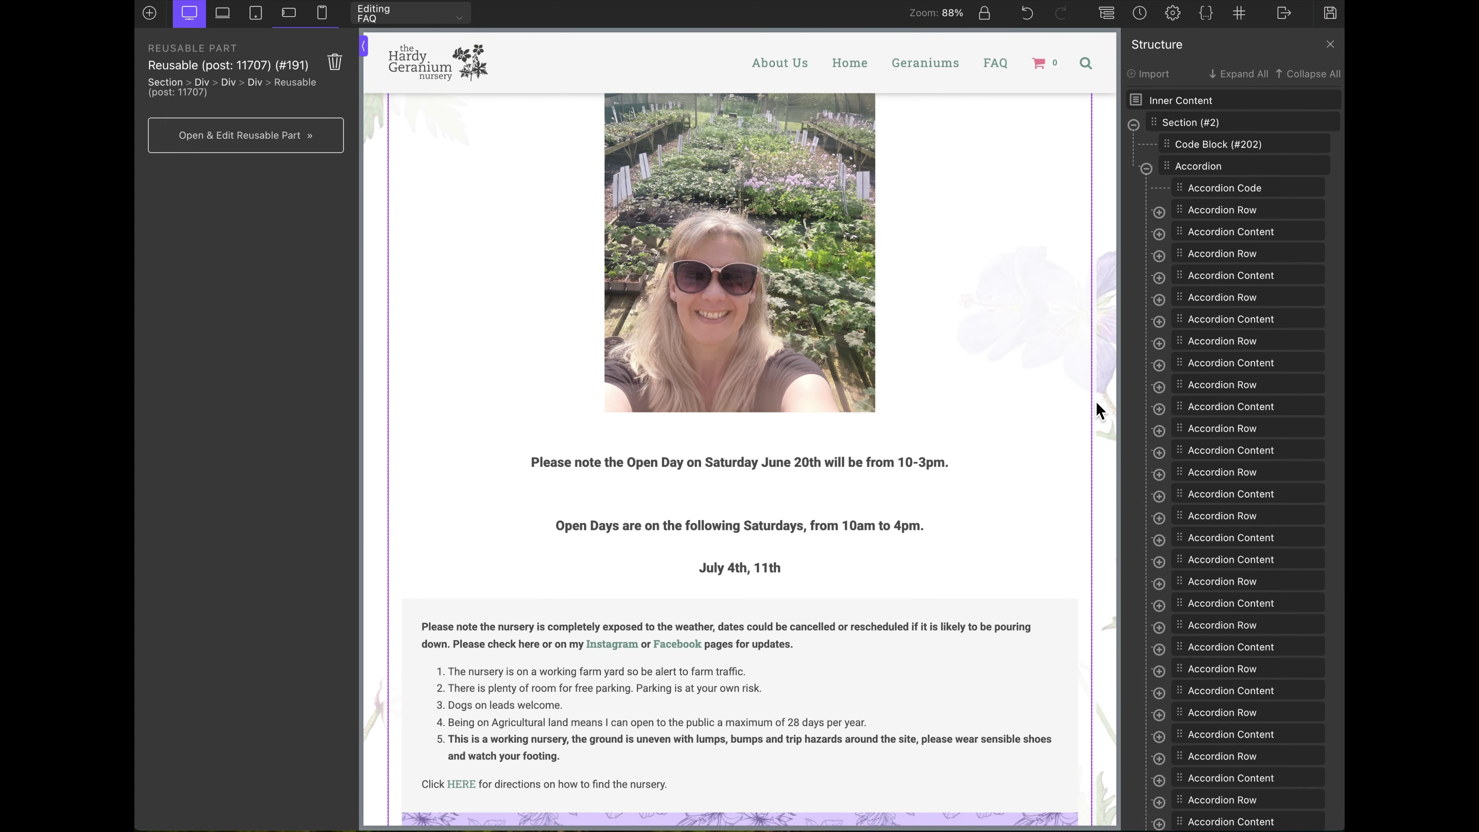
pyautogui.scroll(-2, 766, 436)
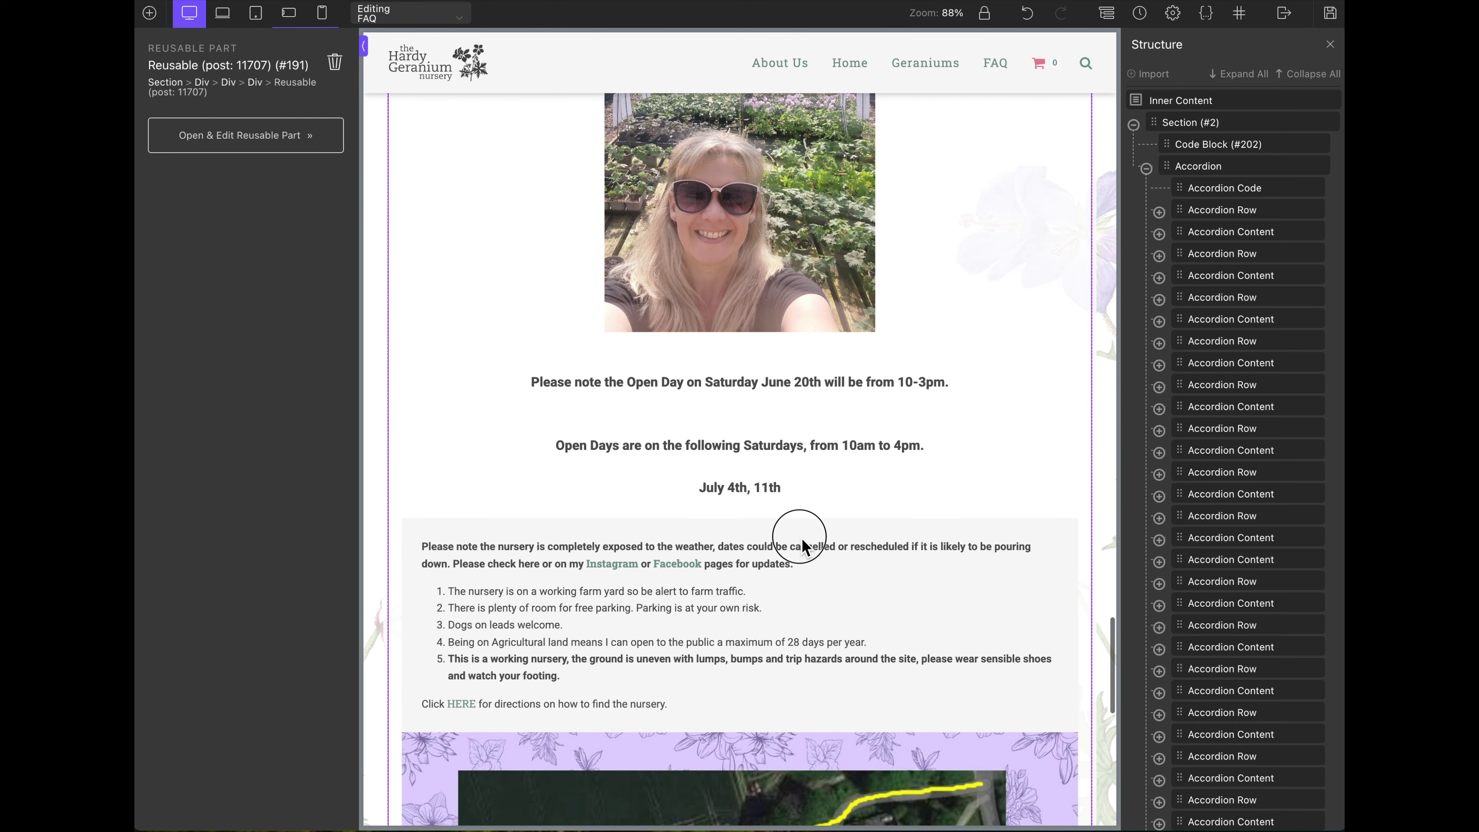
pyautogui.scroll(-12, 802, 547)
pyautogui.scroll(-14, 801, 547)
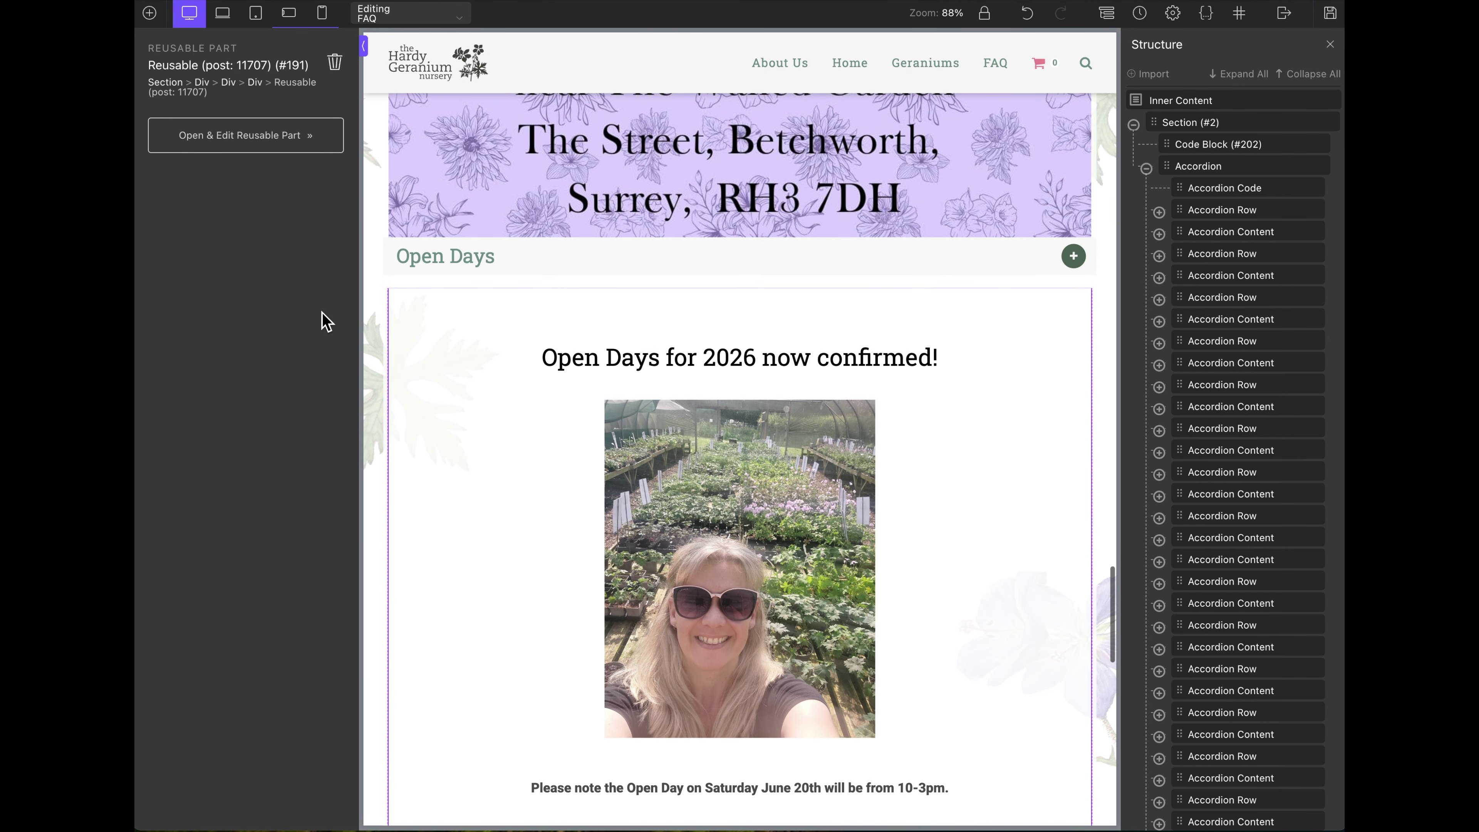
# - Open the Open Days reusable part for editing, leaving the FAQ page and overriding the lock from the other builder instance
pyautogui.click(247, 136)
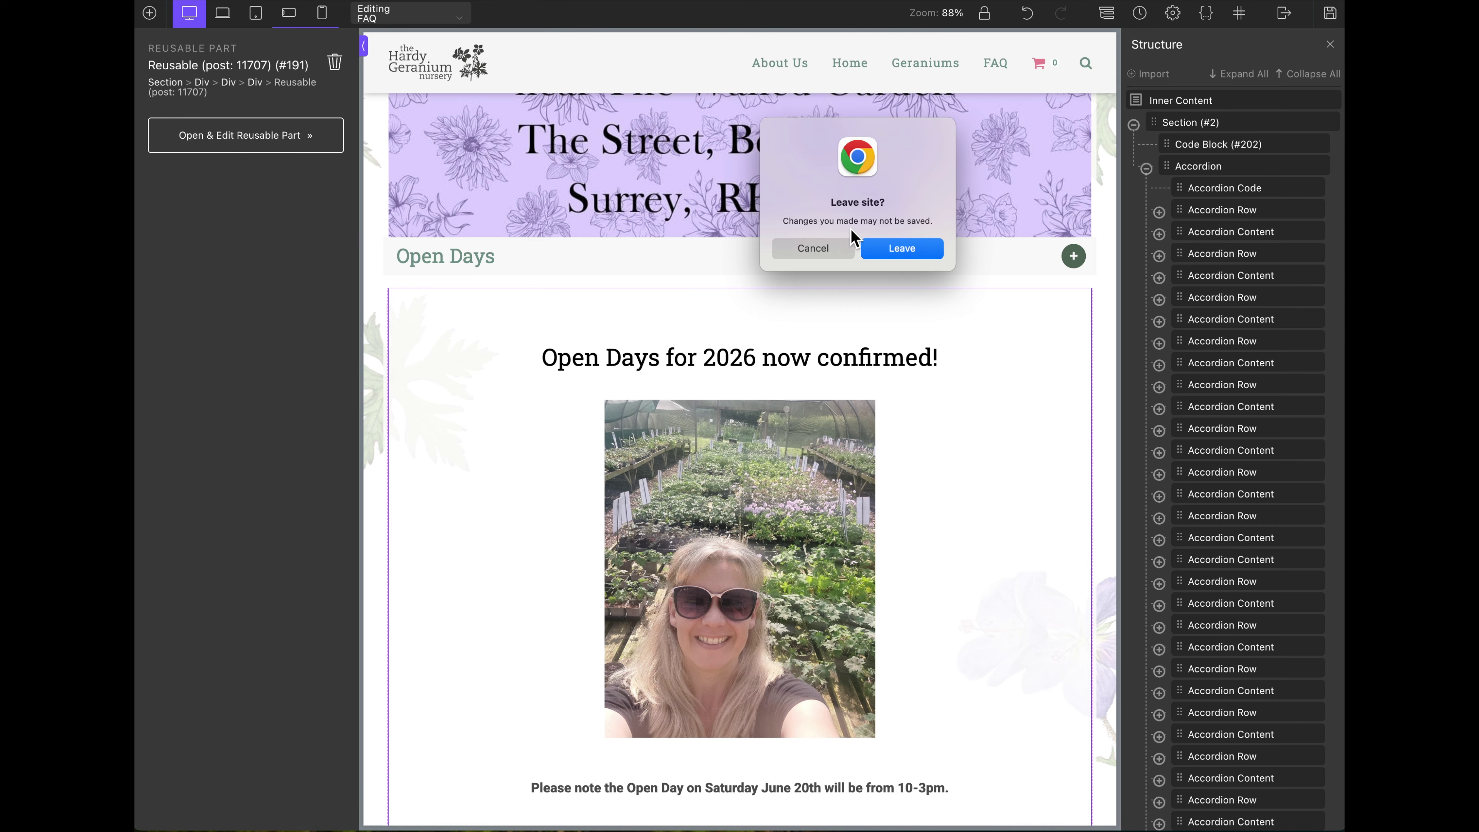
pyautogui.click(903, 249)
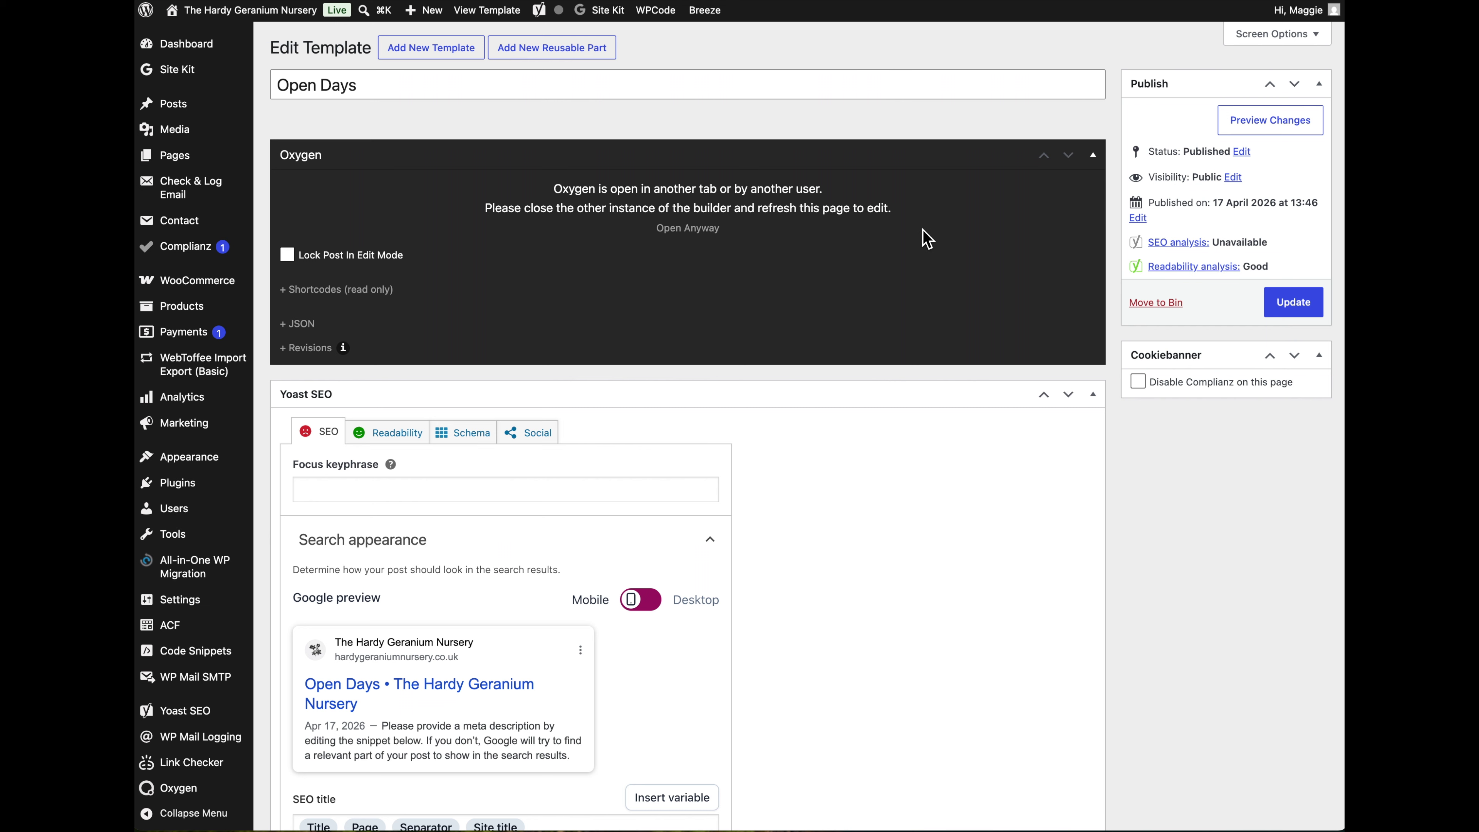
pyautogui.click(688, 227)
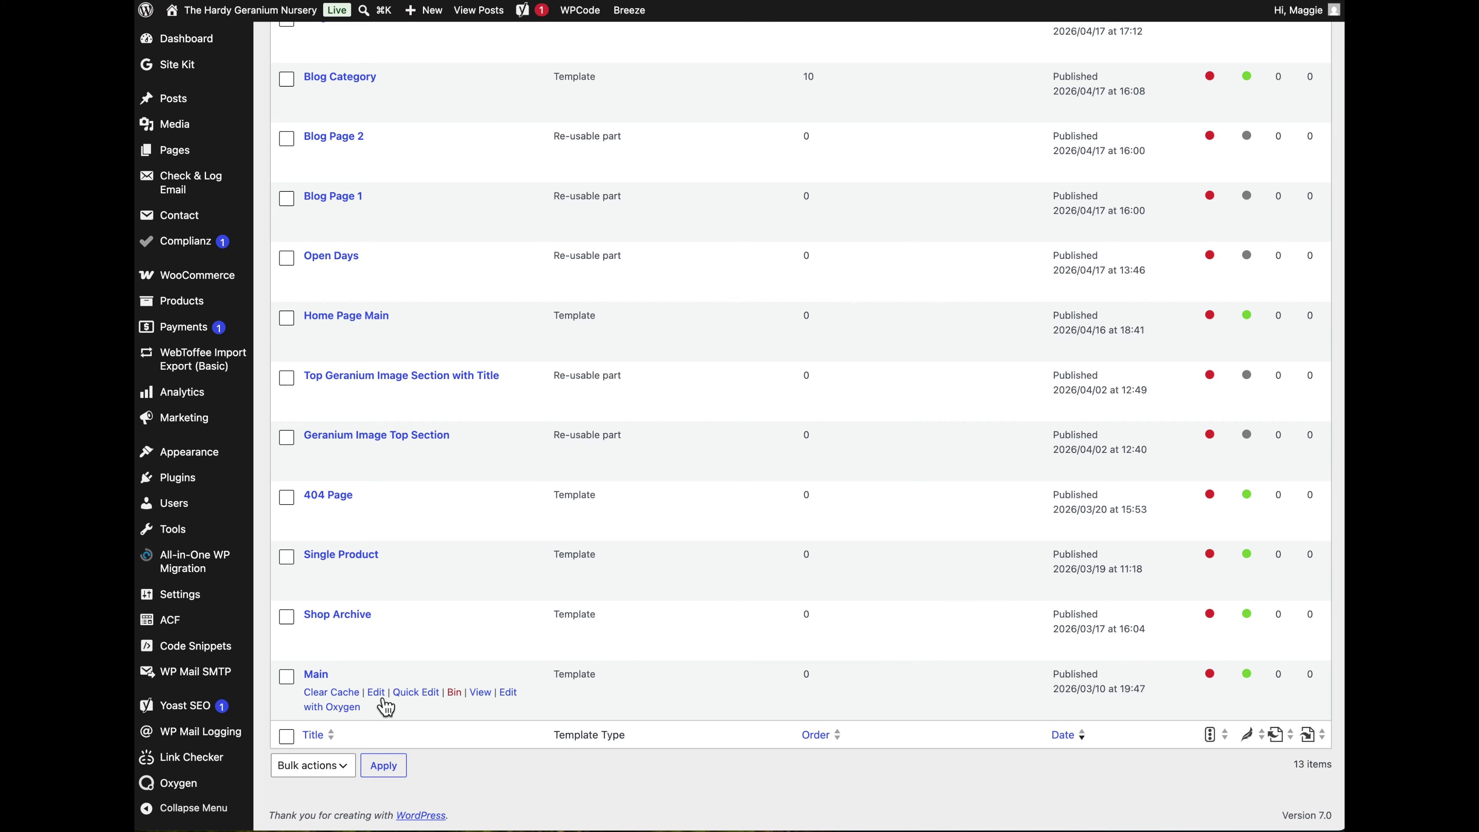
# - Review the Templates list, including the TOP BAR SLIDER and Open Days reusable parts
pyautogui.moveTo(473, 466)
pyautogui.scroll(4, 473, 465)
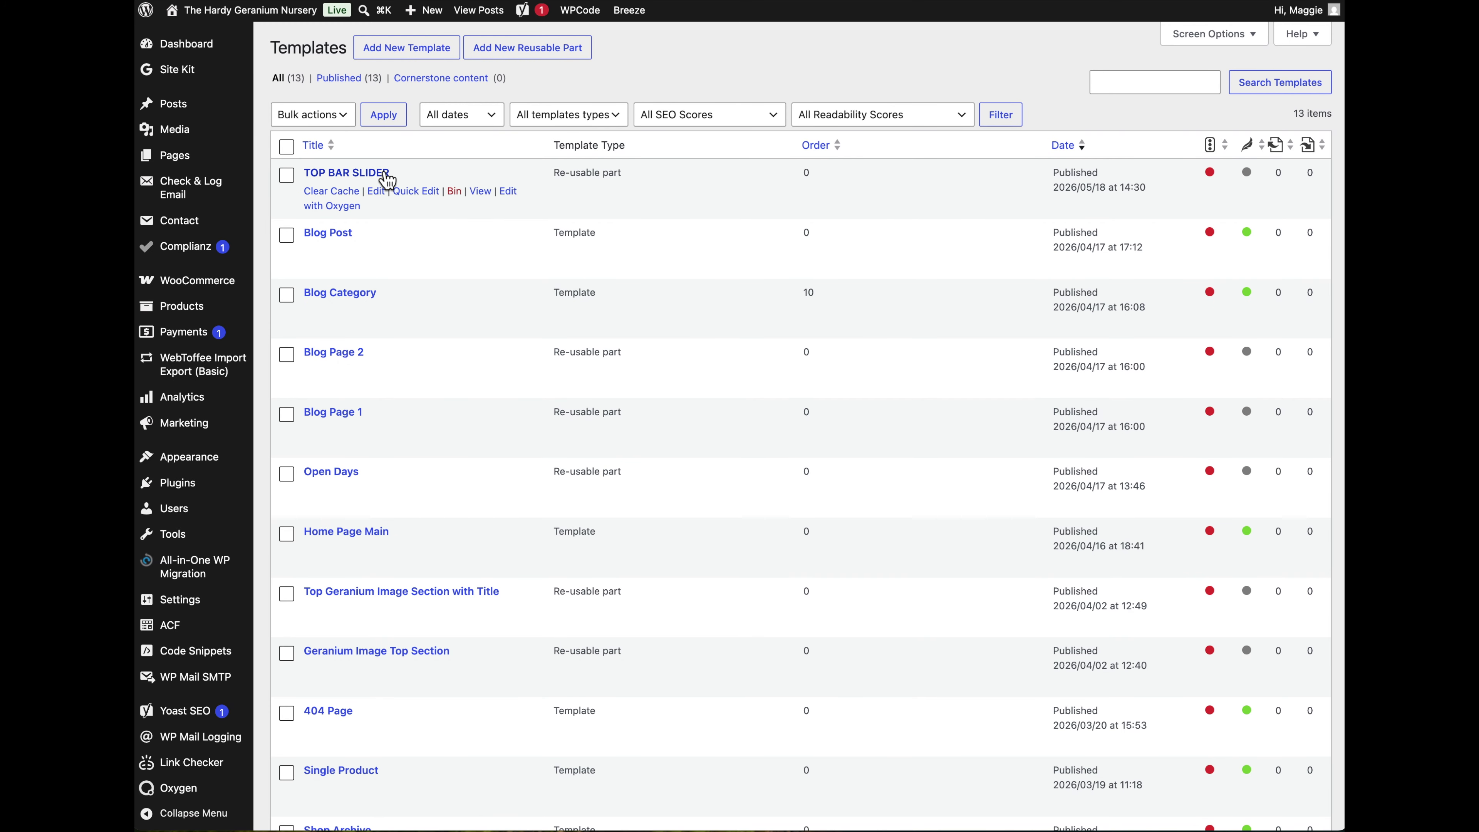
pyautogui.moveTo(360, 487)
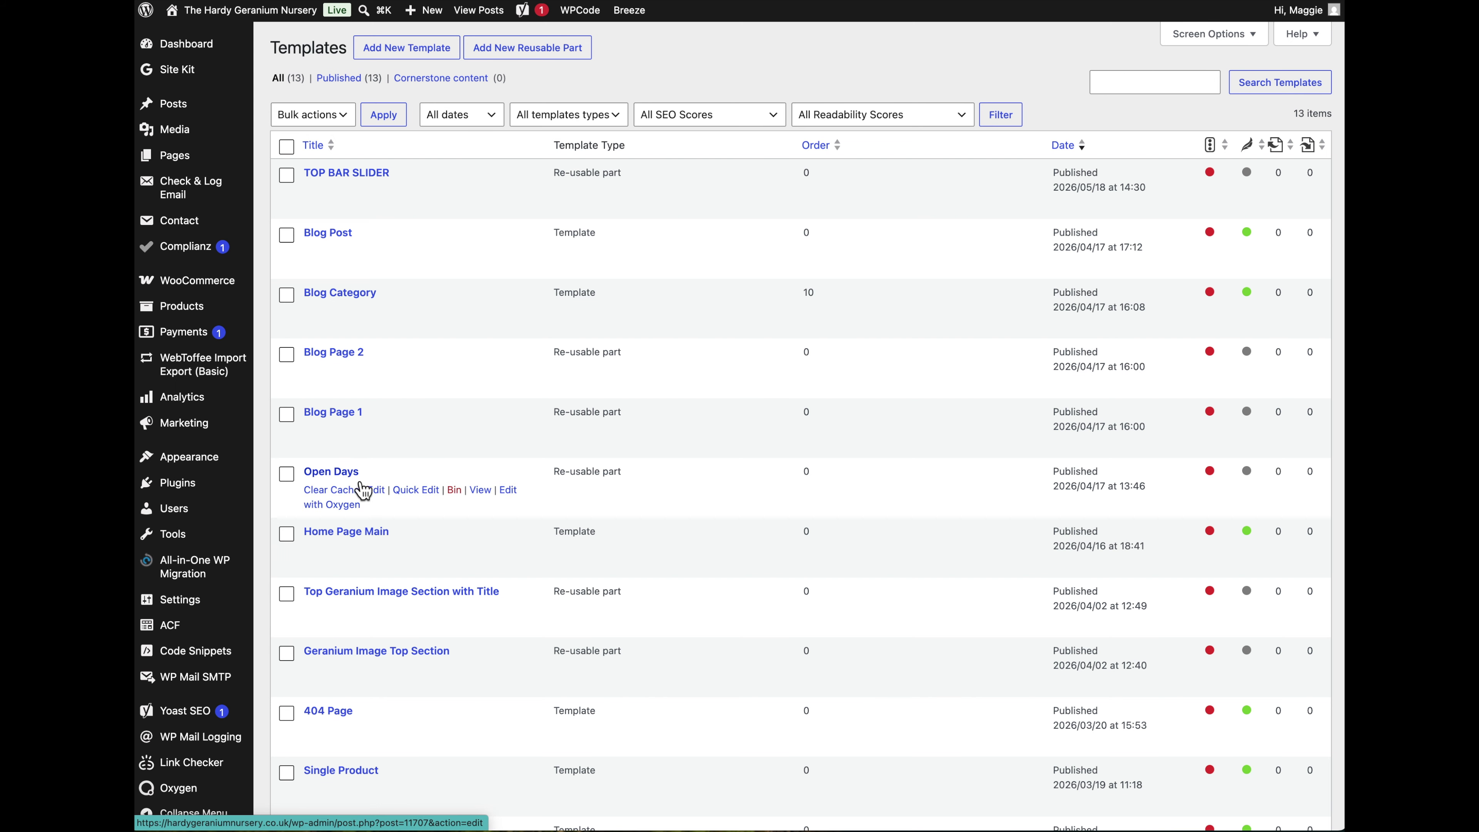
pyautogui.scroll(-1, 364, 742)
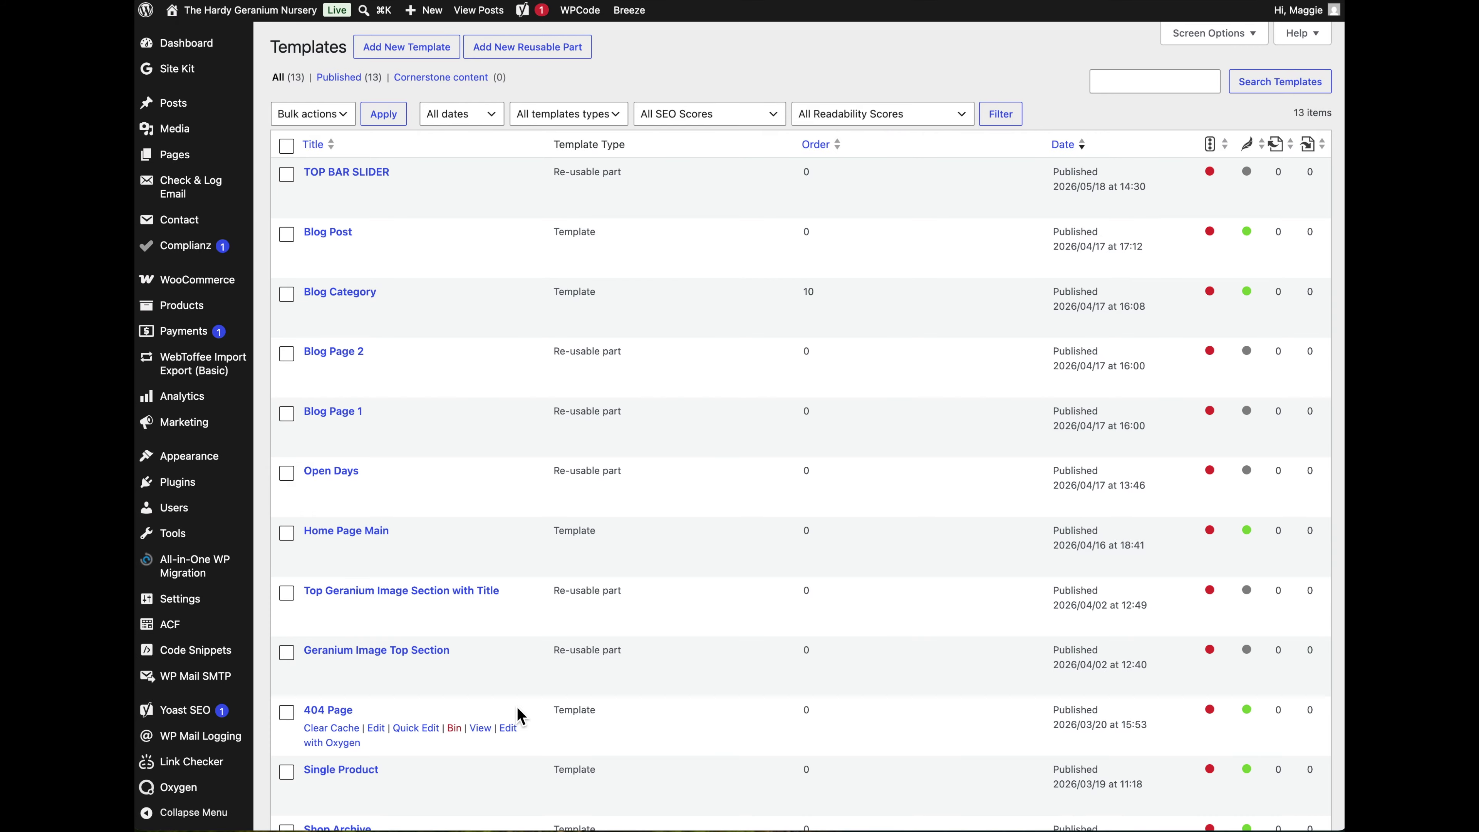
# - Browse the blog listing on the live site and view the article How to look after your cinereum's
pyautogui.click(1142, 318)
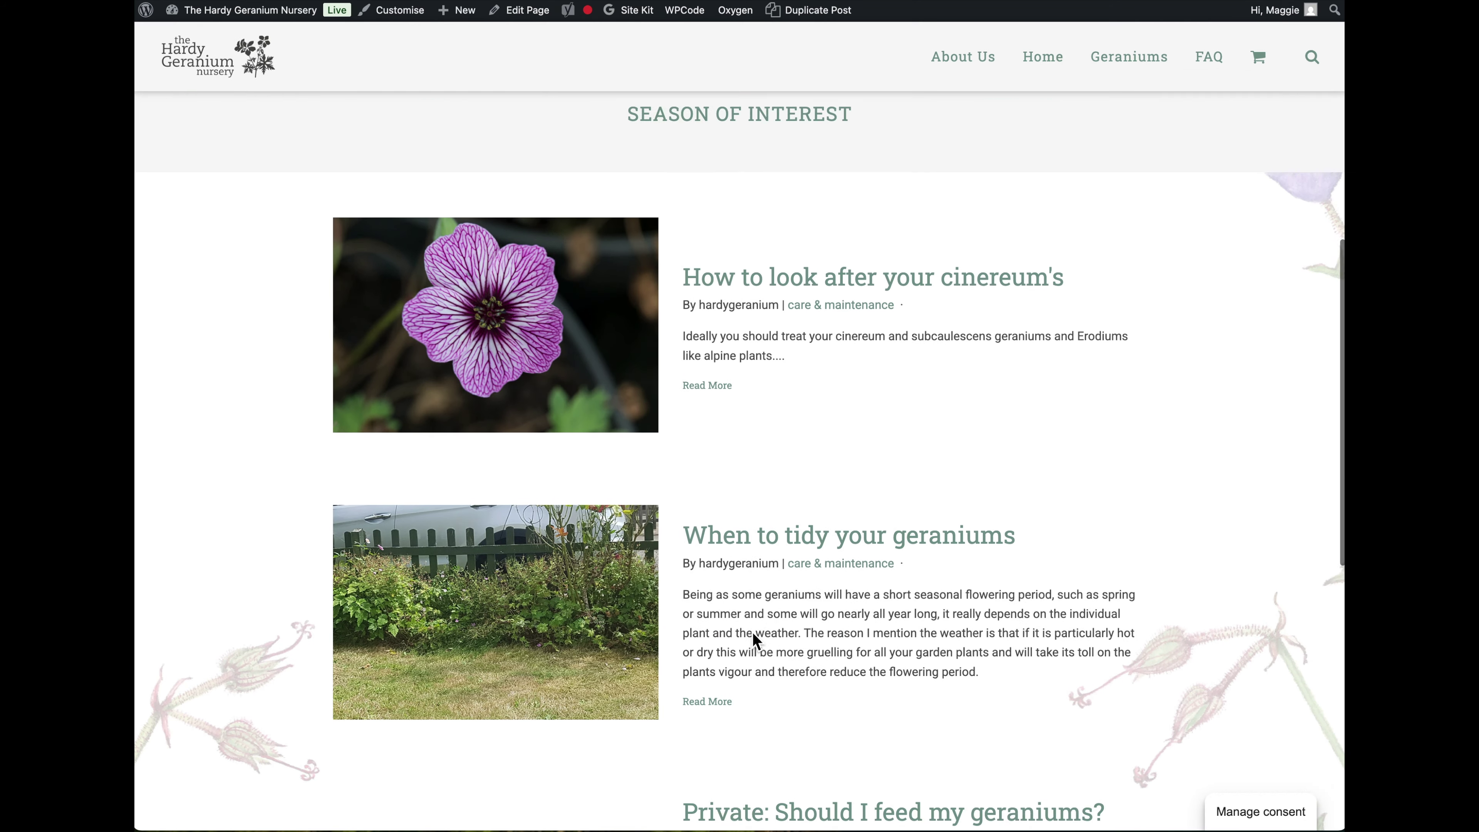
pyautogui.scroll(-3, 753, 632)
pyautogui.scroll(-7, 857, 351)
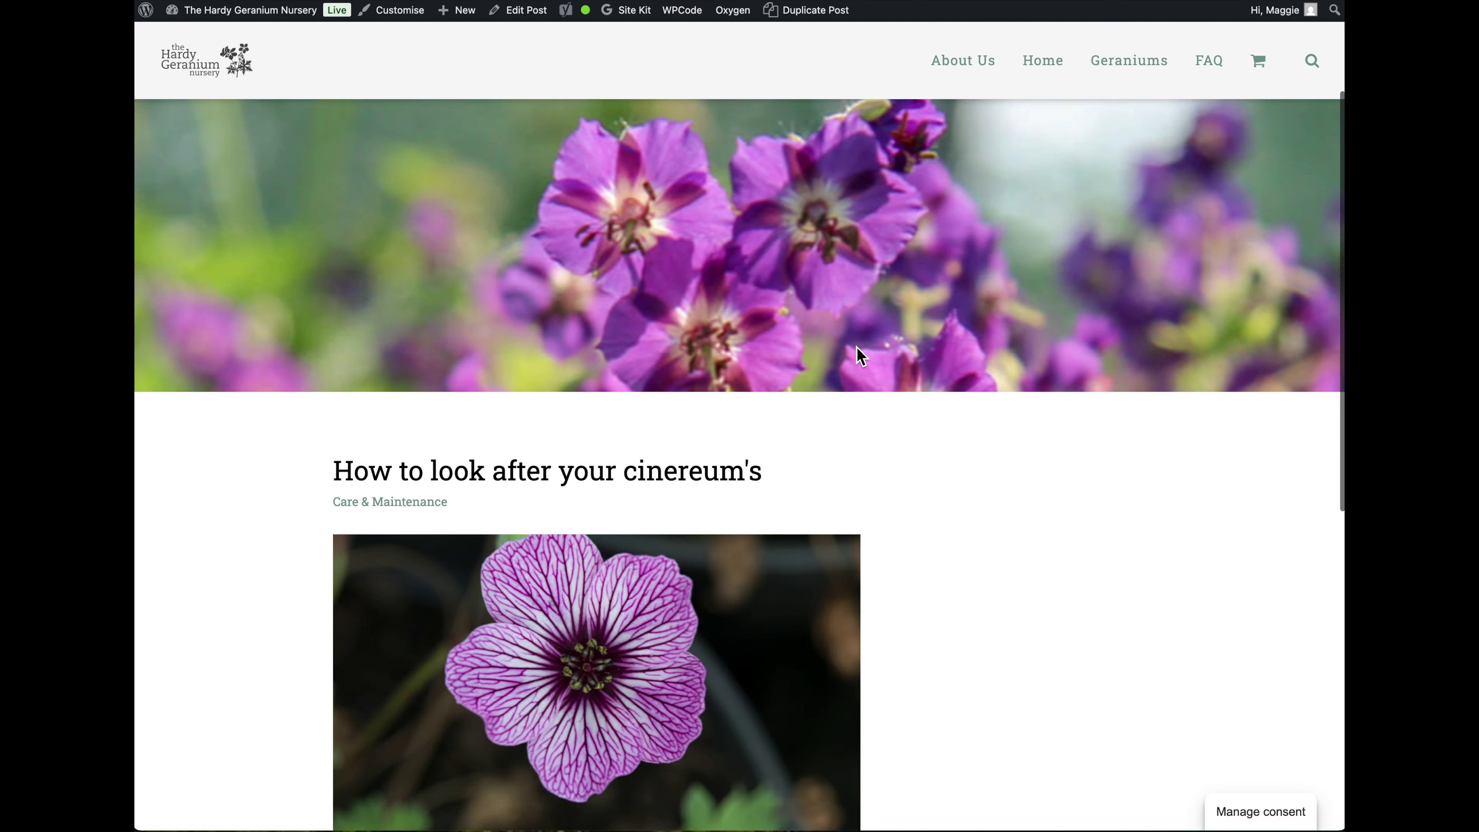
pyautogui.scroll(4, 856, 347)
pyautogui.scroll(3, 857, 351)
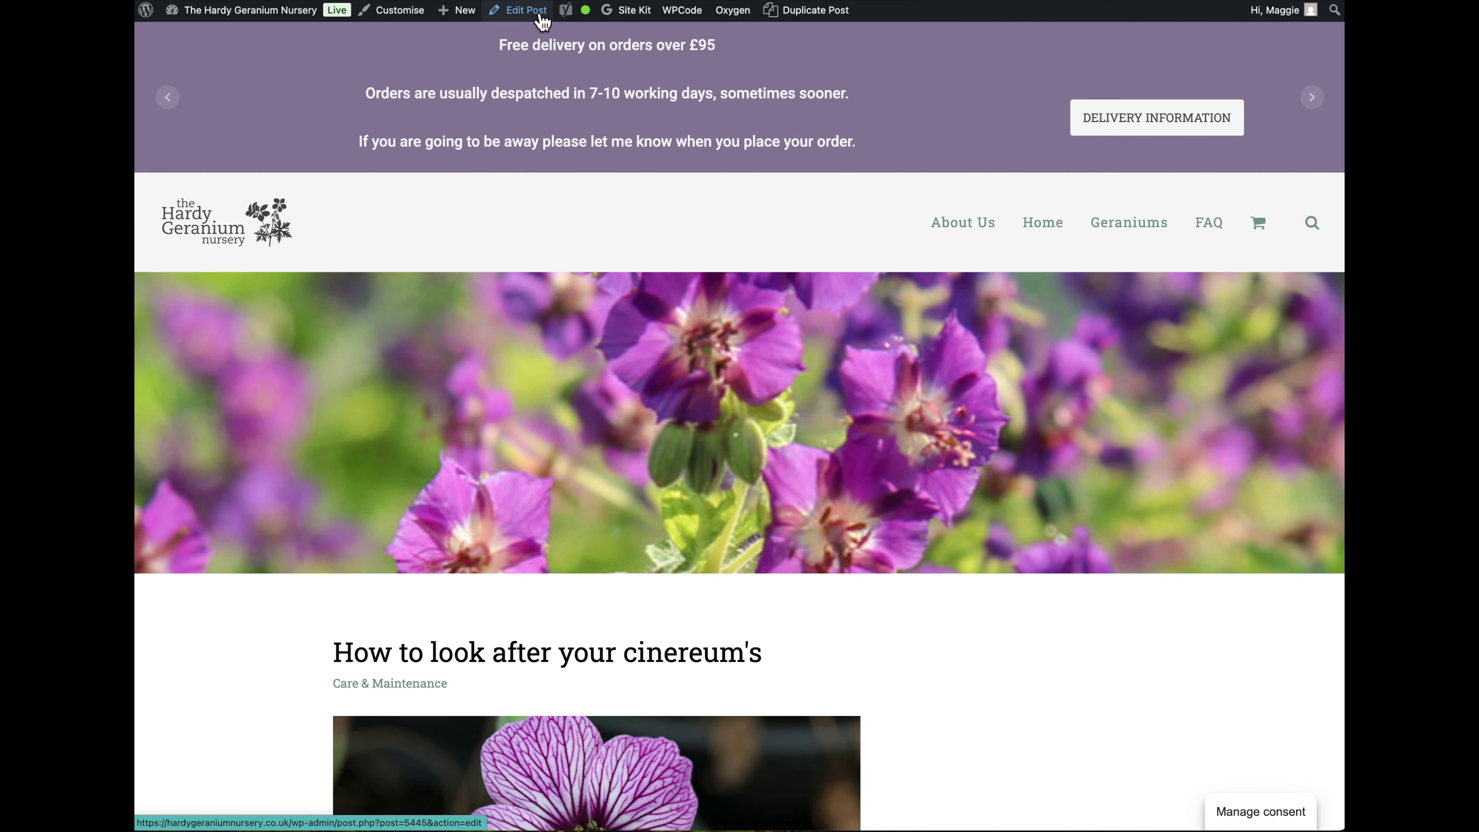
# - Open the post How to look after your cinereum's for editing and examine its text blocks and featured image
pyautogui.click(542, 21)
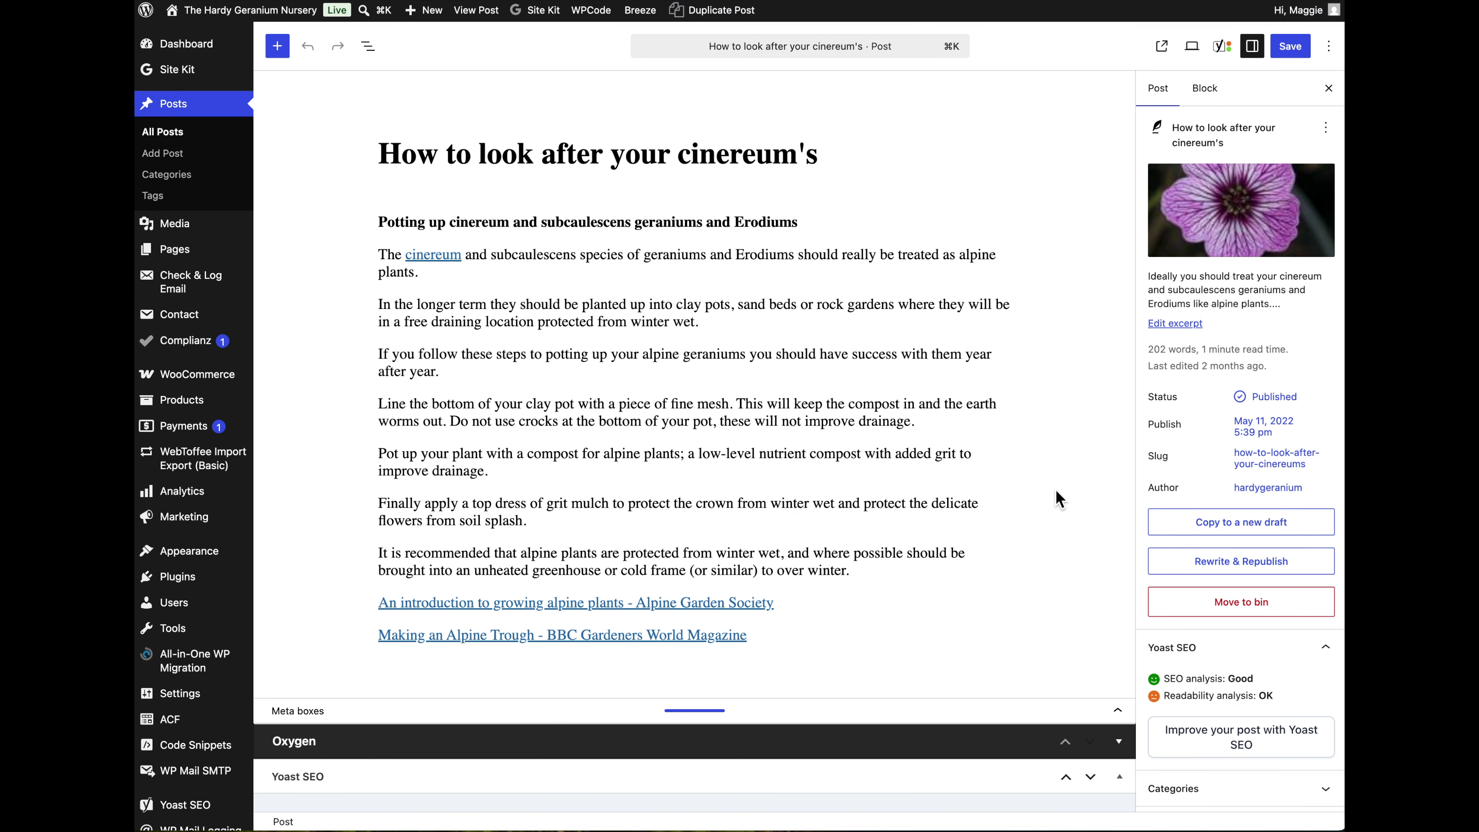
pyautogui.click(765, 407)
pyautogui.click(1078, 423)
pyautogui.moveTo(1235, 207)
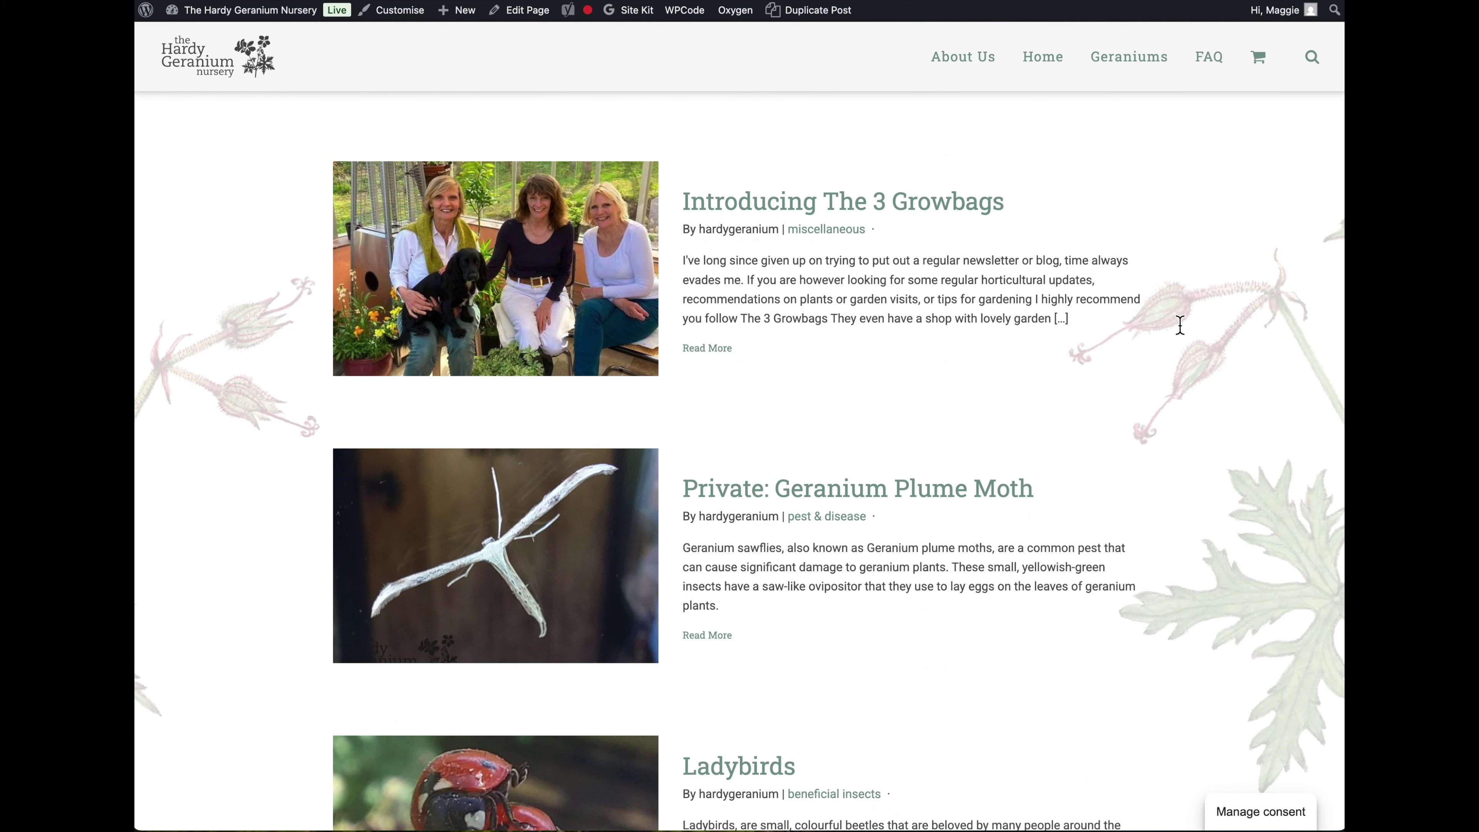
# - Open the Introducing The 3 Growbags article from the blog listing and go to the site's dashboard
pyautogui.click(727, 356)
pyautogui.moveTo(233, 10)
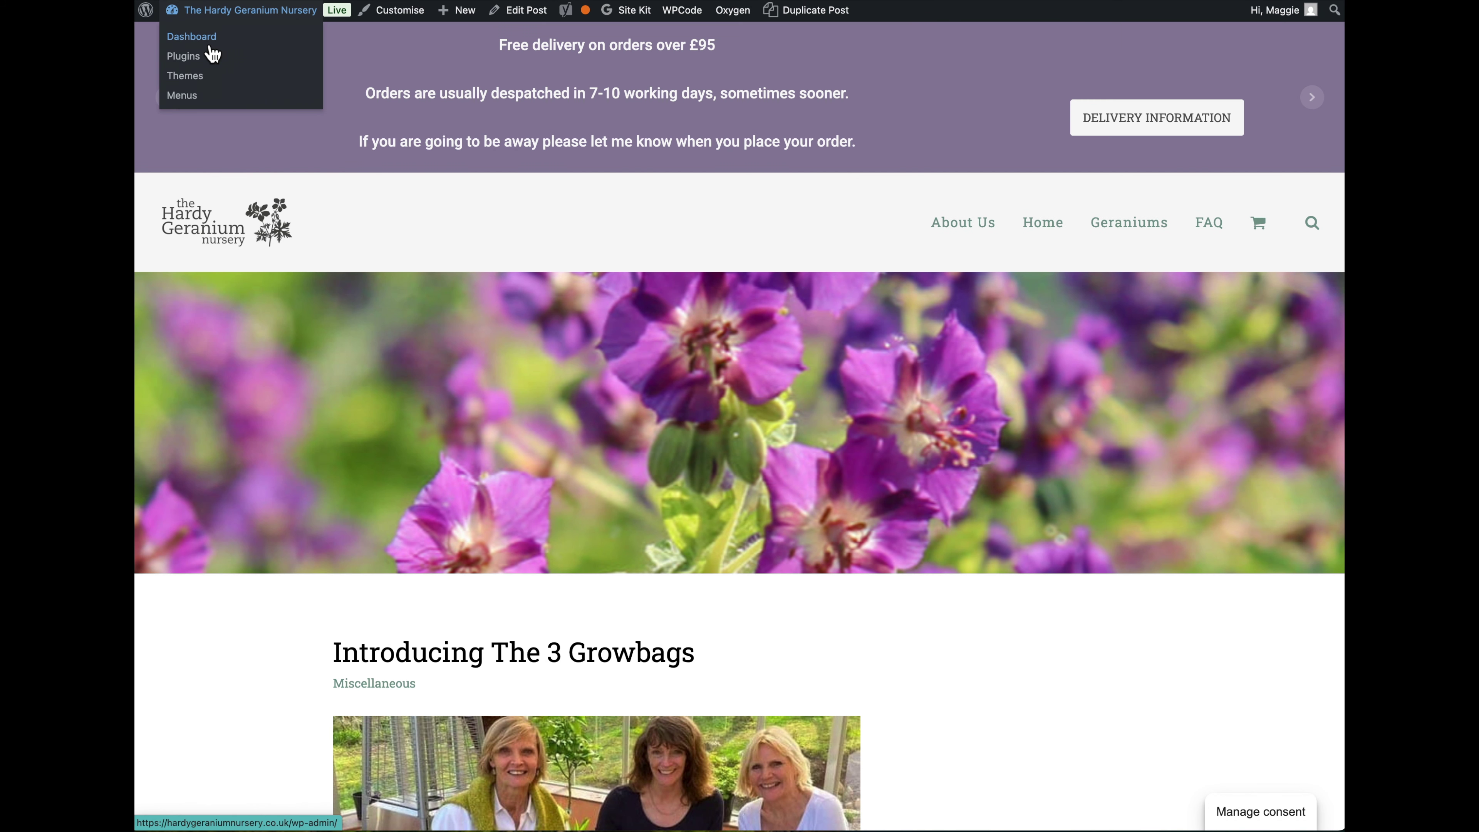
pyautogui.click(211, 46)
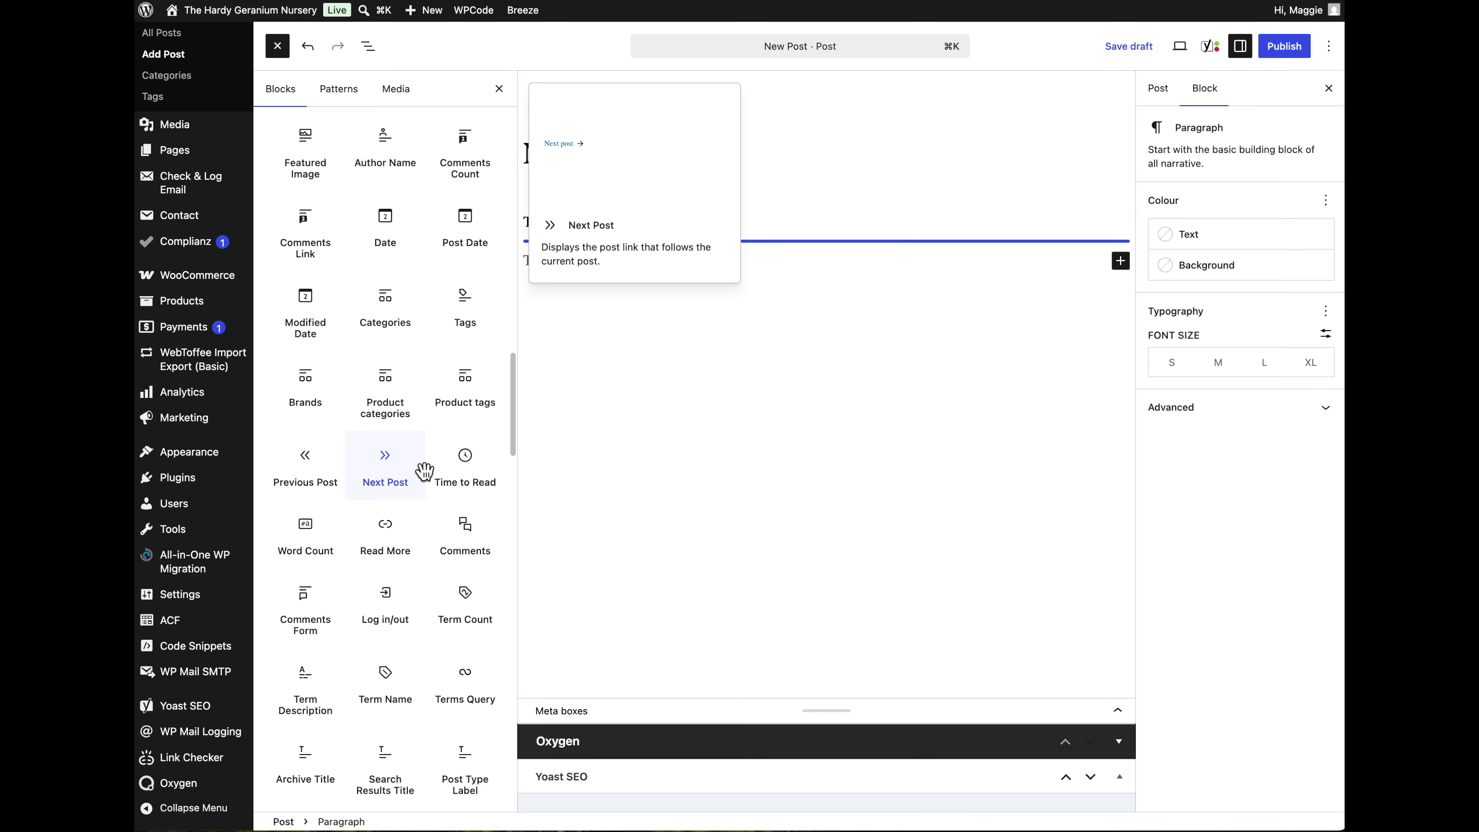
# - Look through the available block types for the new post, from the embeds back up to the text blocks
pyautogui.scroll(-8, 426, 472)
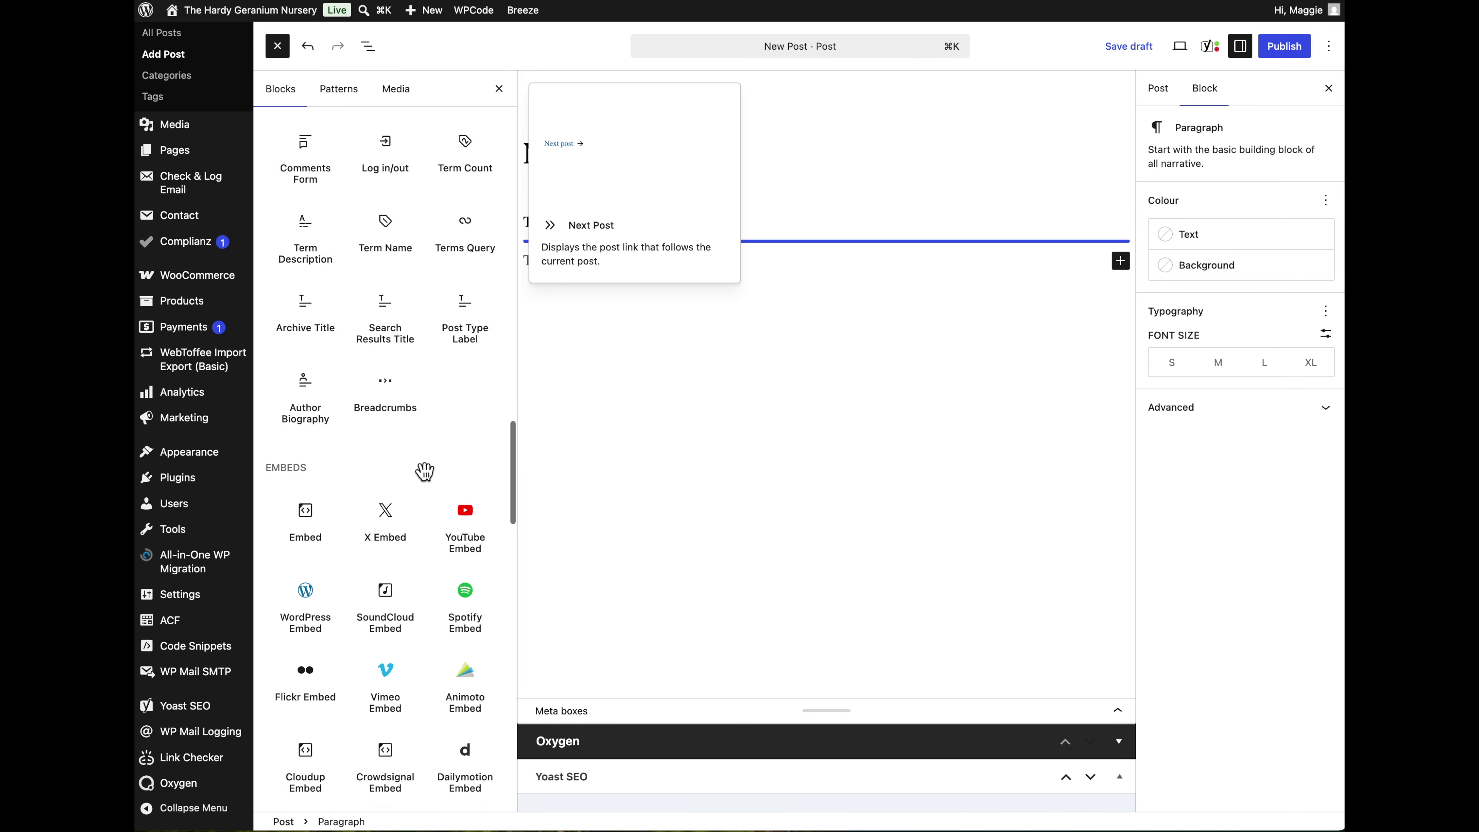
pyautogui.scroll(-5, 425, 471)
pyautogui.scroll(15, 408, 408)
pyautogui.scroll(-1, 384, 350)
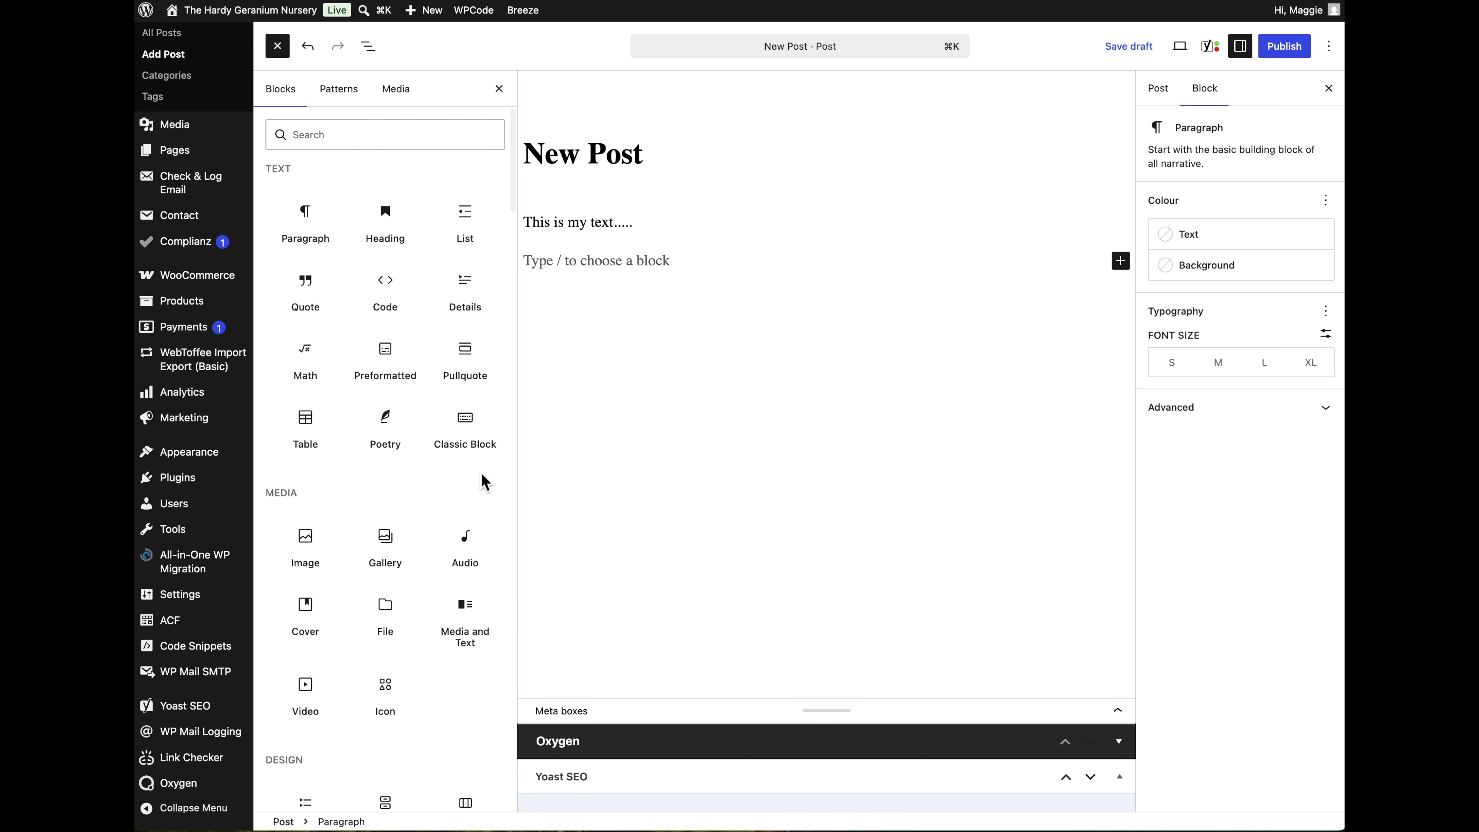
# - Insert an Image block below the text paragraph and fill it with the pink geranium close-up from the media library
pyautogui.moveTo(446, 377)
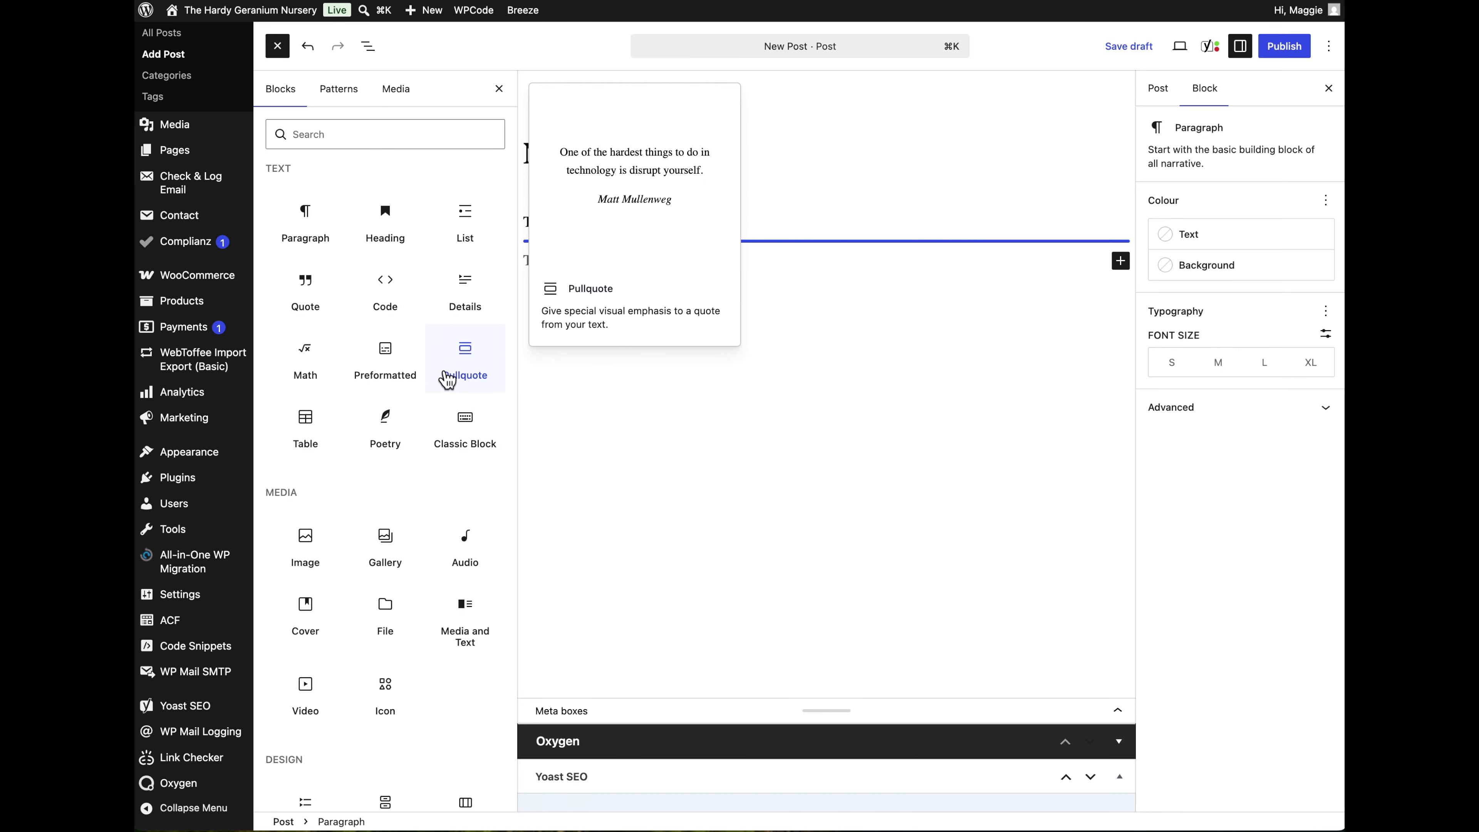
pyautogui.moveTo(393, 574)
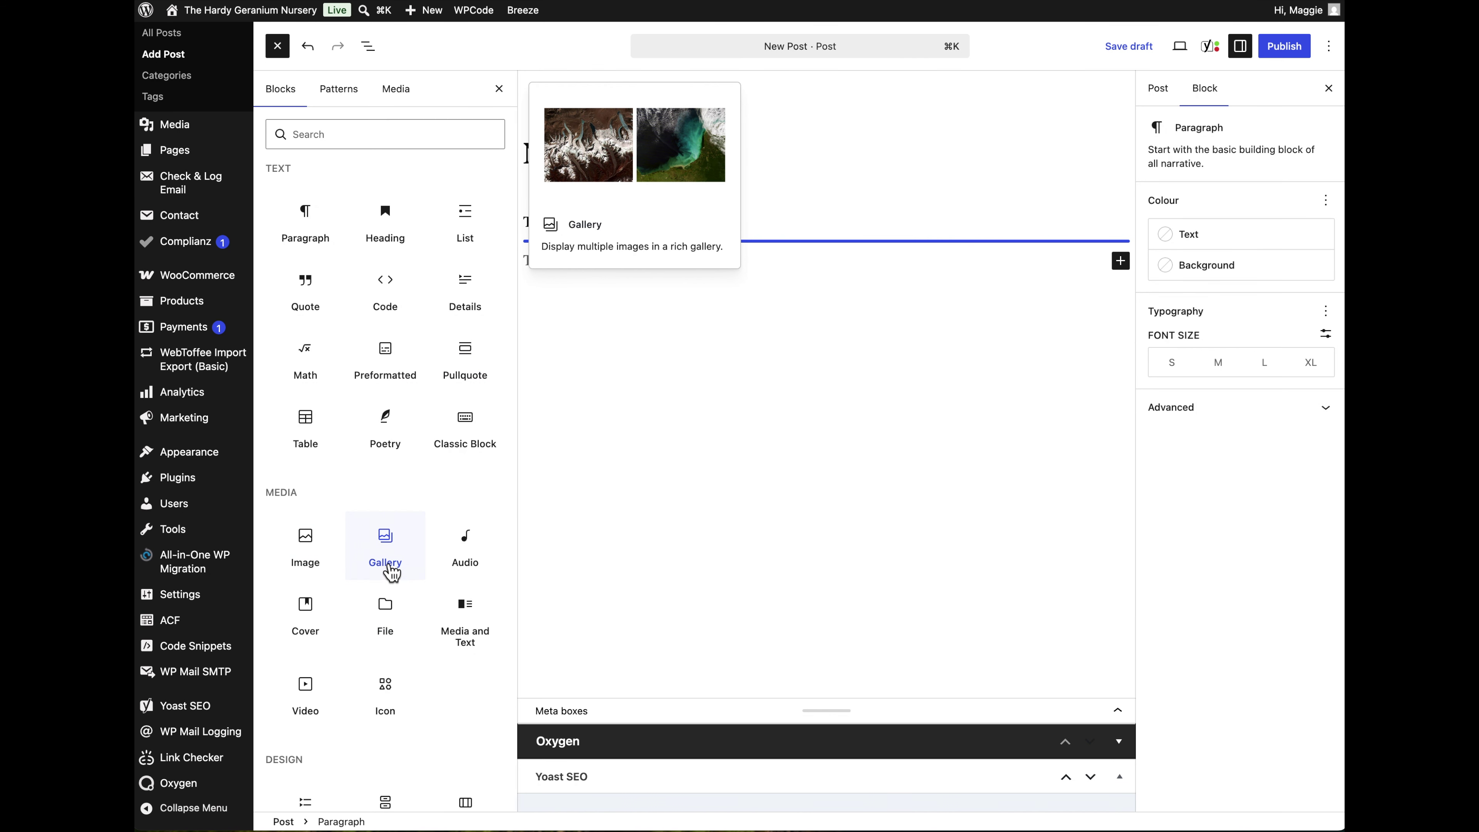
pyautogui.click(317, 550)
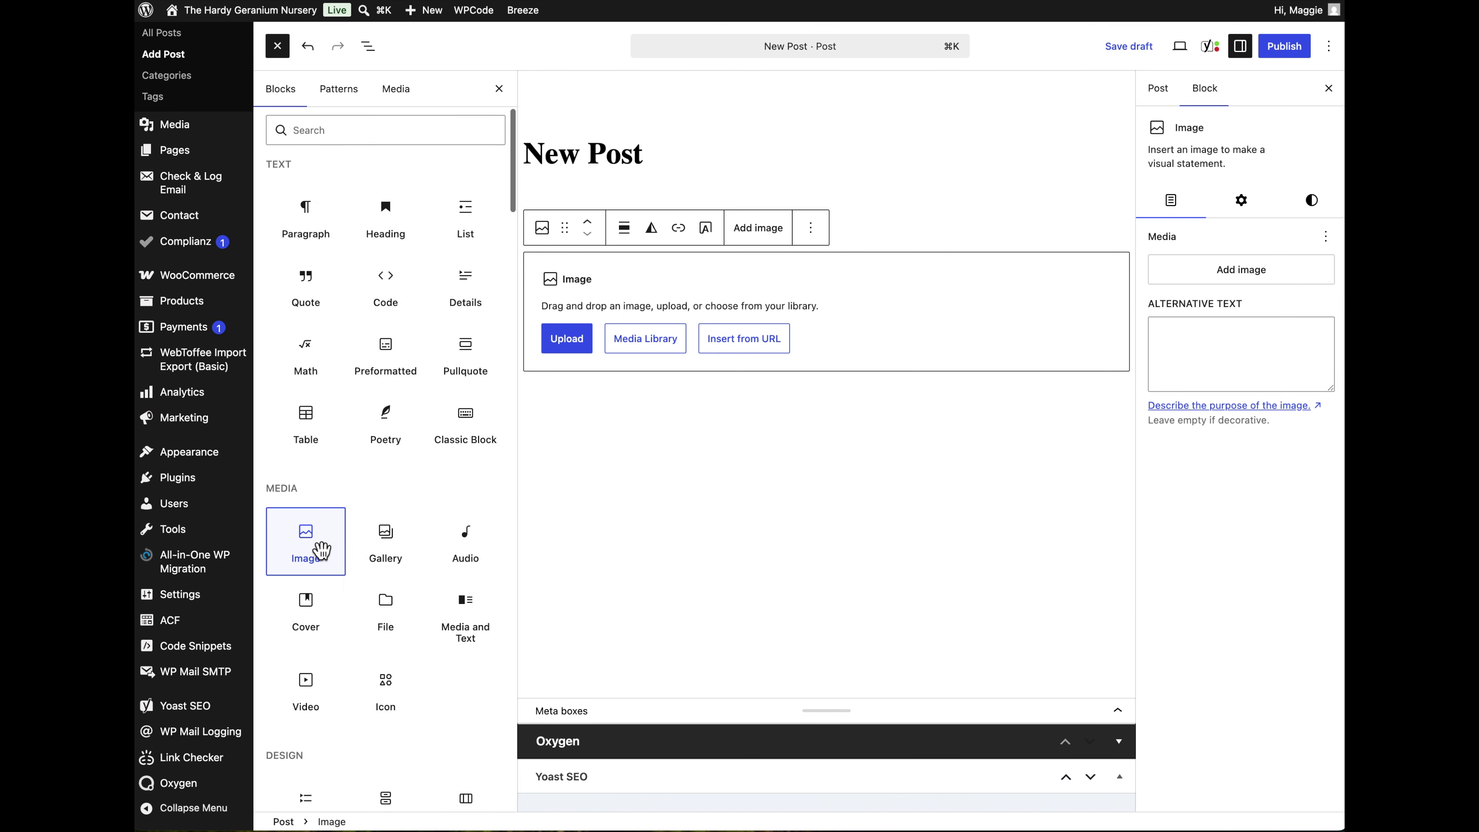
pyautogui.click(670, 345)
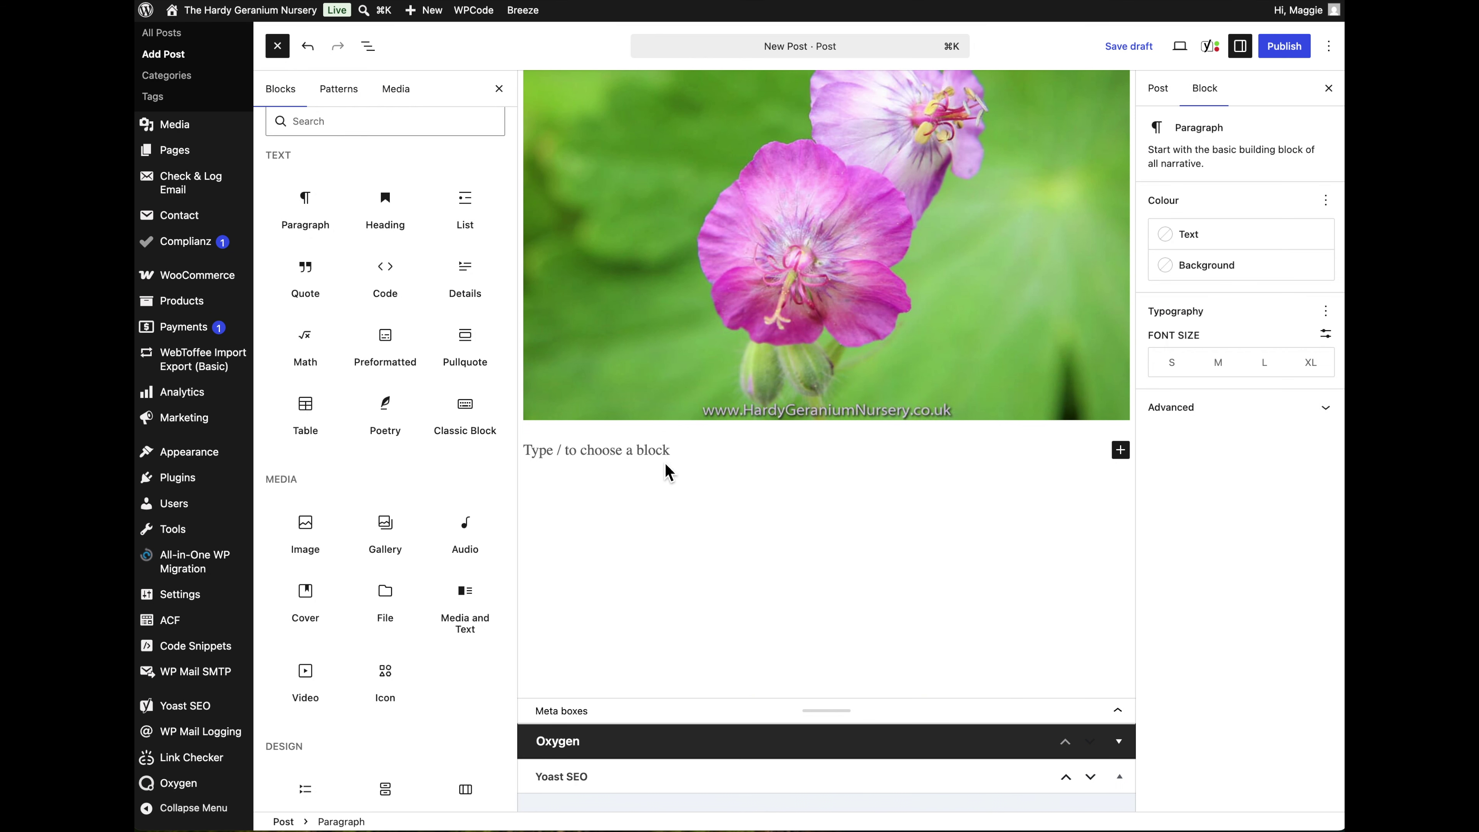
pyautogui.moveTo(415, 403)
pyautogui.moveTo(469, 215)
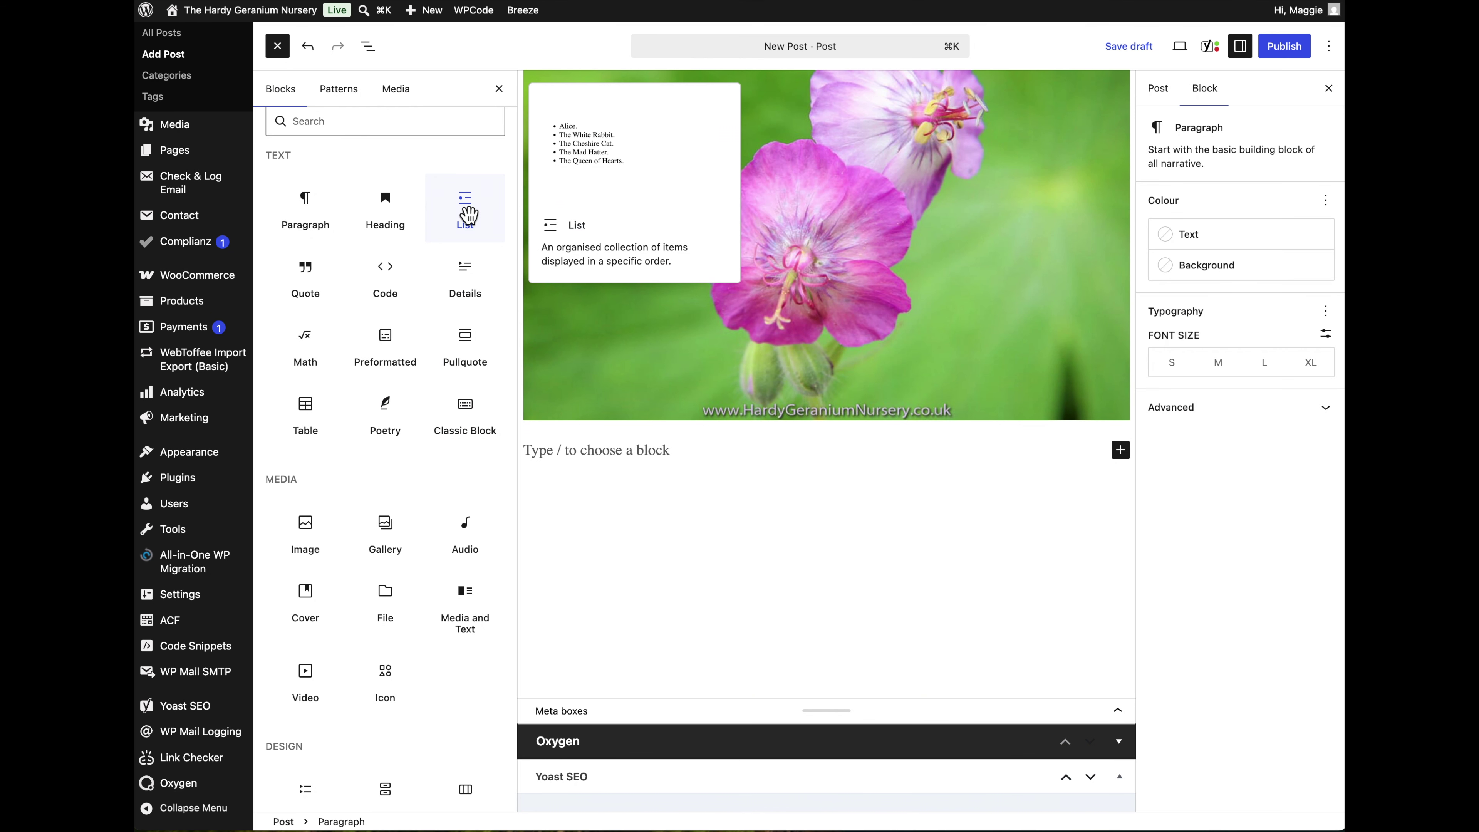
# - Set the photo of pink geranium flowers as the post's featured image and add the excerpt "This is my excerpt"
pyautogui.click(1158, 87)
pyautogui.click(1254, 132)
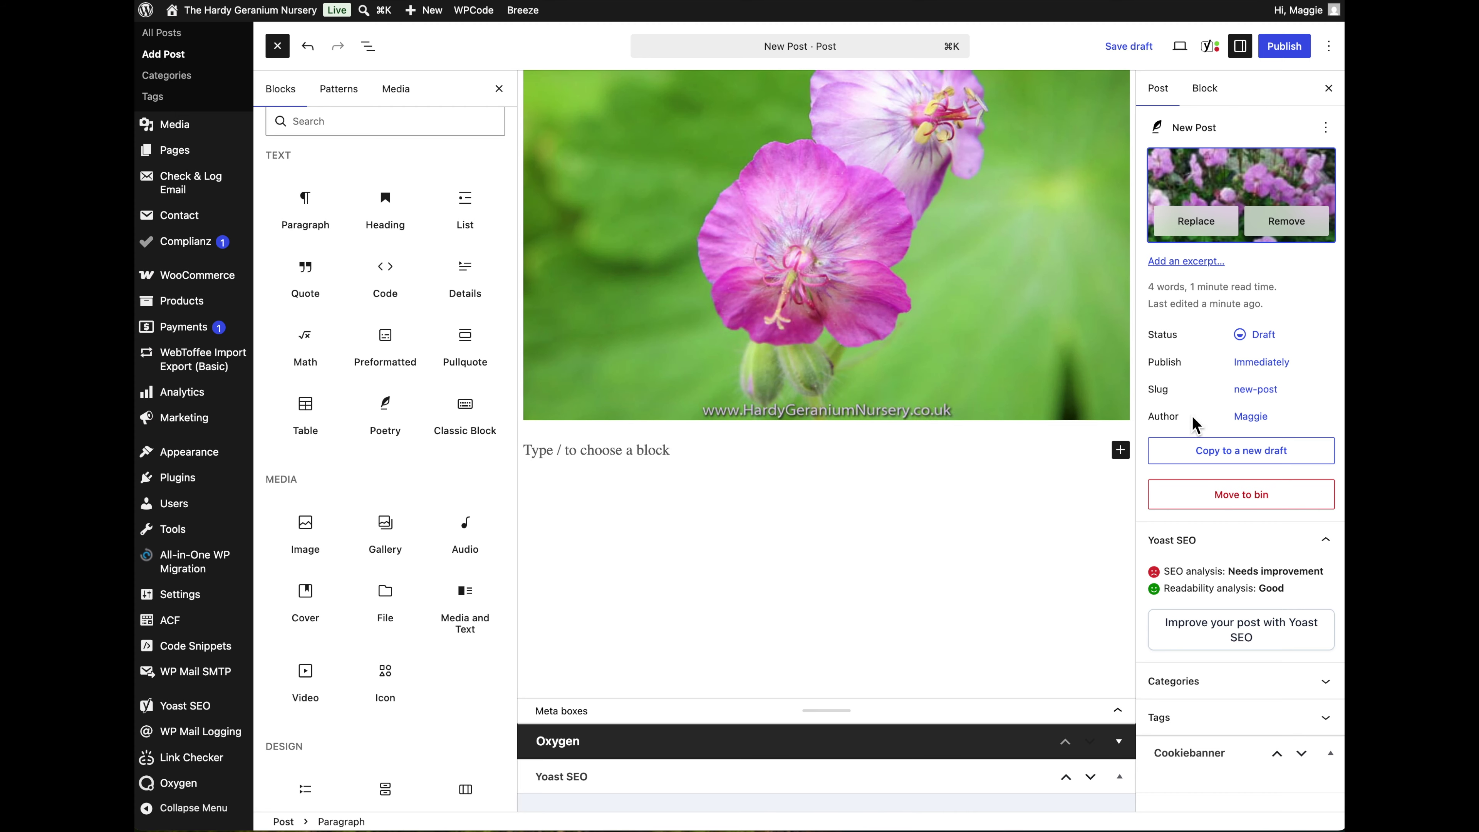
pyautogui.click(1191, 262)
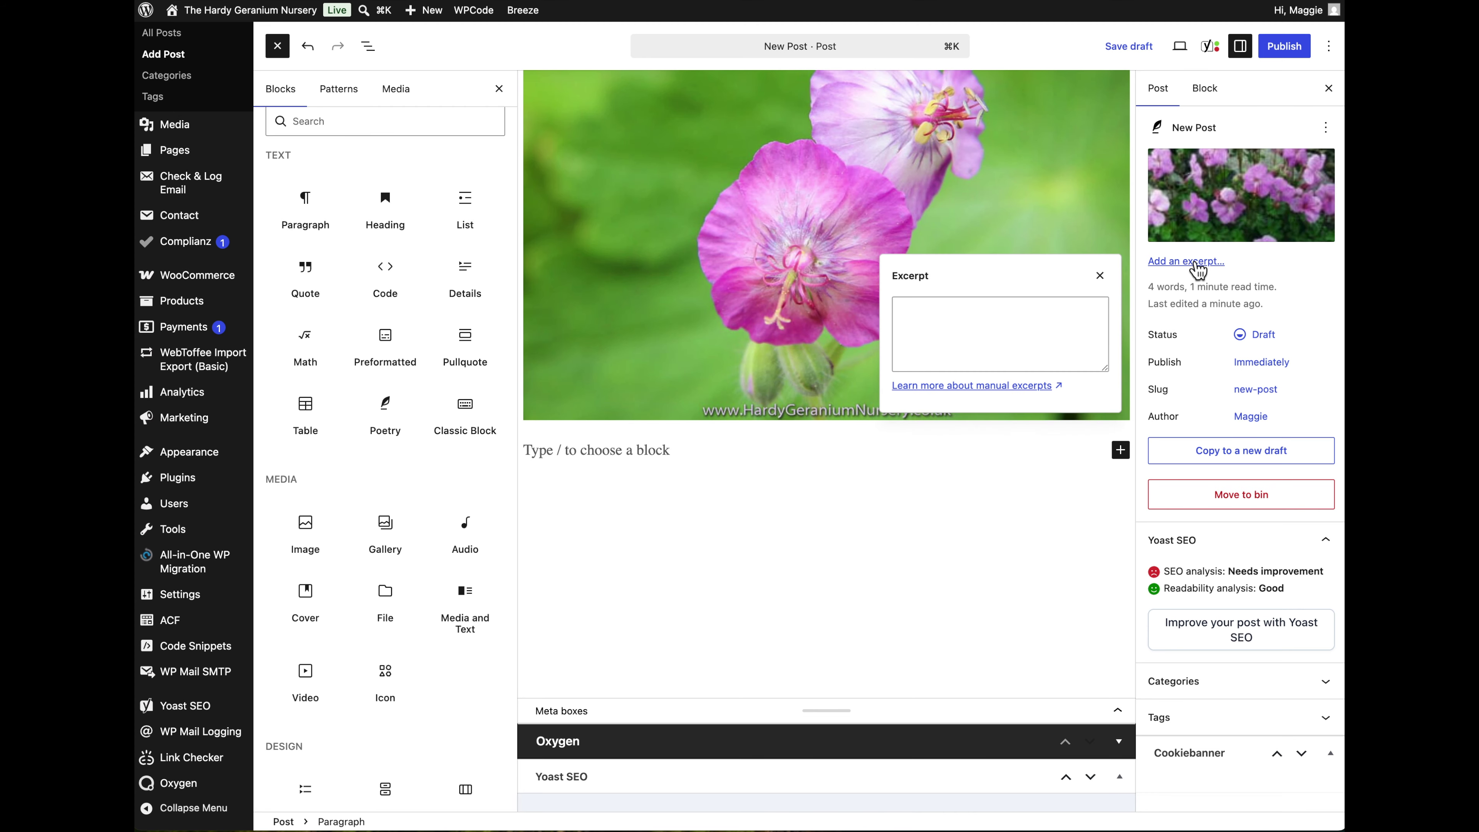
pyautogui.click(953, 337)
pyautogui.write('This is my ')
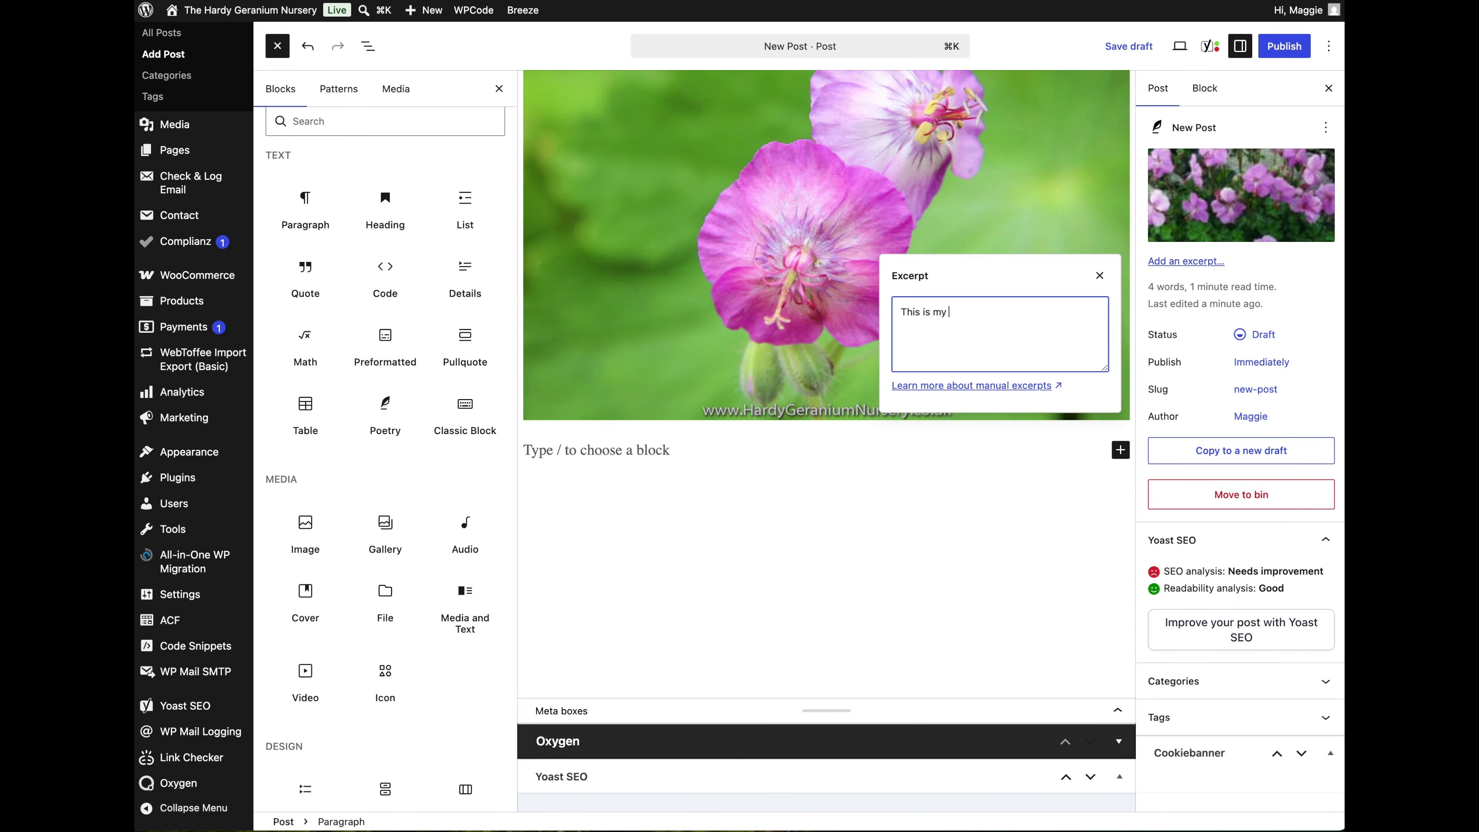
pyautogui.write('excerpt')
pyautogui.click(1265, 98)
# - Set the Yoast SEO focus keyphrase of the post to "New post"
pyautogui.click(1211, 47)
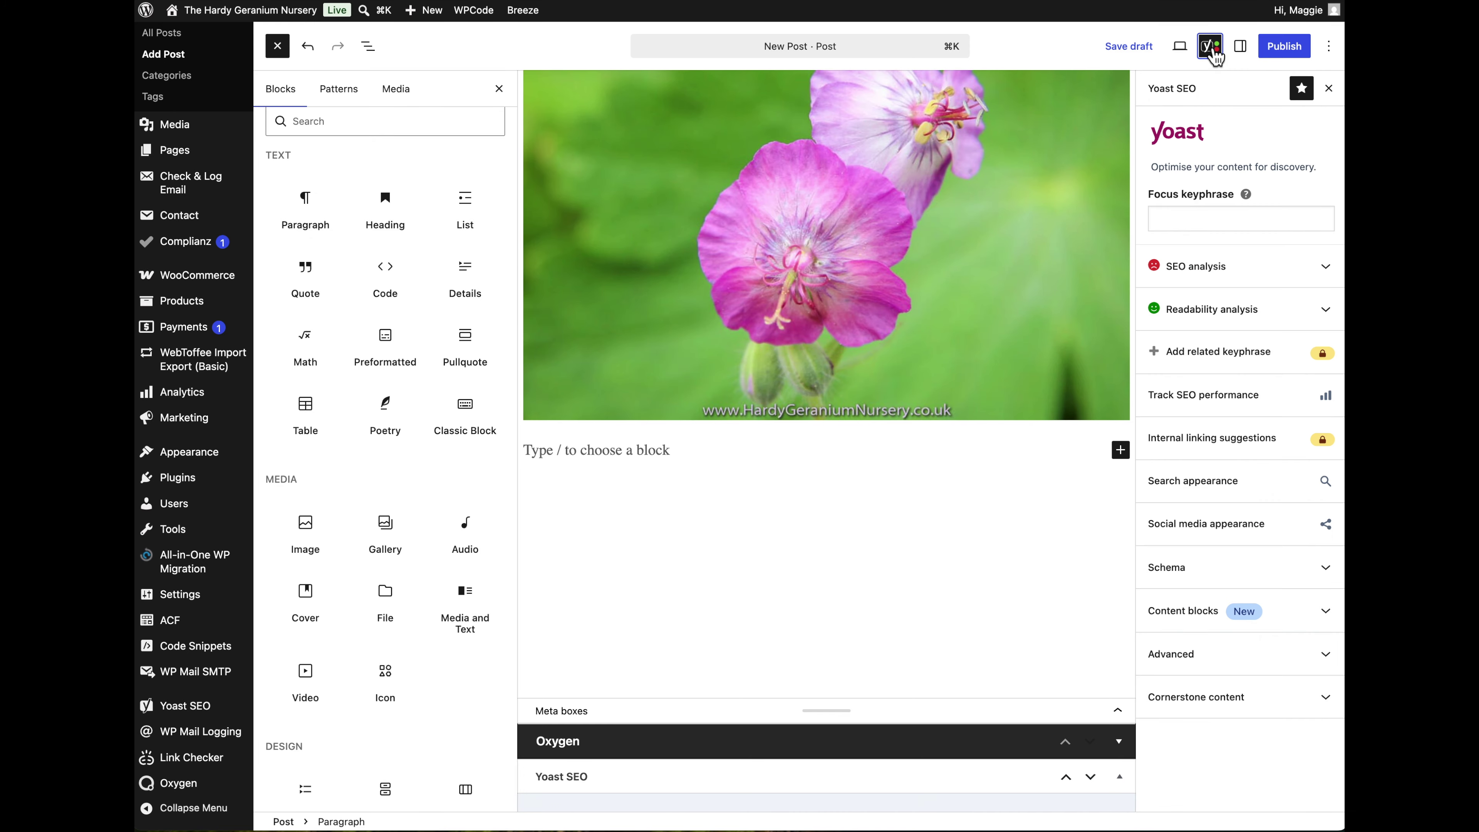
pyautogui.click(1211, 218)
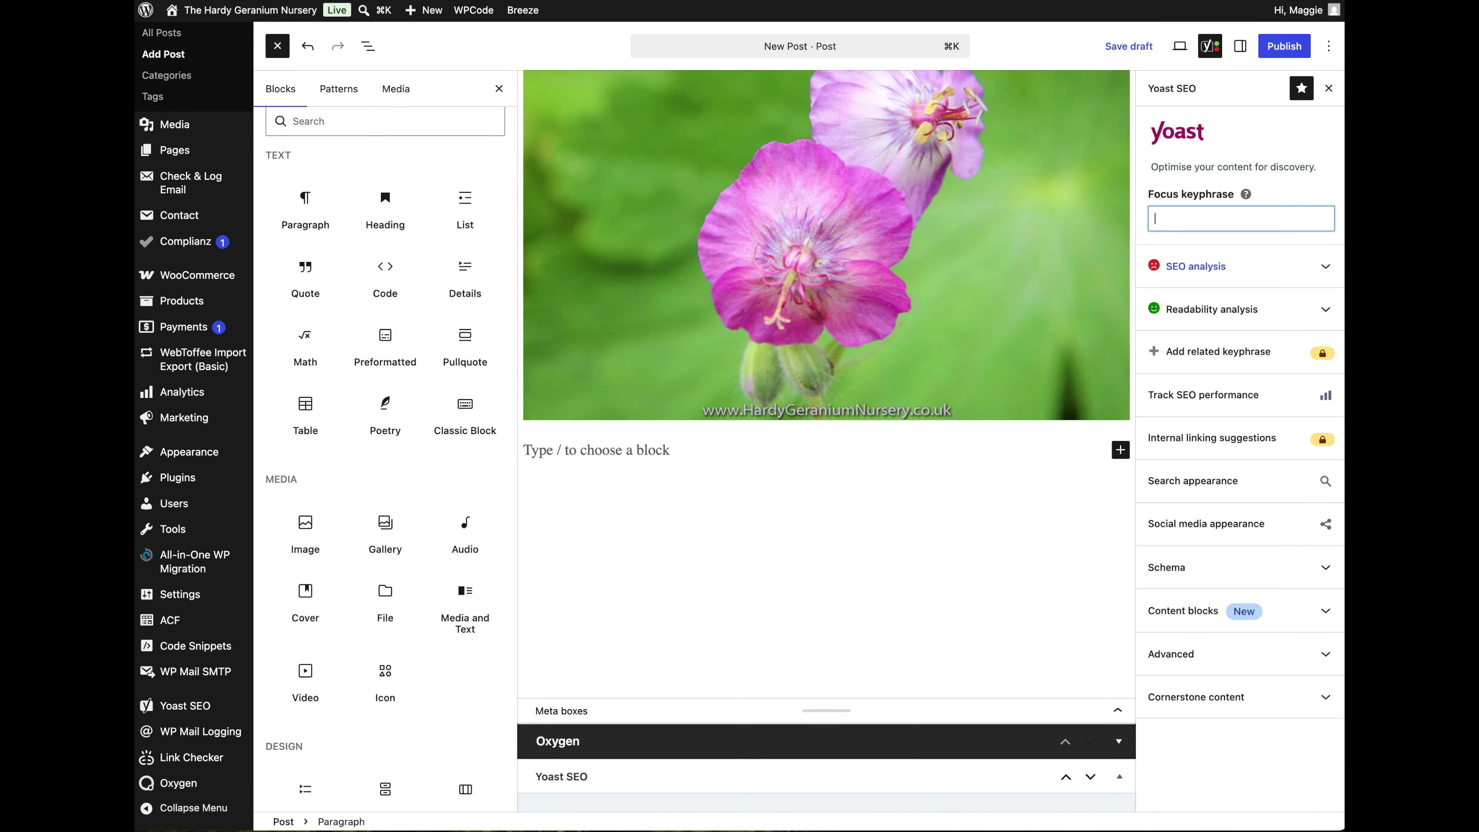
pyautogui.write('New post')
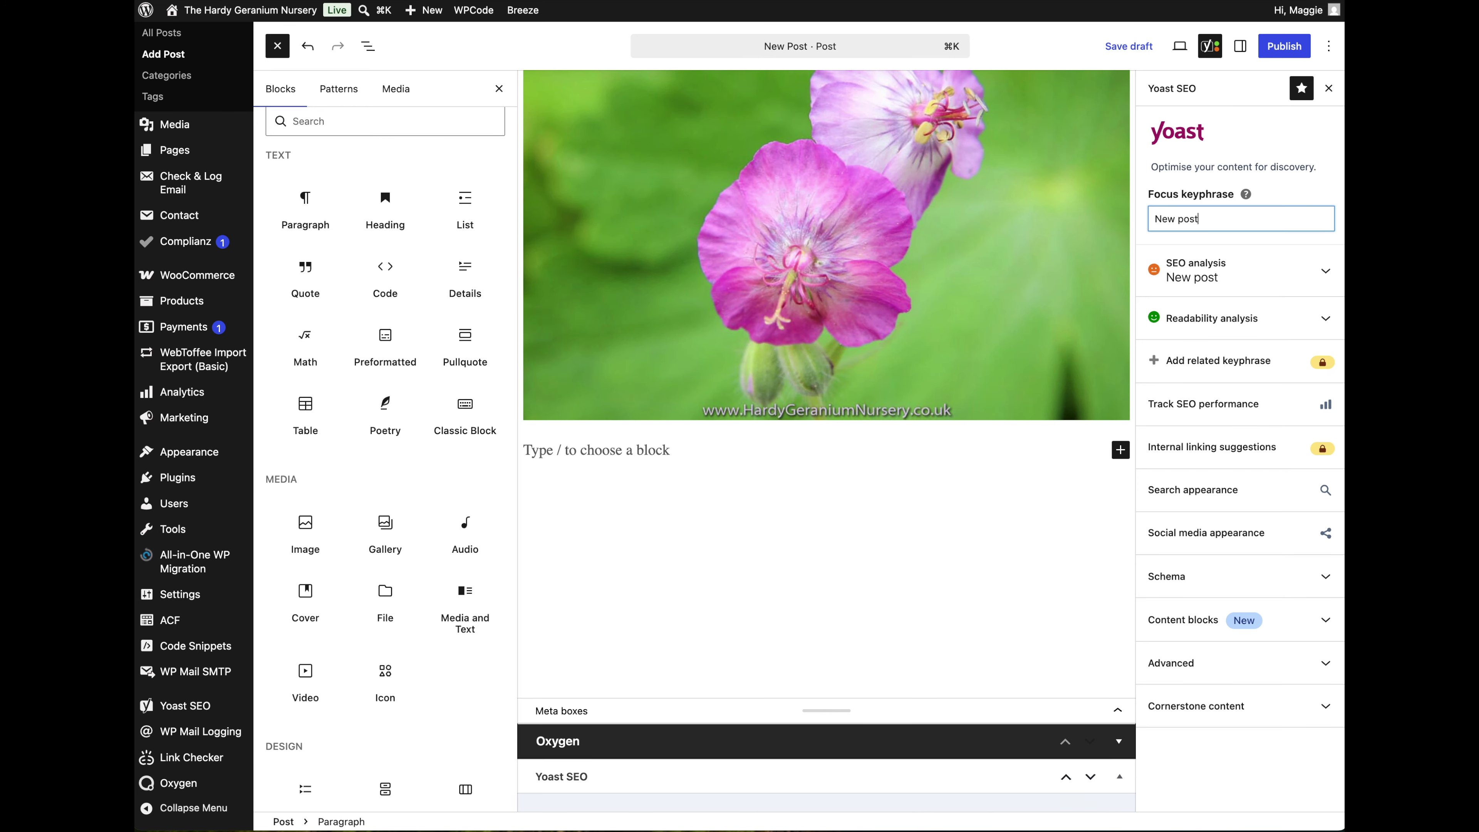
pyautogui.press('Tab')
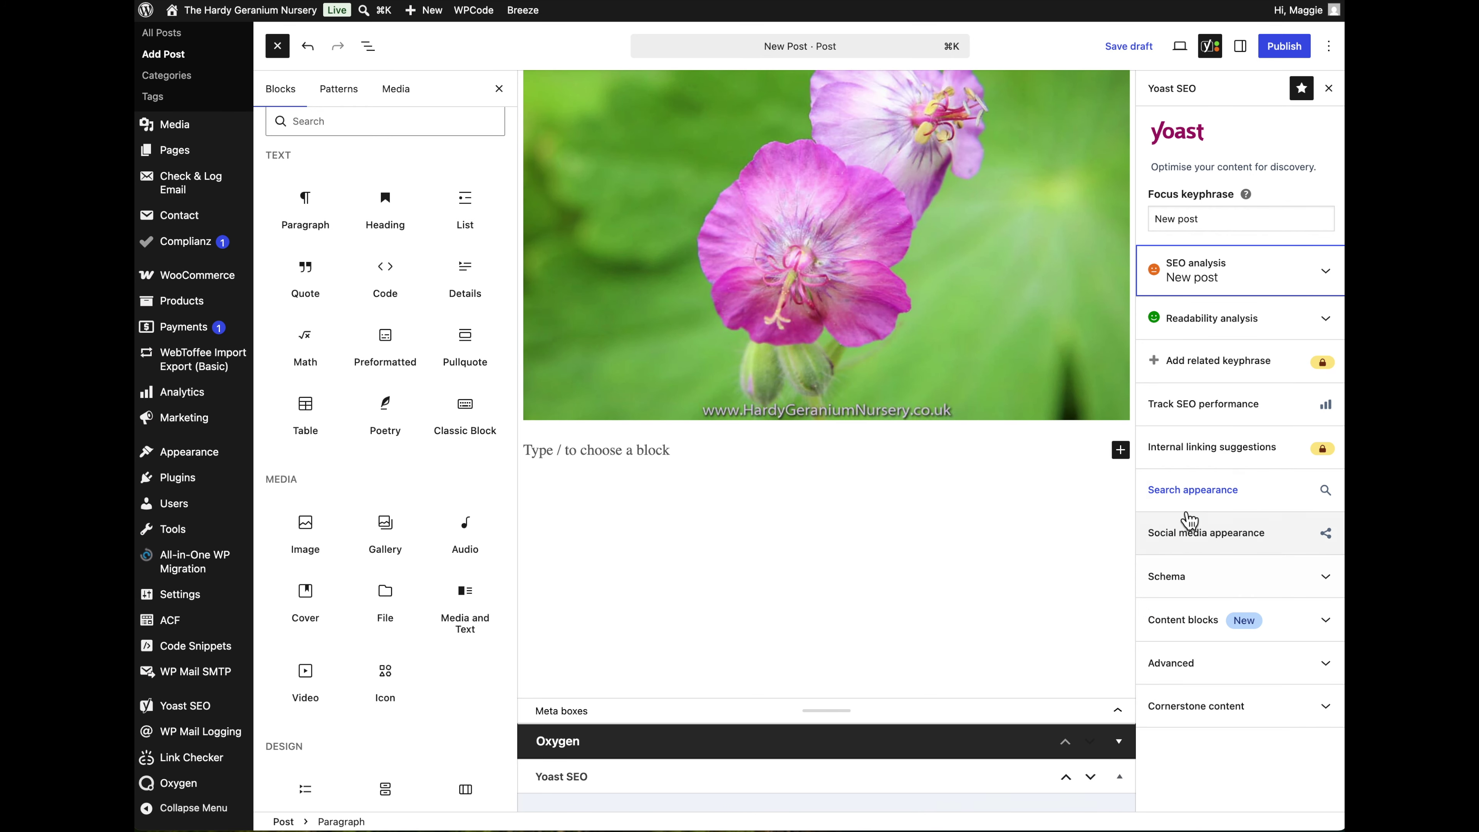
# - Move the Yoast SEO meta box below WPCode Page Scripts and enlarge the meta box area
pyautogui.scroll(-2, 856, 606)
pyautogui.scroll(1, 856, 600)
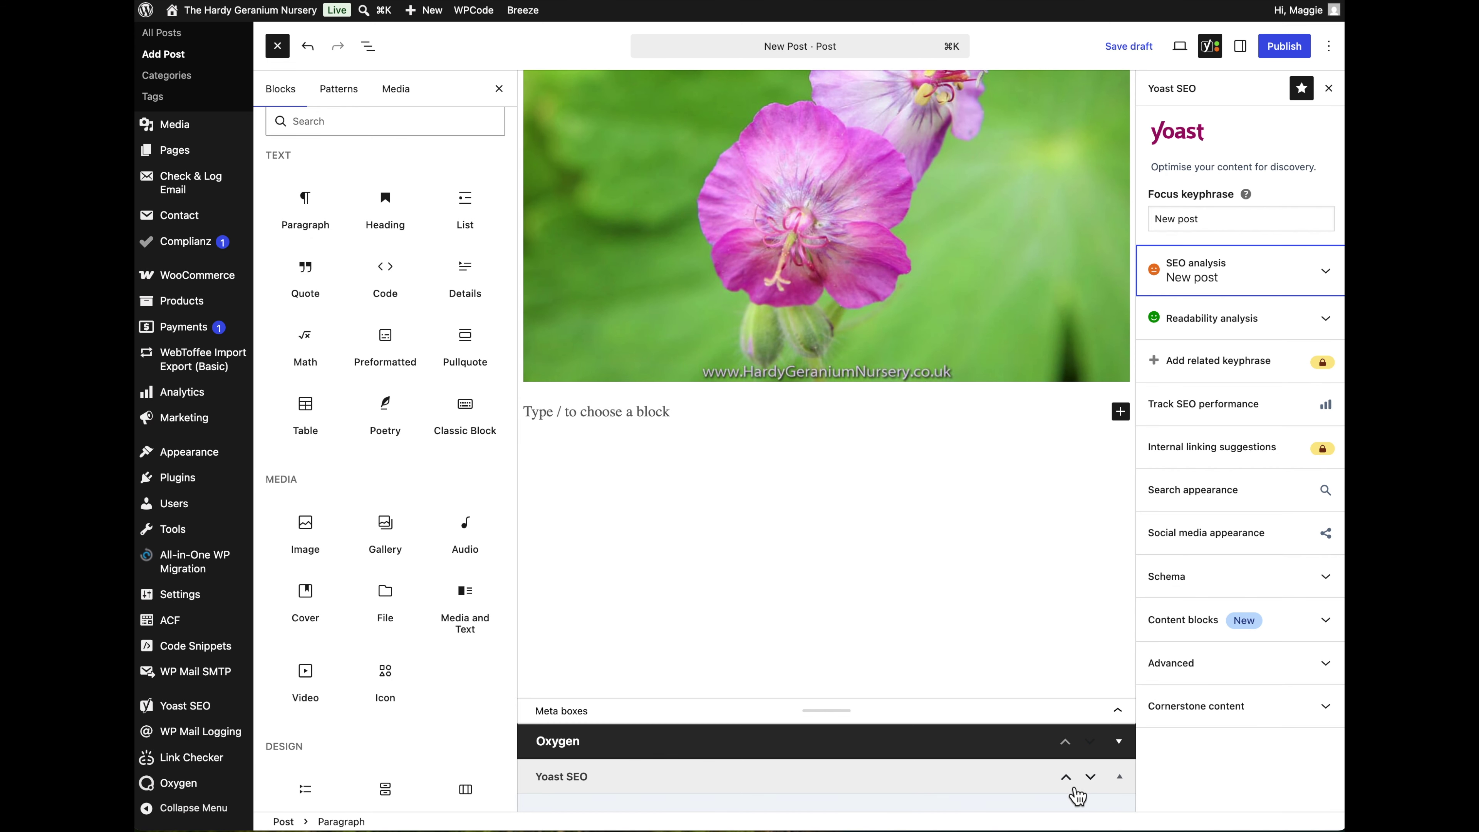
pyautogui.click(1090, 777)
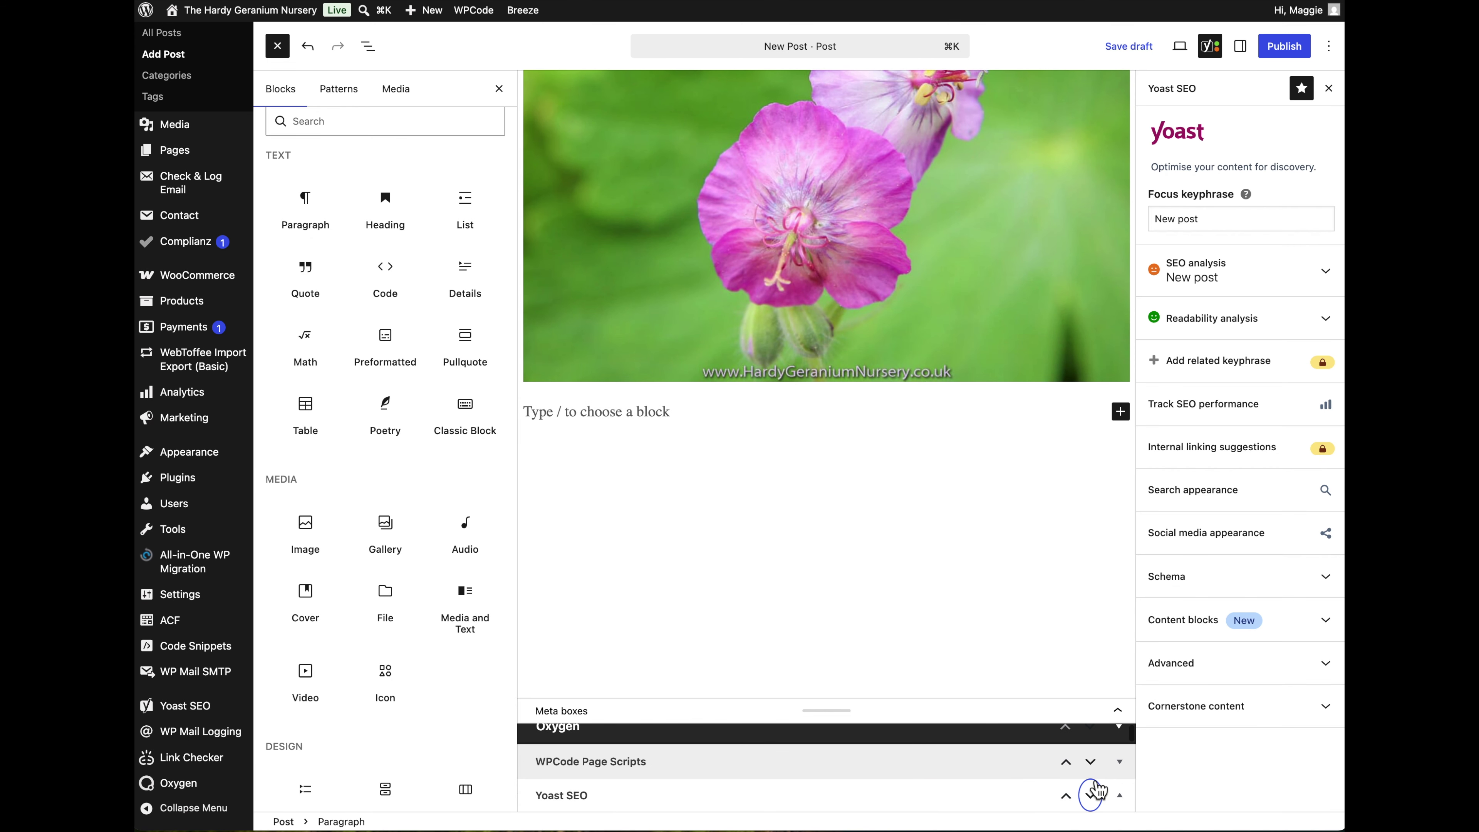
pyautogui.moveTo(830, 708); pyautogui.dragTo(843, 279)
# - Examine the Yoast search appearance settings, including the Google preview, SEO title, slug and meta description
pyautogui.scroll(-5, 1001, 600)
pyautogui.click(729, 371)
pyautogui.scroll(-4, 722, 542)
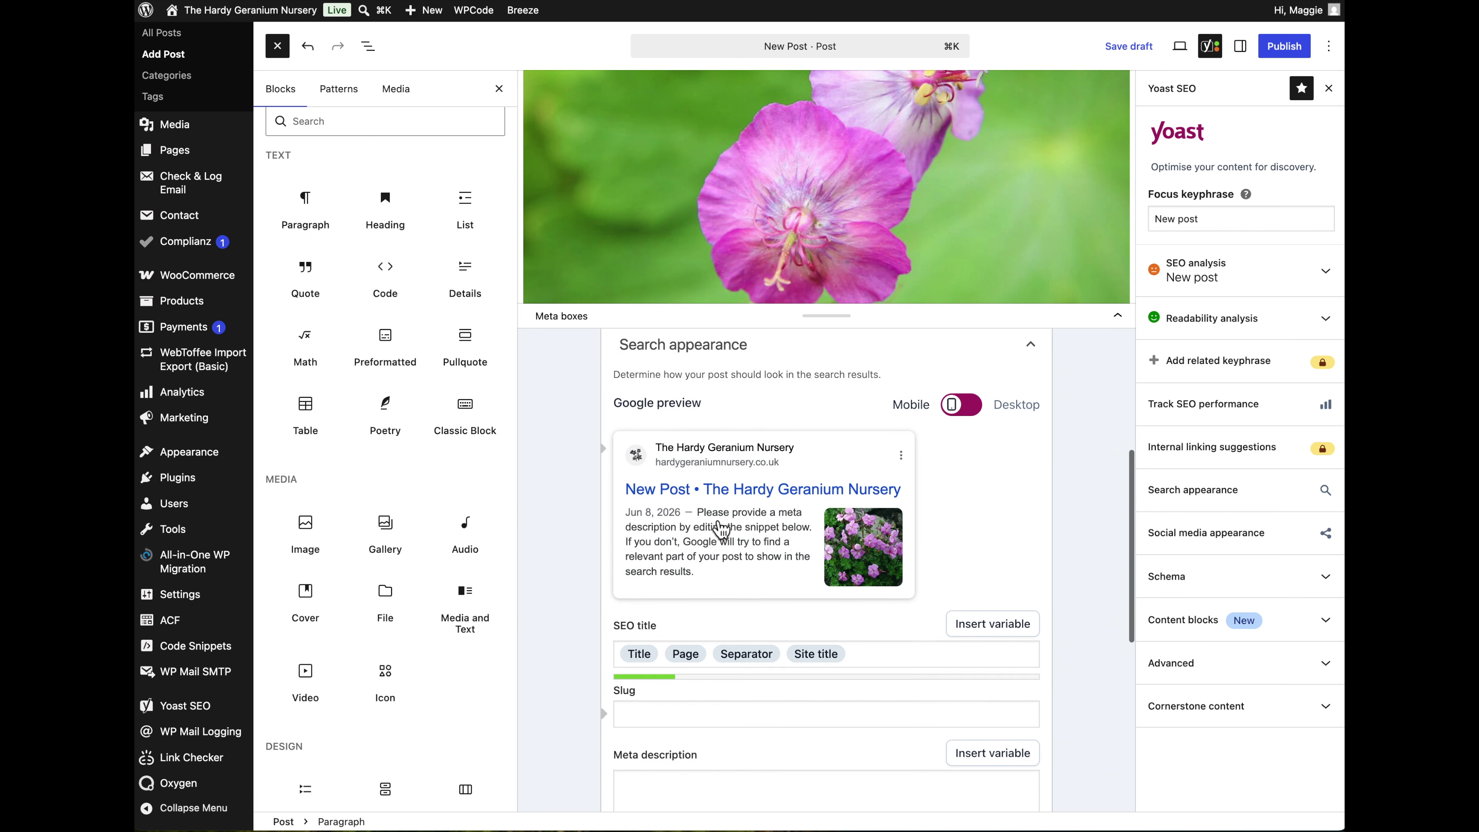
pyautogui.click(711, 650)
pyautogui.scroll(10, 868, 641)
# - Save the post as a draft and open its preview in a new tab
pyautogui.click(1127, 46)
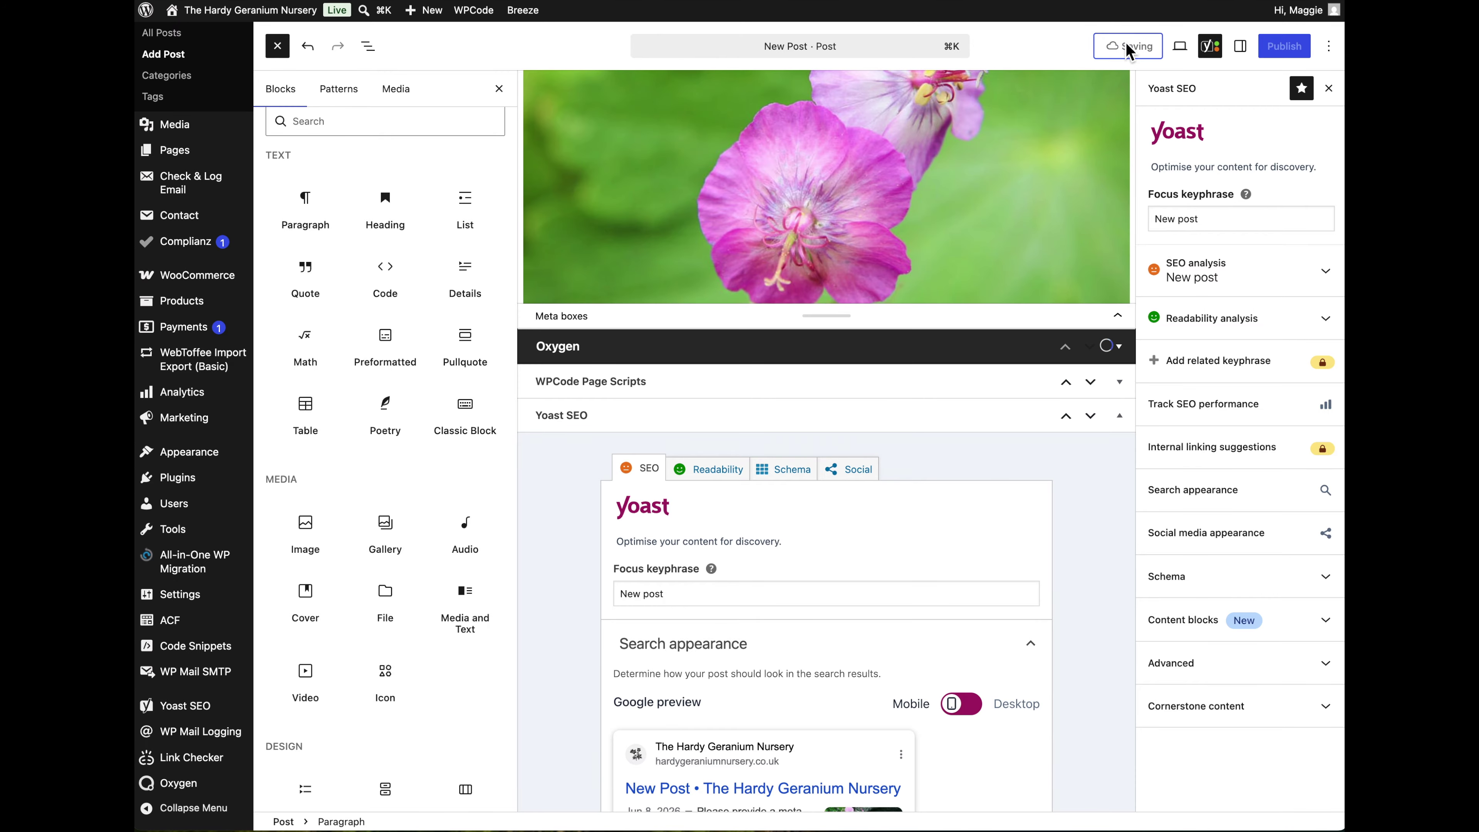
pyautogui.click(1180, 45)
pyautogui.click(1094, 171)
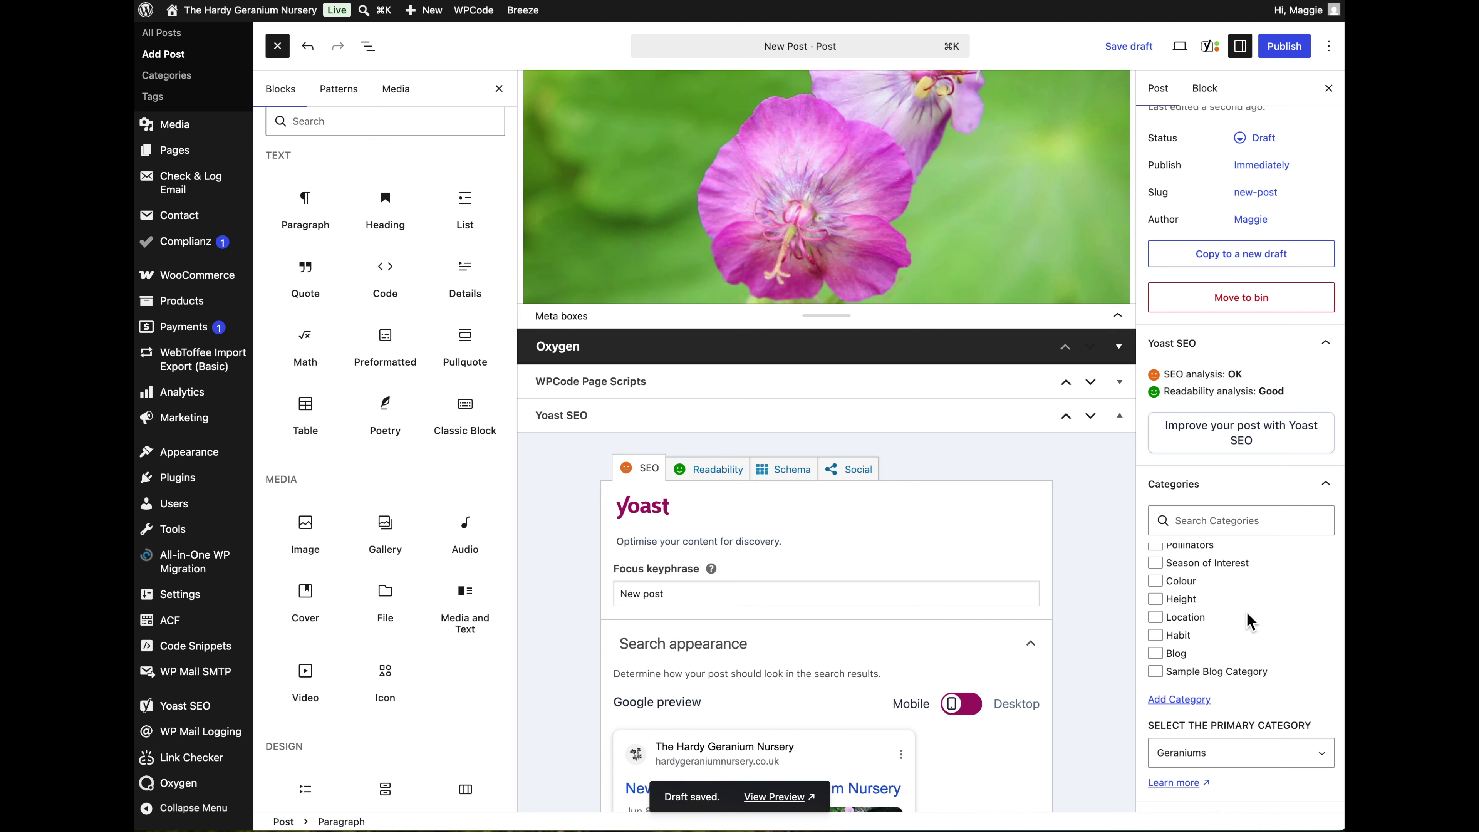
# - Set the post's primary category to Care & Maintenance and view the options for adding tags
pyautogui.scroll(-3, 1247, 619)
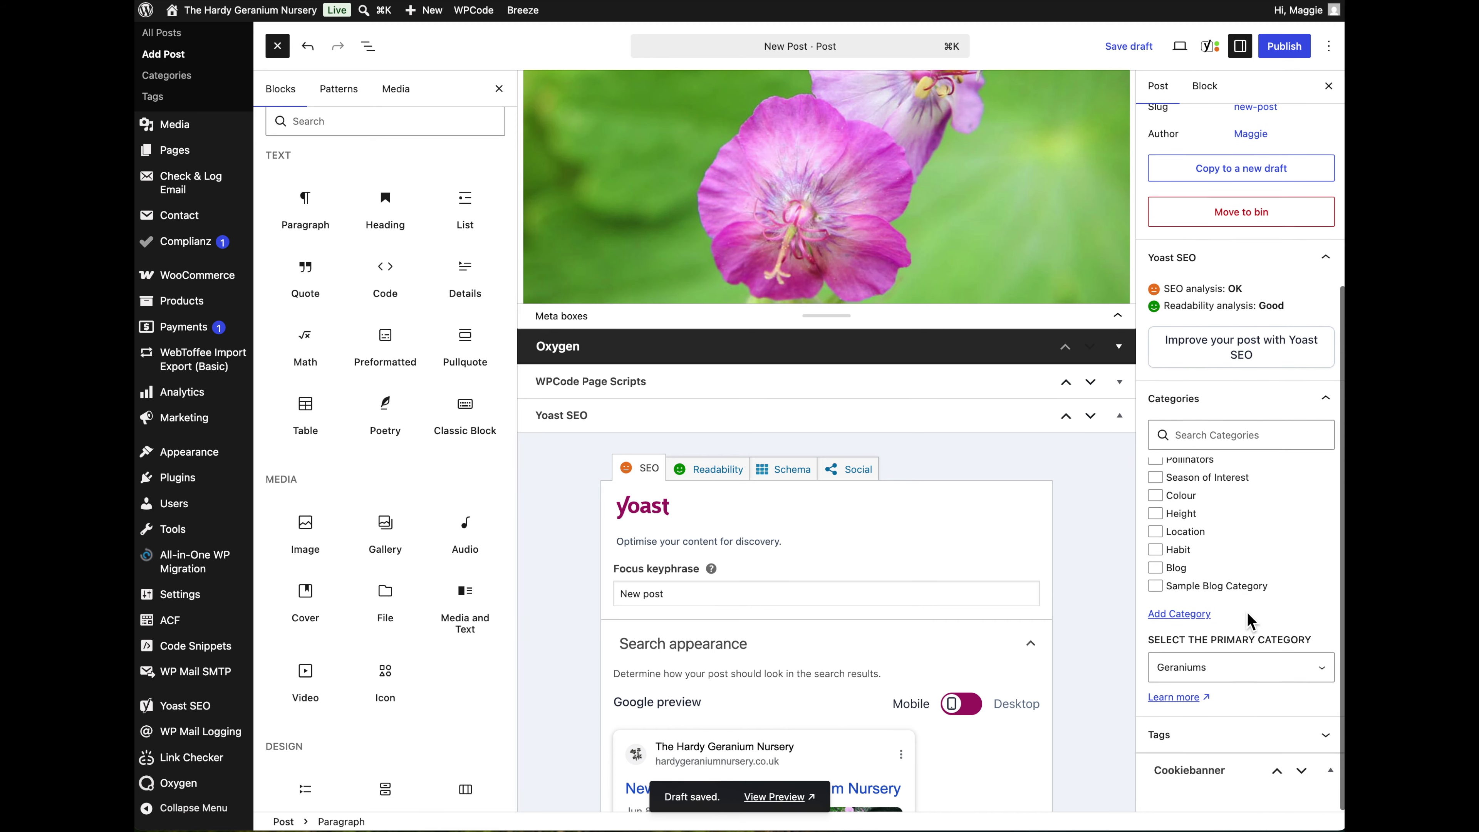
pyautogui.click(1332, 676)
pyautogui.click(1213, 690)
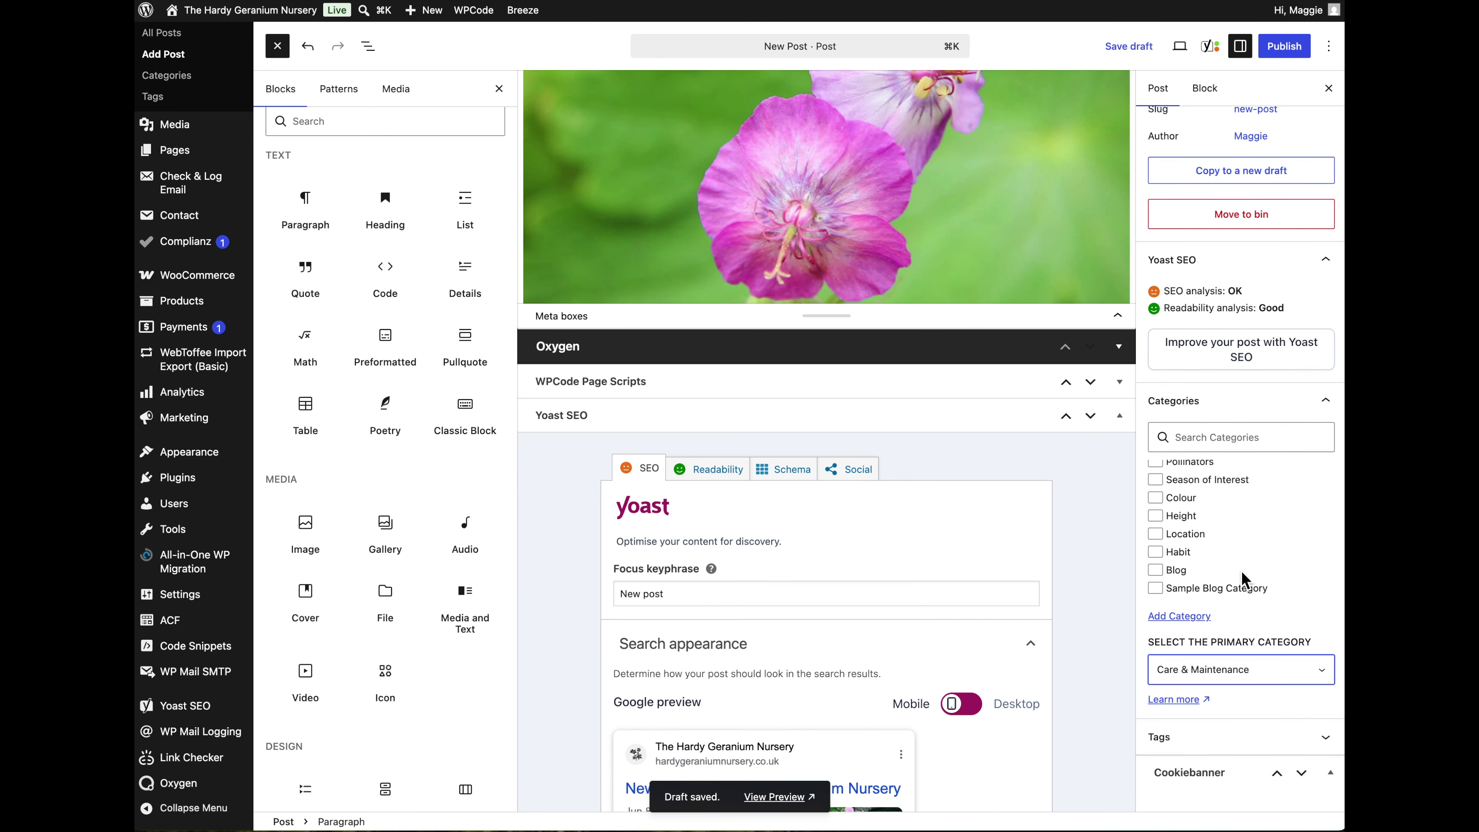
pyautogui.scroll(5, 1241, 571)
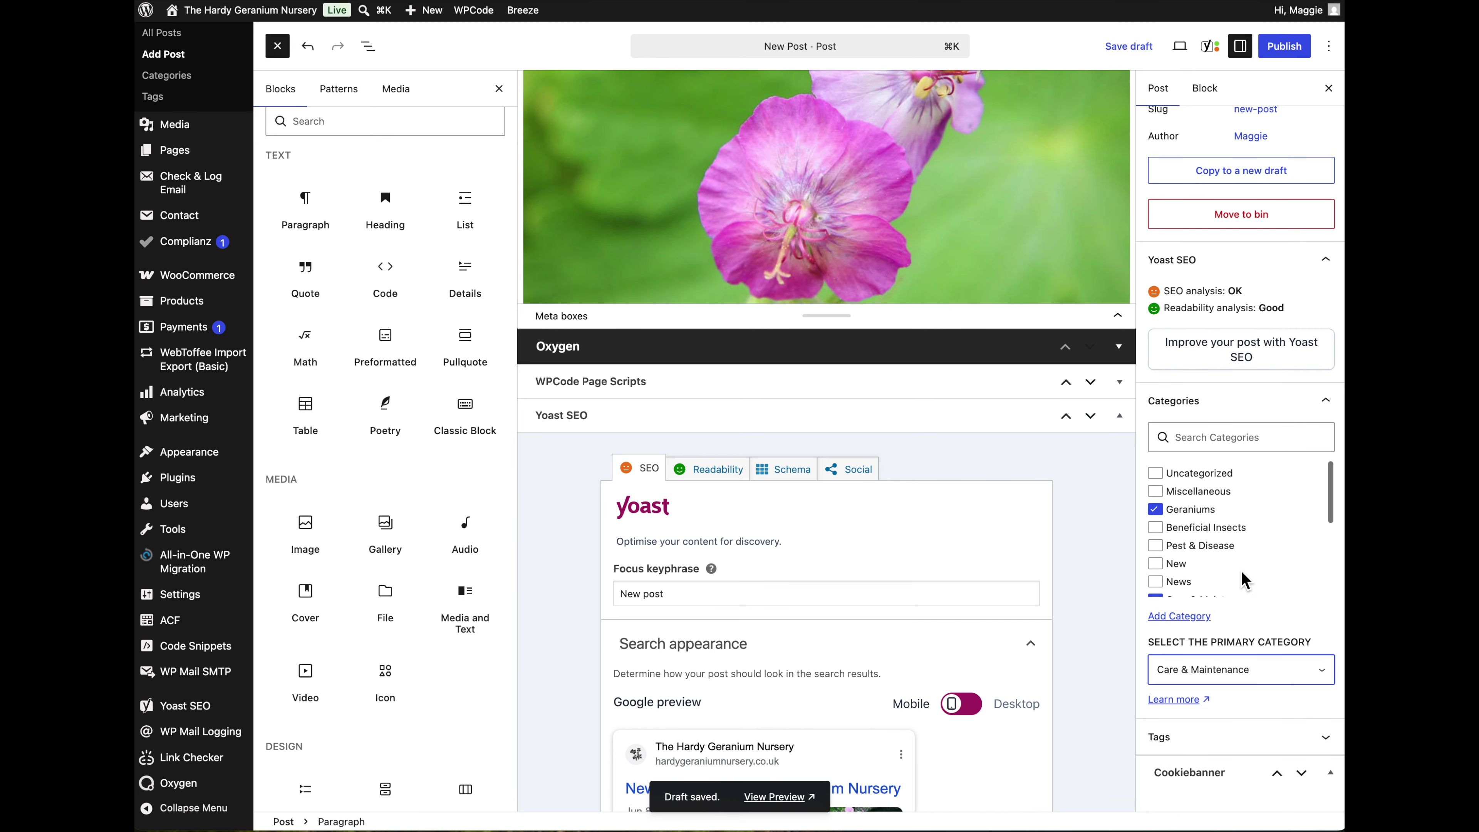
pyautogui.click(1182, 749)
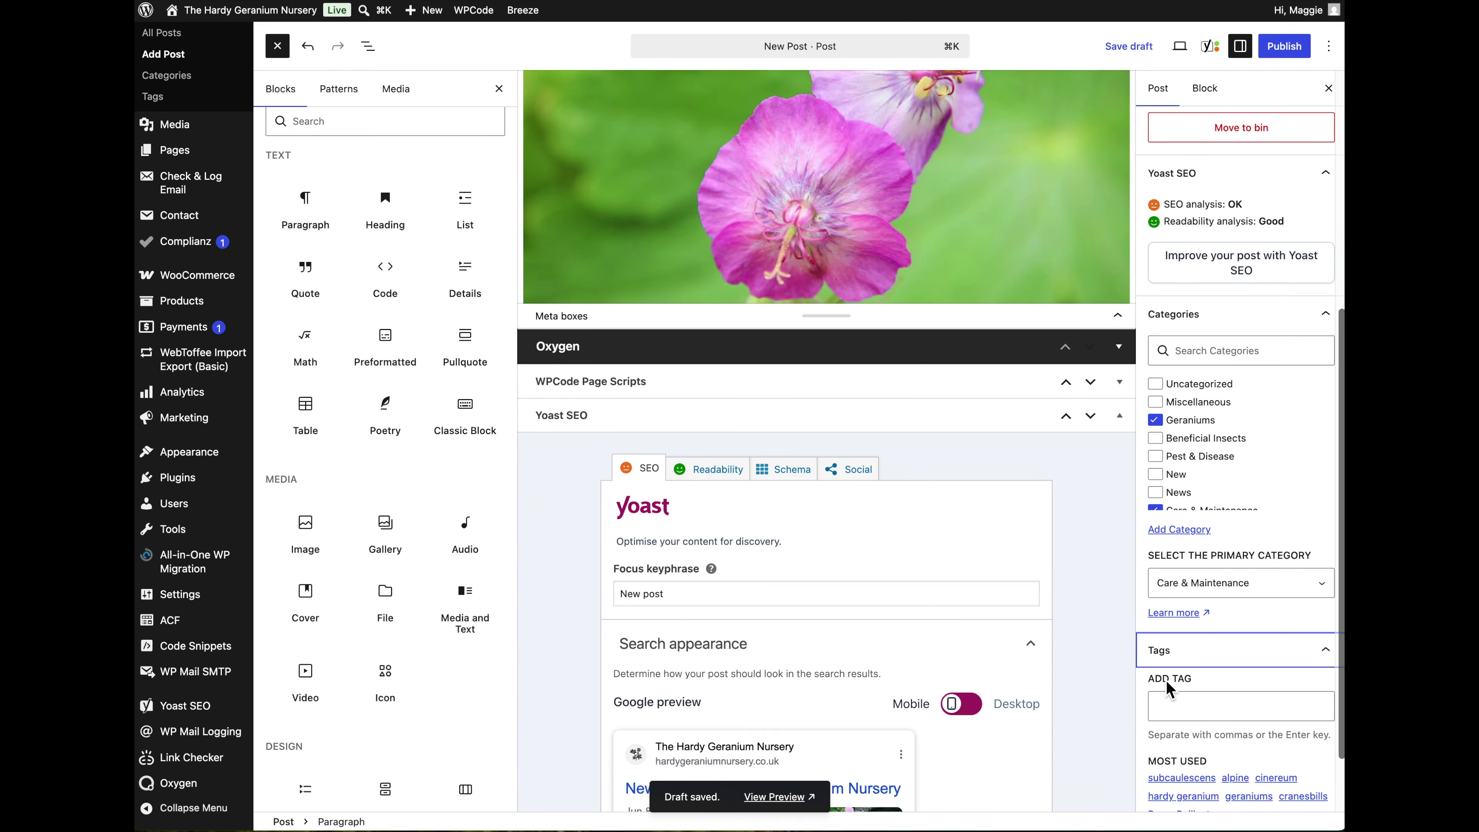
pyautogui.scroll(6, 1252, 670)
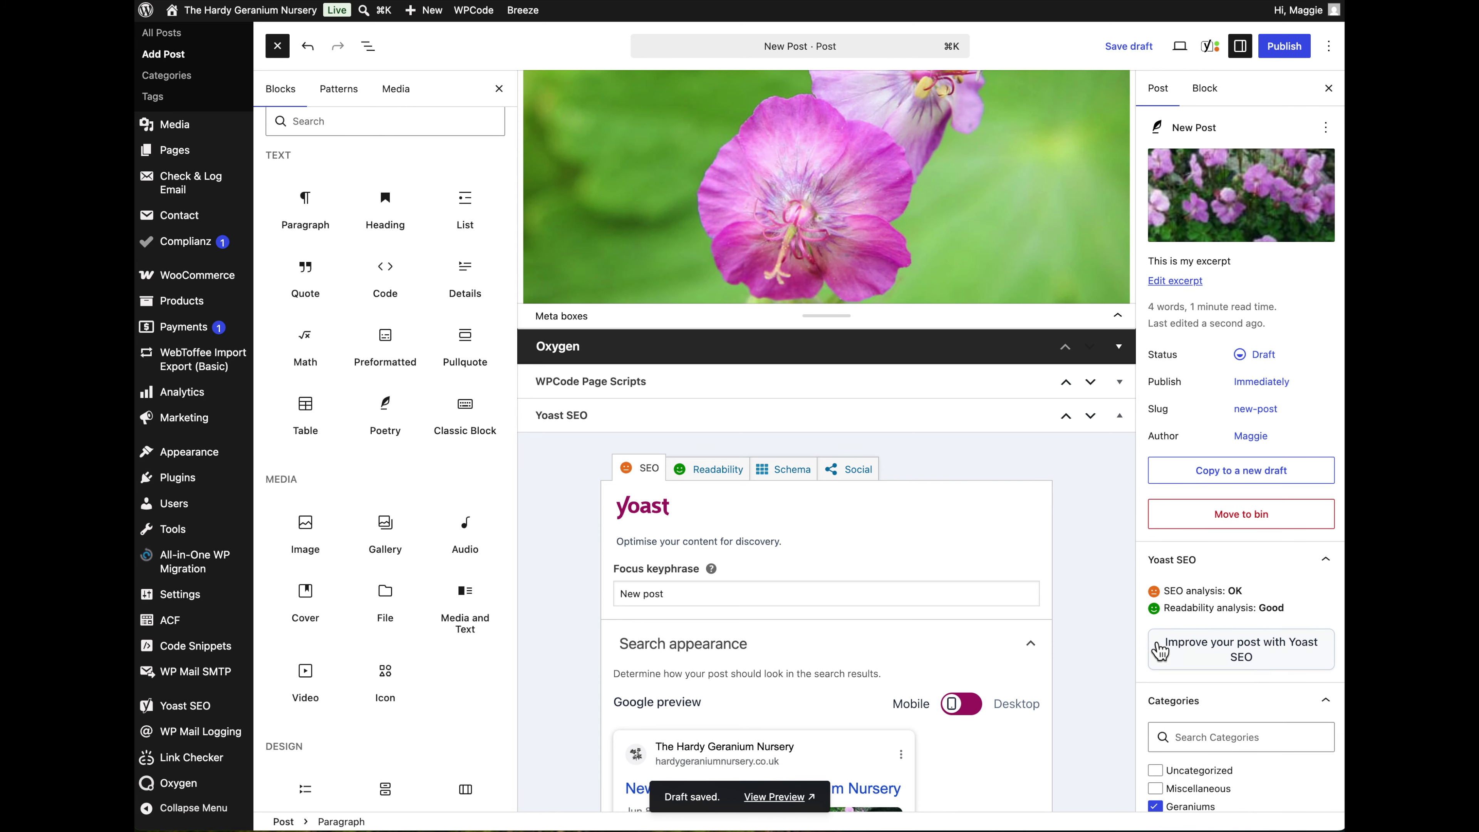
# - Save the draft again, check the assigned categories in a new preview, and return to the editor
pyautogui.click(1128, 46)
pyautogui.click(1180, 46)
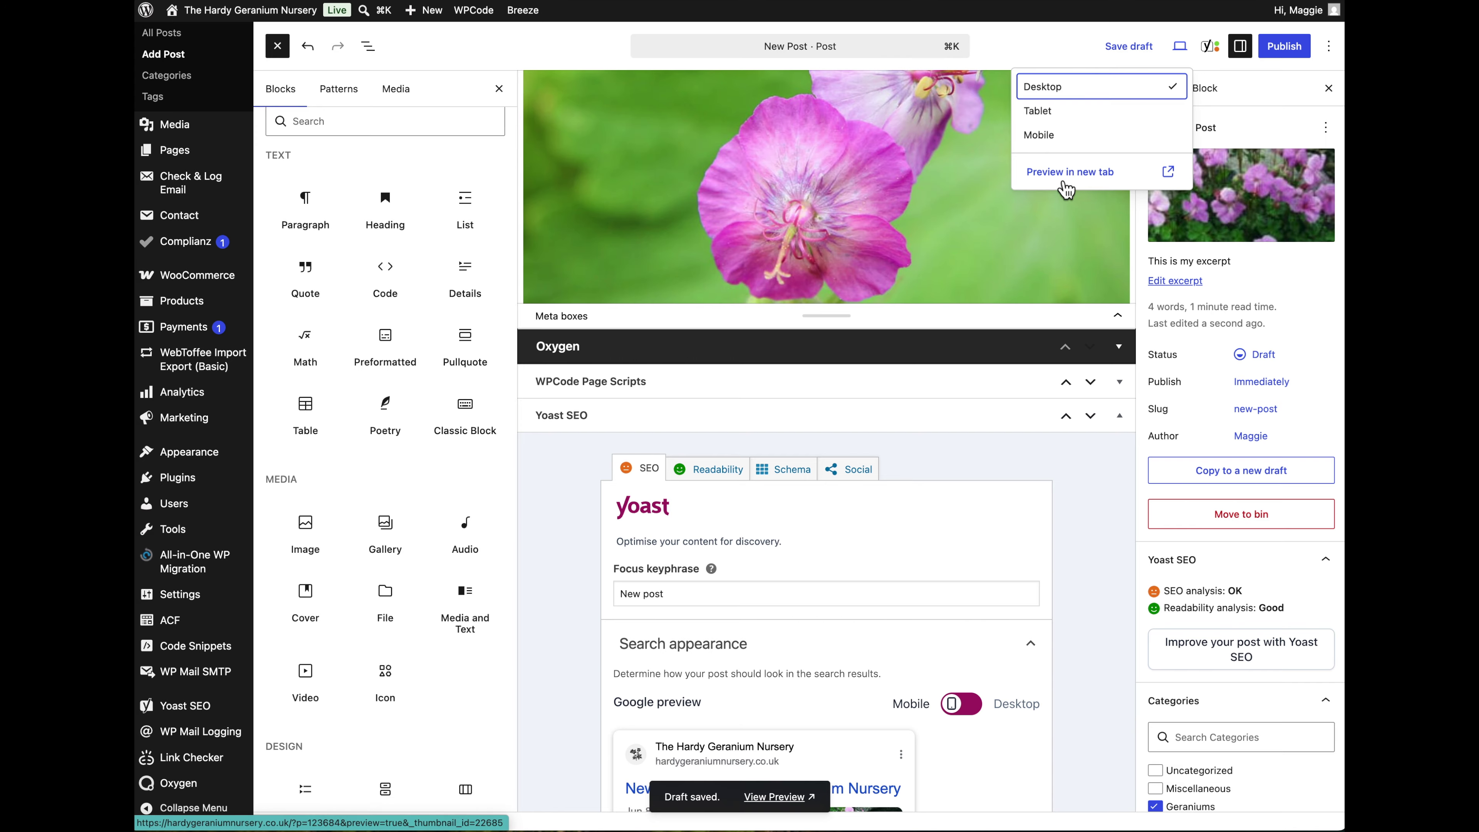
pyautogui.click(1081, 174)
pyautogui.scroll(-5, 805, 516)
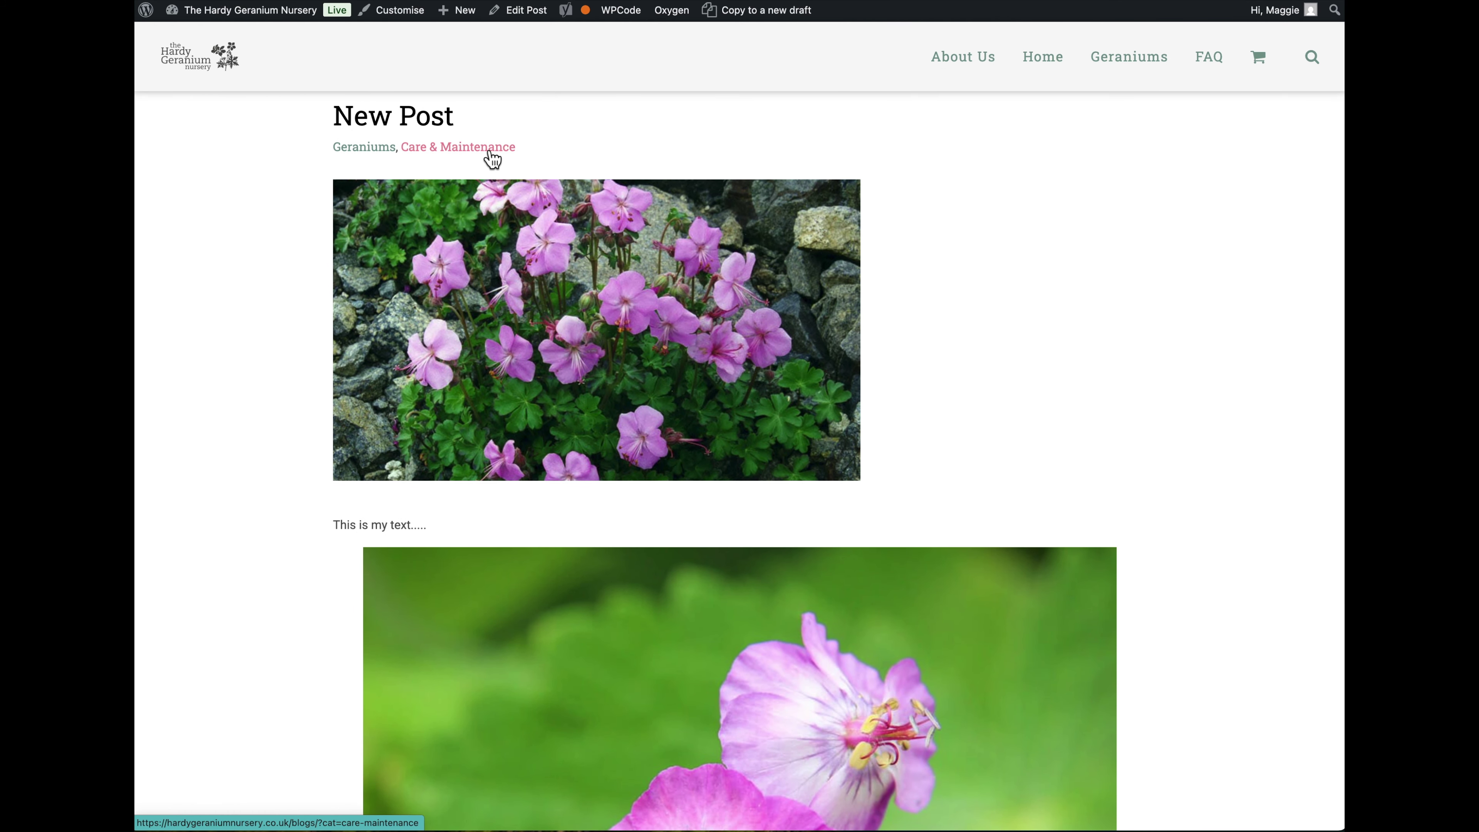
pyautogui.press('super+w')
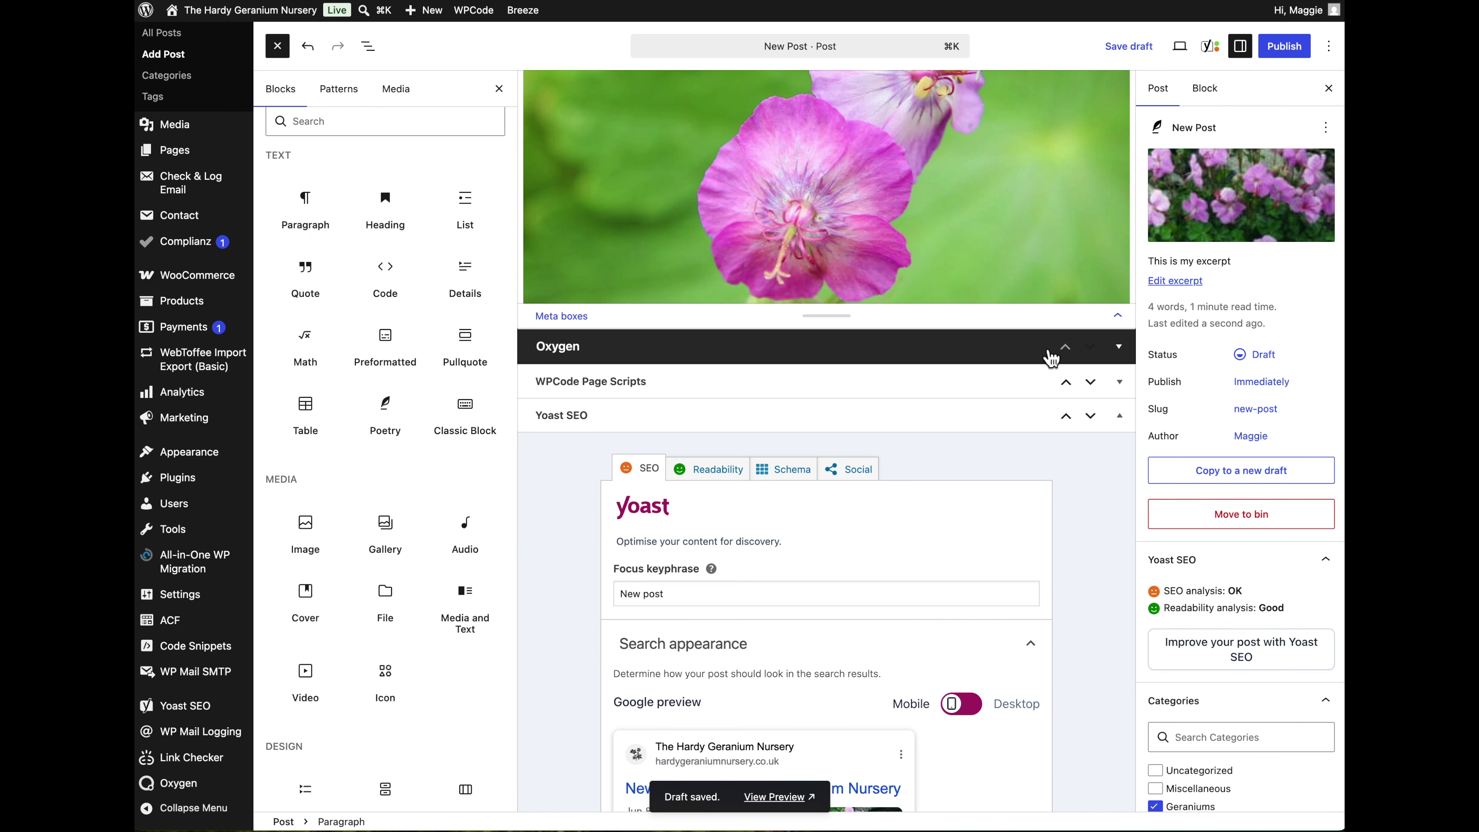
# - Shrink the meta box area and place the cursor at the end of the paragraph "This is my text....."
pyautogui.moveTo(827, 316); pyautogui.dragTo(826, 625)
pyautogui.scroll(5, 855, 287)
pyautogui.click(686, 234)
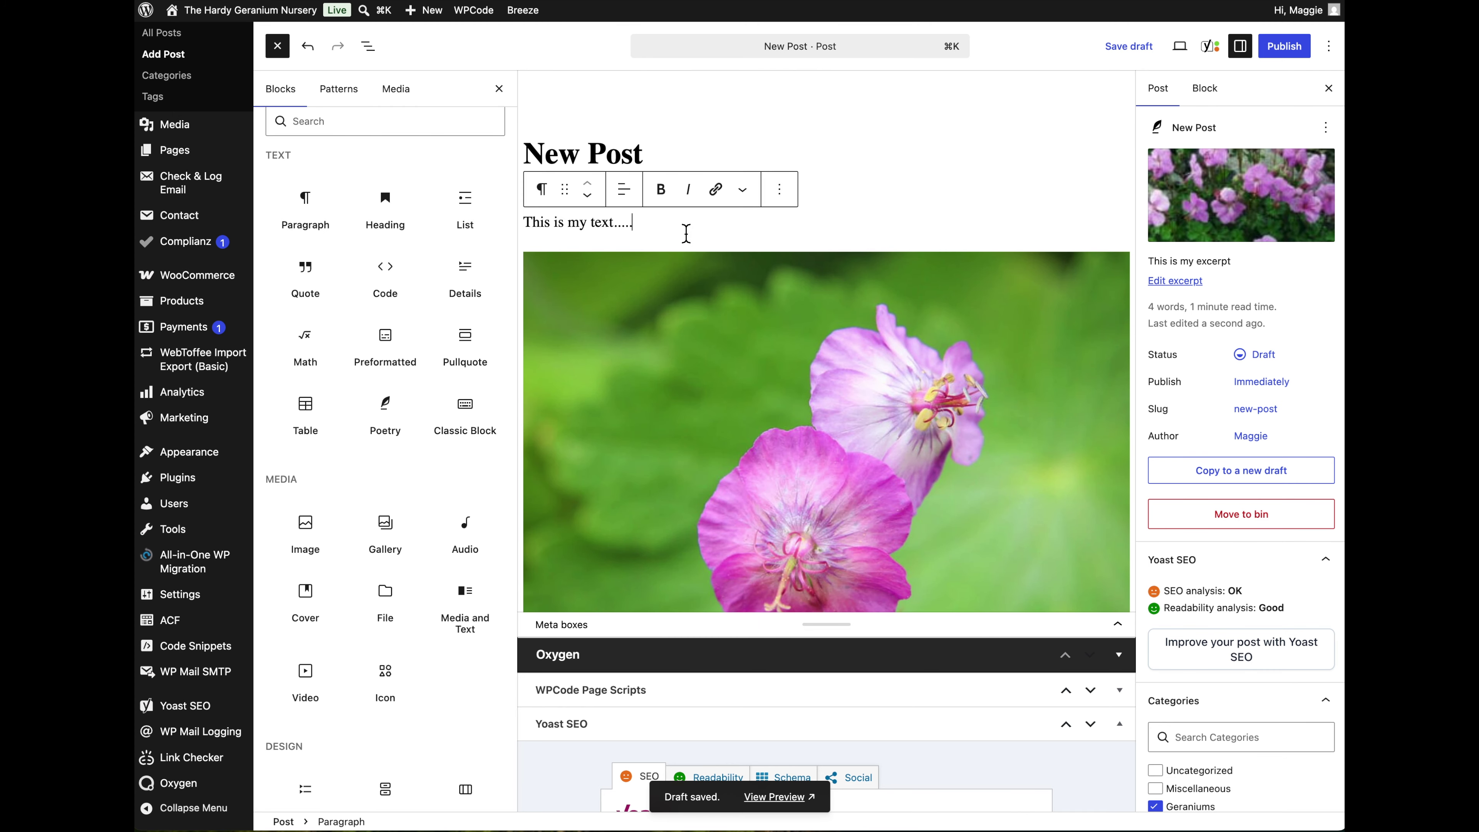